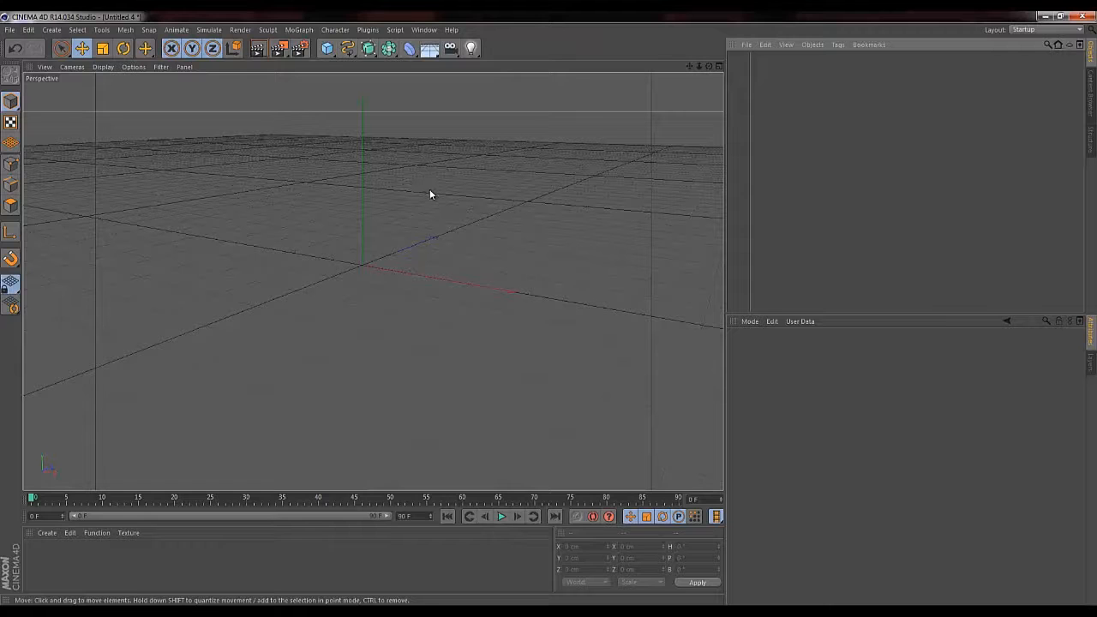
Add a default cube primitive to the empty scene
{"action": "left_click", "coordinate": [328, 49]}
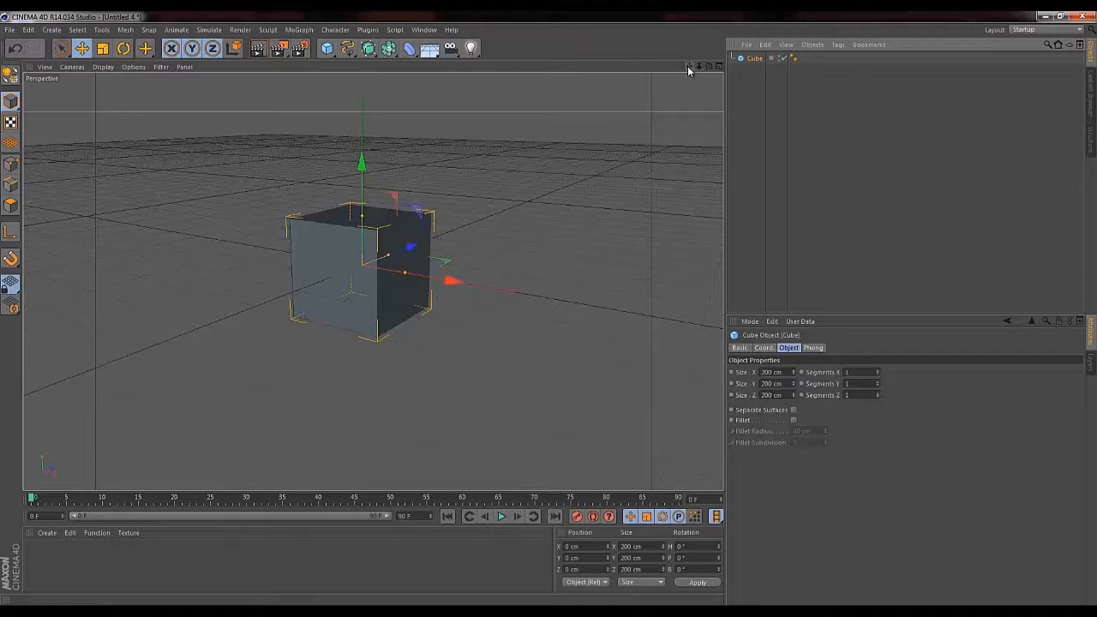
Practise panning, zooming, orbiting and rolling the perspective view to examine the cube from different distances and angles
{"action": "mouse_move", "coordinate": [549, 309]}
{"action": "left_mouse_down", "text": "alt"}
{"action": "mouse_move", "coordinate": [567, 316]}
{"action": "mouse_move", "coordinate": [702, 66]}
{"action": "mouse_move", "coordinate": [553, 311]}
{"action": "mouse_move", "coordinate": [526, 311]}
{"action": "mouse_move", "coordinate": [563, 309]}
{"action": "mouse_move", "coordinate": [549, 313]}
{"action": "left_mouse_up", "text": "alt"}
{"action": "left_click_drag", "start_coordinate": [690, 67], "coordinate": [692, 77]}
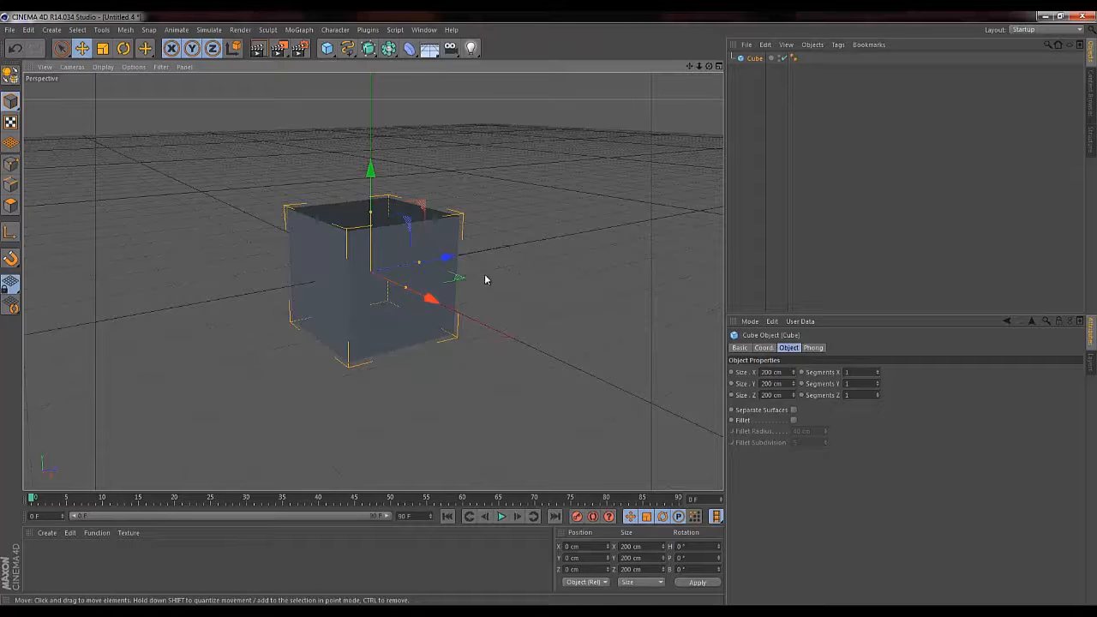
{"action": "middle_click_drag", "start_coordinate": [325, 183], "coordinate": [296, 181], "text": "alt"}
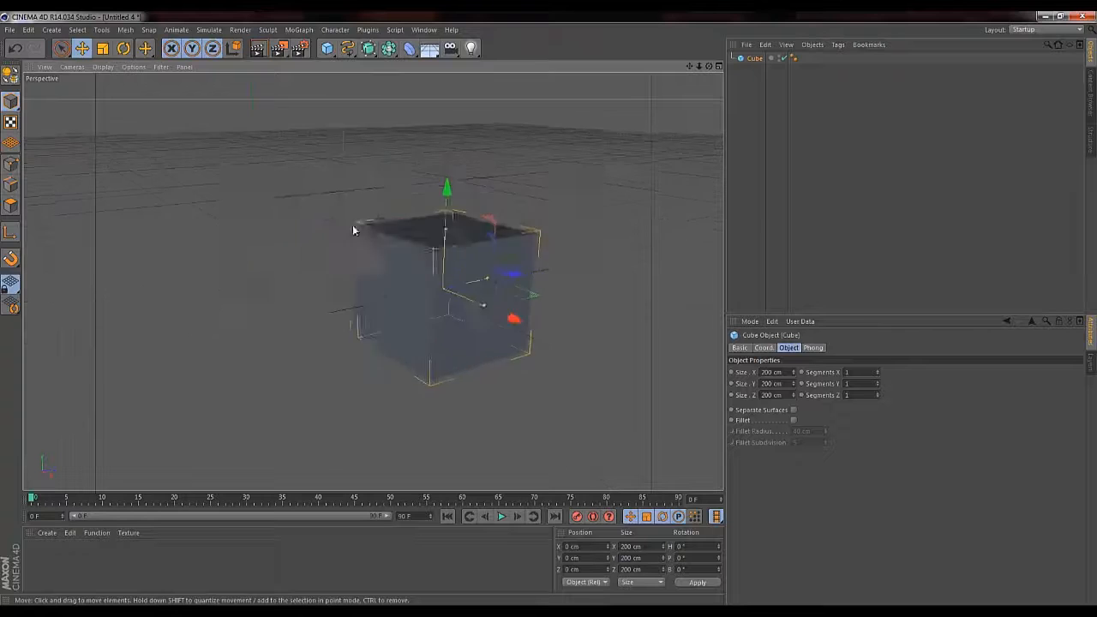
{"action": "left_click_drag", "start_coordinate": [296, 182], "coordinate": [382, 179]}
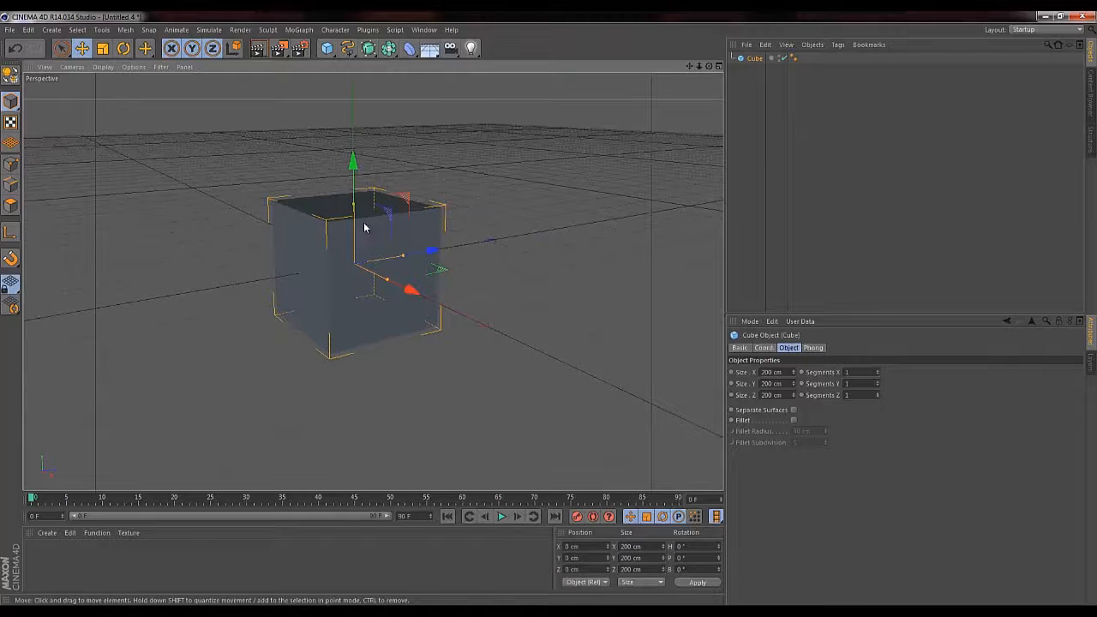
{"action": "left_click_drag", "start_coordinate": [363, 227], "coordinate": [419, 249]}
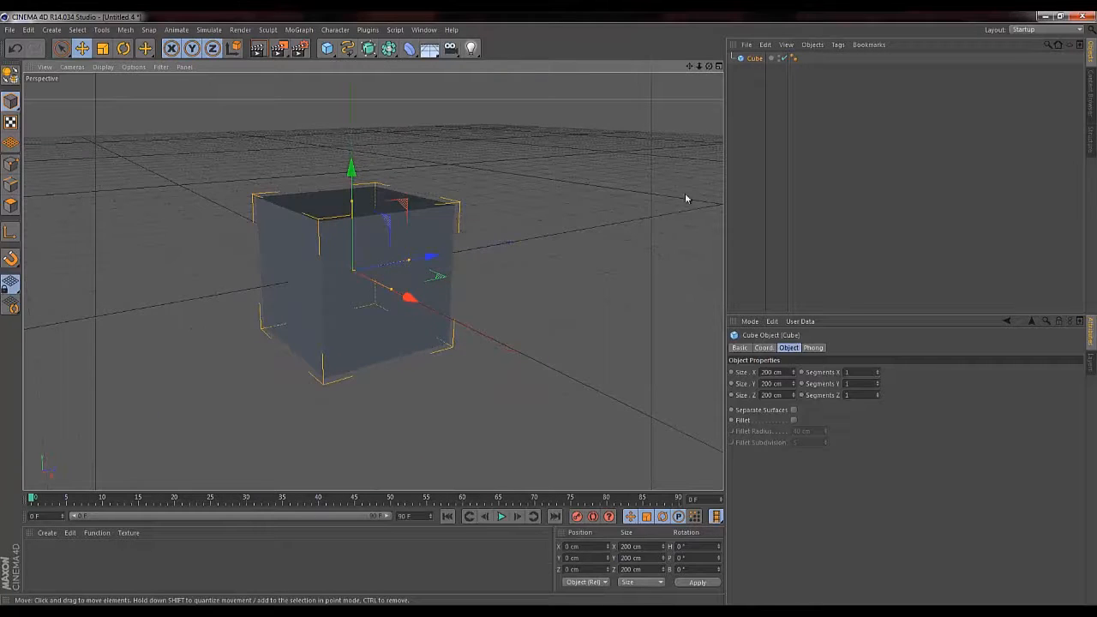
{"action": "mouse_move", "coordinate": [649, 149]}
{"action": "left_mouse_down"}
{"action": "mouse_move", "coordinate": [682, 157]}
{"action": "mouse_move", "coordinate": [550, 310]}
{"action": "mouse_move", "coordinate": [644, 174]}
{"action": "mouse_move", "coordinate": [178, 158]}
{"action": "mouse_move", "coordinate": [249, 186]}
{"action": "mouse_move", "coordinate": [377, 203]}
{"action": "mouse_move", "coordinate": [186, 186]}
{"action": "mouse_move", "coordinate": [373, 214]}
{"action": "mouse_move", "coordinate": [549, 313]}
{"action": "mouse_move", "coordinate": [279, 221]}
{"action": "mouse_move", "coordinate": [125, 209]}
{"action": "mouse_move", "coordinate": [546, 238]}
{"action": "mouse_move", "coordinate": [257, 232]}
{"action": "mouse_move", "coordinate": [580, 235]}
{"action": "mouse_move", "coordinate": [386, 186]}
{"action": "left_mouse_up"}
{"action": "key", "text": "3"}
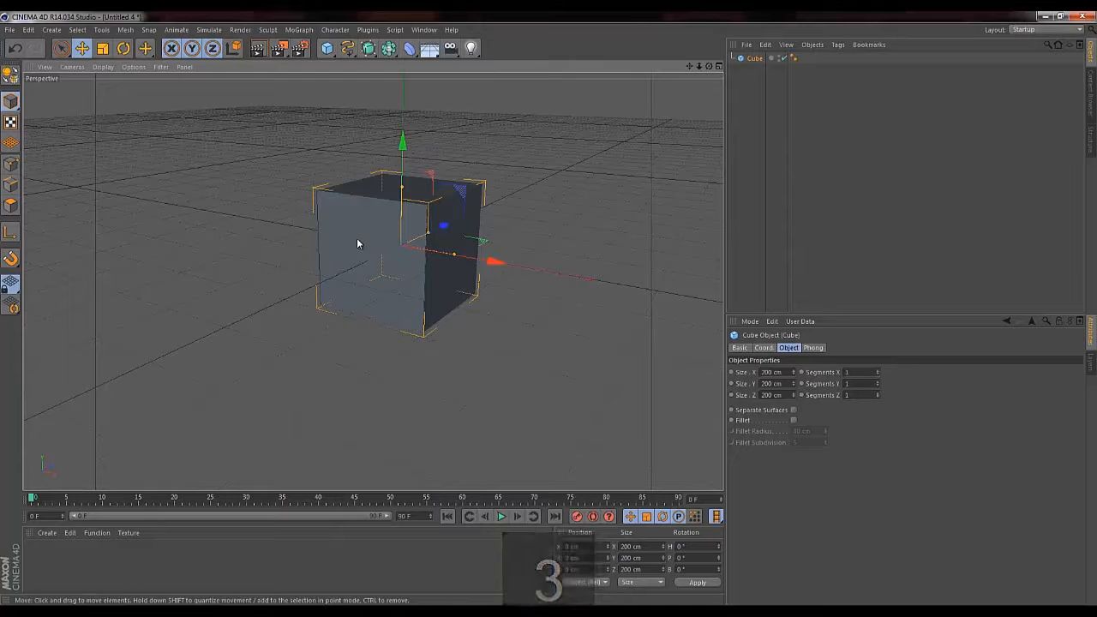
{"action": "key", "text": "1"}
{"action": "left_click_drag", "start_coordinate": [342, 235], "coordinate": [385, 228]}
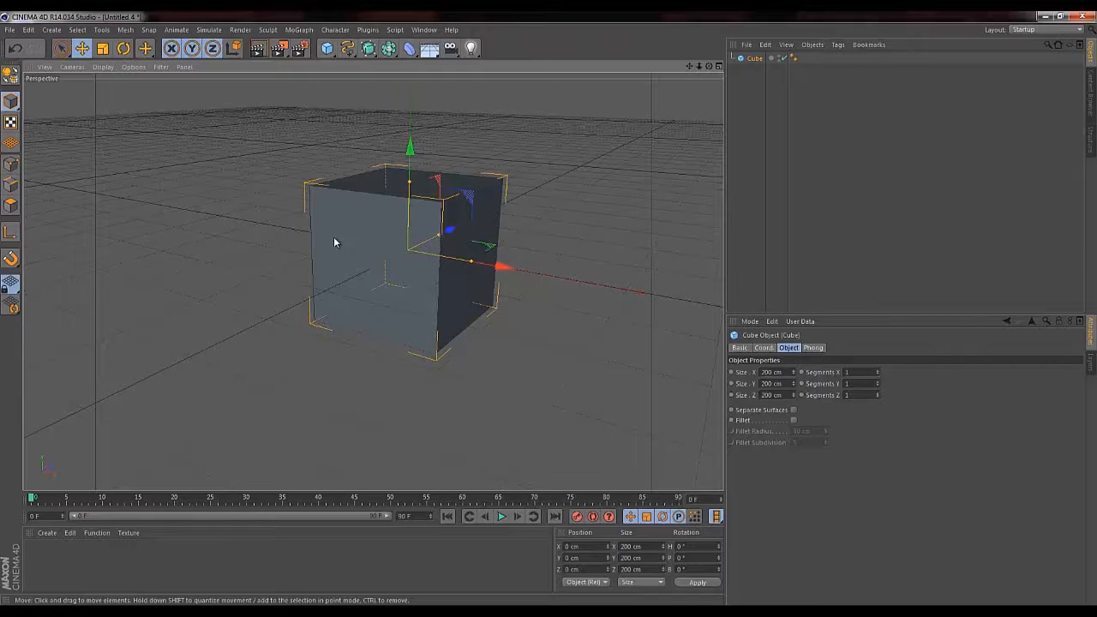
{"action": "key", "text": "2"}
{"action": "left_click_drag", "start_coordinate": [337, 229], "coordinate": [557, 163]}
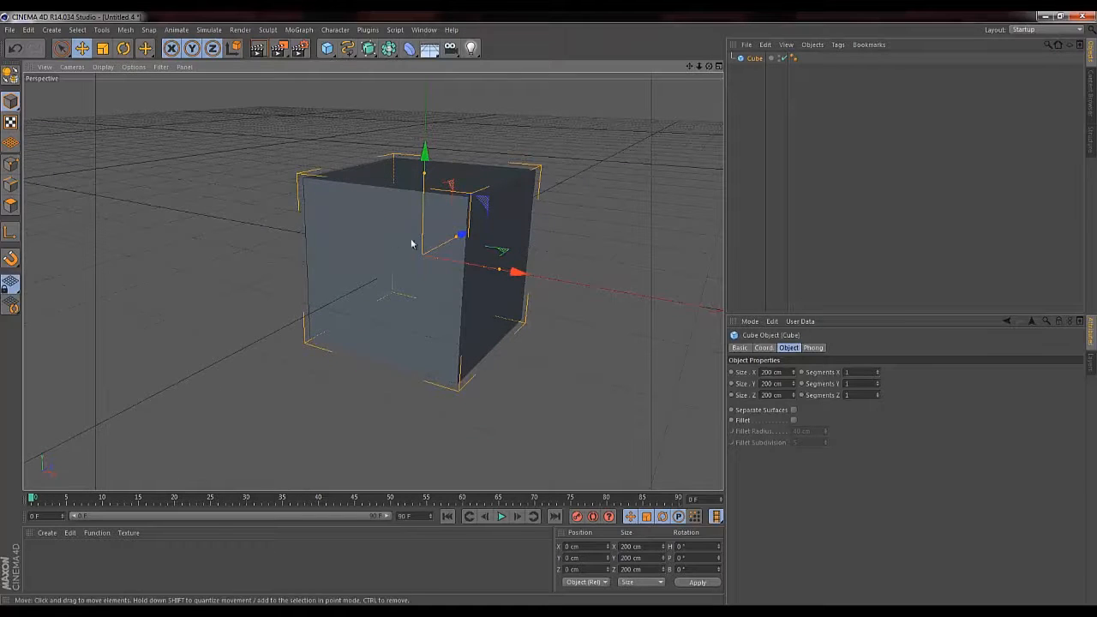
{"action": "key", "text": "2"}
{"action": "left_click_drag", "start_coordinate": [411, 240], "coordinate": [203, 351]}
{"action": "key", "text": "2"}
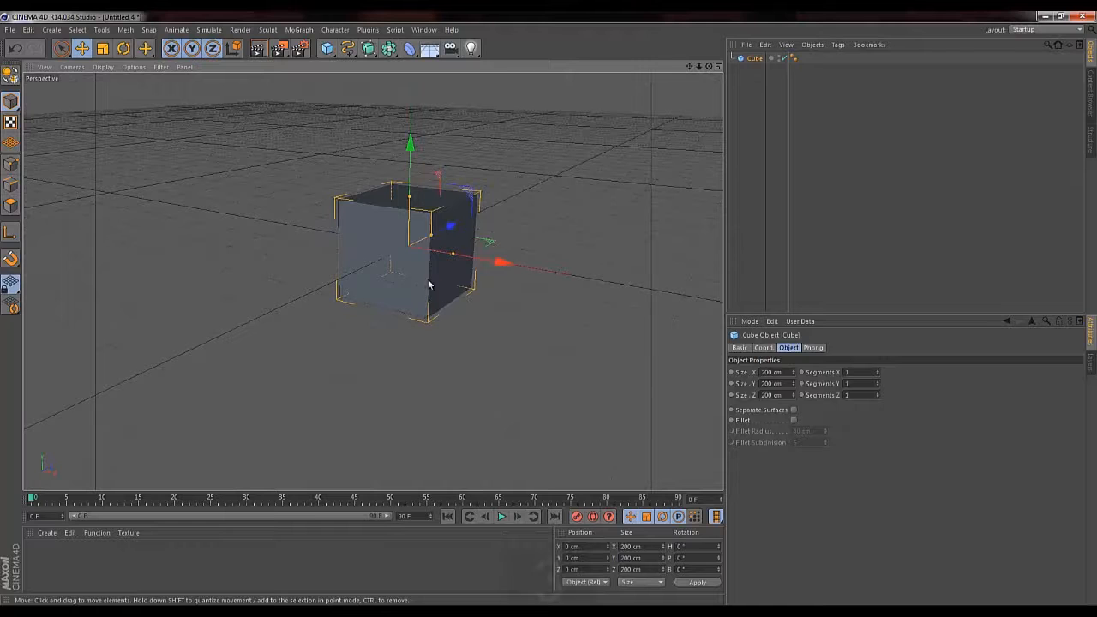
{"action": "left_click_drag", "start_coordinate": [428, 285], "coordinate": [278, 282]}
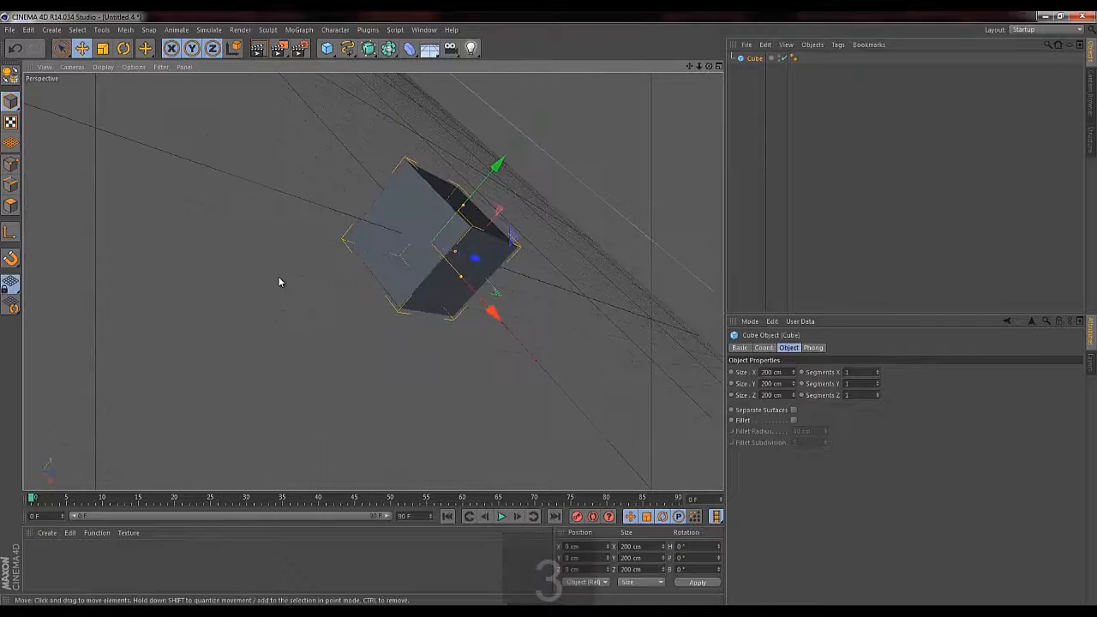
{"action": "left_click_drag", "start_coordinate": [257, 232], "coordinate": [297, 237]}
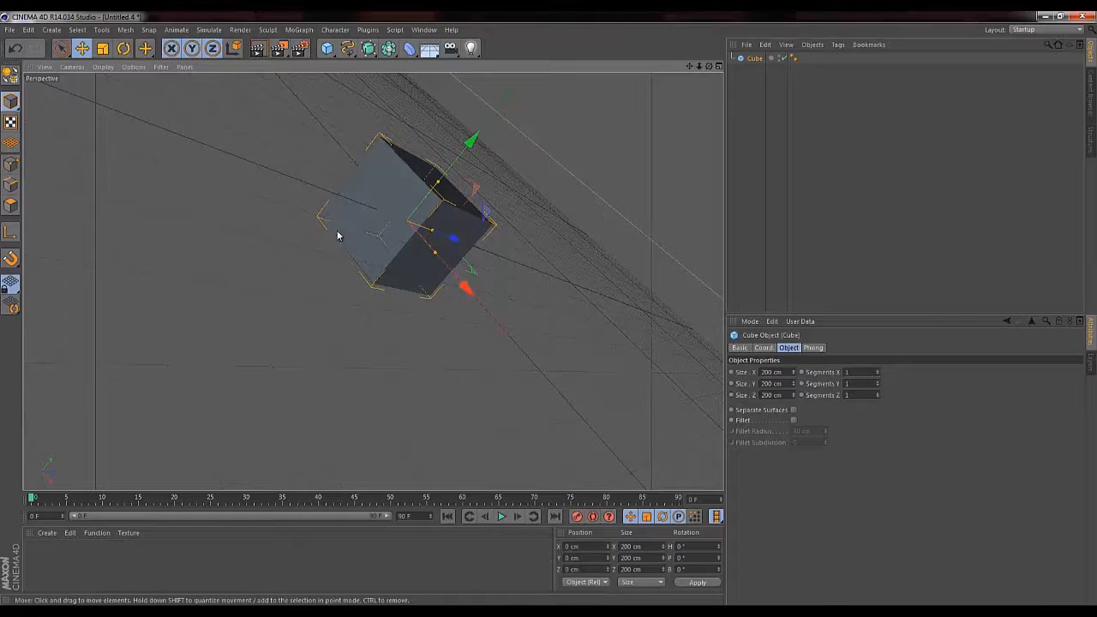
{"action": "left_click_drag", "start_coordinate": [338, 236], "coordinate": [465, 233]}
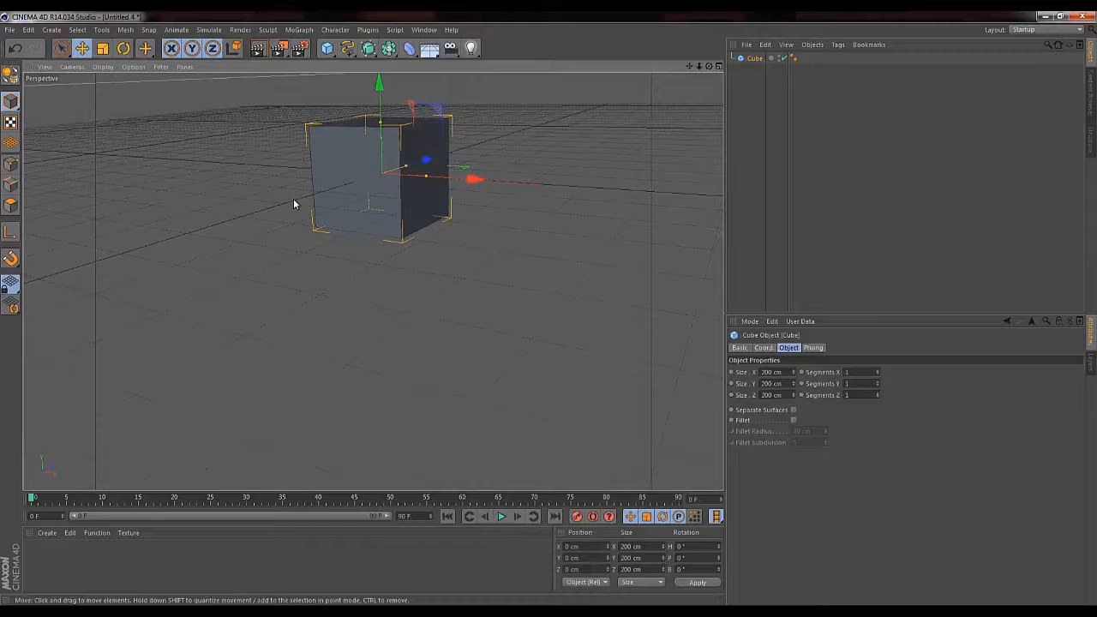
{"action": "left_click_drag", "start_coordinate": [269, 171], "coordinate": [275, 264]}
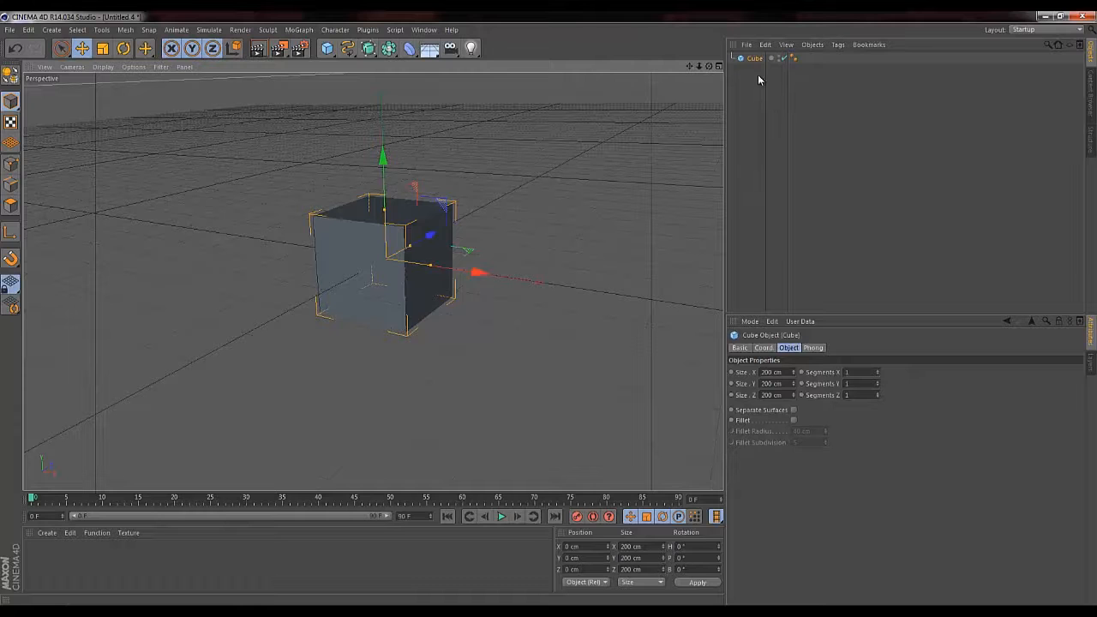
{"action": "key", "text": "1"}
{"action": "left_click_drag", "start_coordinate": [355, 162], "coordinate": [234, 186]}
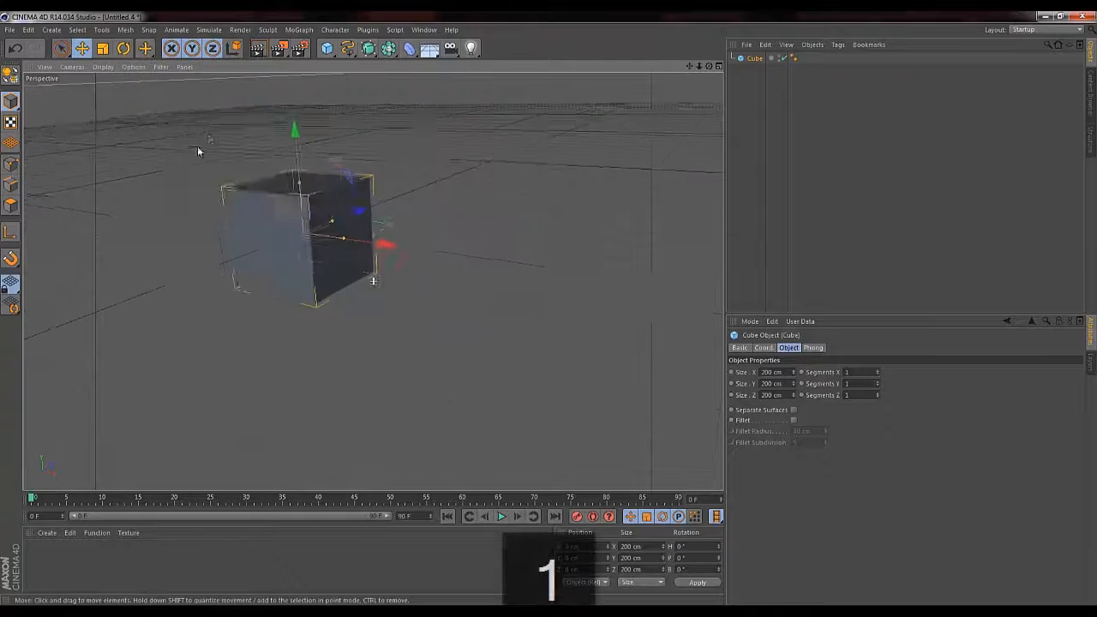
{"action": "left_click_drag", "start_coordinate": [257, 135], "coordinate": [312, 127]}
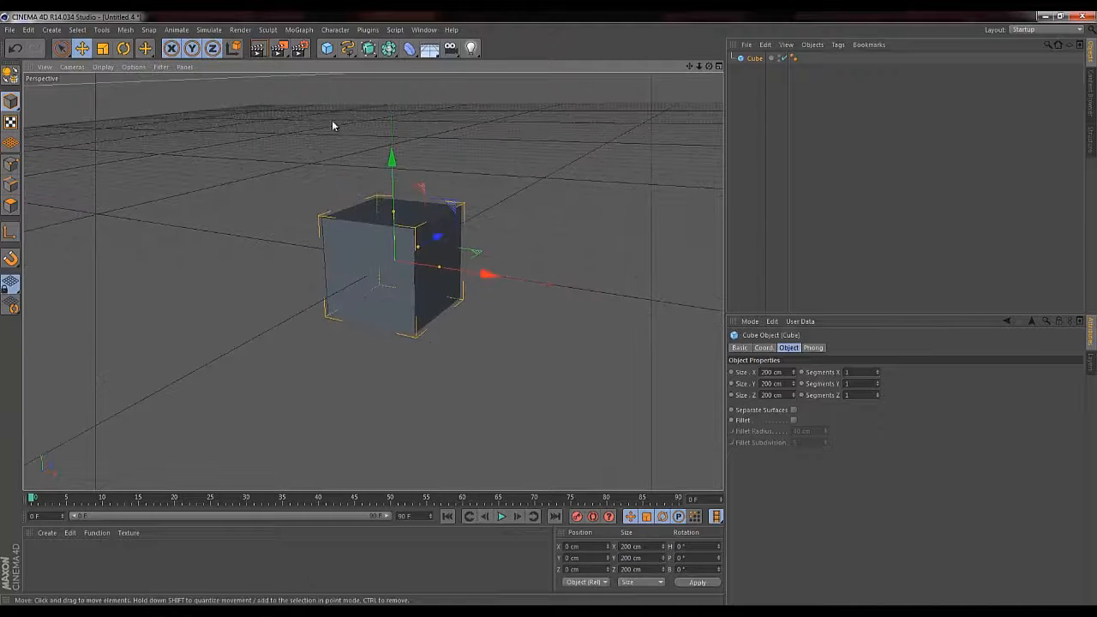
Add a camera object at the current viewpoint and view it from outside together with the cube
{"action": "left_click", "coordinate": [449, 48]}
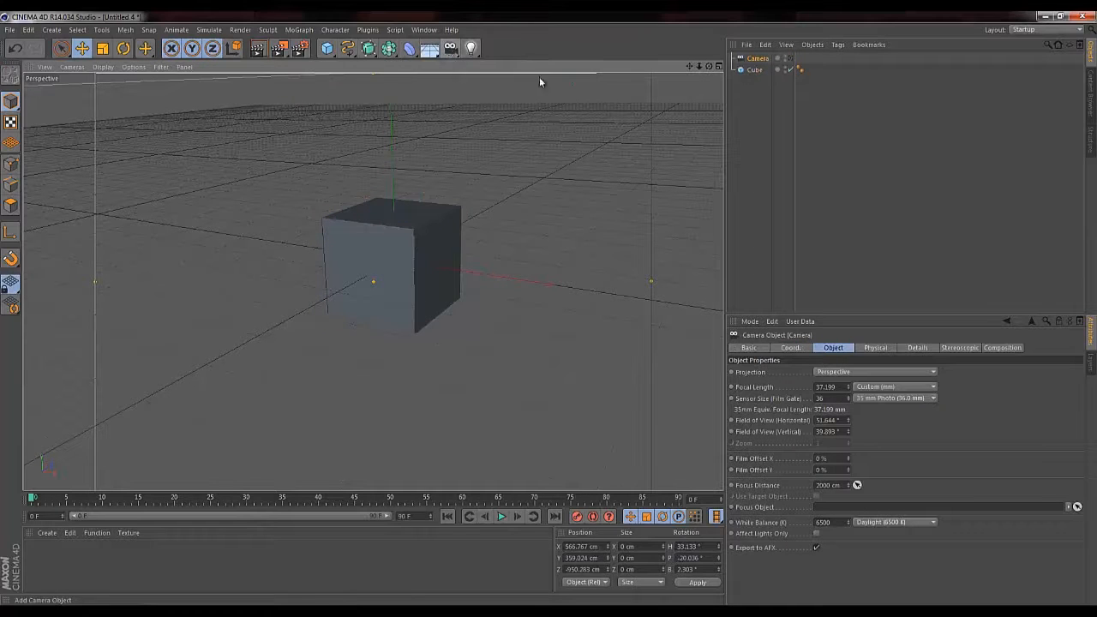
{"action": "left_click_drag", "start_coordinate": [699, 66], "coordinate": [550, 309]}
{"action": "left_click_drag", "start_coordinate": [709, 66], "coordinate": [547, 308]}
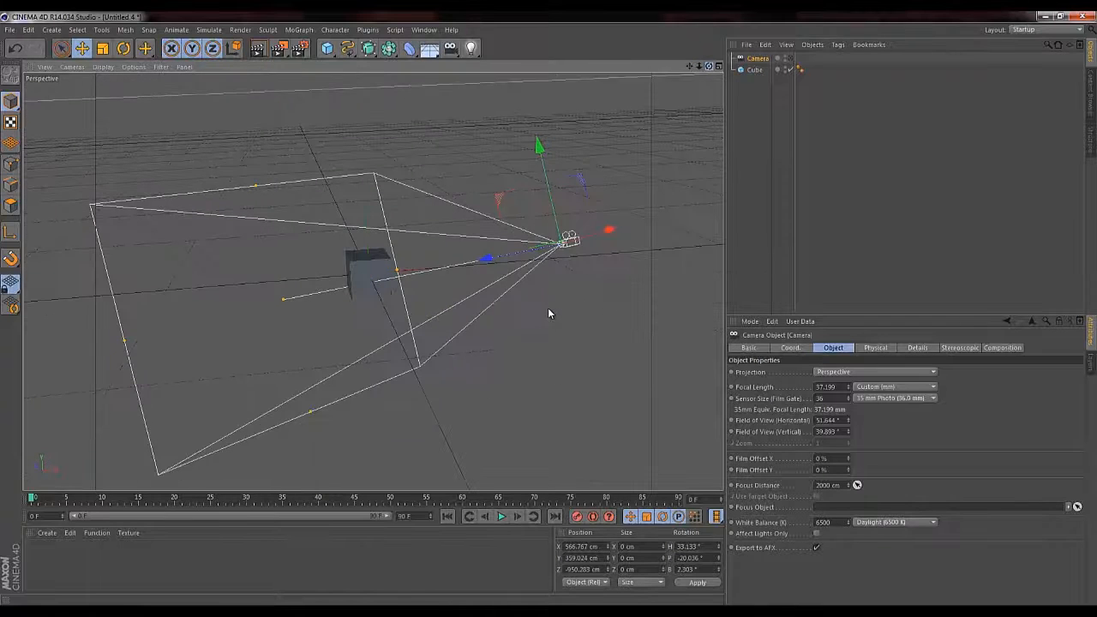
Look through the new camera and pan it sideways until the cube sits at the frame's edge, then inspect its position from outside
{"action": "left_click", "coordinate": [790, 59]}
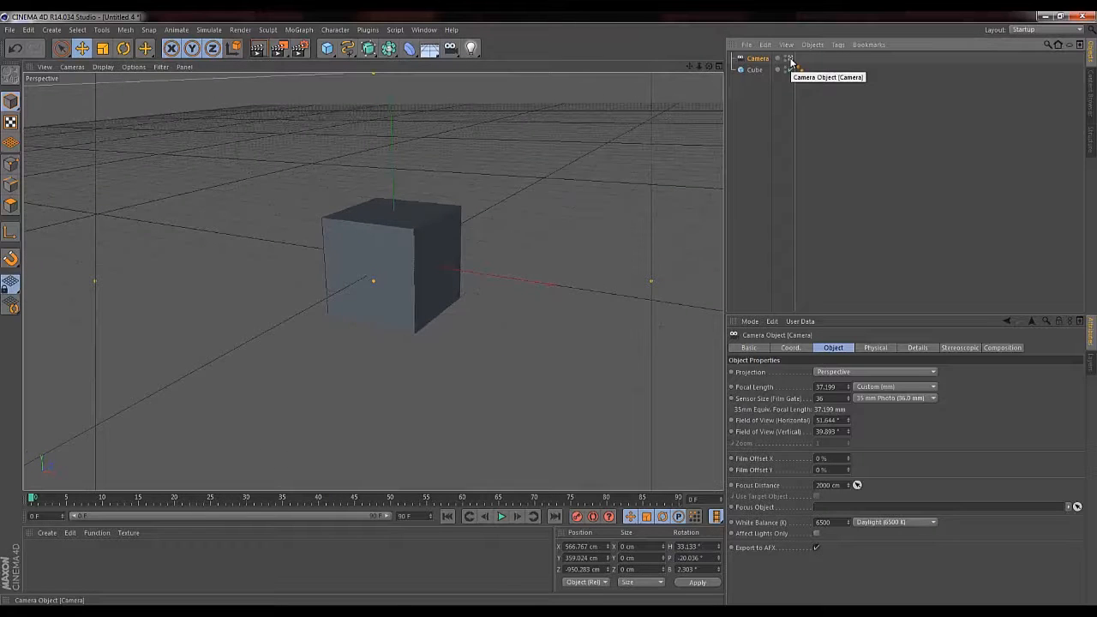
{"action": "left_click", "coordinate": [790, 60]}
{"action": "left_click", "coordinate": [790, 60]}
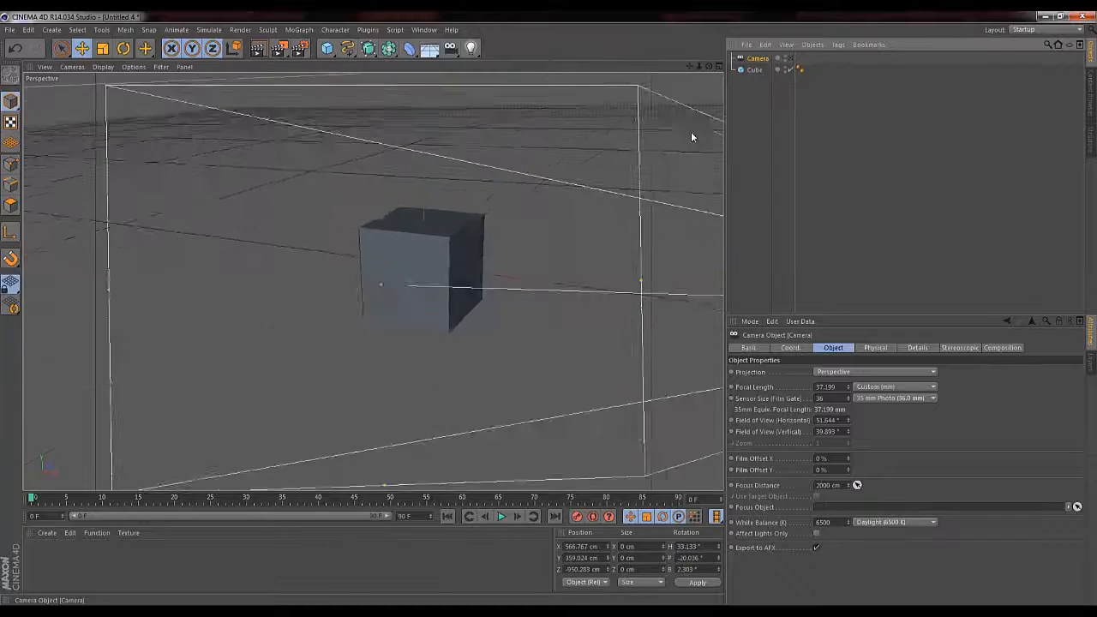
{"action": "key", "text": "1"}
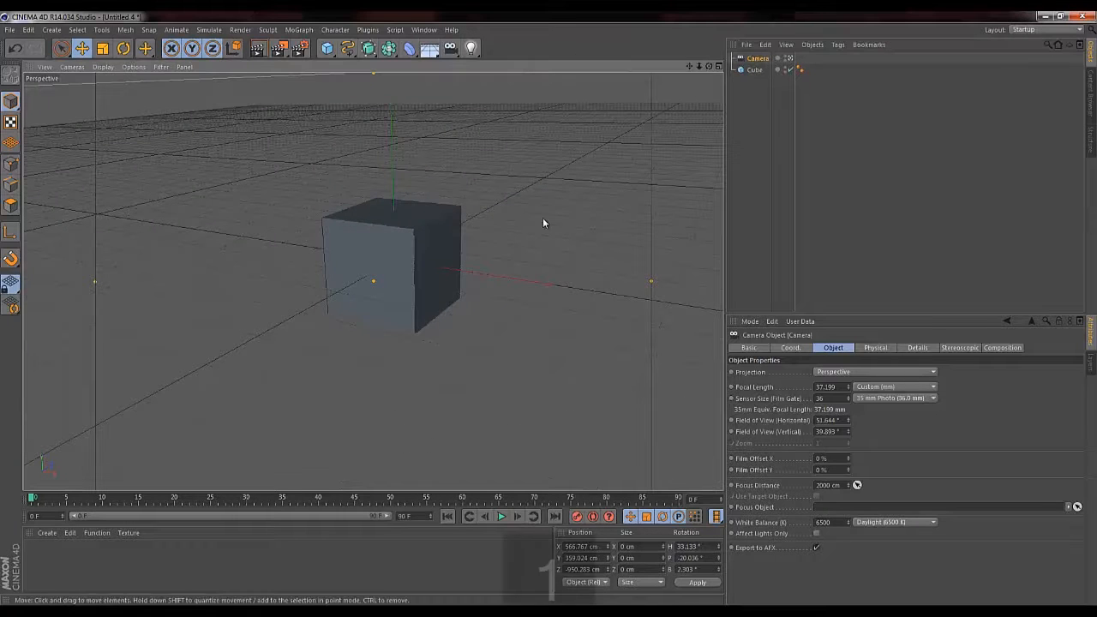
{"action": "left_click_drag", "start_coordinate": [543, 225], "coordinate": [204, 250]}
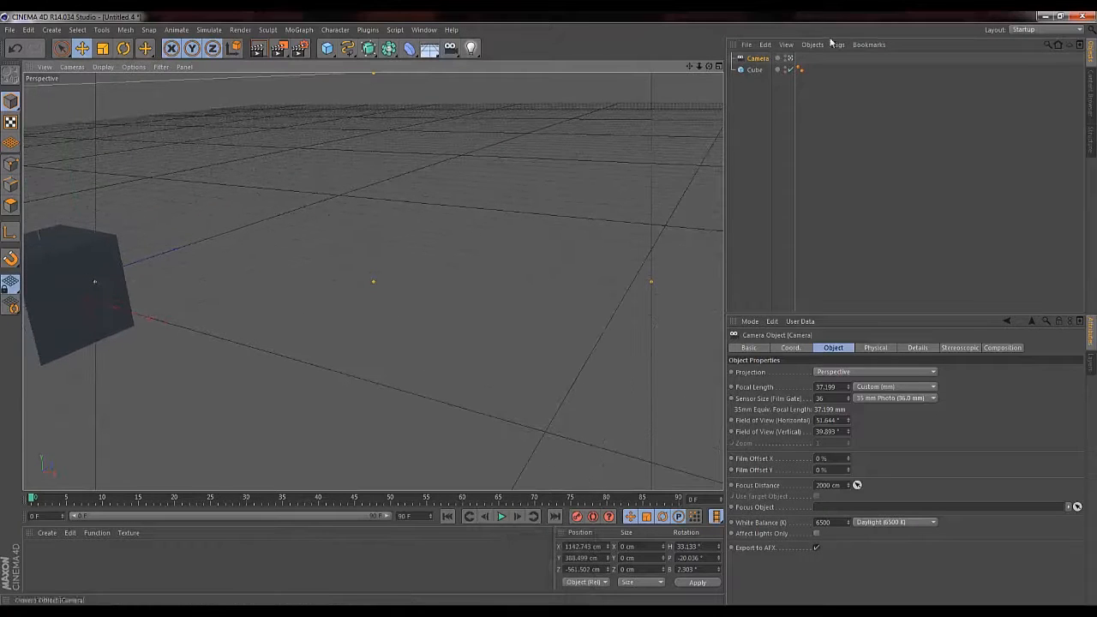
{"action": "left_click", "coordinate": [790, 59]}
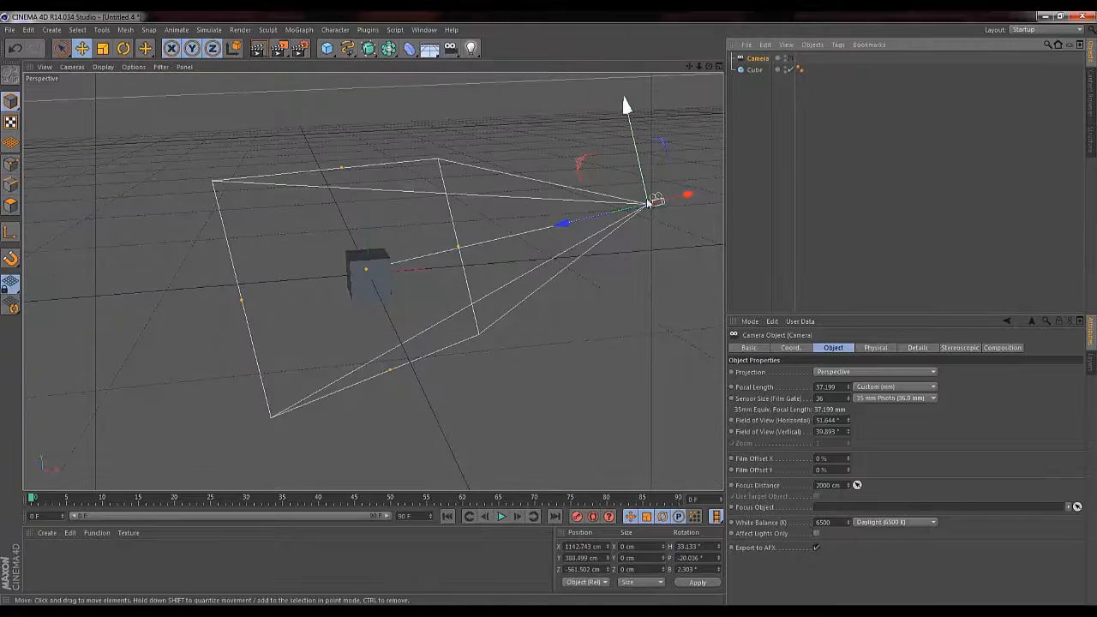
{"action": "left_click_drag", "start_coordinate": [707, 67], "coordinate": [549, 308]}
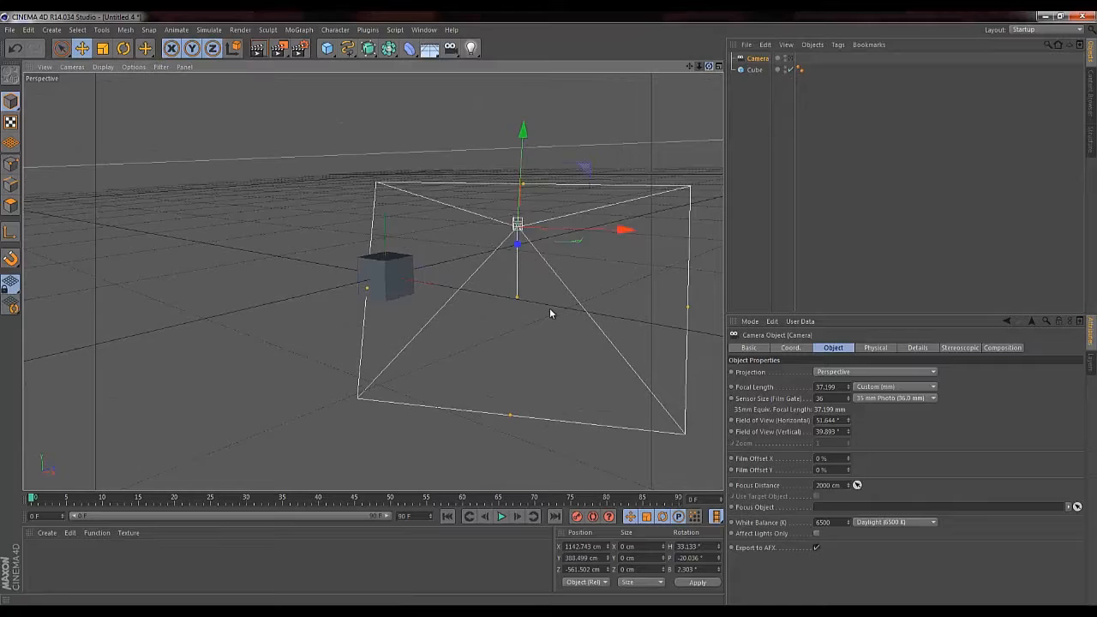
Look through the camera again and pan it to frame the cube near the centre, checking its placement from the editor view
{"action": "left_click", "coordinate": [790, 58]}
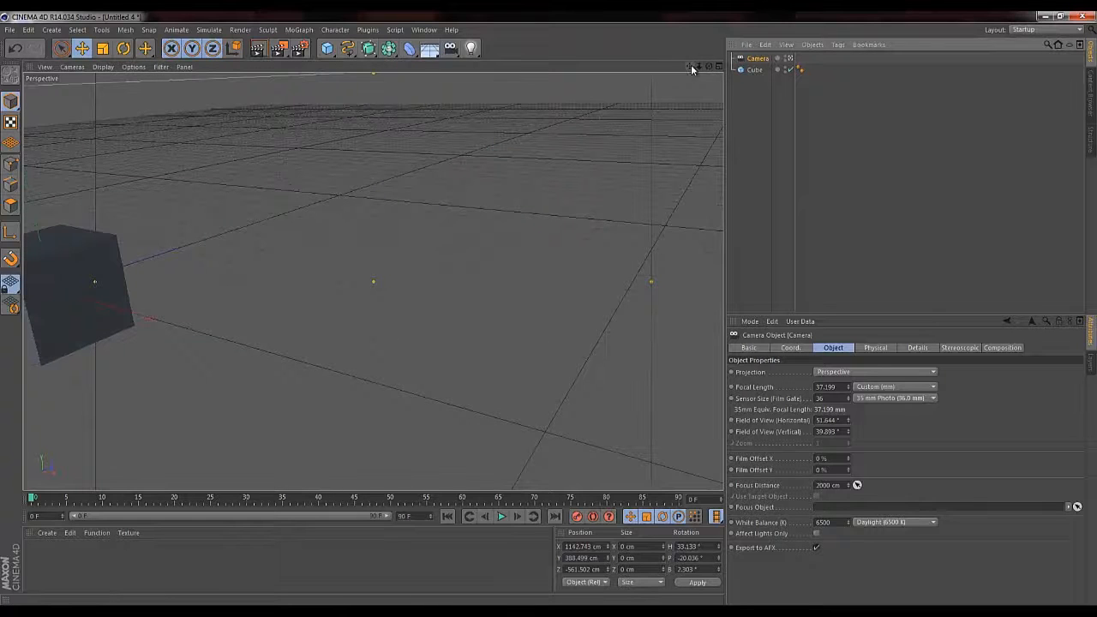
{"action": "left_click_drag", "start_coordinate": [689, 66], "coordinate": [550, 313]}
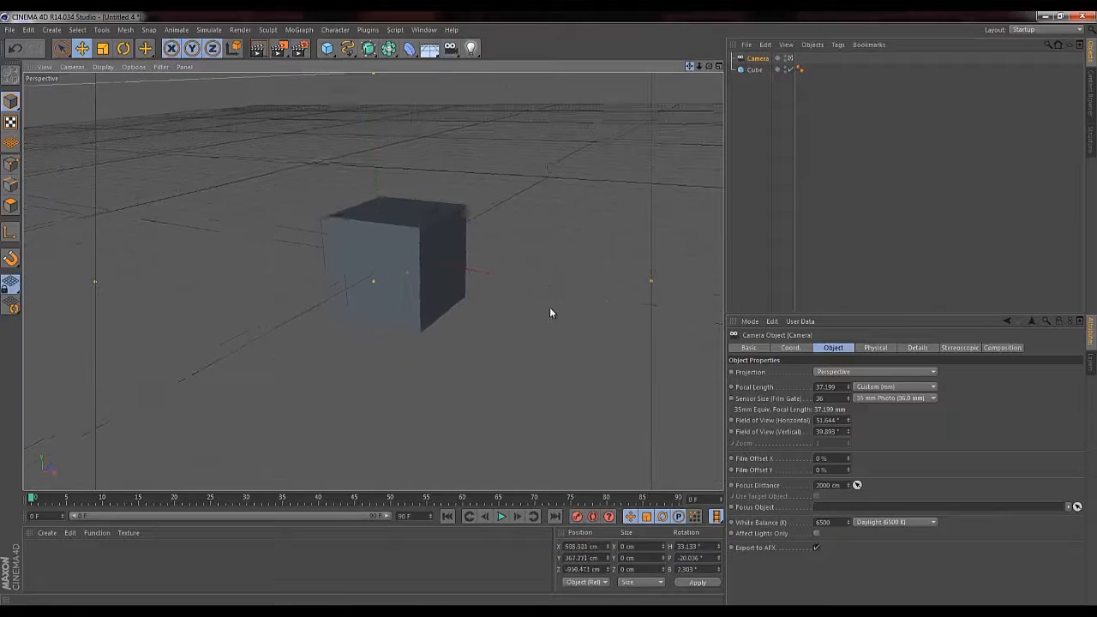
{"action": "left_click", "coordinate": [790, 58]}
{"action": "left_click_drag", "start_coordinate": [709, 67], "coordinate": [549, 308]}
{"action": "left_click", "coordinate": [788, 58]}
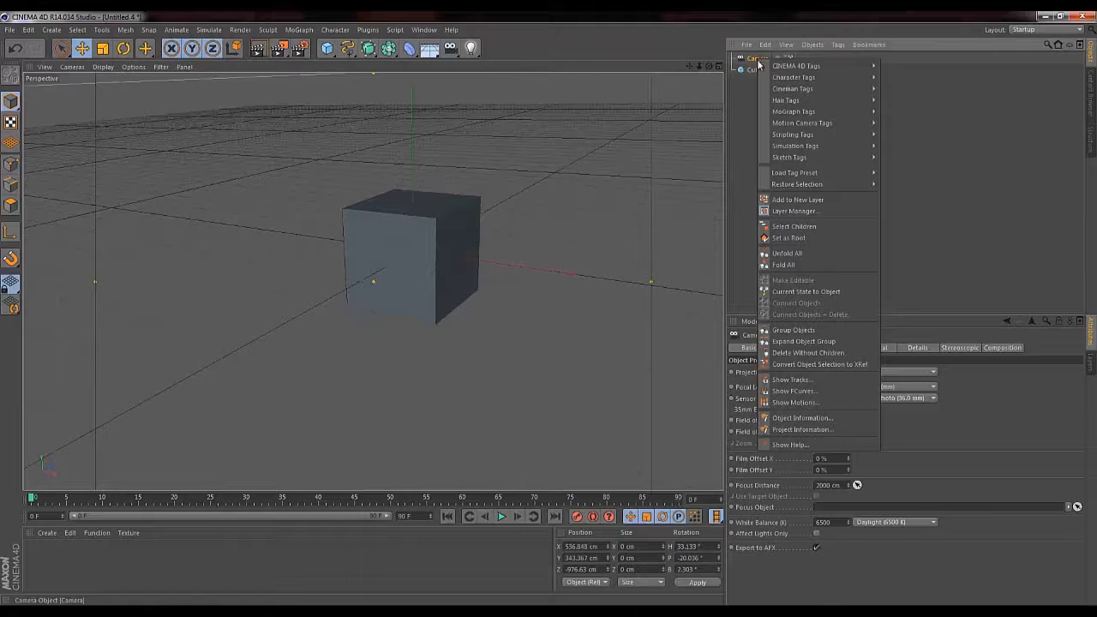
Add a Protection tag to the camera and test the lock by trying to pan while looking through it
{"action": "mouse_move", "coordinate": [790, 69]}
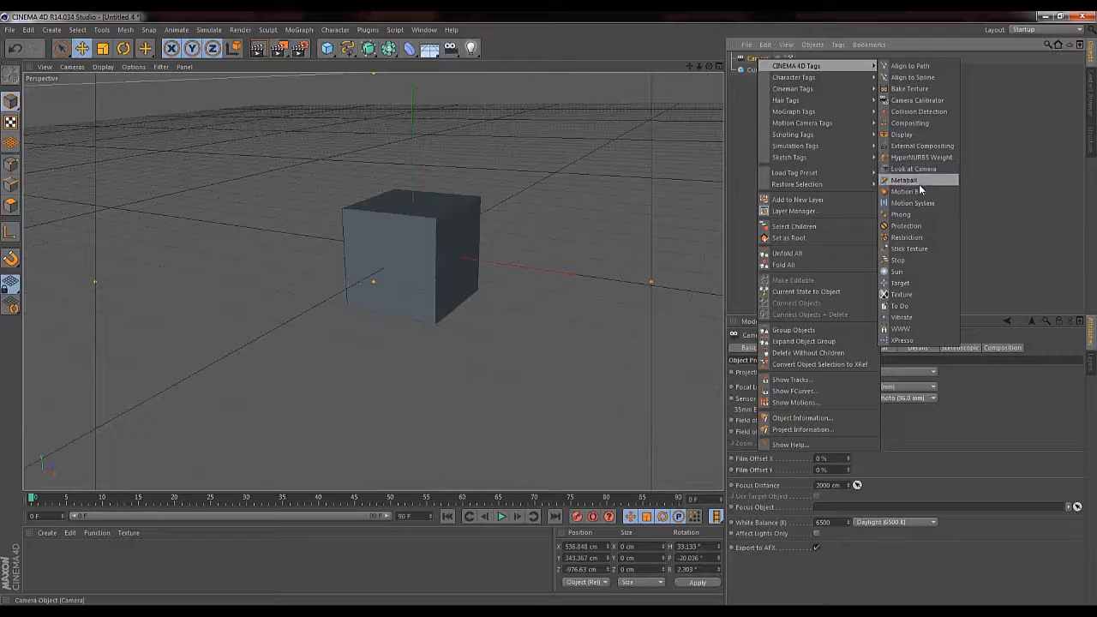
{"action": "left_click", "coordinate": [906, 226]}
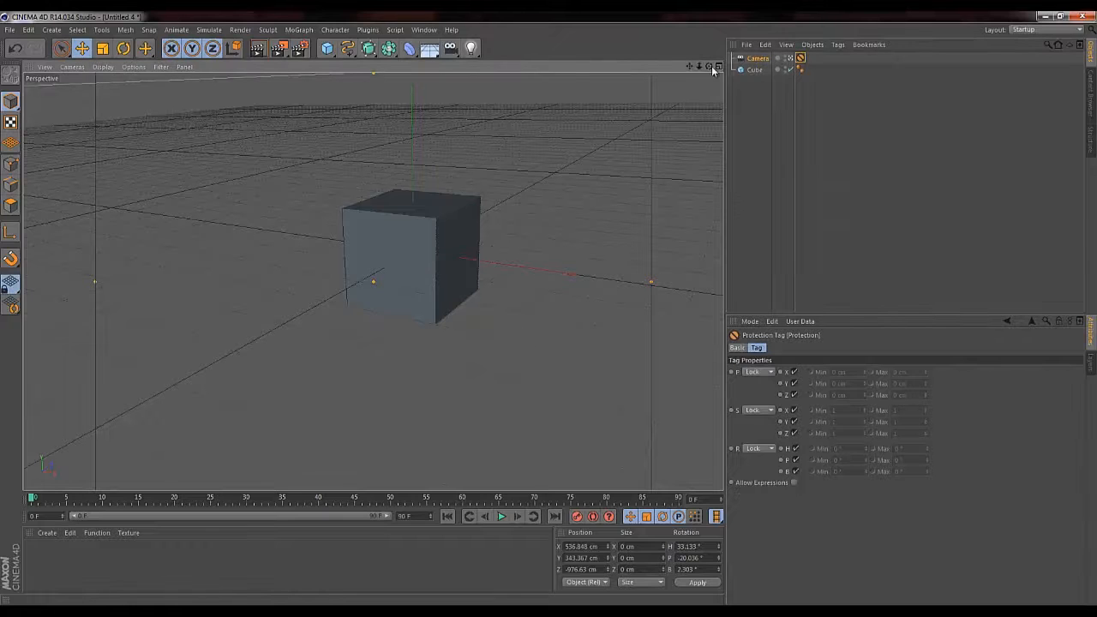
{"action": "left_click", "coordinate": [790, 58]}
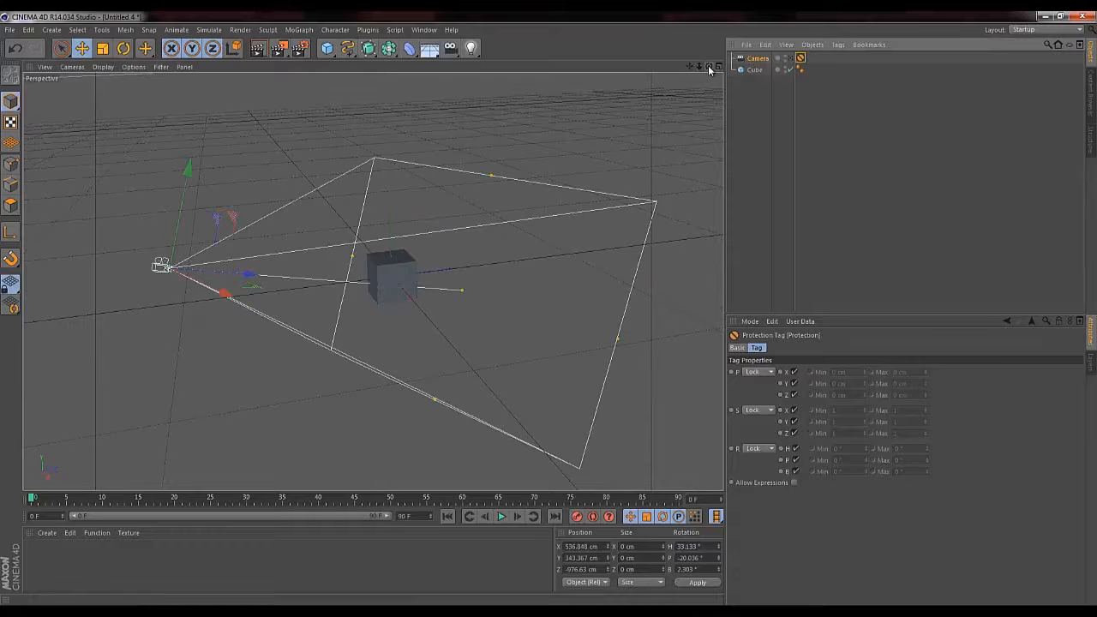
{"action": "left_click_drag", "start_coordinate": [710, 66], "coordinate": [549, 309]}
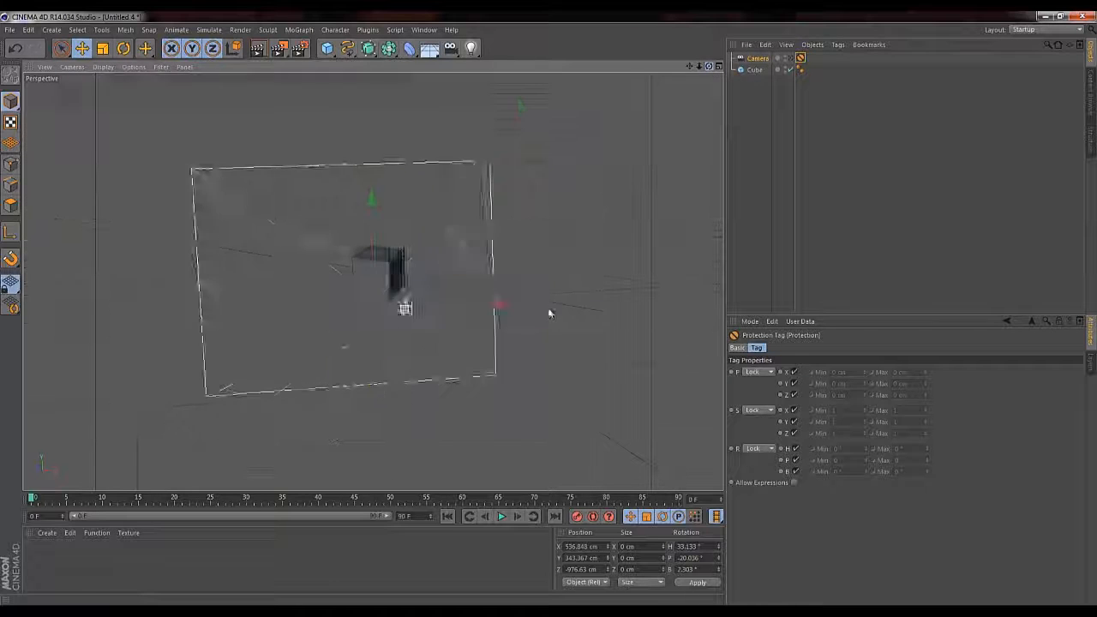
{"action": "left_click", "coordinate": [790, 59]}
{"action": "left_click_drag", "start_coordinate": [690, 66], "coordinate": [498, 309]}
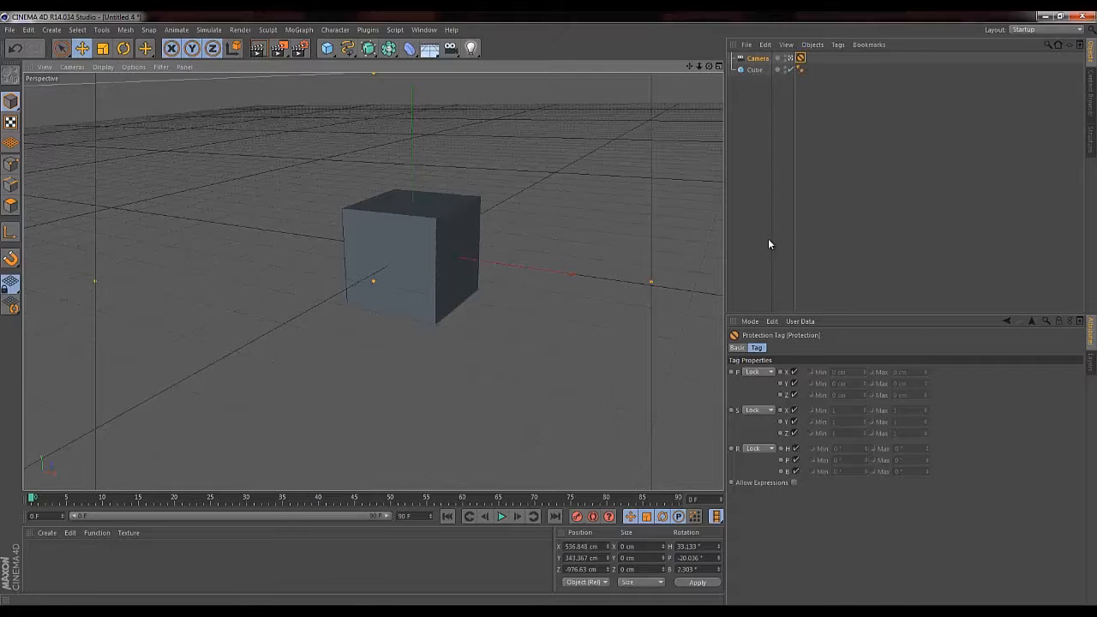
{"action": "key", "text": "1"}
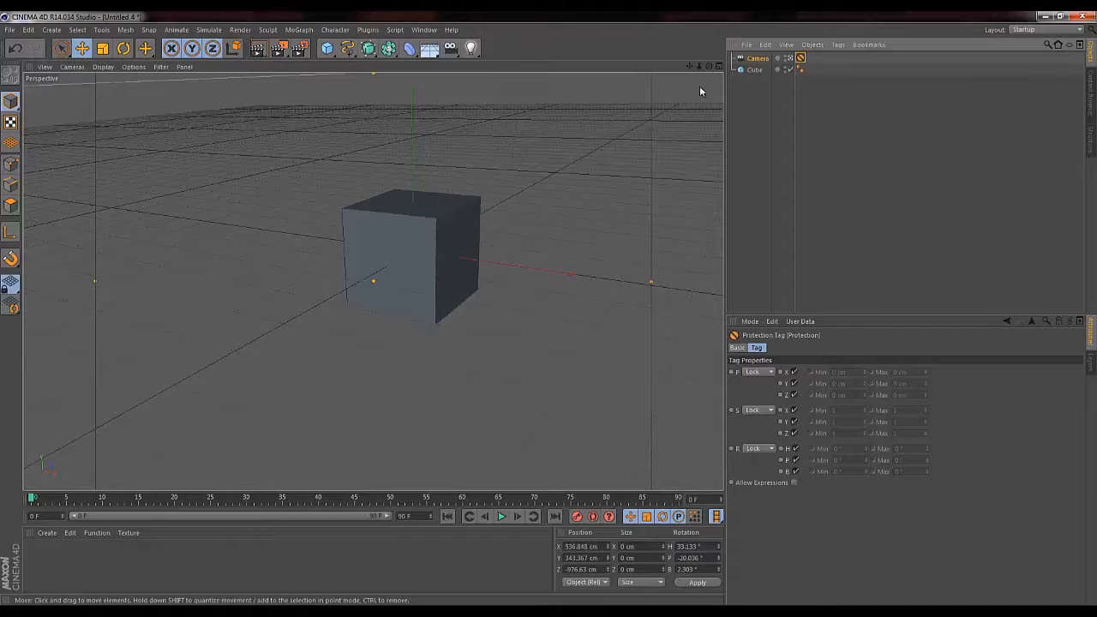
Delete the camera's Protection tag, select the camera and orbit it around to another side of the cube
{"action": "key", "text": "Delete"}
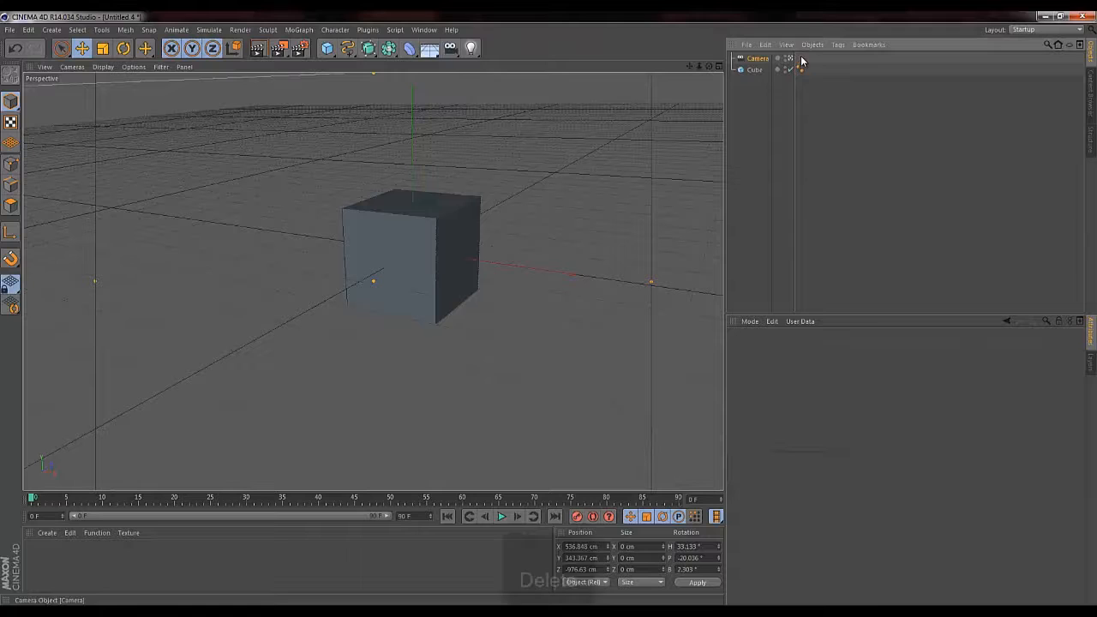
{"action": "left_click", "coordinate": [756, 58]}
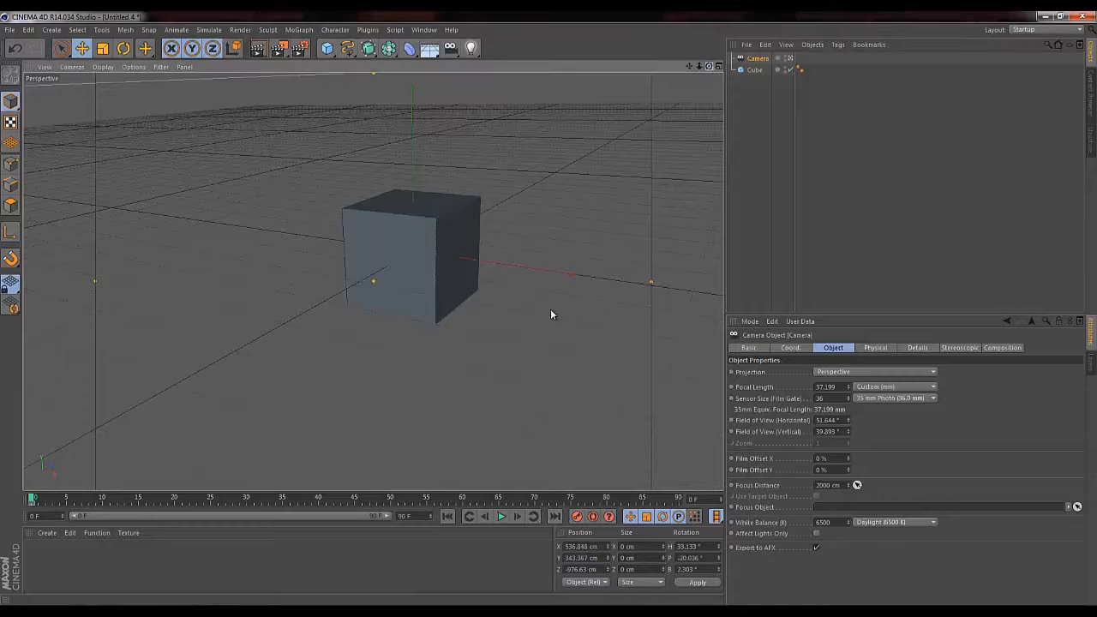
{"action": "left_click_drag", "start_coordinate": [552, 308], "coordinate": [547, 308], "text": "alt"}
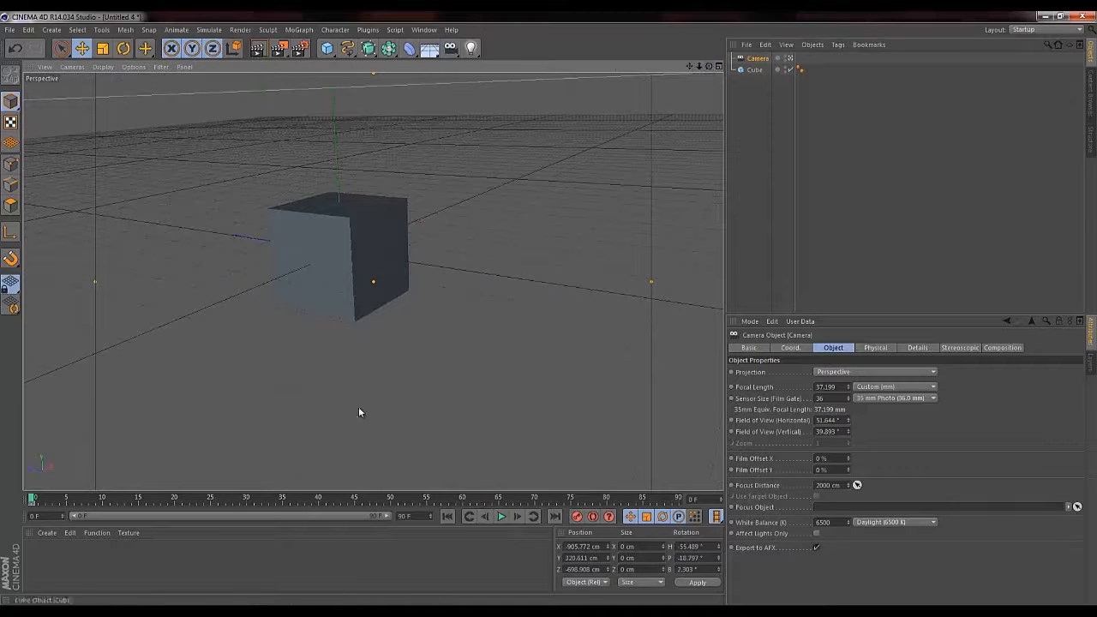
Play the camera animation briefly, stop it and return to the first frame
{"action": "left_click", "coordinate": [502, 516]}
{"action": "left_click", "coordinate": [502, 517]}
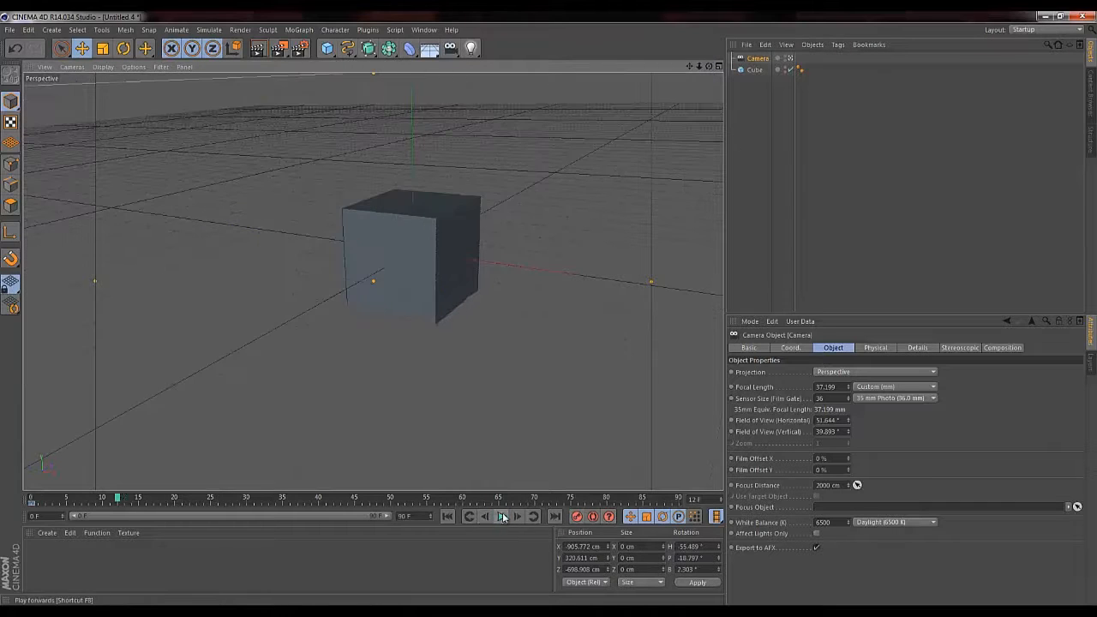
{"action": "left_click", "coordinate": [448, 517]}
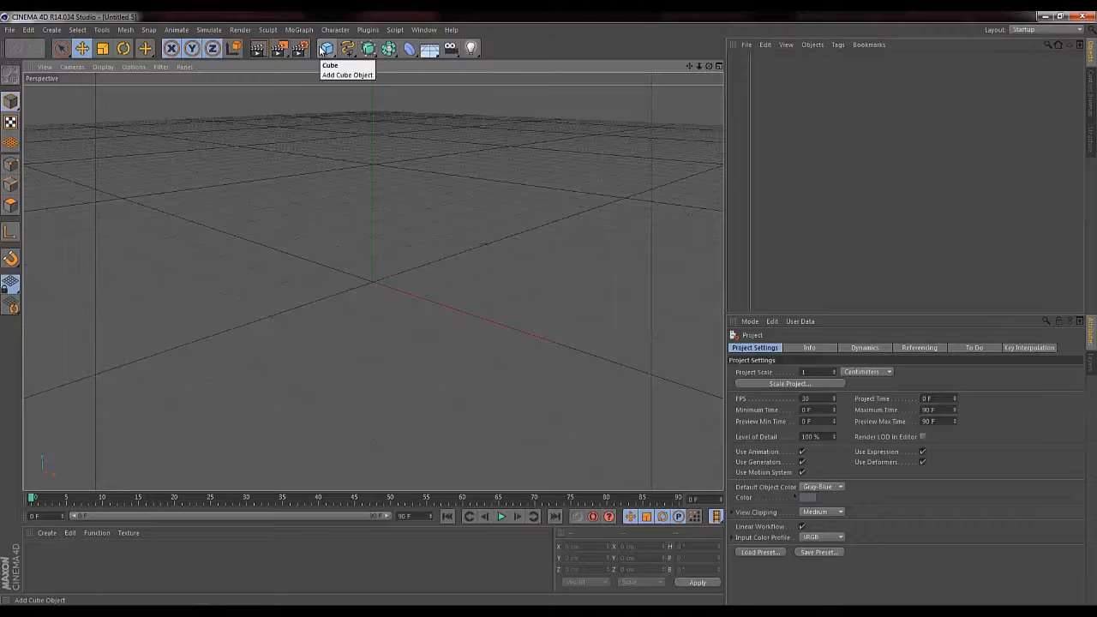
Add a cube to the empty scene, duplicate it and move the copy about 287 cm along X
{"action": "left_click", "coordinate": [325, 50]}
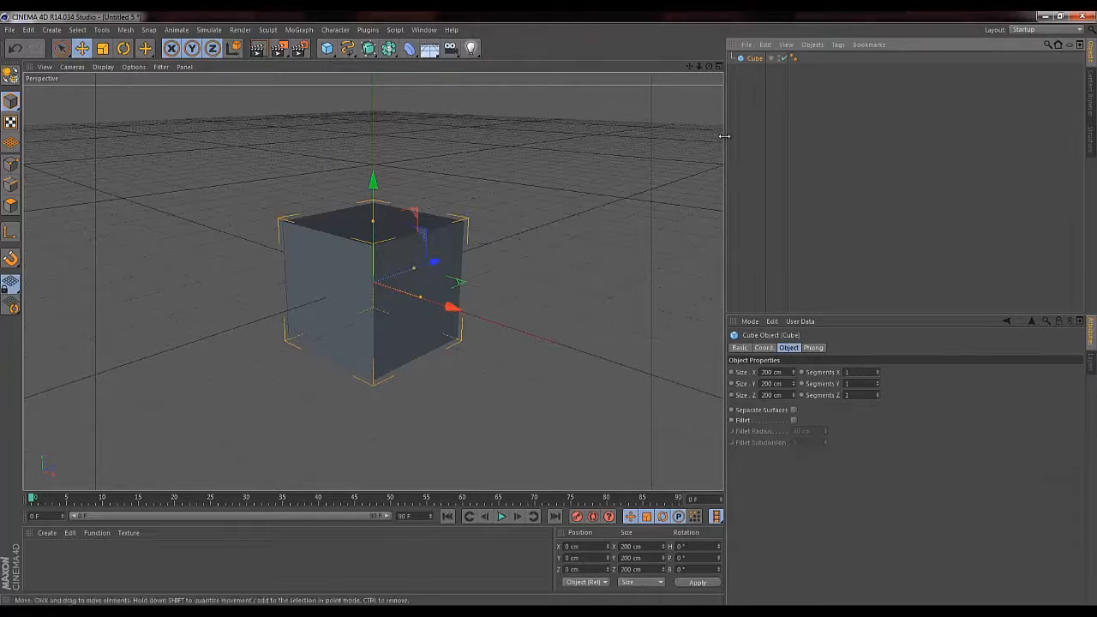
{"action": "left_click_drag", "start_coordinate": [753, 61], "coordinate": [747, 101], "text": "ctrl"}
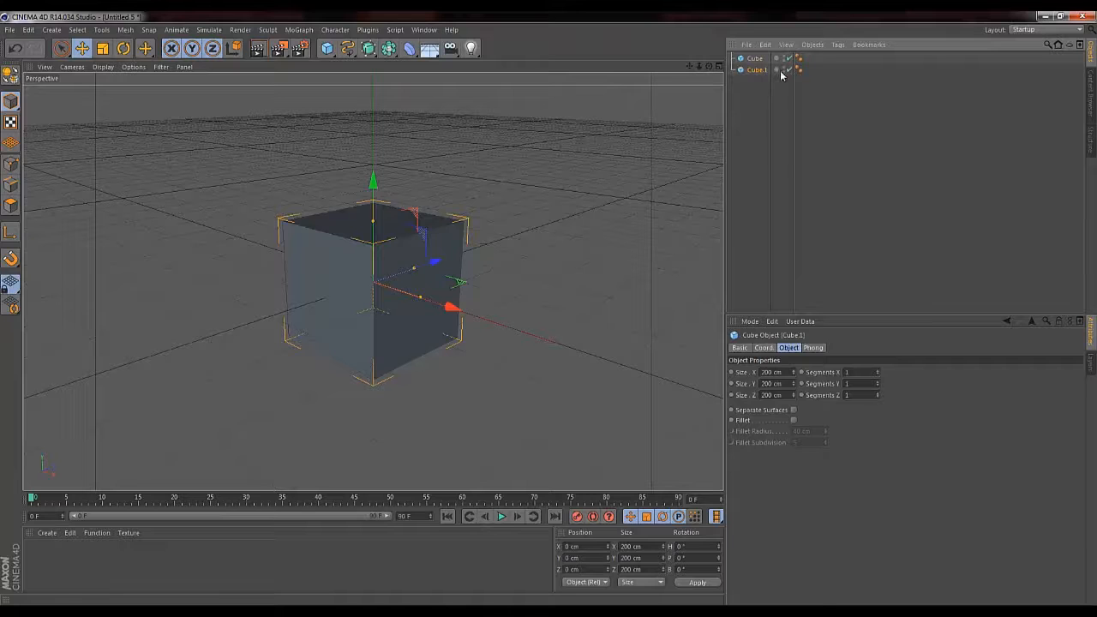
{"action": "left_click_drag", "start_coordinate": [450, 306], "coordinate": [645, 335]}
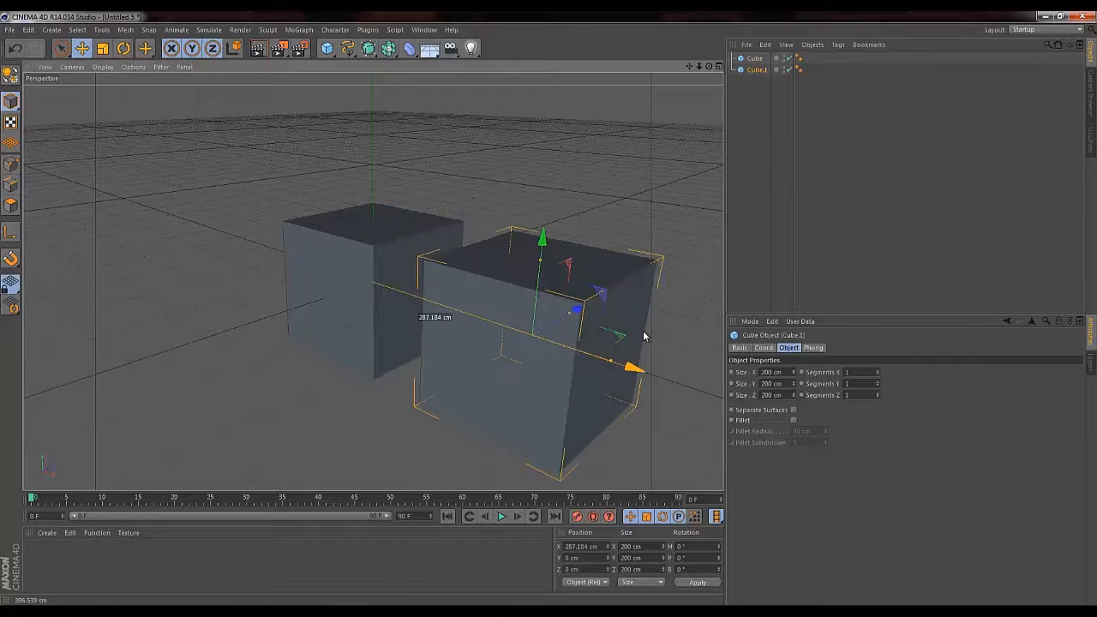
Duplicate both cubes together and move the pair of copies along negative X to form a row of four
{"action": "left_click", "coordinate": [754, 59], "text": "shift"}
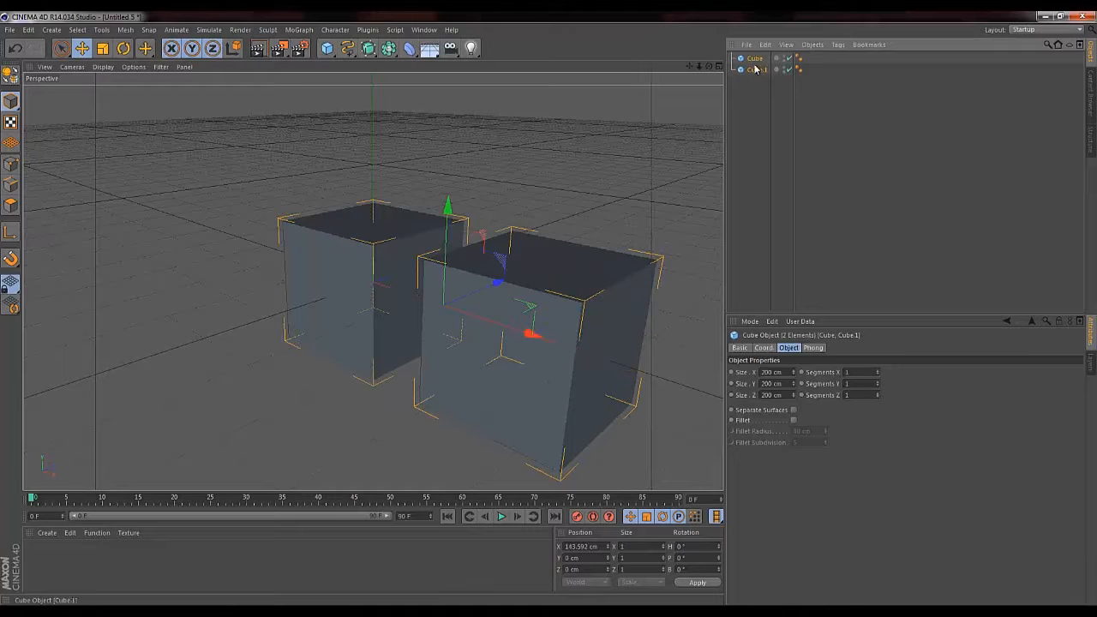
{"action": "left_click_drag", "start_coordinate": [755, 74], "coordinate": [756, 118], "text": "ctrl"}
{"action": "left_click", "coordinate": [748, 117]}
{"action": "left_click", "coordinate": [756, 92]}
{"action": "left_click", "coordinate": [757, 81], "text": "shift"}
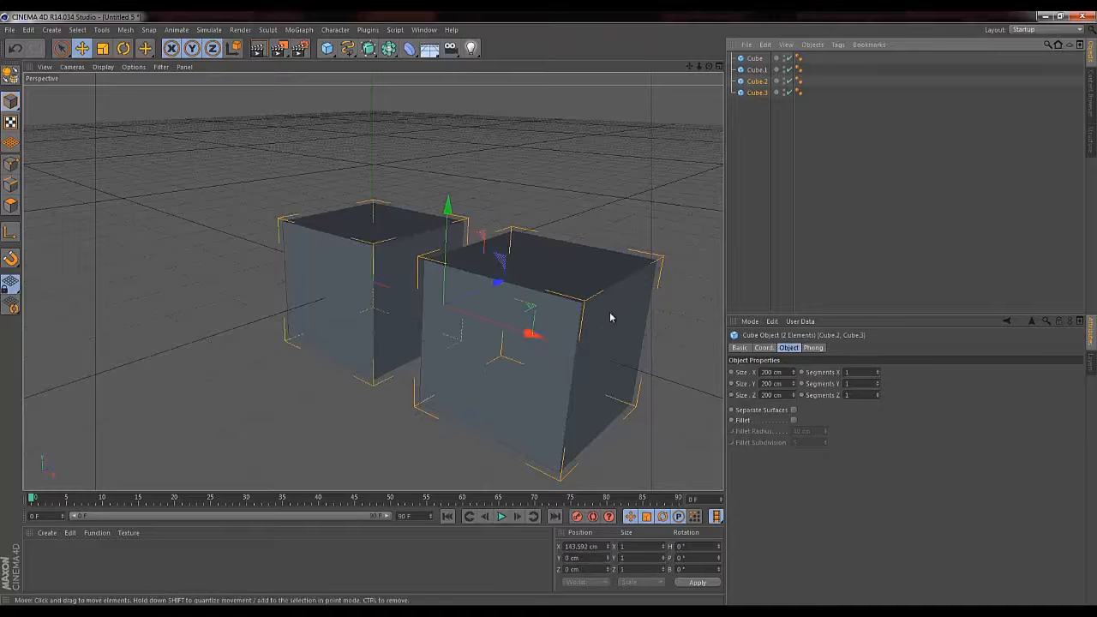
{"action": "left_click_drag", "start_coordinate": [526, 330], "coordinate": [286, 312]}
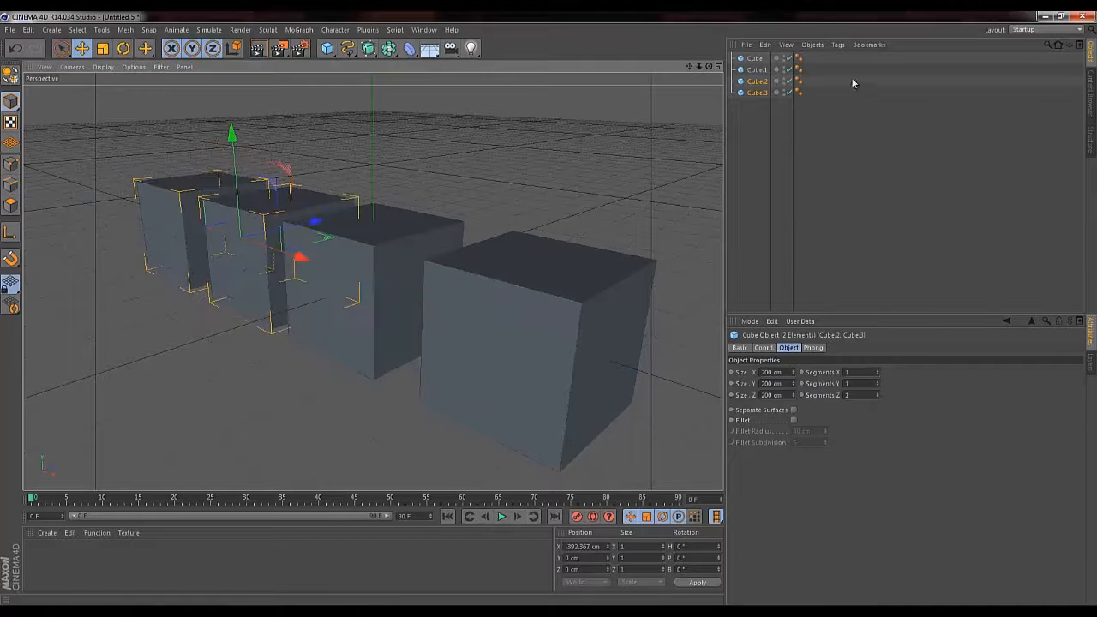
{"action": "left_click", "coordinate": [754, 127]}
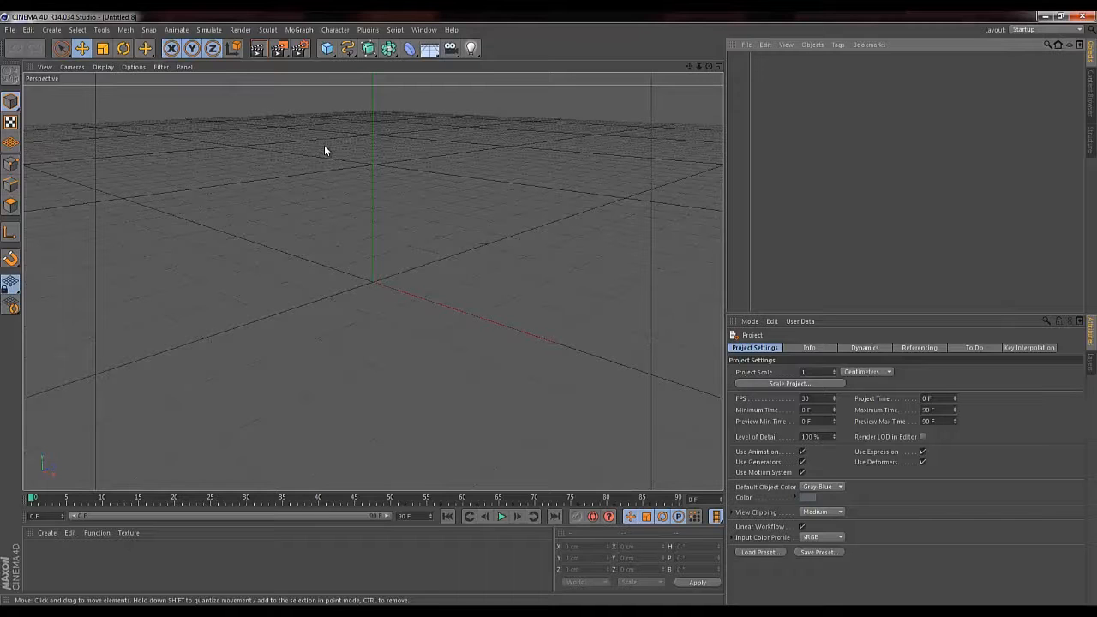
Add a cube and a HyperNURBS object to the empty scene and nest the cube under the HyperNURBS
{"action": "left_click", "coordinate": [330, 51]}
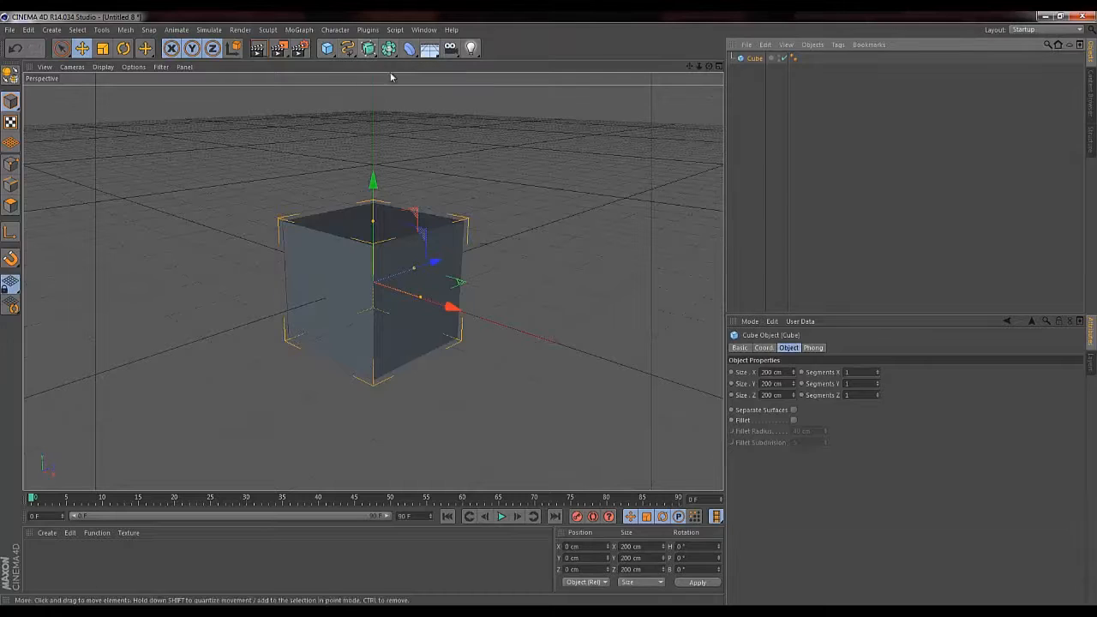
{"action": "left_click", "coordinate": [368, 50]}
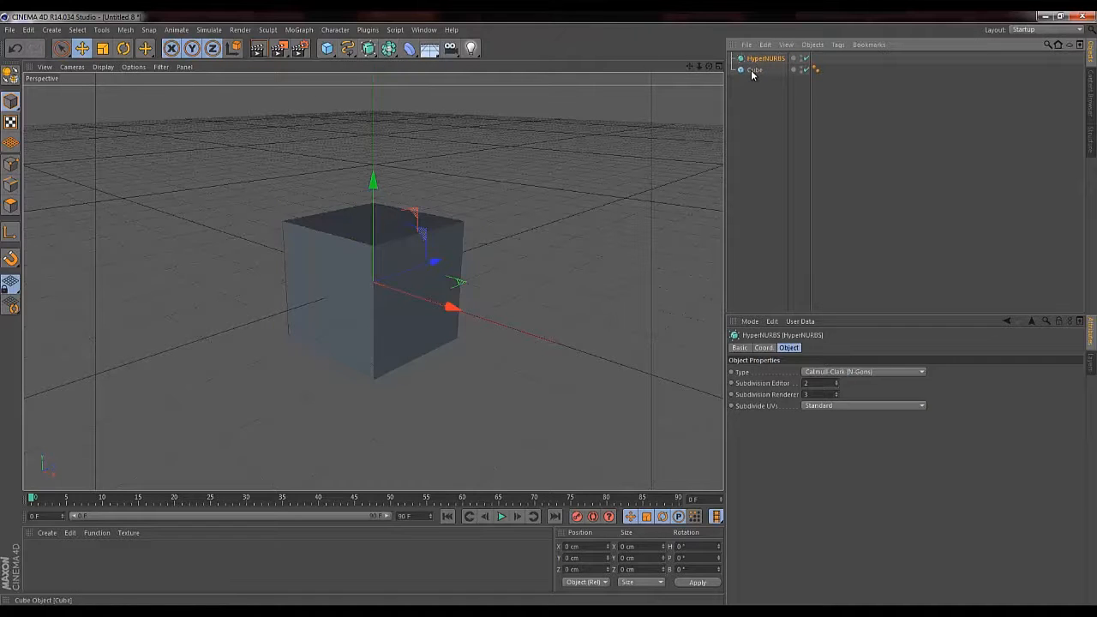
{"action": "left_click_drag", "start_coordinate": [751, 74], "coordinate": [765, 60]}
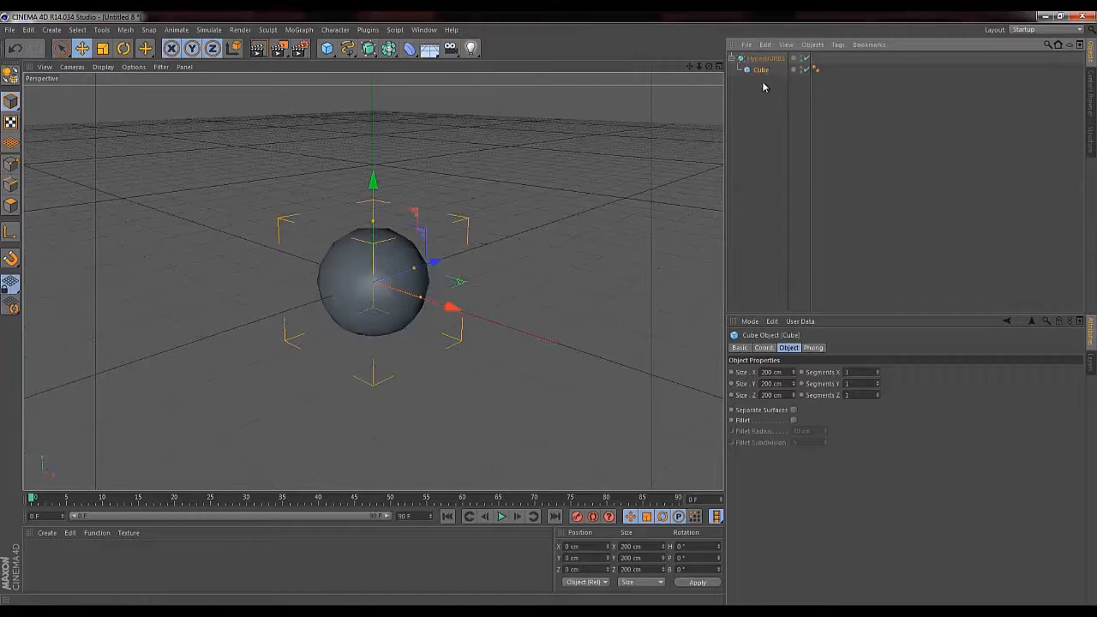
Delete the HyperNURBS and create a new one directly as the parent of the selected cube
{"action": "left_click", "coordinate": [763, 58]}
{"action": "key", "text": "Delete"}
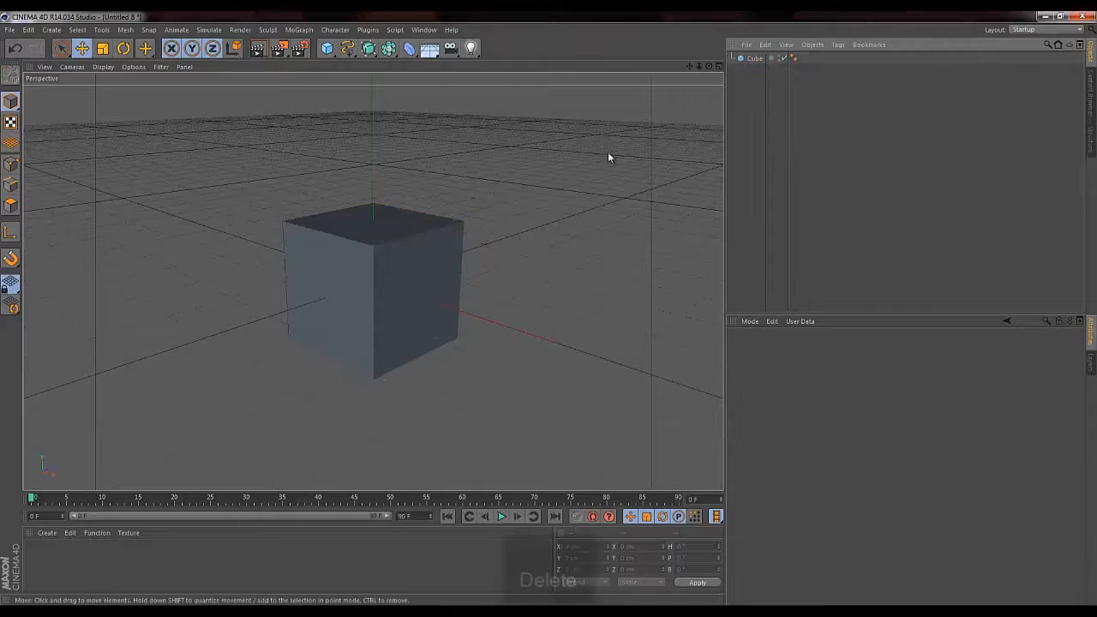
{"action": "left_click", "coordinate": [747, 58]}
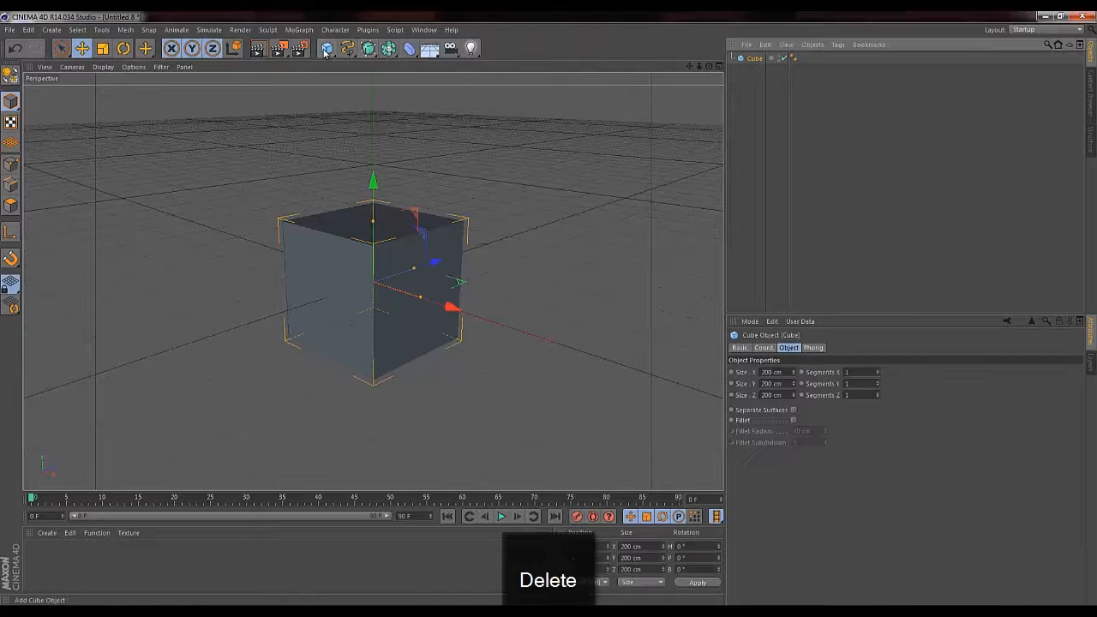
{"action": "left_click", "coordinate": [367, 48]}
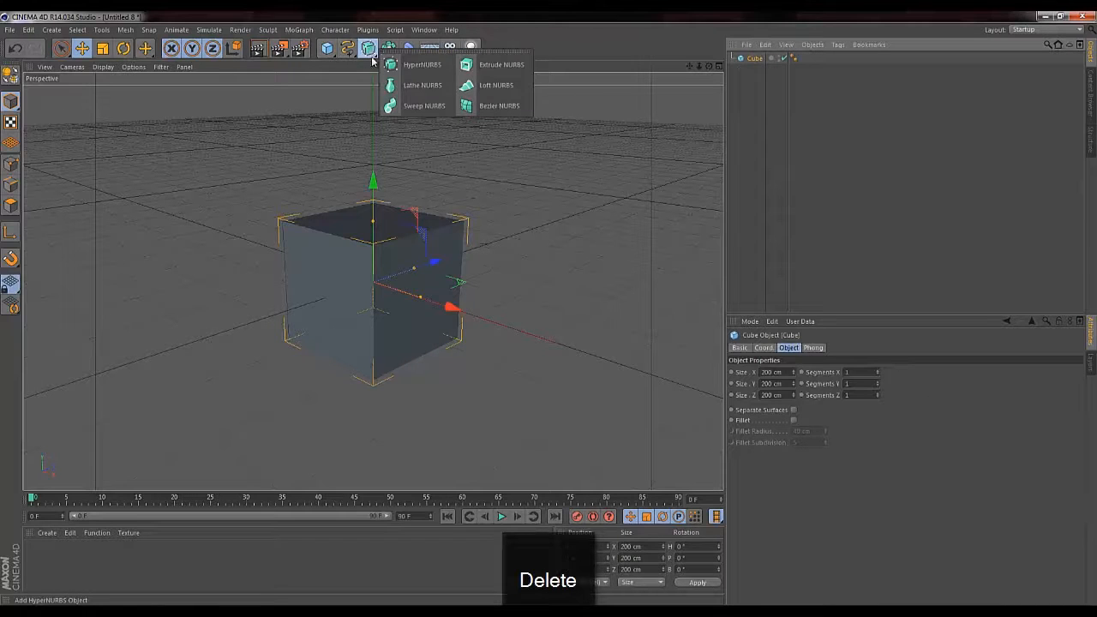
{"action": "left_click", "coordinate": [422, 66], "text": "alt"}
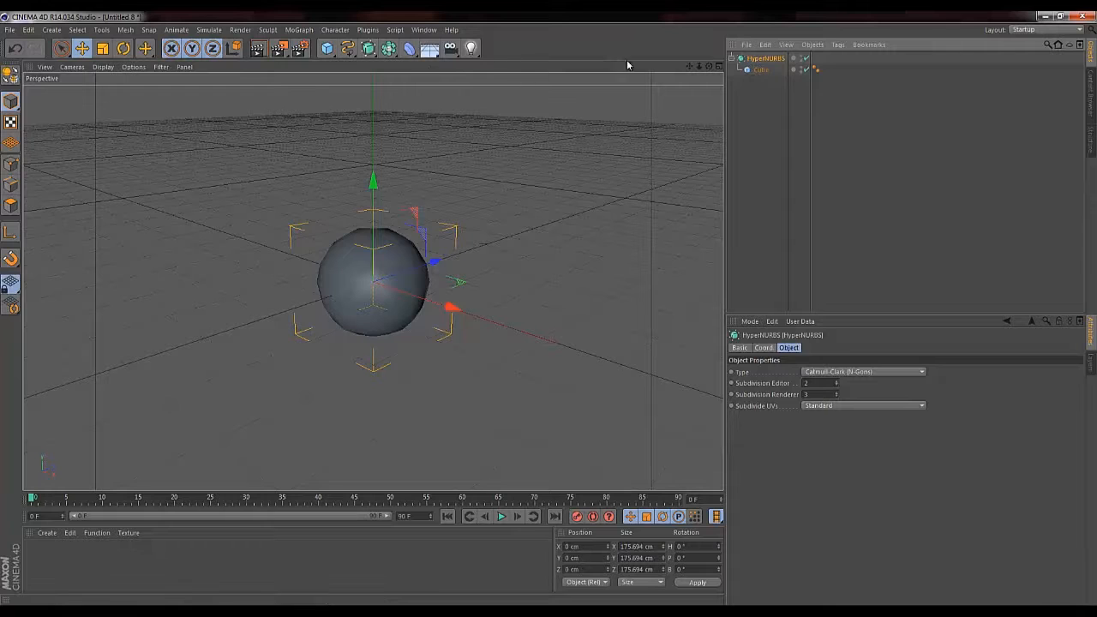
Take the cube out of the HyperNURBS and delete the HyperNURBS object
{"action": "left_click_drag", "start_coordinate": [761, 70], "coordinate": [756, 74]}
{"action": "left_click", "coordinate": [760, 59]}
{"action": "key", "text": "Delete"}
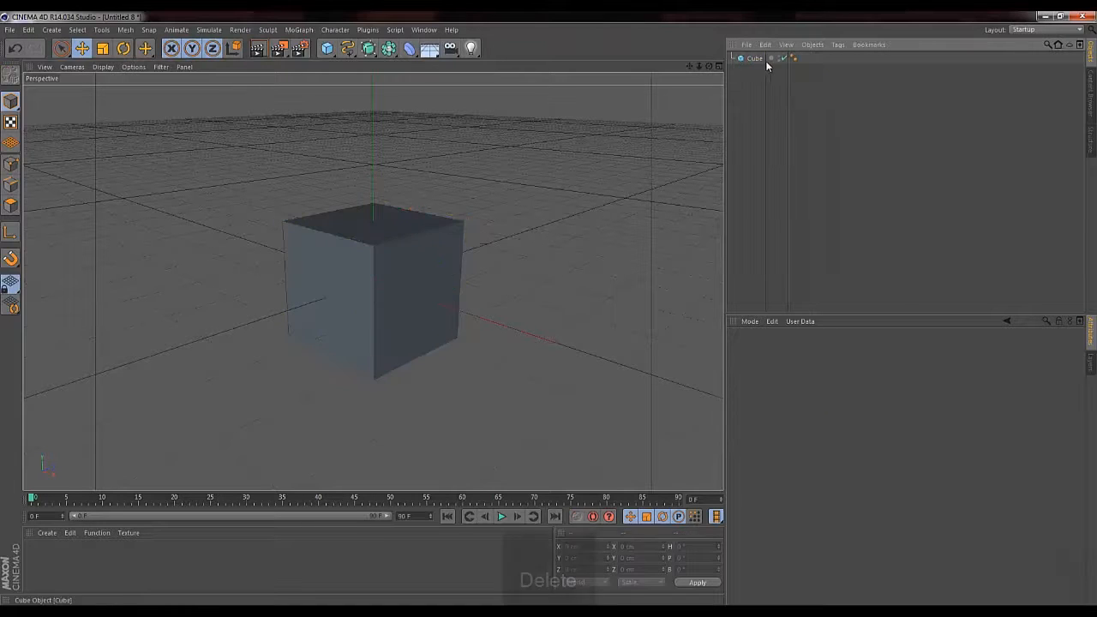
Reshape the cube into a long bar of about 100 cm in X, 67 cm in Y and 621 cm in Z
{"action": "left_click", "coordinate": [756, 58]}
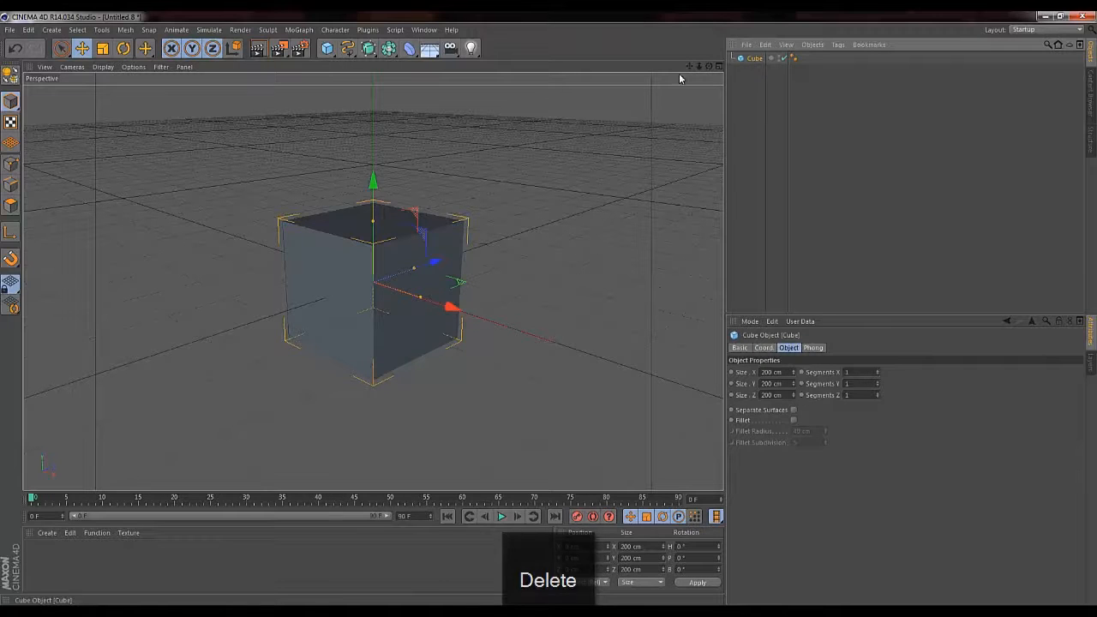
{"action": "left_click_drag", "start_coordinate": [373, 222], "coordinate": [375, 264]}
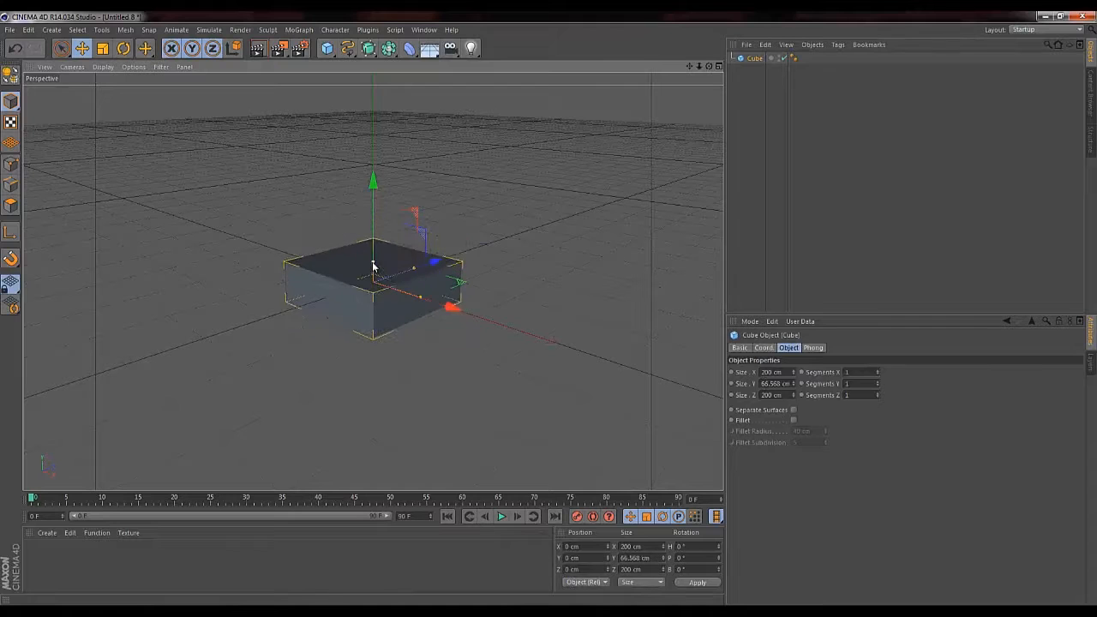
{"action": "left_click_drag", "start_coordinate": [419, 299], "coordinate": [485, 249]}
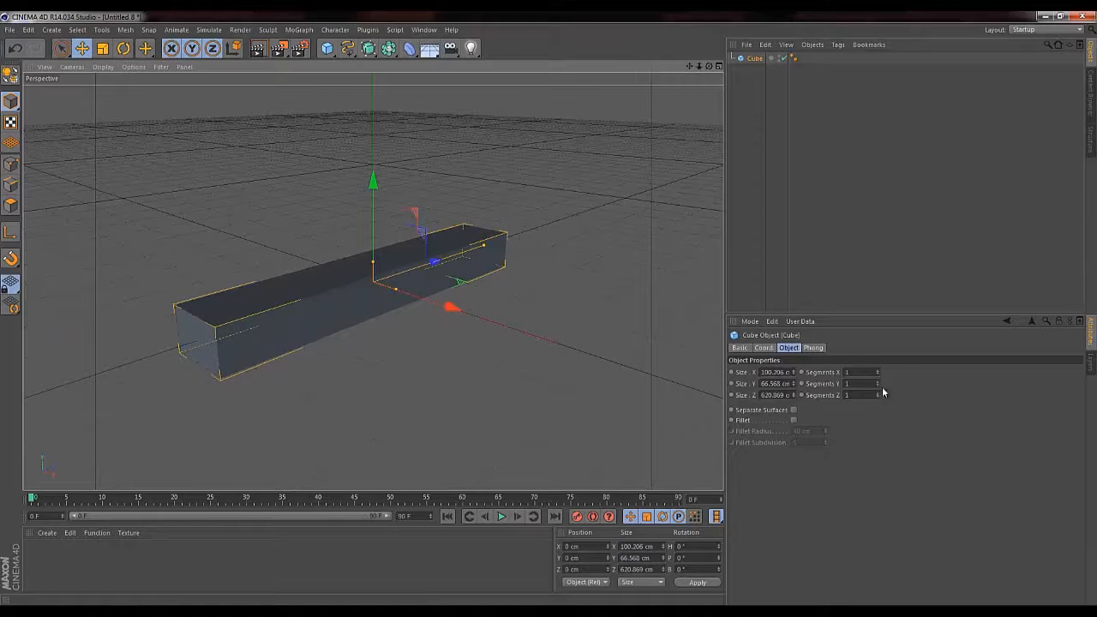
Subdivide the bar into 4 X, 4 Y and 26 Z segments, showing mesh lines in the viewport shading
{"action": "double_click", "coordinate": [866, 374]}
{"action": "type", "text": "2"}
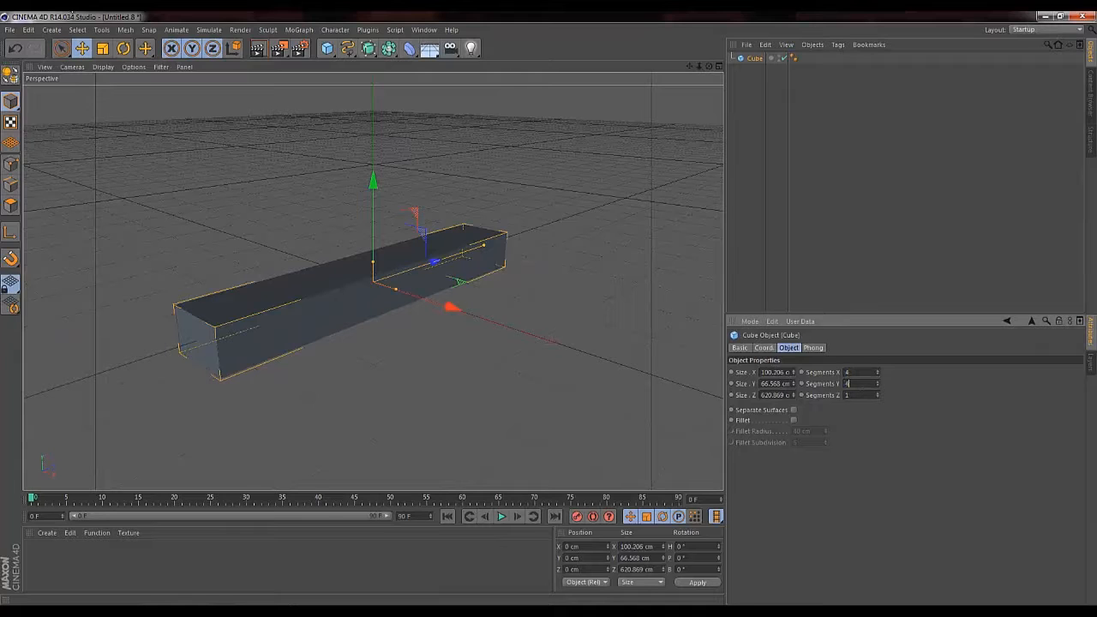
{"action": "left_click", "coordinate": [103, 67]}
{"action": "left_click", "coordinate": [125, 96]}
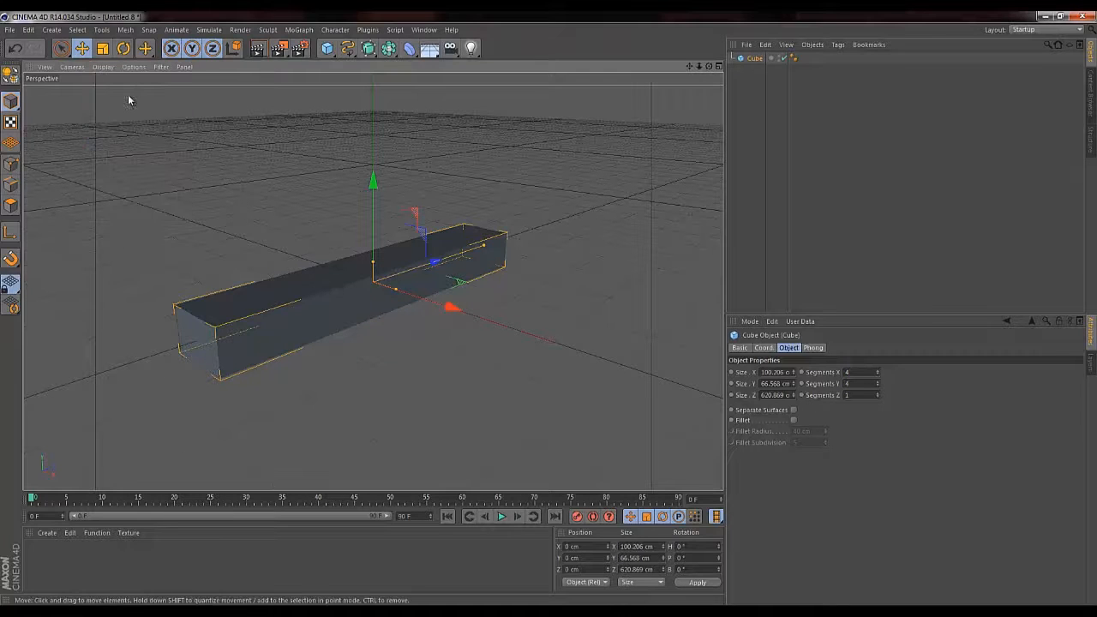
{"action": "double_click", "coordinate": [866, 395]}
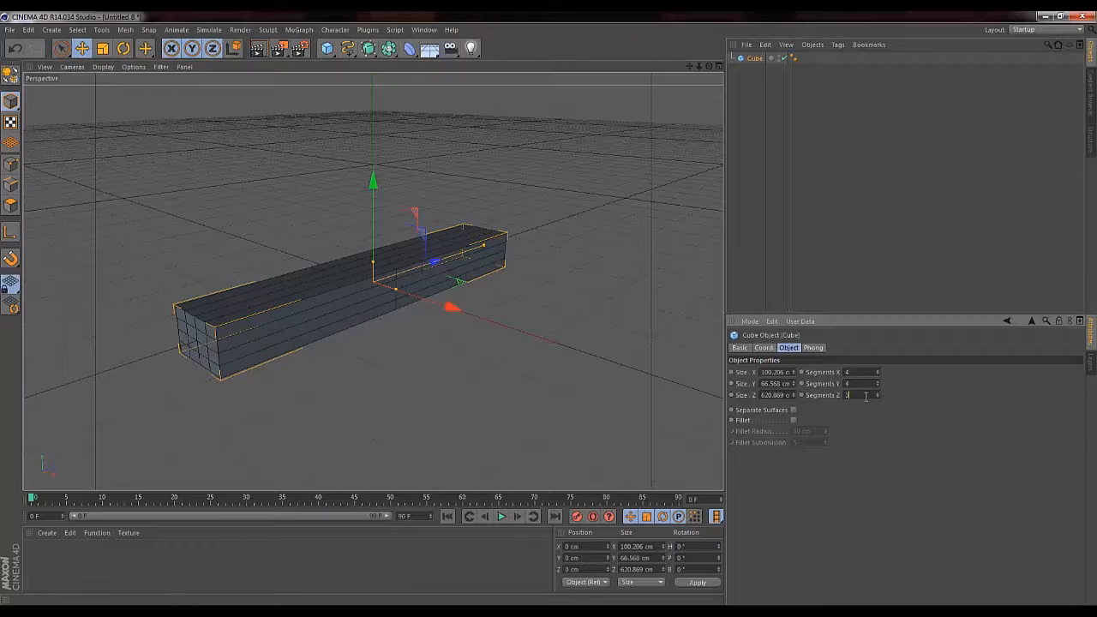
{"action": "scroll", "coordinate": [865, 397], "scroll_direction": "up", "scroll_amount": 19}
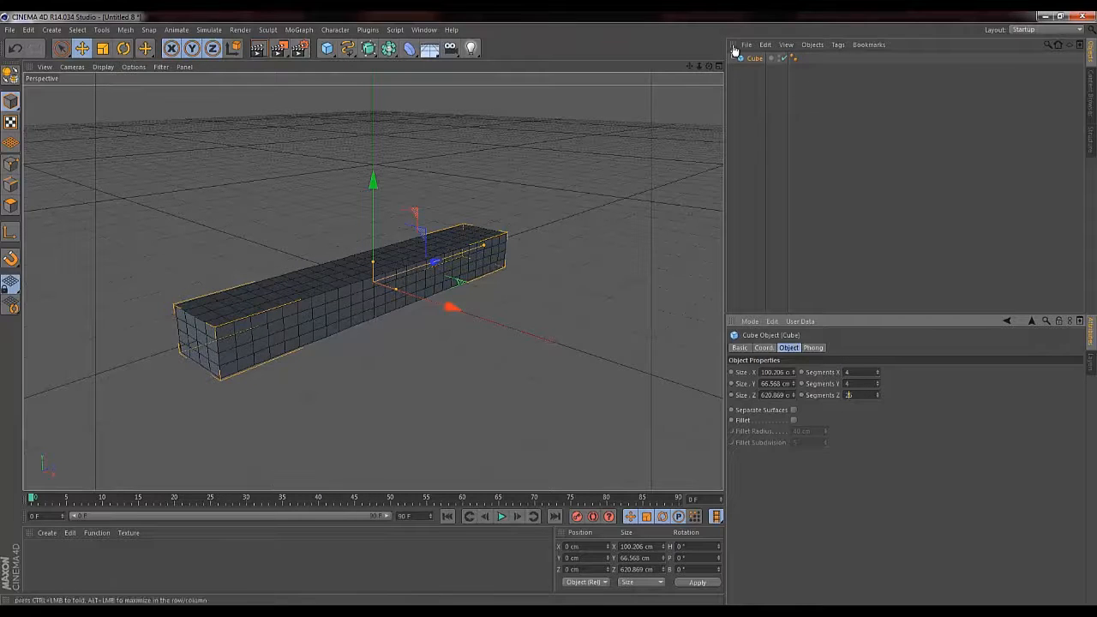
Add a Bend deformer, make it a child of the cube and set its strength to 41°
{"action": "left_click_drag", "start_coordinate": [410, 48], "coordinate": [472, 71]}
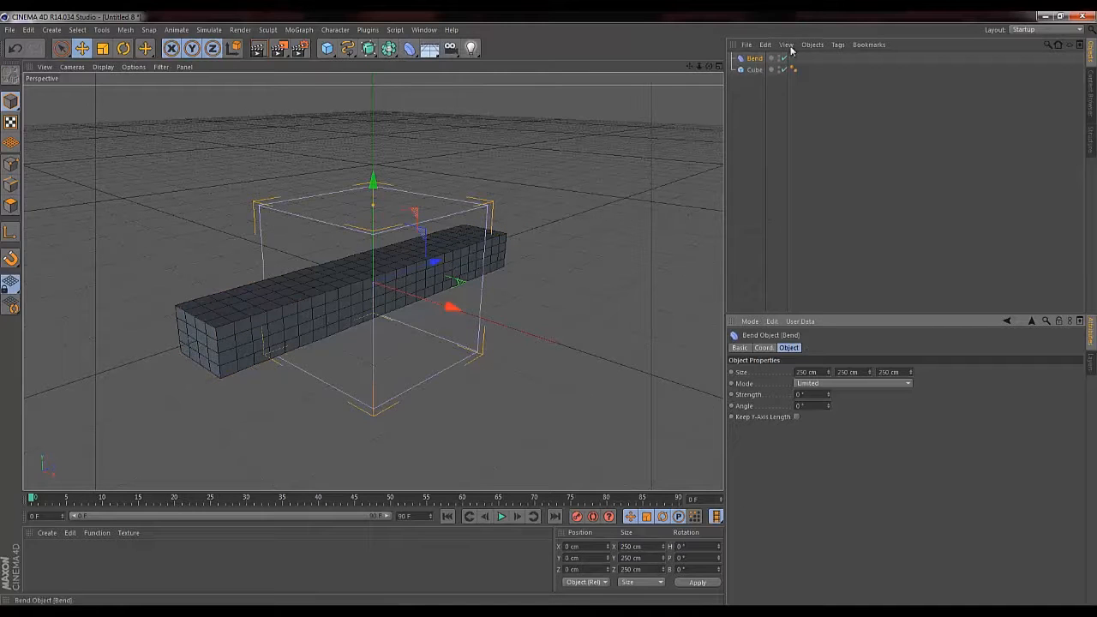
{"action": "left_click_drag", "start_coordinate": [753, 59], "coordinate": [760, 72]}
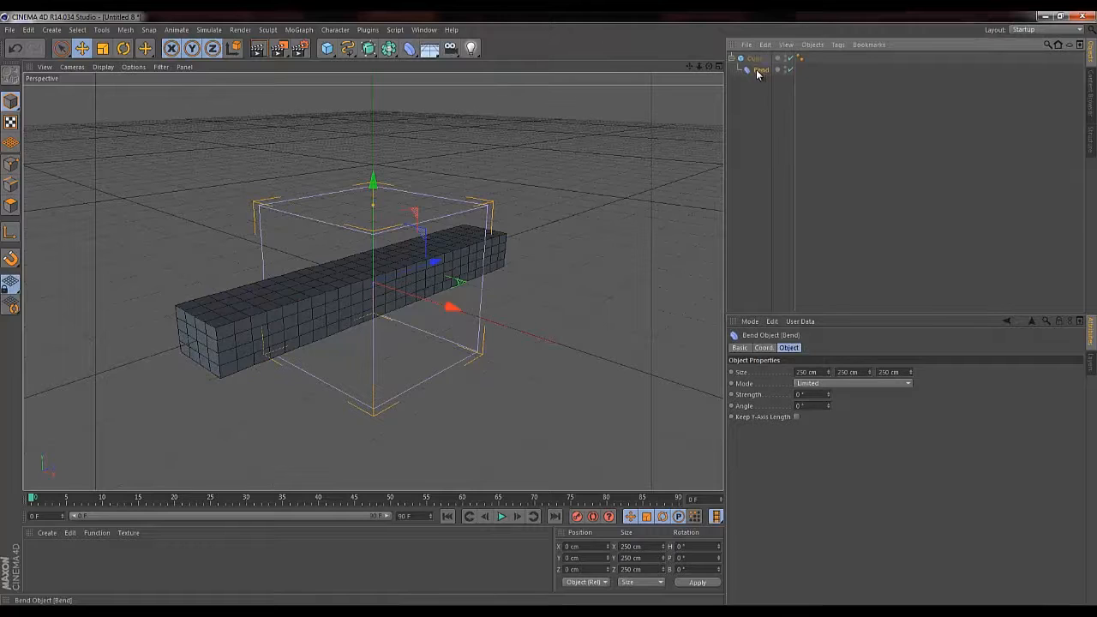
{"action": "left_click_drag", "start_coordinate": [827, 393], "coordinate": [828, 392]}
Try out different rotation angles on the Bend deformer and undo them
{"action": "left_click", "coordinate": [763, 347]}
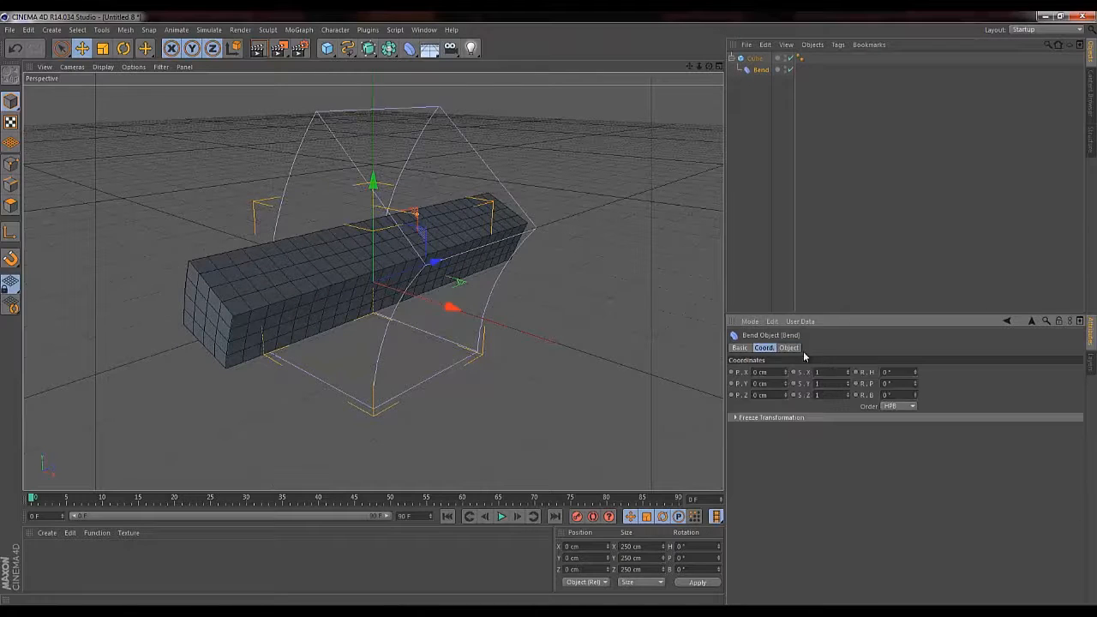
{"action": "left_click_drag", "start_coordinate": [915, 382], "coordinate": [915, 387]}
{"action": "key", "text": "ctrl+z"}
{"action": "key", "text": "ctrl+z"}
{"action": "key", "text": "ctrl+z"}
{"action": "key", "text": "ctrl+z"}
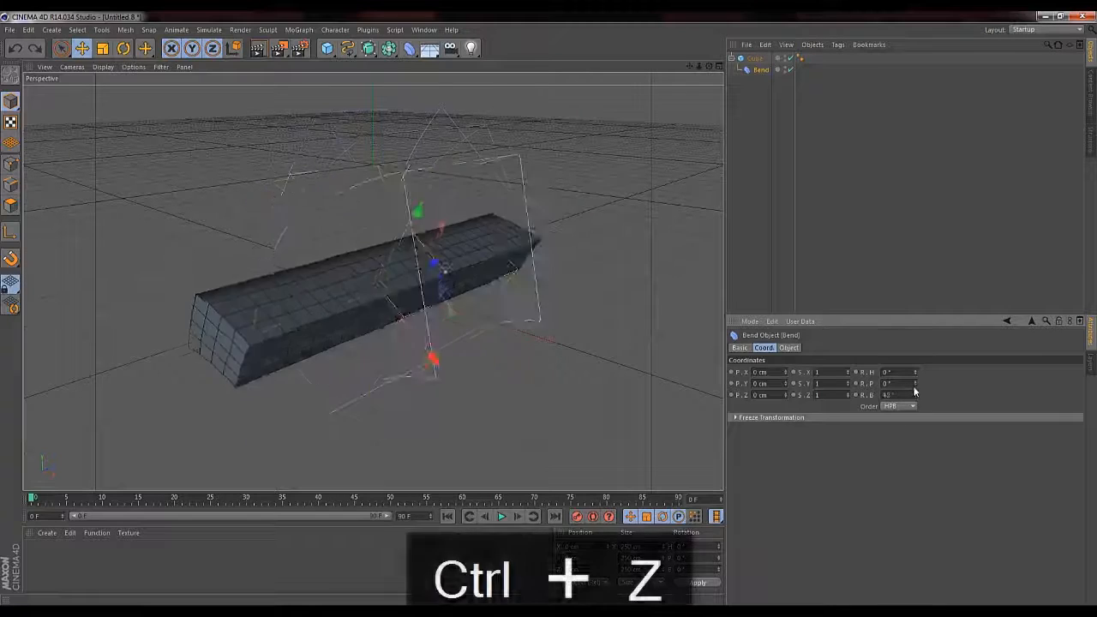
Rotate the Bend deformer to a 90° pitch and increase its strength to 70°
{"action": "left_click_drag", "start_coordinate": [914, 385], "coordinate": [916, 387]}
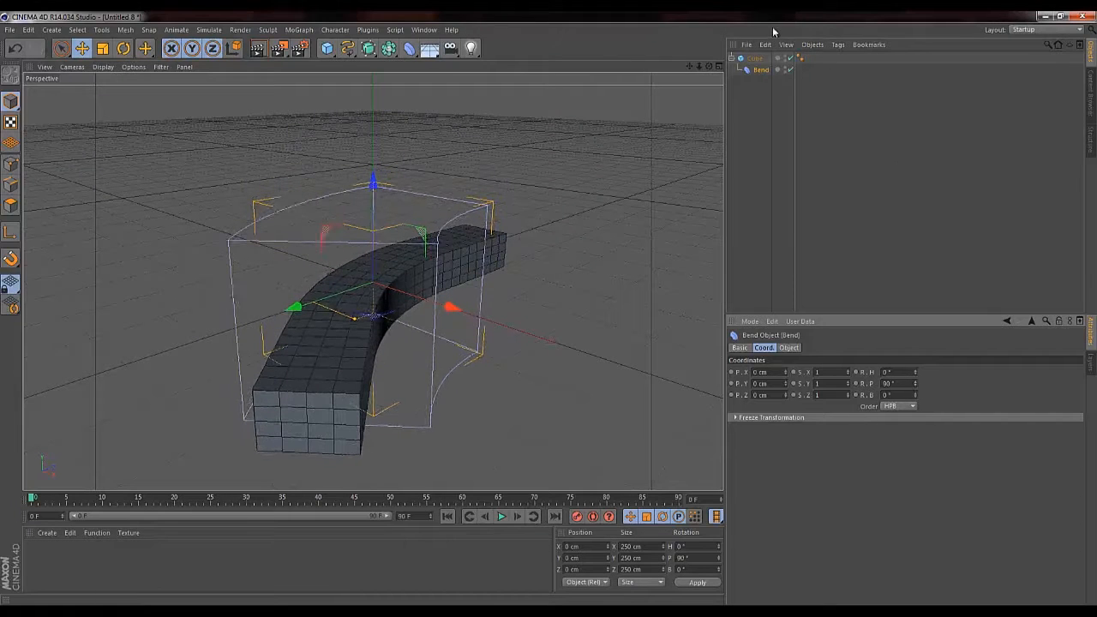
{"action": "left_click", "coordinate": [788, 347]}
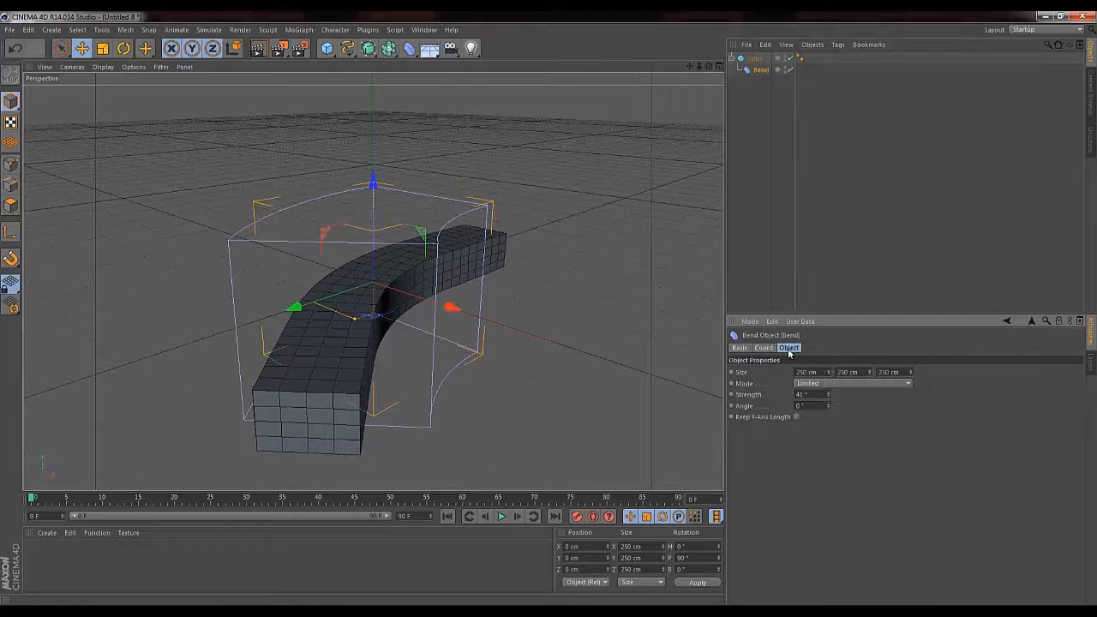
{"action": "mouse_move", "coordinate": [829, 399]}
{"action": "left_mouse_down"}
{"action": "mouse_move", "coordinate": [819, 426]}
{"action": "mouse_move", "coordinate": [827, 386]}
{"action": "mouse_move", "coordinate": [827, 398]}
{"action": "left_mouse_up"}
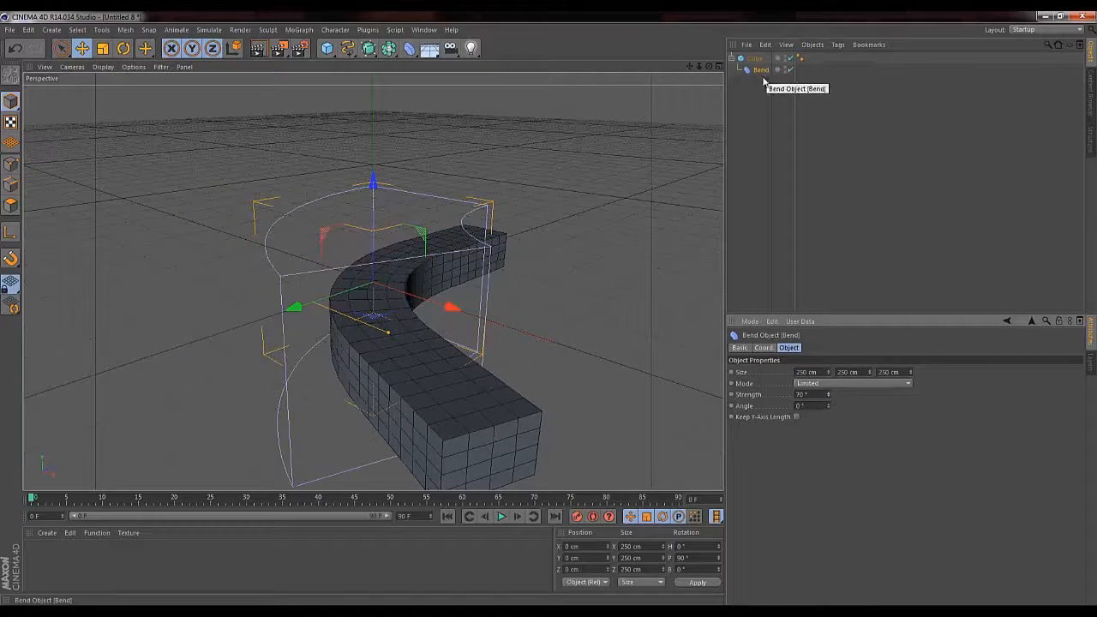
Delete the Bend deformer and move the bar away from the origin to about X -592, Y 134, Z 1086 cm
{"action": "key", "text": "ctrl+z"}
{"action": "key", "text": "Delete"}
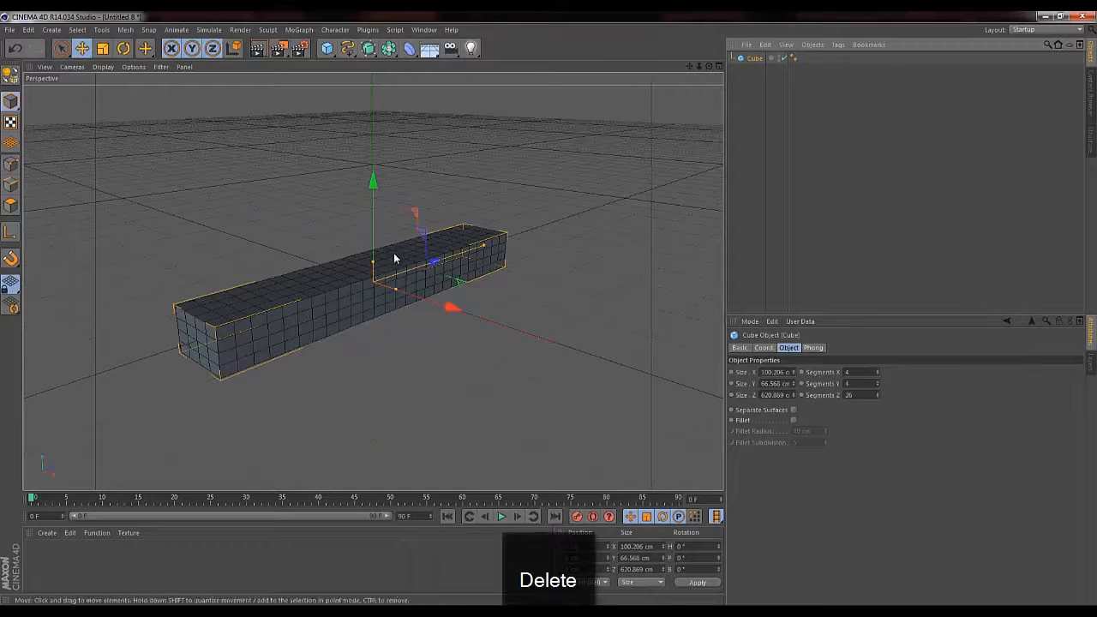
{"action": "left_click_drag", "start_coordinate": [403, 276], "coordinate": [522, 196]}
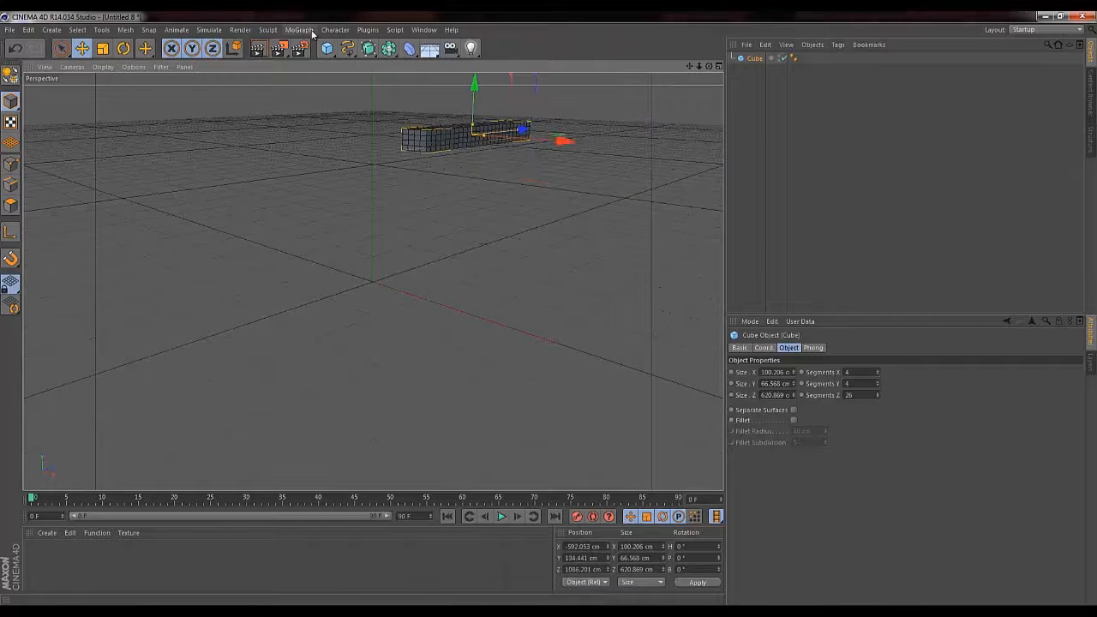
Add a Bend deformer and move it by hand towards the bar, to about X -605, Y 0, Z 1138 cm
{"action": "left_click", "coordinate": [409, 48]}
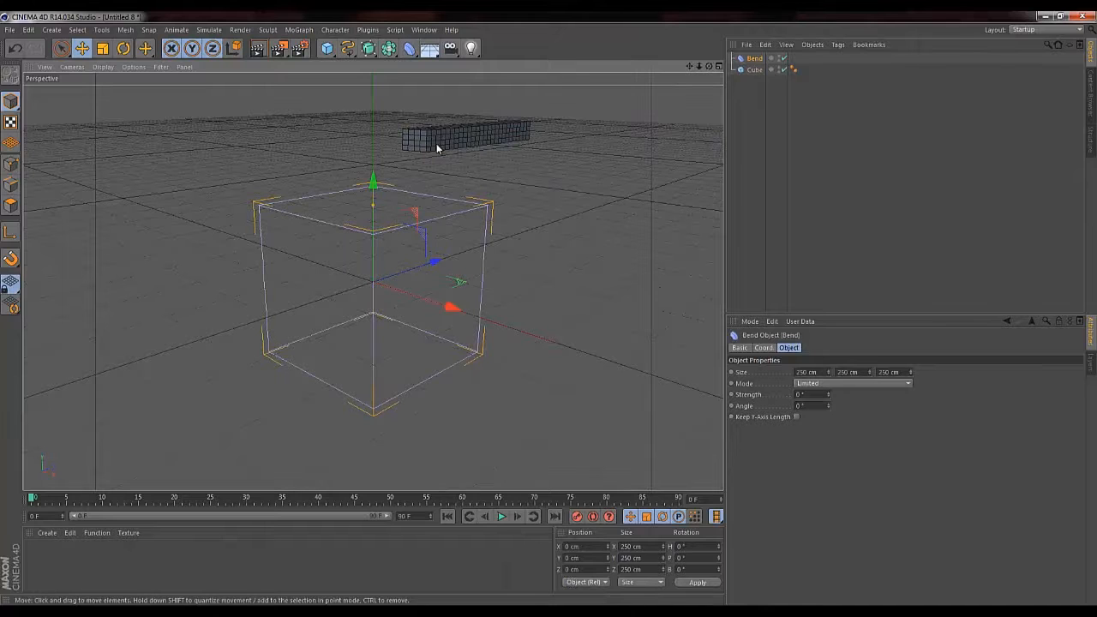
{"action": "left_click_drag", "start_coordinate": [448, 305], "coordinate": [679, 223]}
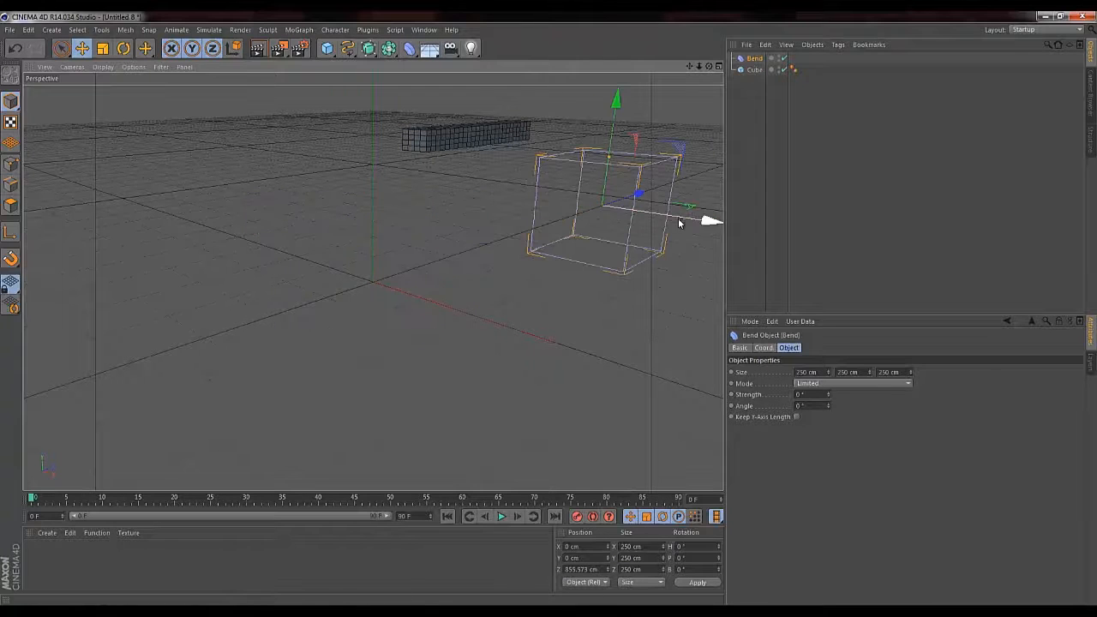
{"action": "left_click", "coordinate": [718, 66]}
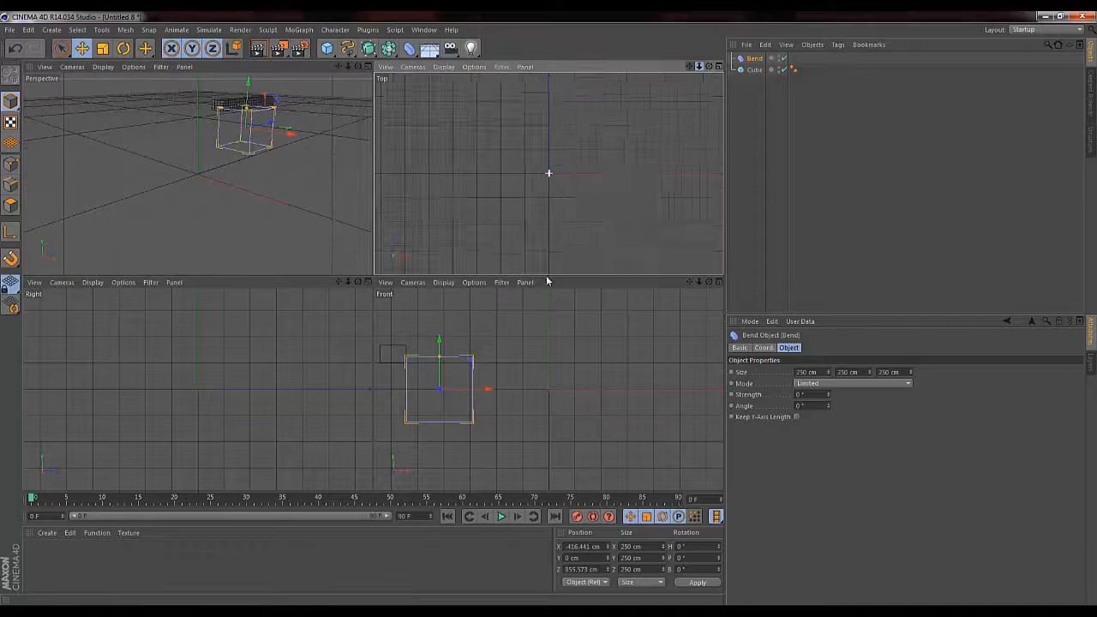
{"action": "left_click_drag", "start_coordinate": [689, 67], "coordinate": [543, 118]}
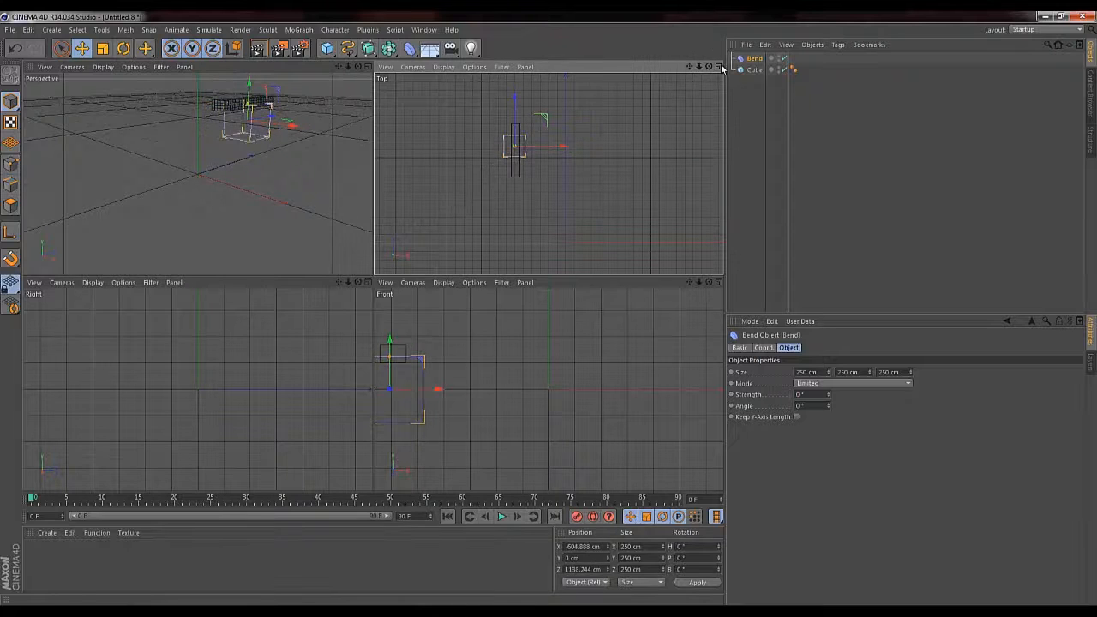
{"action": "left_click", "coordinate": [718, 65]}
{"action": "left_click", "coordinate": [718, 66]}
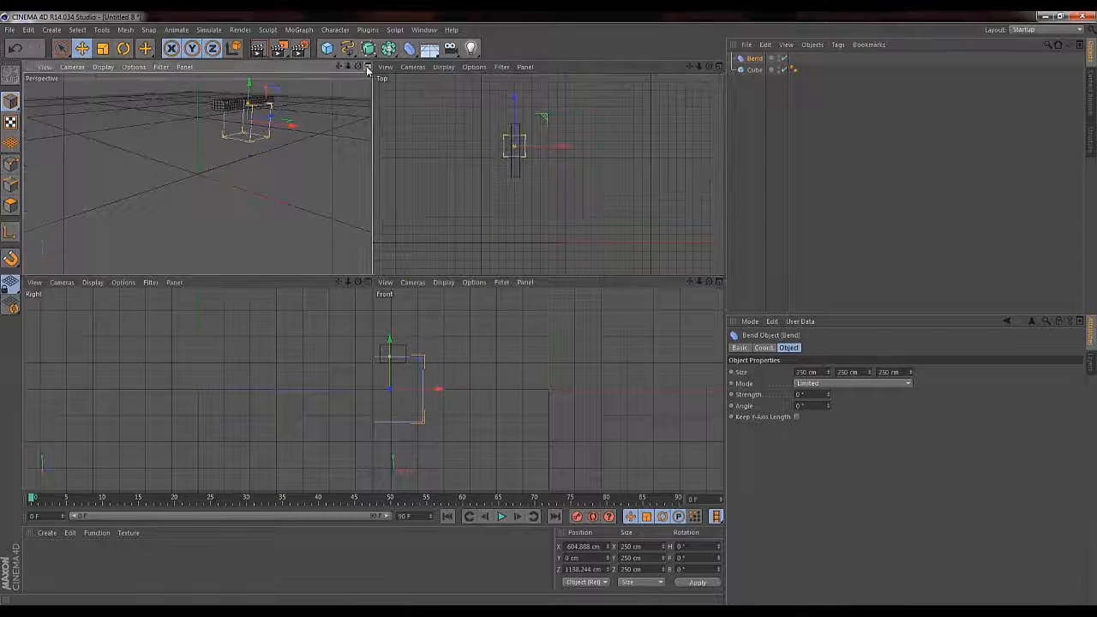
{"action": "left_click", "coordinate": [367, 67]}
Make the Bend deformer a child of the cube and set its X, Y and Z positions to 0
{"action": "left_click_drag", "start_coordinate": [752, 60], "coordinate": [756, 75]}
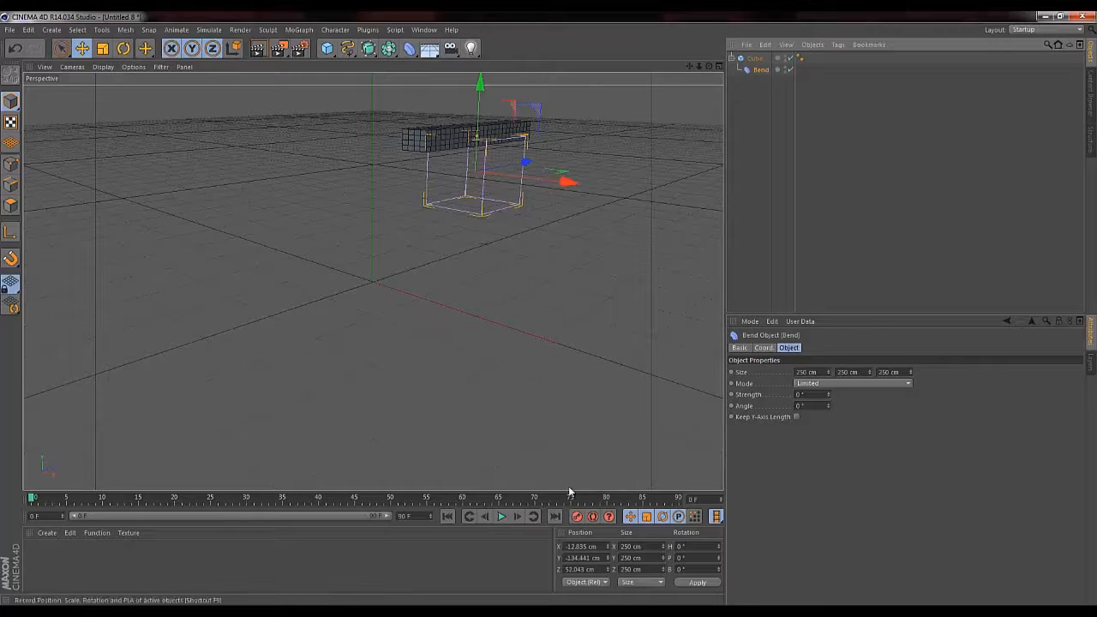
{"action": "left_click", "coordinate": [604, 546]}
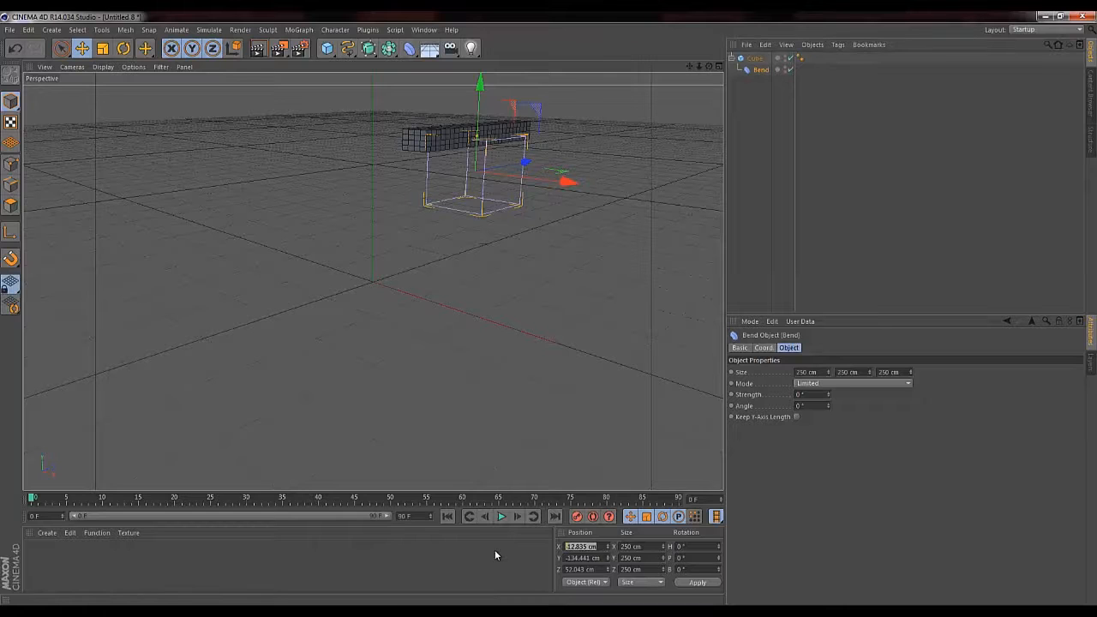
{"action": "type", "text": "0"}
{"action": "key", "text": "Tab"}
{"action": "type", "text": "0"}
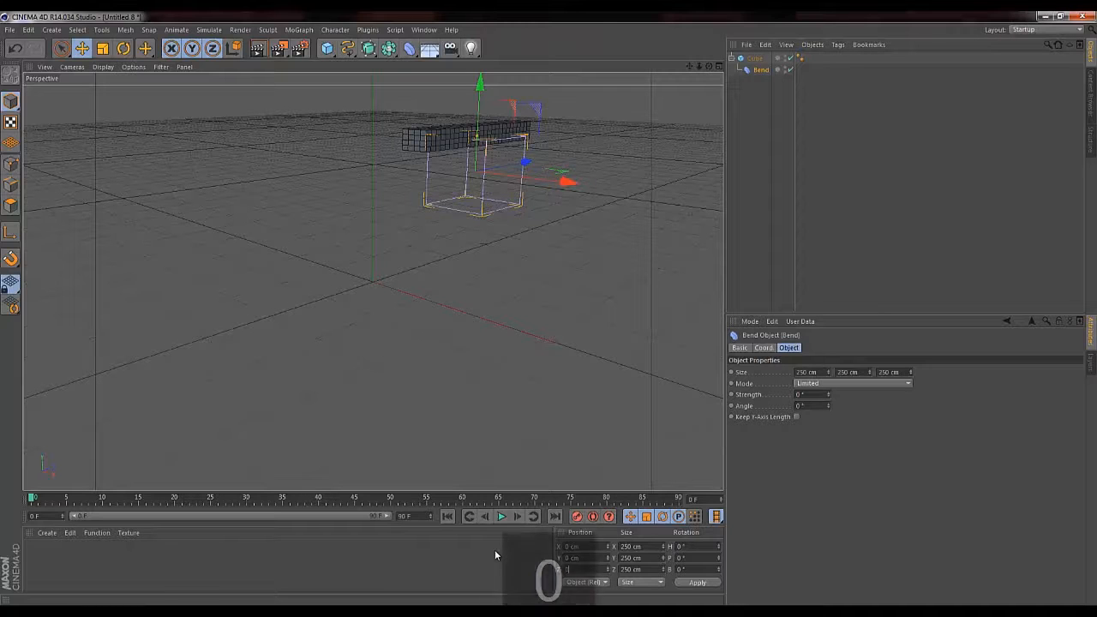
{"action": "key", "text": "Tab"}
{"action": "type", "text": "0"}
{"action": "key", "text": "Return"}
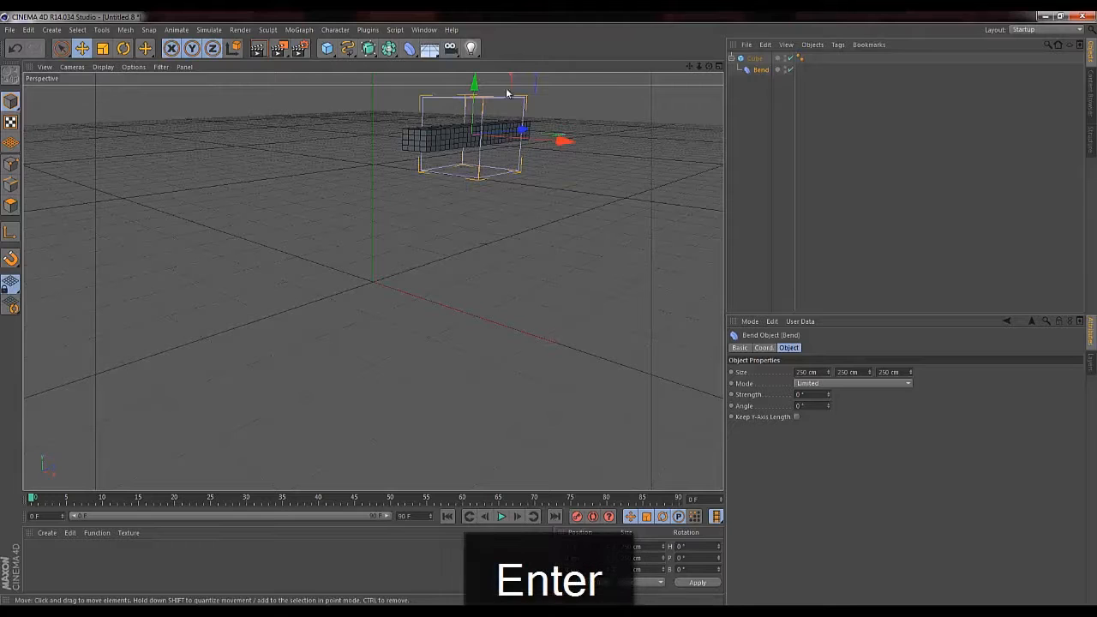
Replace the Bend deformer with a new one created as the cube's parent, then make it the cube's child
{"action": "left_click_drag", "start_coordinate": [761, 70], "coordinate": [758, 83]}
{"action": "key", "text": "Delete"}
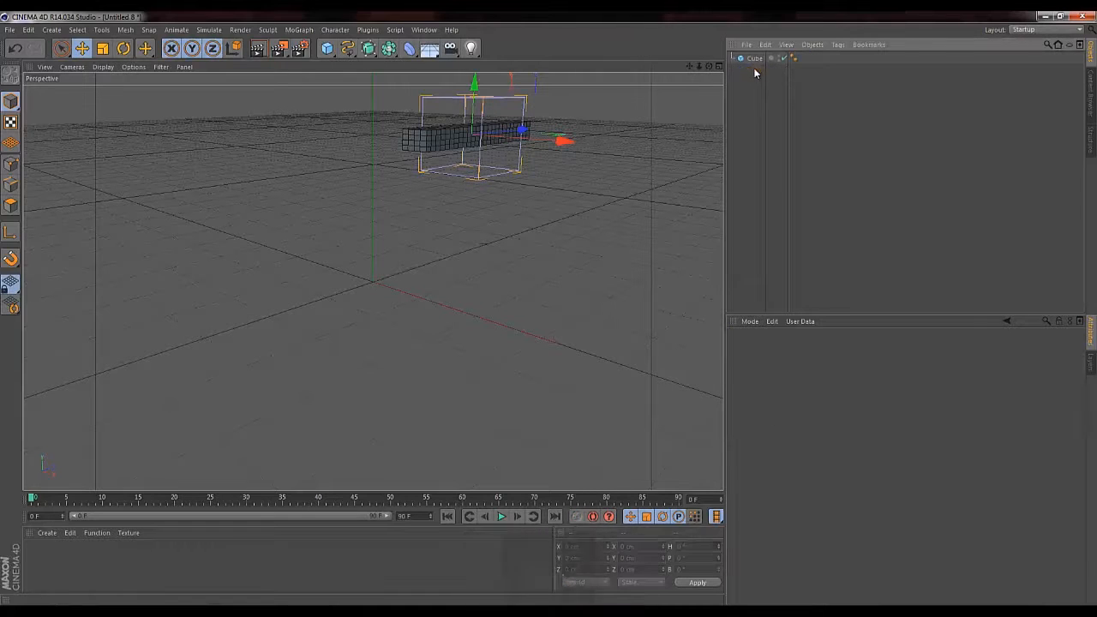
{"action": "left_click", "coordinate": [754, 58]}
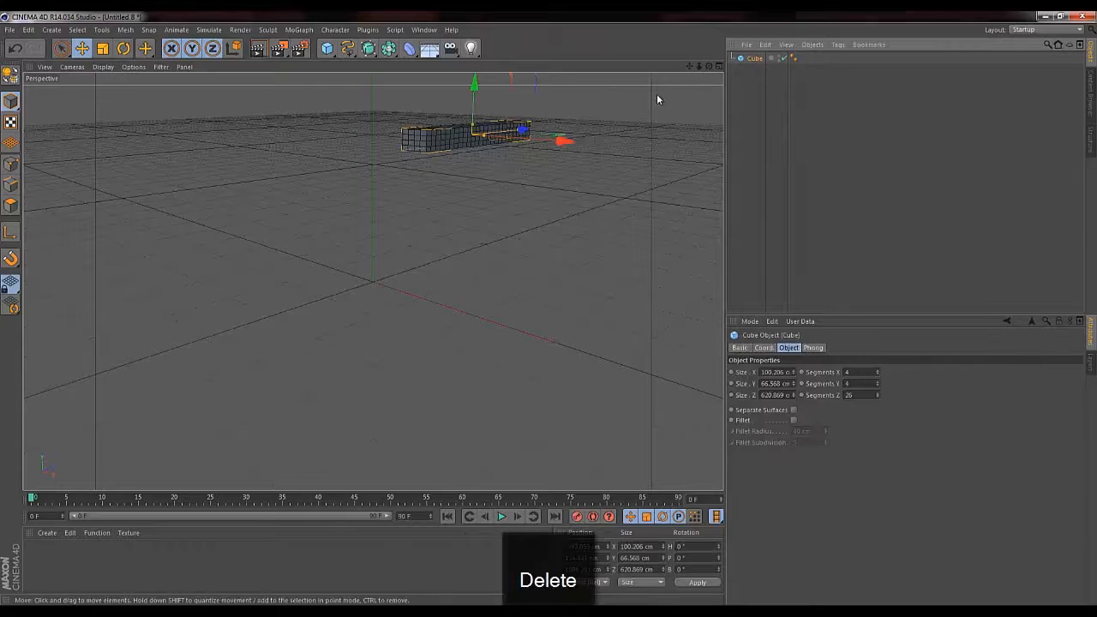
{"action": "left_click", "coordinate": [408, 49]}
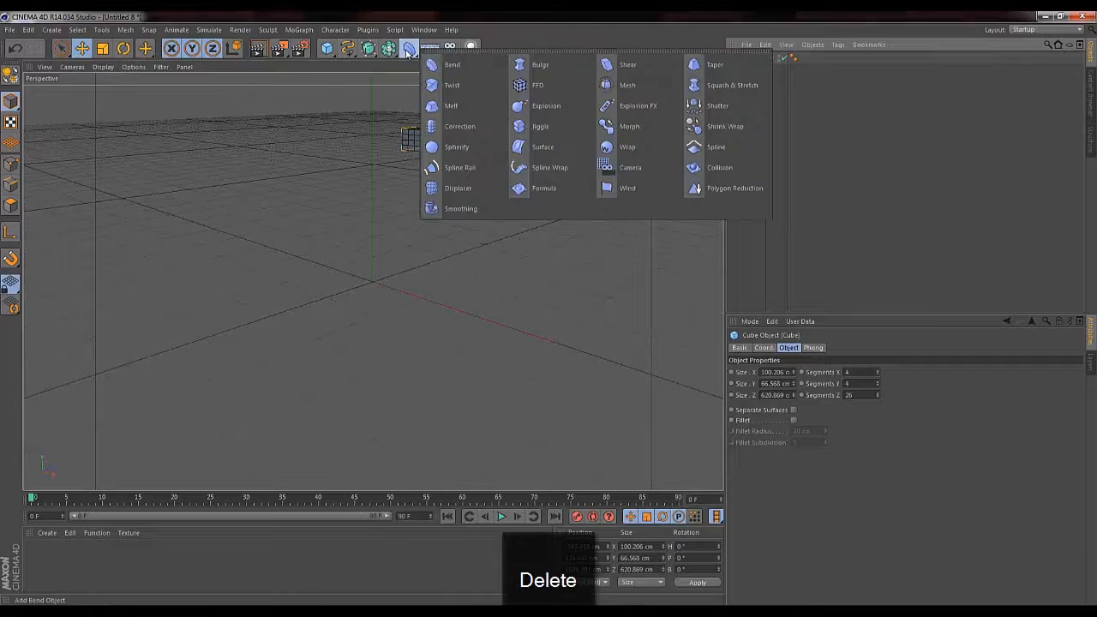
{"action": "left_click", "coordinate": [454, 65], "text": "alt"}
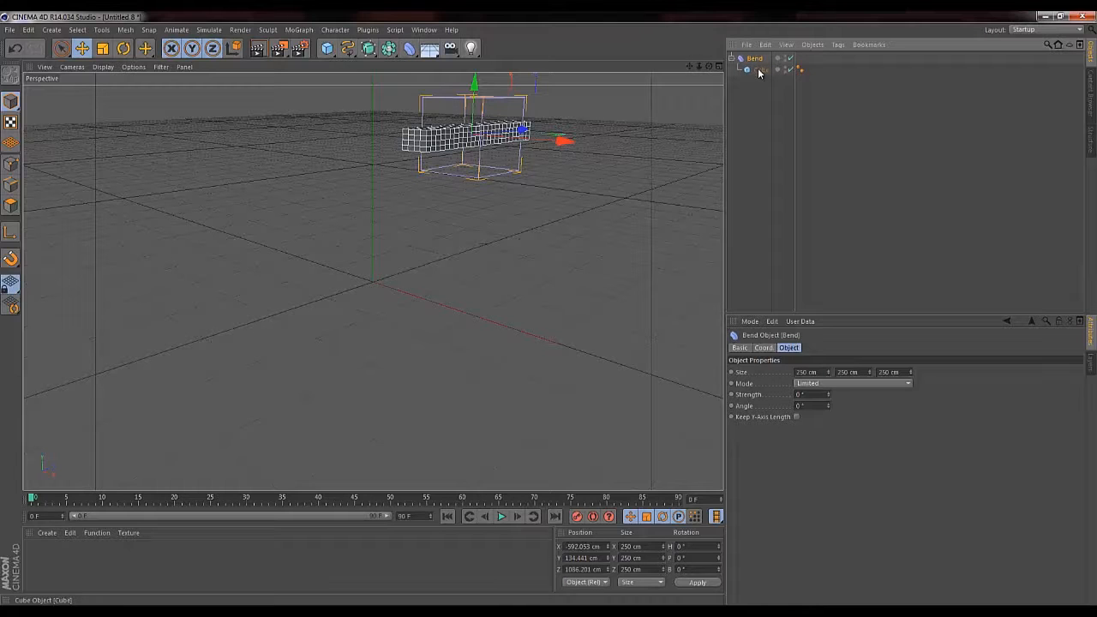
{"action": "mouse_move", "coordinate": [758, 70]}
{"action": "left_mouse_down"}
{"action": "mouse_move", "coordinate": [752, 84]}
{"action": "mouse_move", "coordinate": [758, 73]}
{"action": "left_mouse_up"}
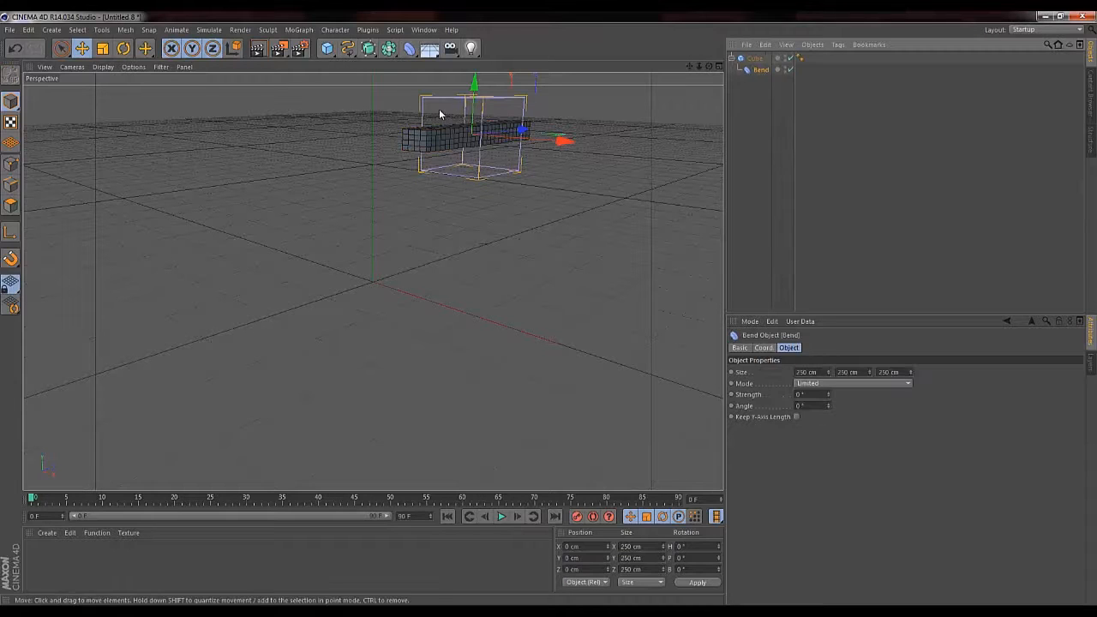
Set the Bend deformer's strength to about 282° and adjust its pitch rotation
{"action": "left_click_drag", "start_coordinate": [828, 395], "coordinate": [827, 398]}
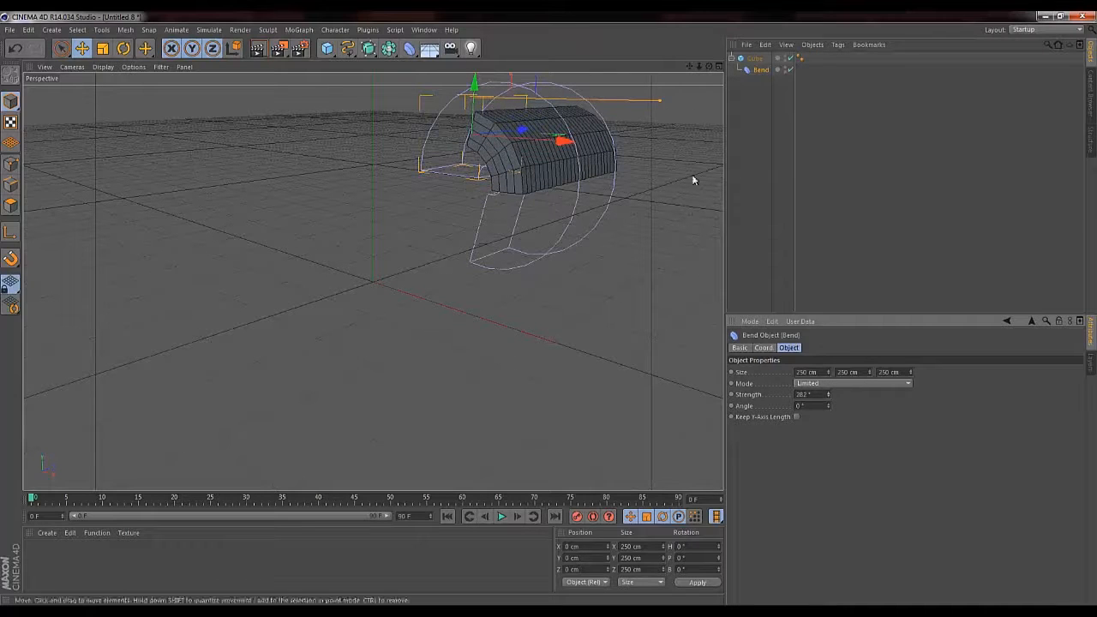
{"action": "left_click", "coordinate": [763, 347]}
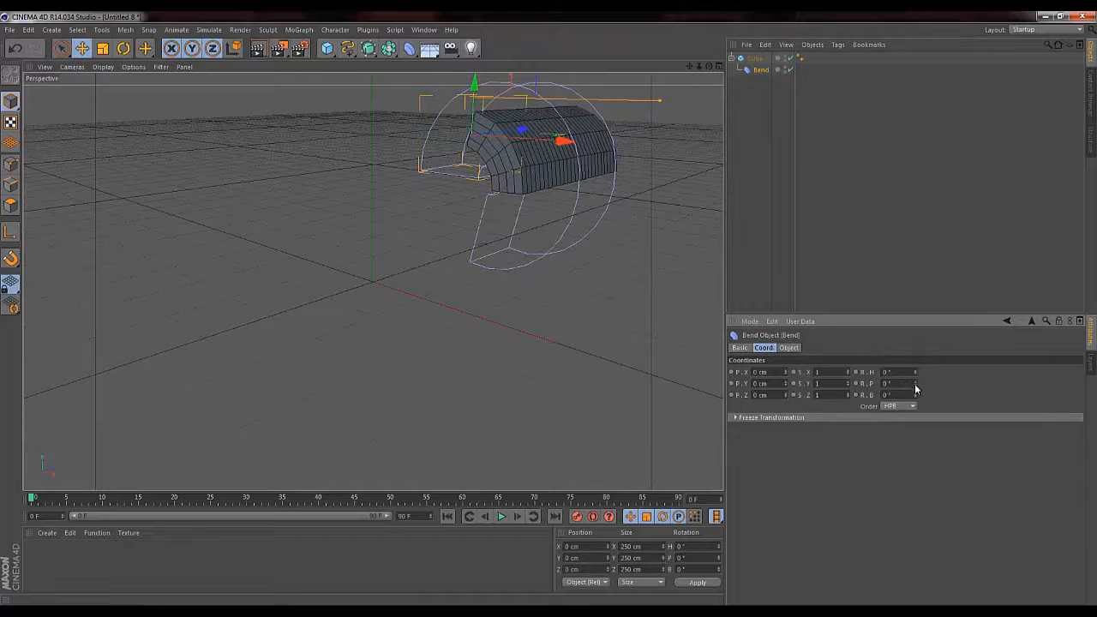
{"action": "left_click_drag", "start_coordinate": [915, 389], "coordinate": [915, 388]}
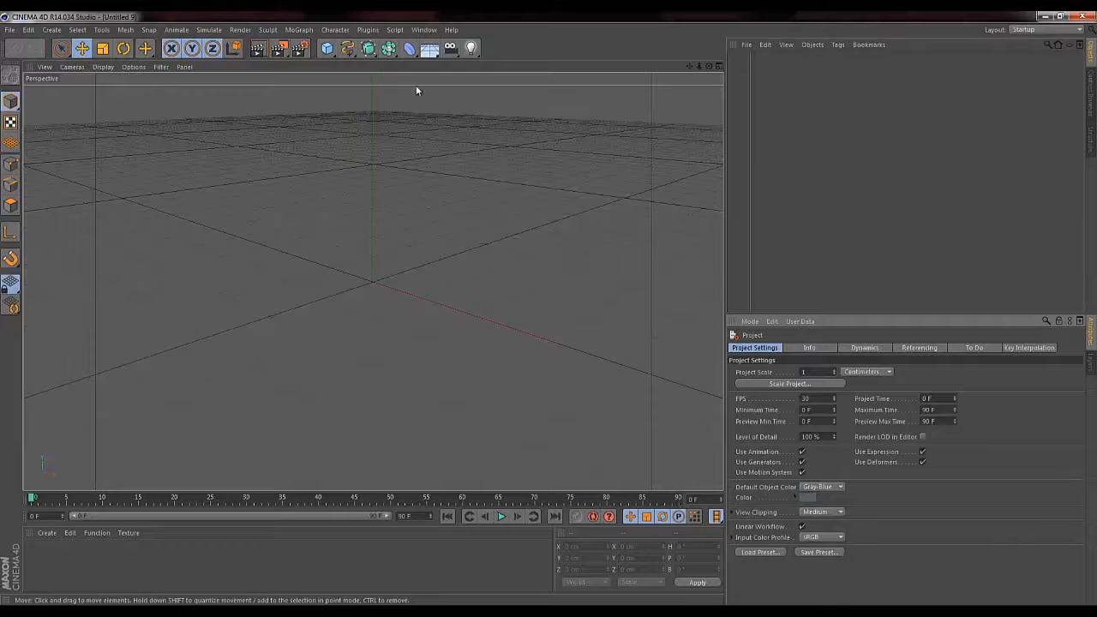
Add a tube and enlarge its inner radius to about 152 cm
{"action": "left_click", "coordinate": [331, 52]}
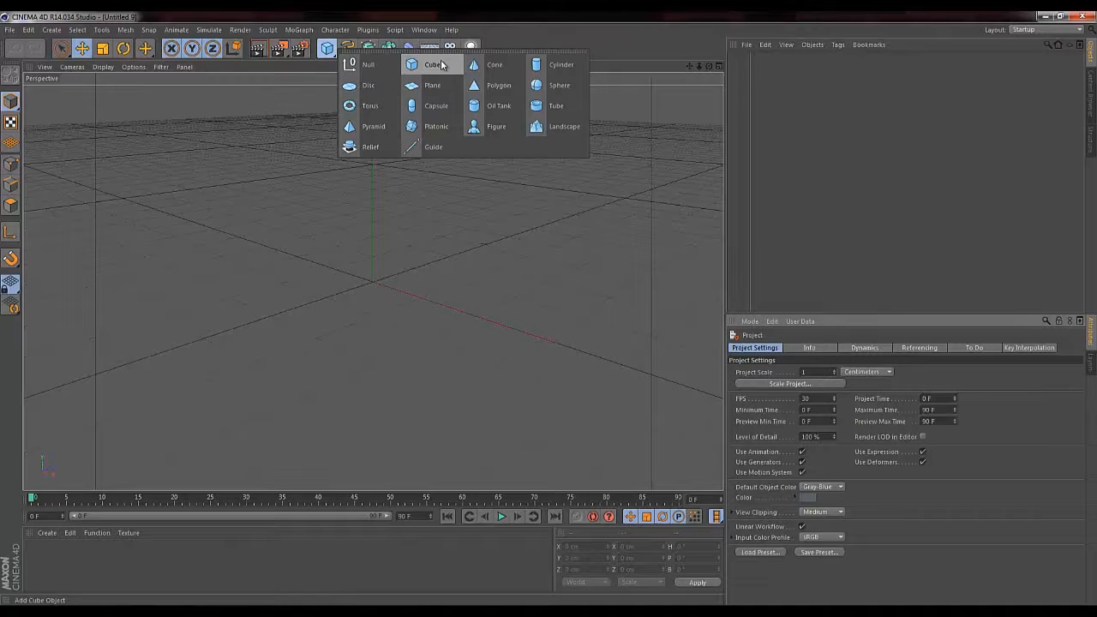
{"action": "left_click", "coordinate": [558, 107]}
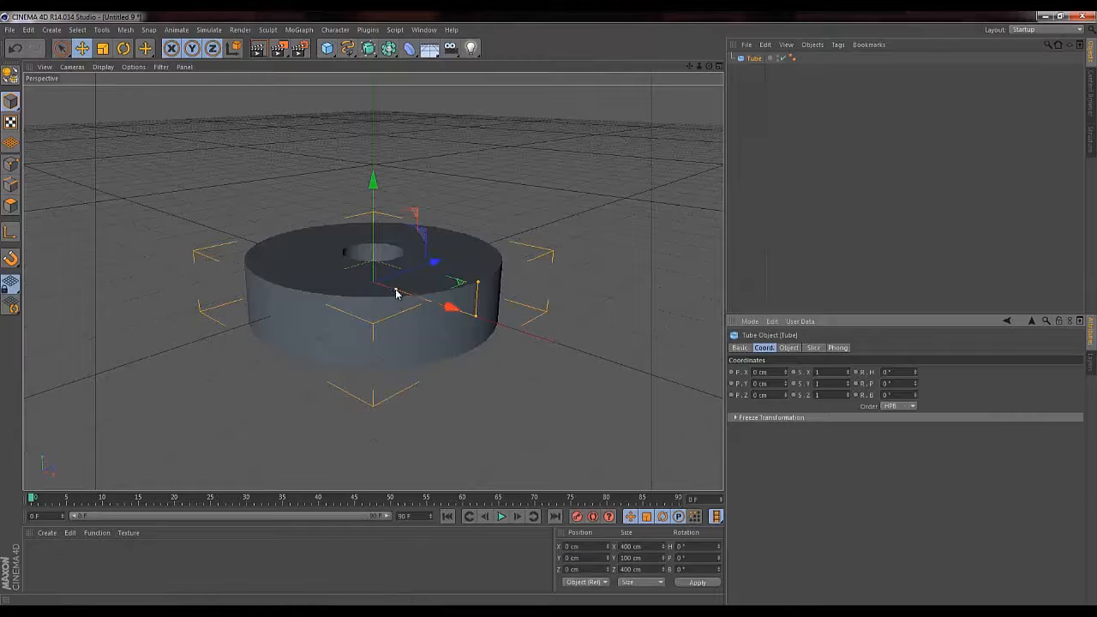
{"action": "left_click_drag", "start_coordinate": [399, 289], "coordinate": [450, 306]}
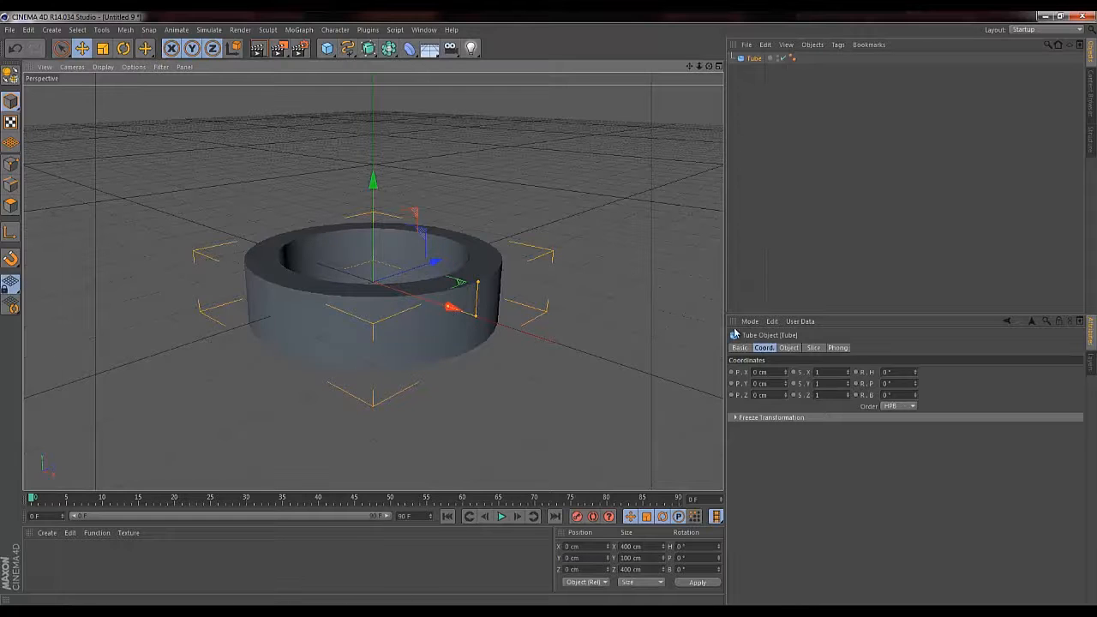
Orient the tube along +X and move it to about X -538, Y 0, Z 583 cm
{"action": "left_click", "coordinate": [789, 348]}
{"action": "left_click", "coordinate": [821, 441]}
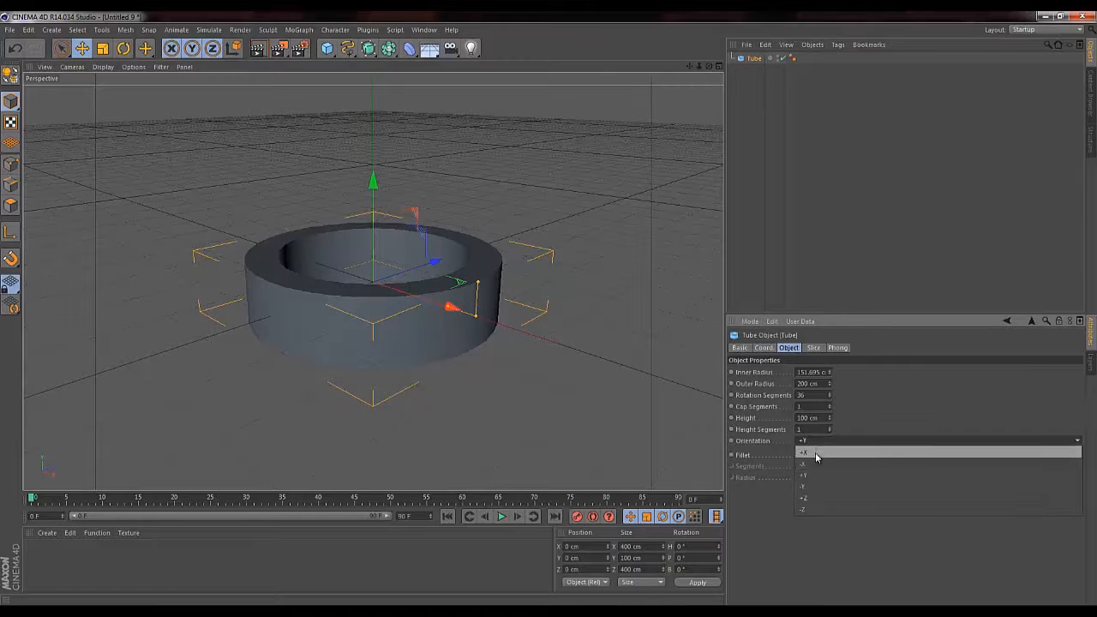
{"action": "left_click", "coordinate": [815, 454]}
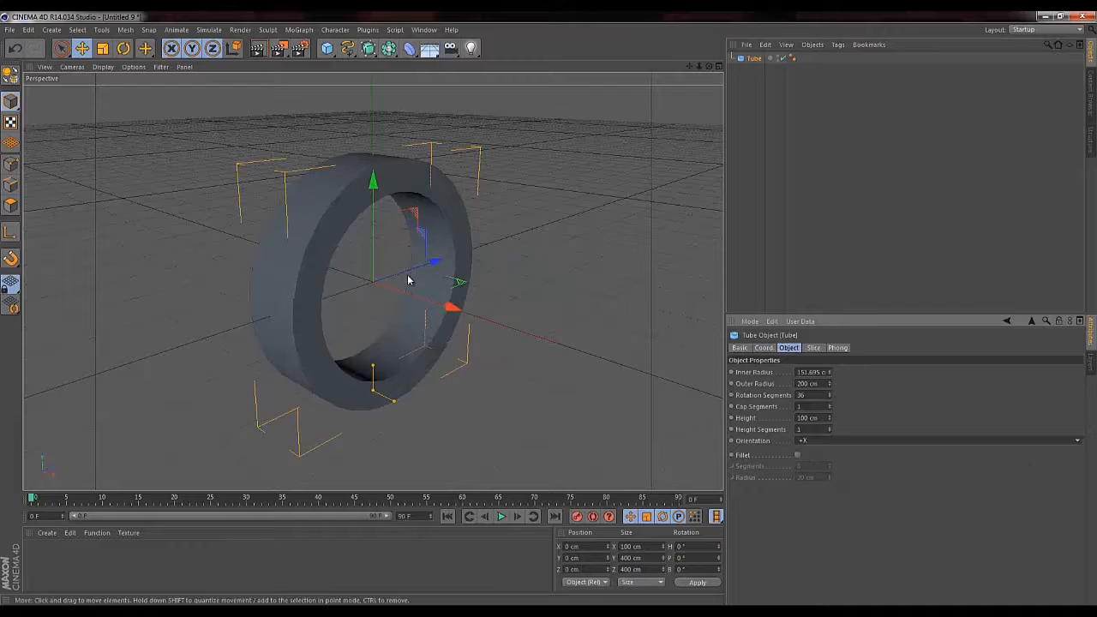
{"action": "left_click_drag", "start_coordinate": [433, 262], "coordinate": [463, 210]}
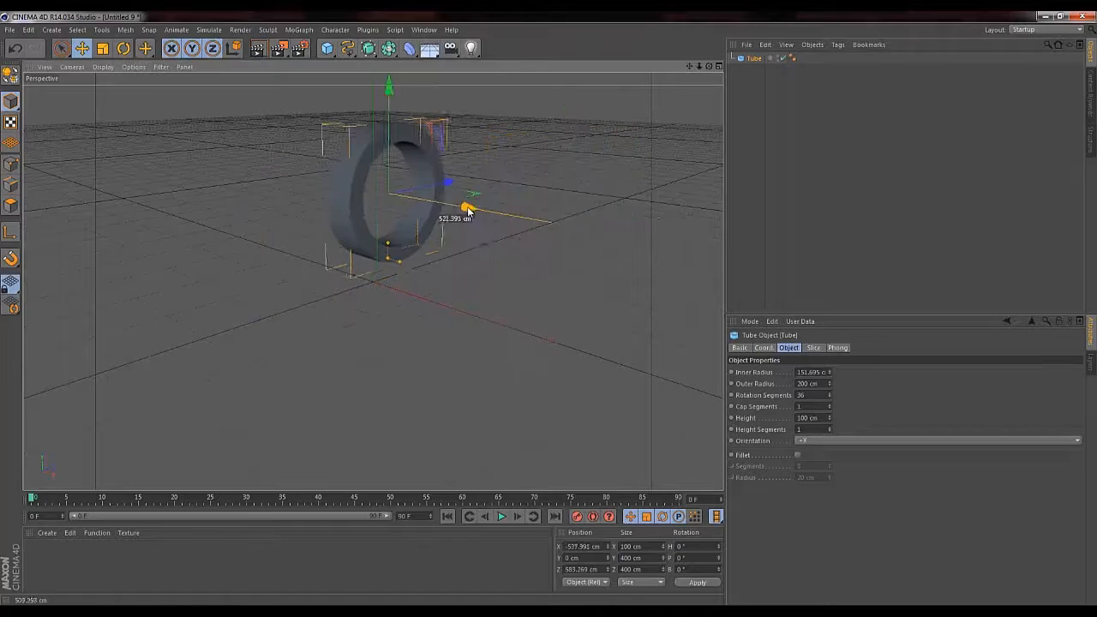
Add a cylinder and set its orientation to +X
{"action": "left_click", "coordinate": [326, 49]}
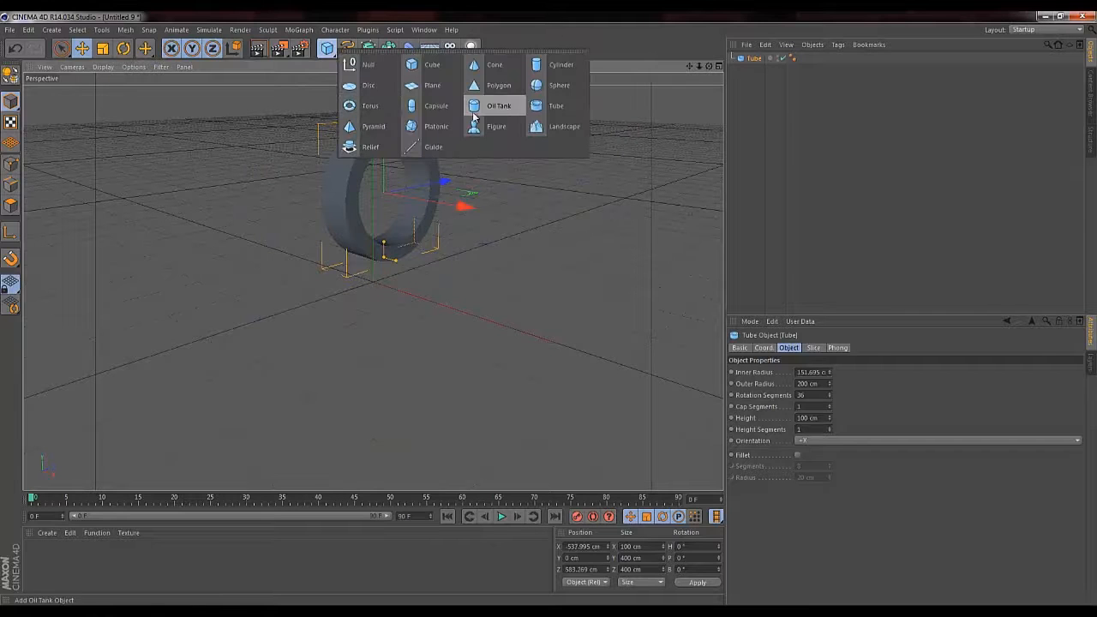
{"action": "left_click", "coordinate": [559, 65]}
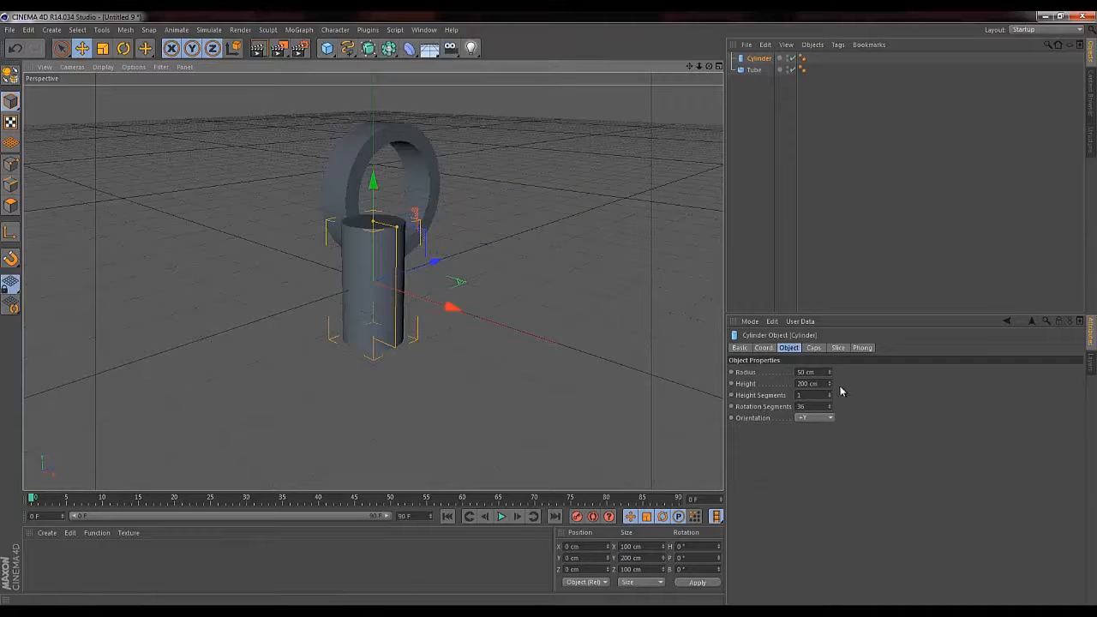
{"action": "left_click", "coordinate": [827, 418]}
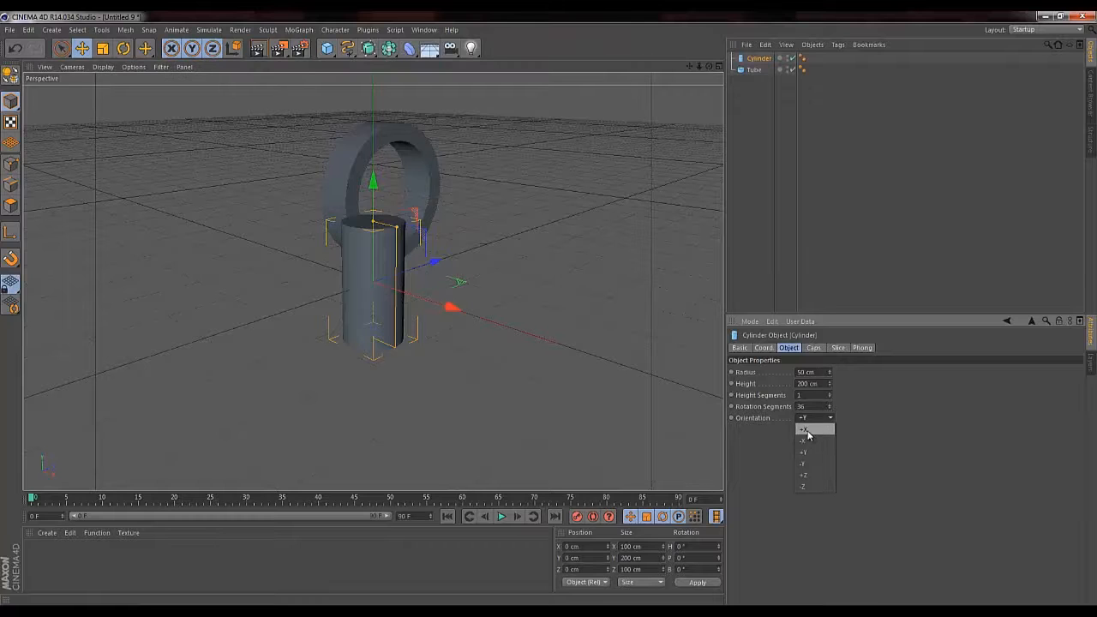
{"action": "left_click", "coordinate": [807, 432]}
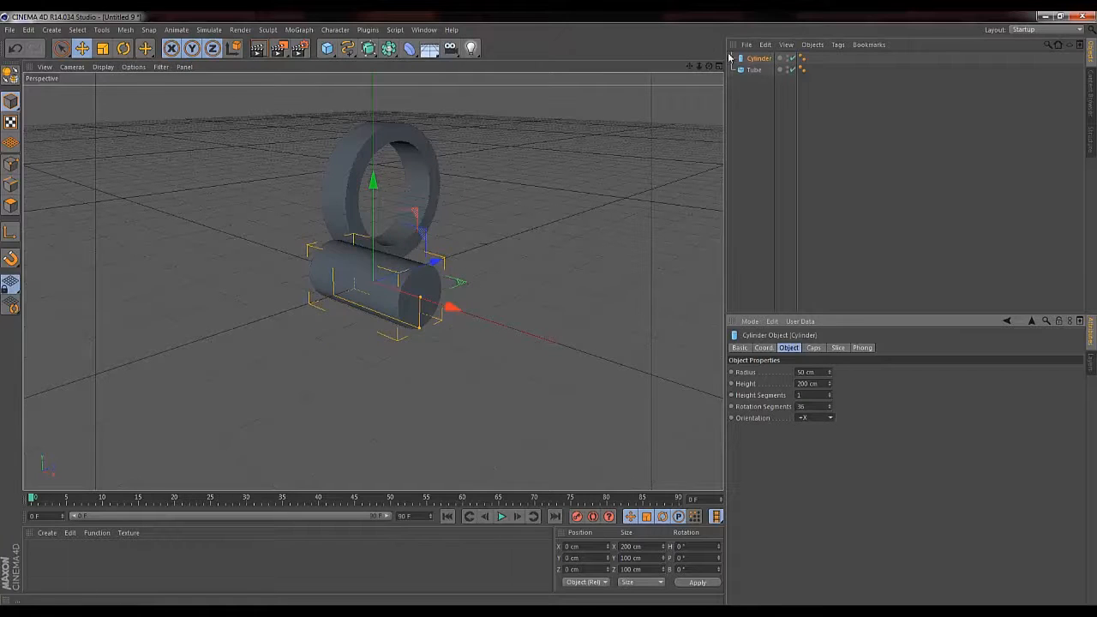
Try to align the cylinder with the tube by hand in the Right and Front views, then undo the moves
{"action": "left_click", "coordinate": [719, 67]}
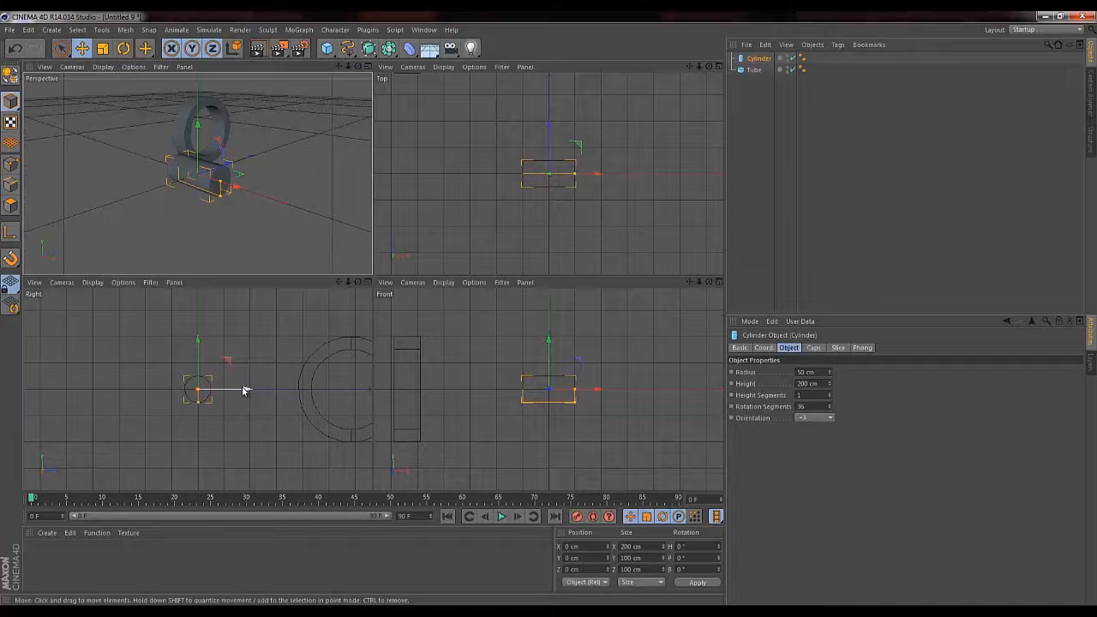
{"action": "left_click_drag", "start_coordinate": [242, 391], "coordinate": [548, 309]}
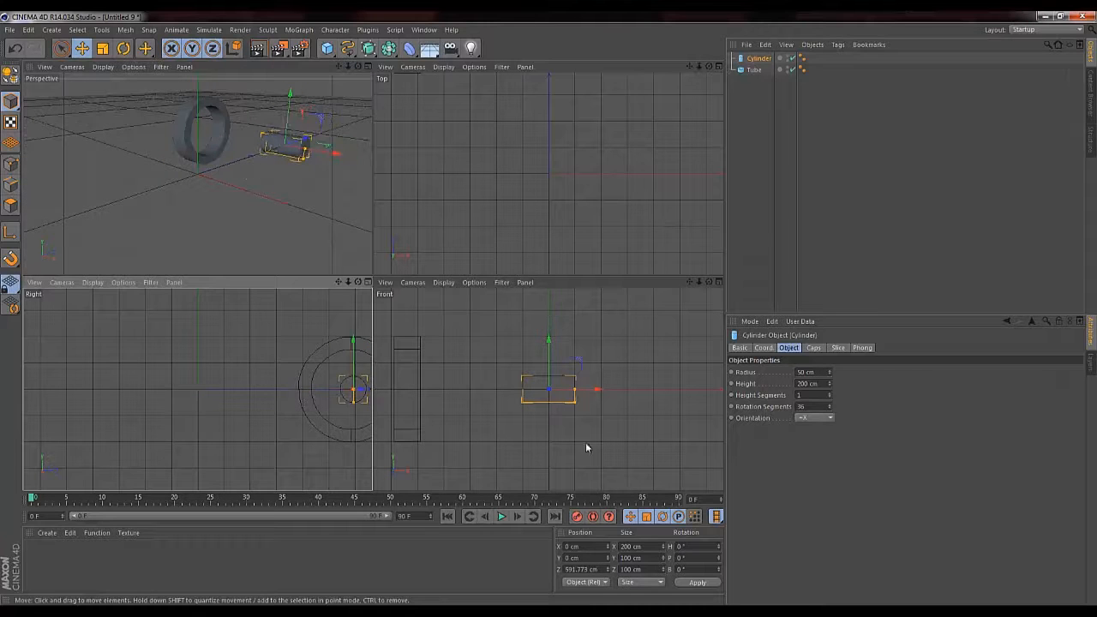
{"action": "left_click_drag", "start_coordinate": [589, 387], "coordinate": [481, 387]}
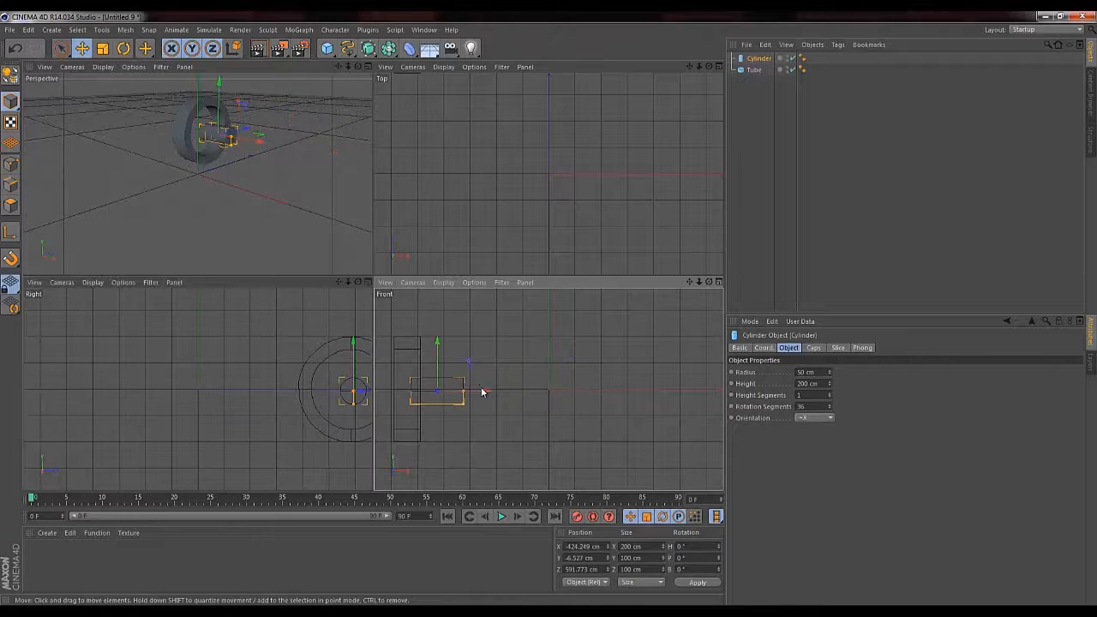
{"action": "key", "text": "ctrl+z"}
{"action": "key", "text": "ctrl+z"}
{"action": "left_click", "coordinate": [367, 67]}
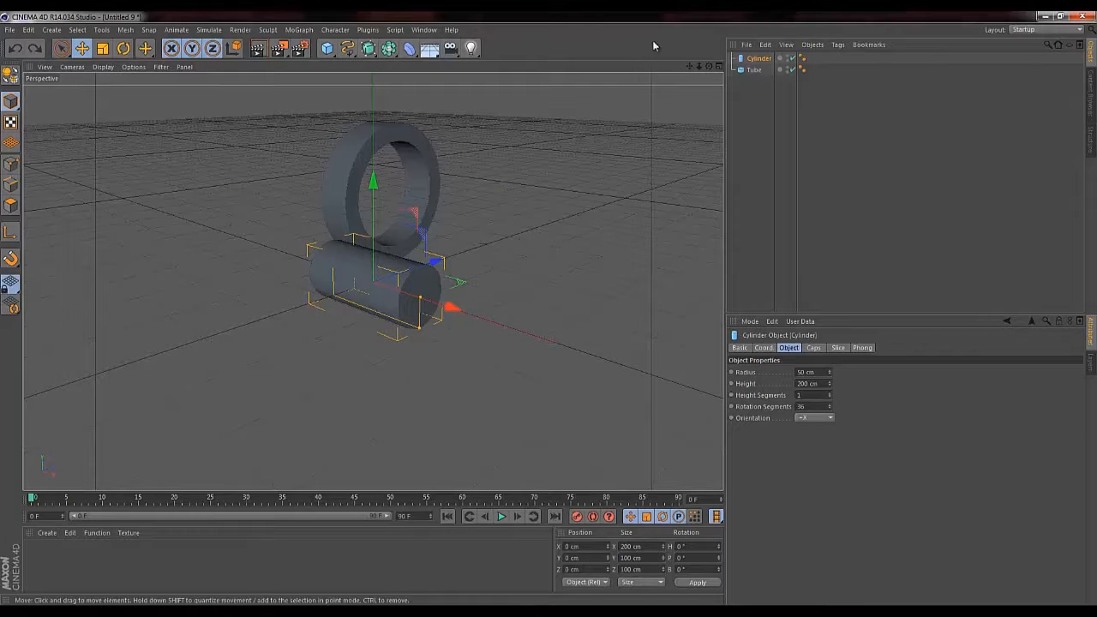
Make the cylinder a child of the tube and set its X, Y and Z positions to 0 to centre it
{"action": "left_click_drag", "start_coordinate": [762, 63], "coordinate": [759, 70]}
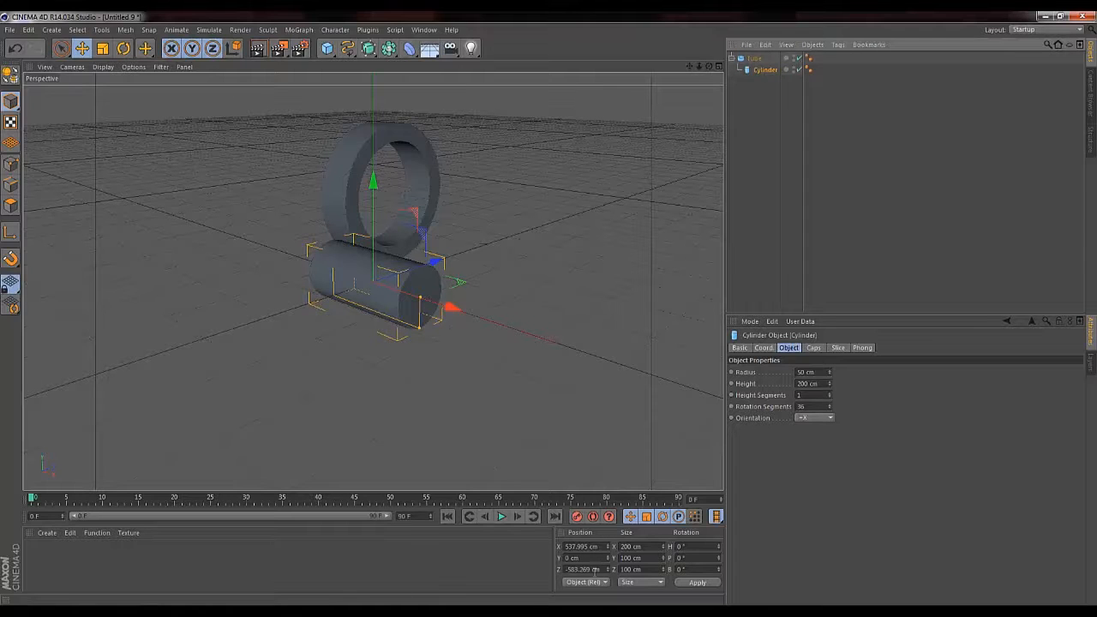
{"action": "left_click_drag", "start_coordinate": [603, 547], "coordinate": [558, 551]}
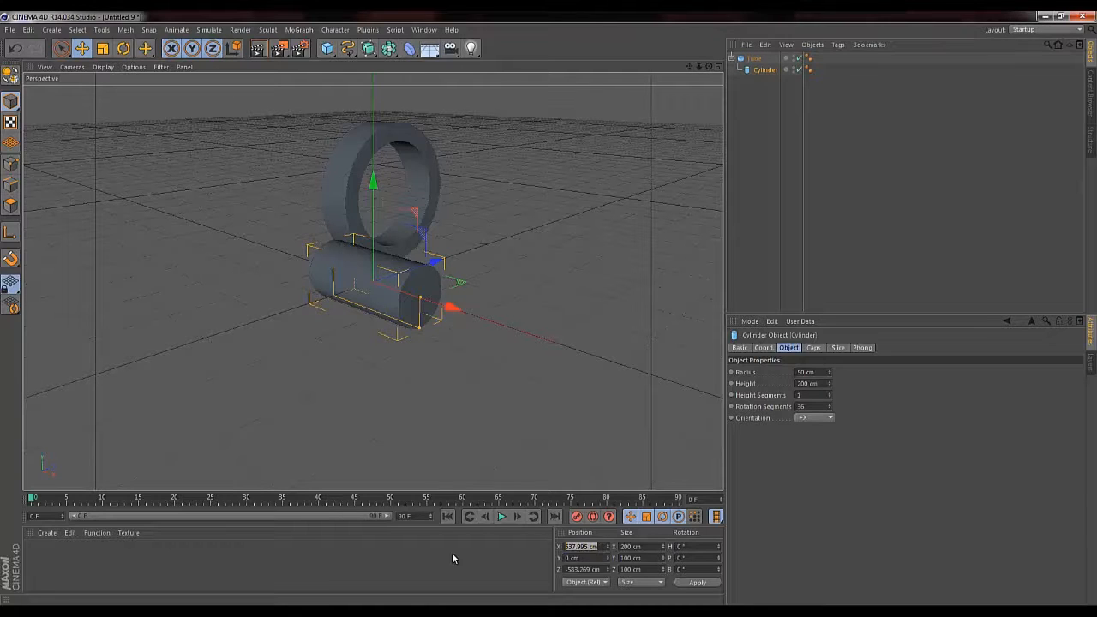
{"action": "type", "text": "0"}
{"action": "key", "text": "Tab"}
{"action": "type", "text": "0"}
{"action": "key", "text": "Tab"}
{"action": "type", "text": "0"}
{"action": "key", "text": "Return"}
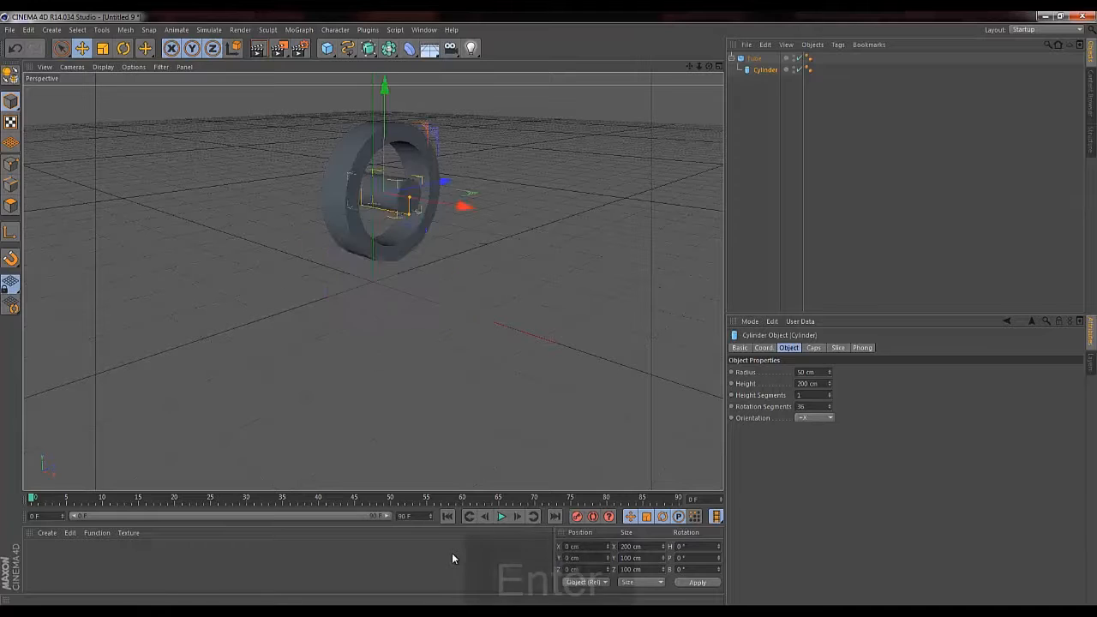
{"action": "left_click", "coordinate": [751, 58]}
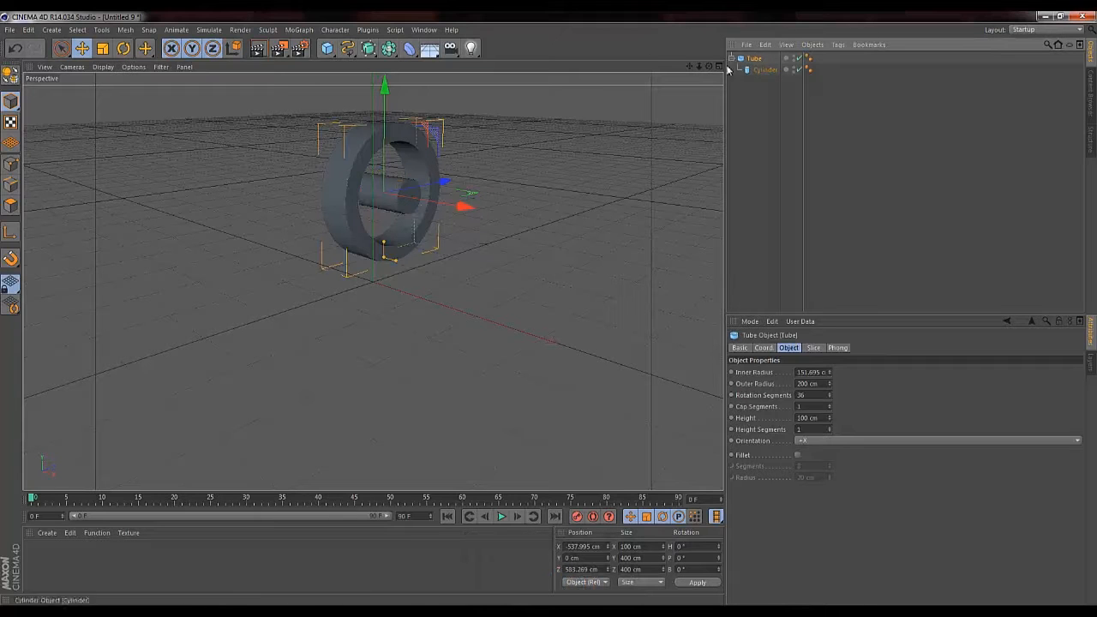
Take the cylinder out of the tube's hierarchy so it stands as a separate top-level object
{"action": "left_click_drag", "start_coordinate": [709, 67], "coordinate": [548, 307]}
{"action": "left_click_drag", "start_coordinate": [708, 67], "coordinate": [448, 421]}
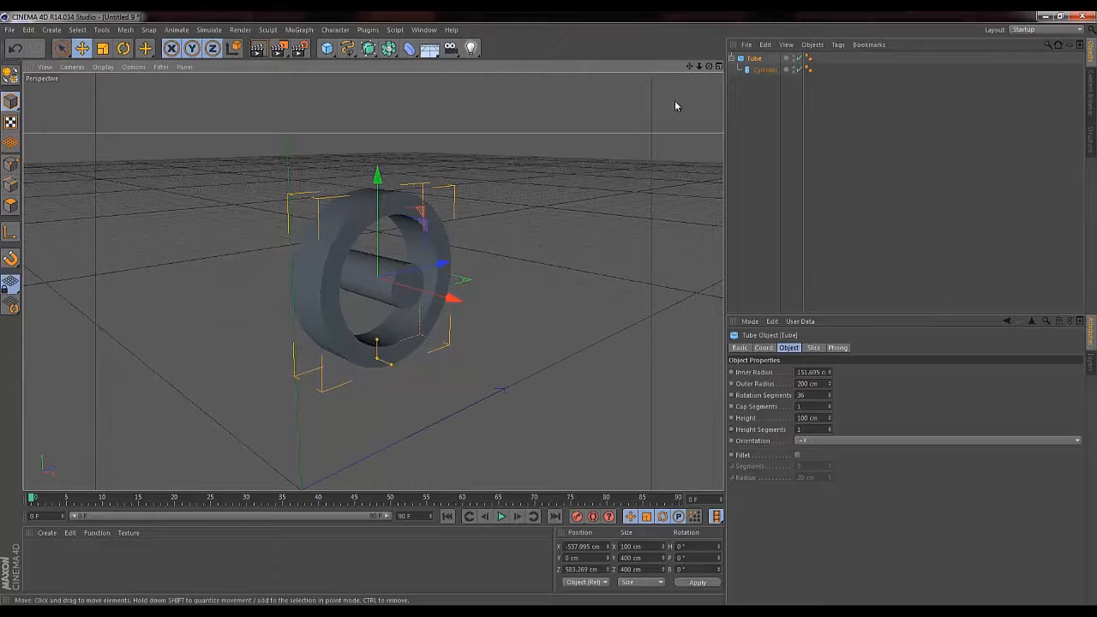
{"action": "left_click_drag", "start_coordinate": [763, 71], "coordinate": [759, 113]}
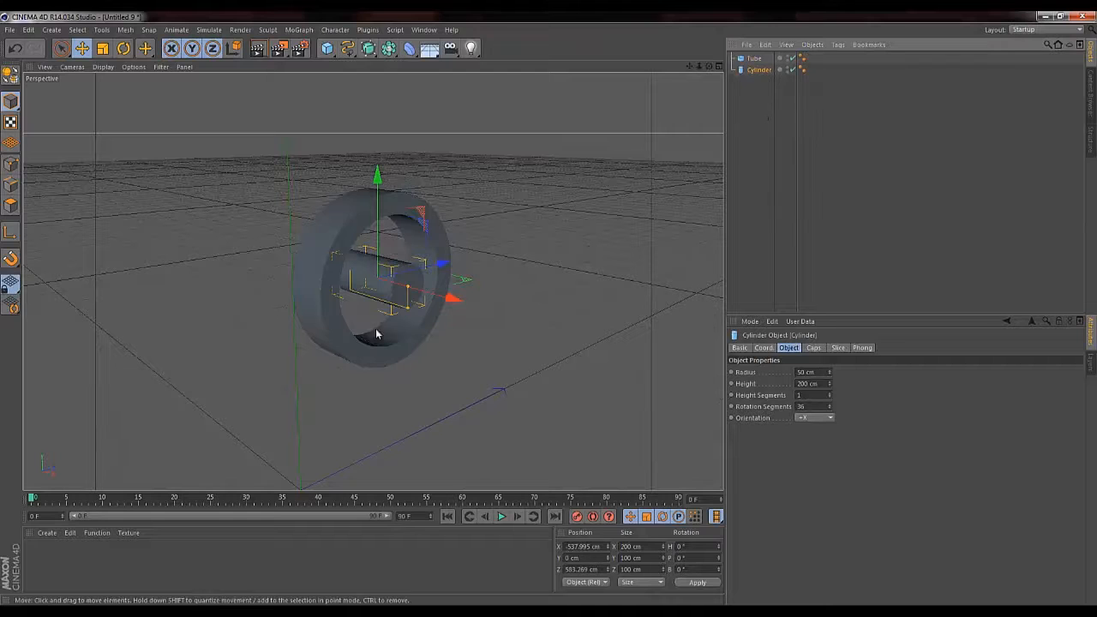
Find the Reset PSR command by filtering the commands for "psr" and add it to the main palette beside the light tool
{"action": "right_click", "coordinate": [491, 54]}
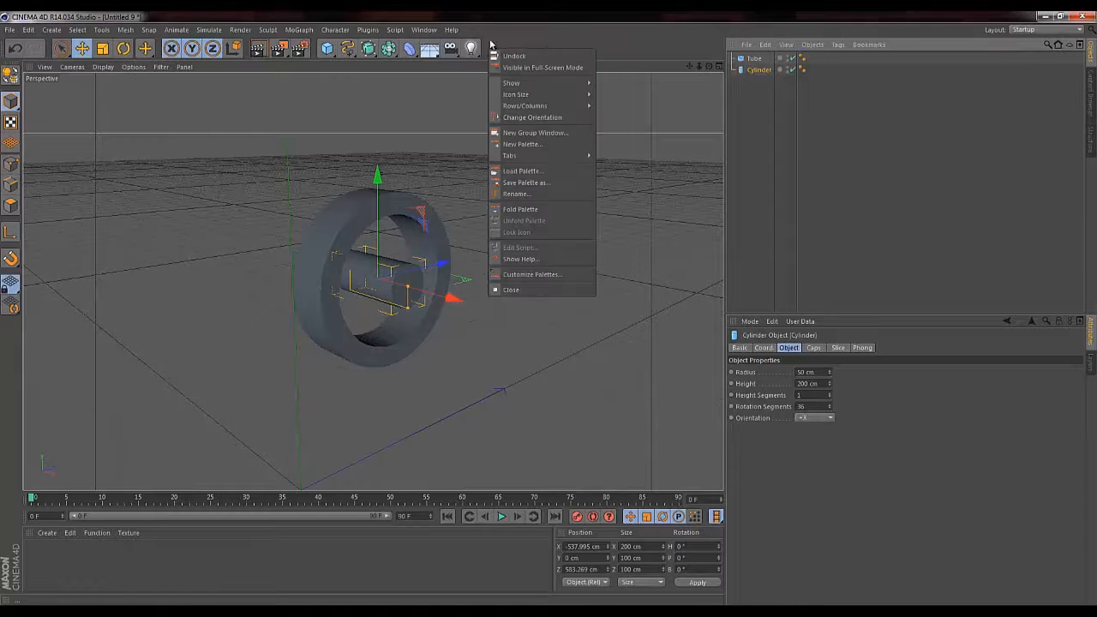
{"action": "left_click", "coordinate": [530, 274]}
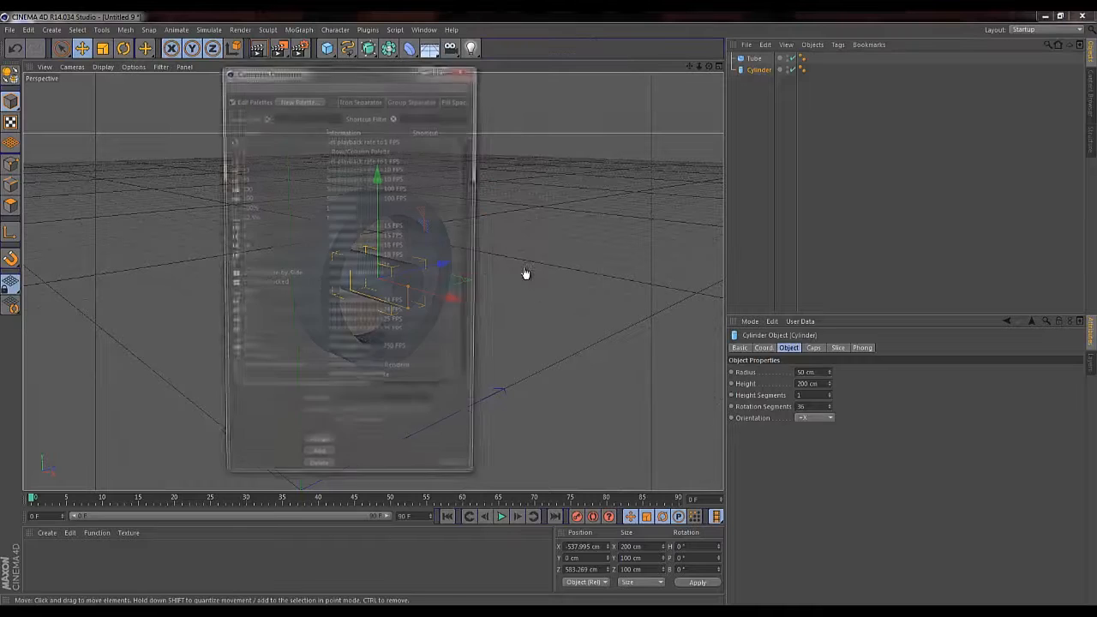
{"action": "type", "text": "psr"}
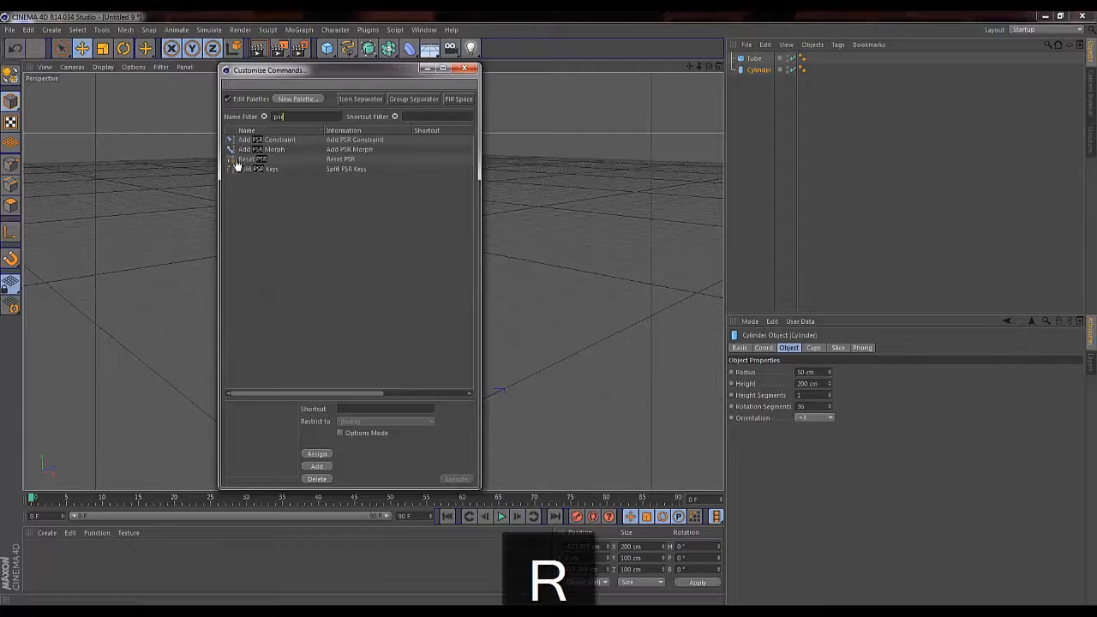
{"action": "left_click_drag", "start_coordinate": [249, 163], "coordinate": [487, 52]}
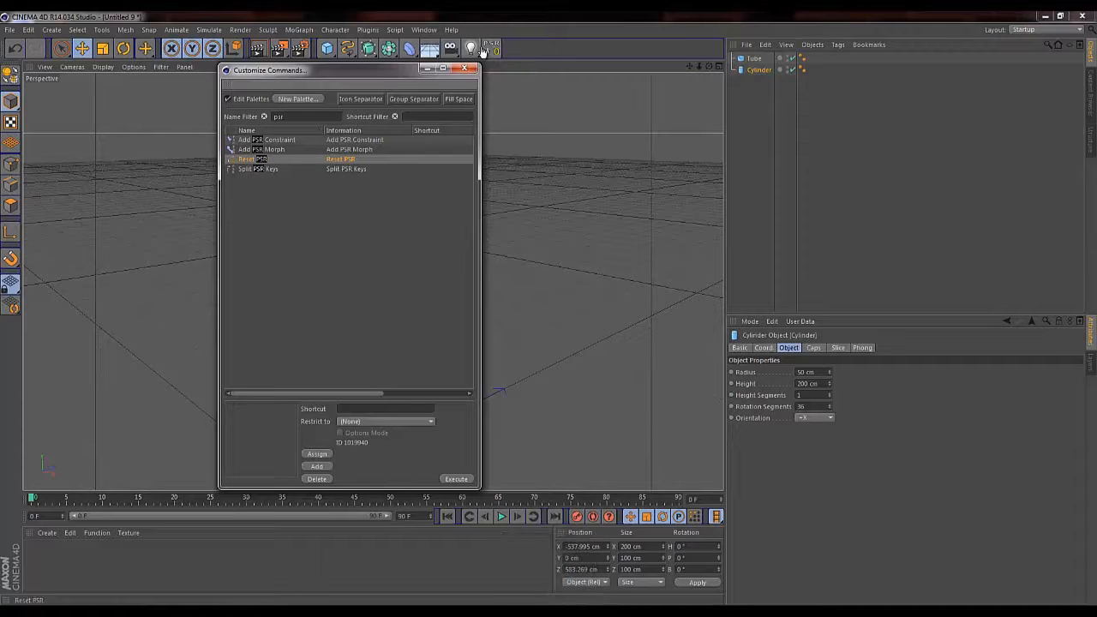
{"action": "left_click", "coordinate": [467, 73]}
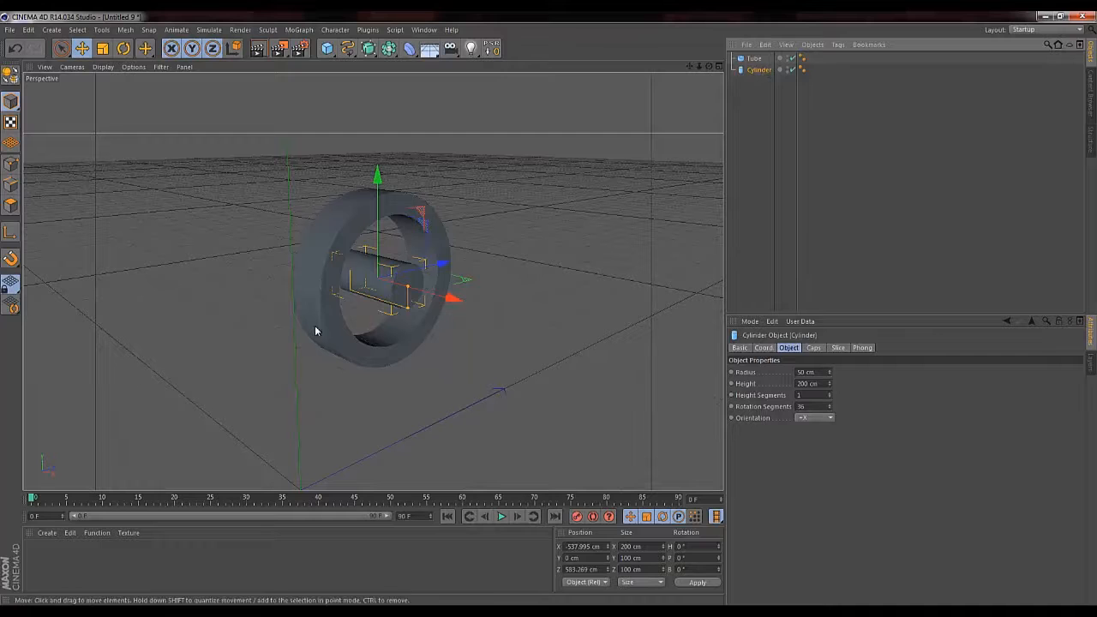
Move the cylinder away from the tube to about X 30 and Z 1597 cm
{"action": "left_click_drag", "start_coordinate": [447, 302], "coordinate": [683, 390]}
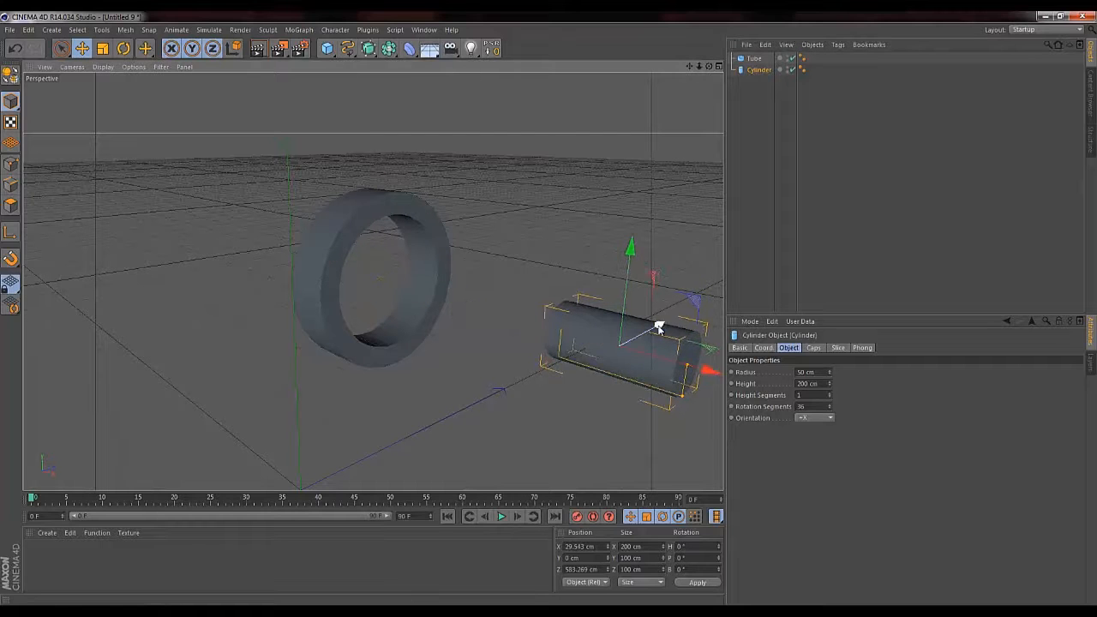
{"action": "left_click_drag", "start_coordinate": [658, 324], "coordinate": [549, 309]}
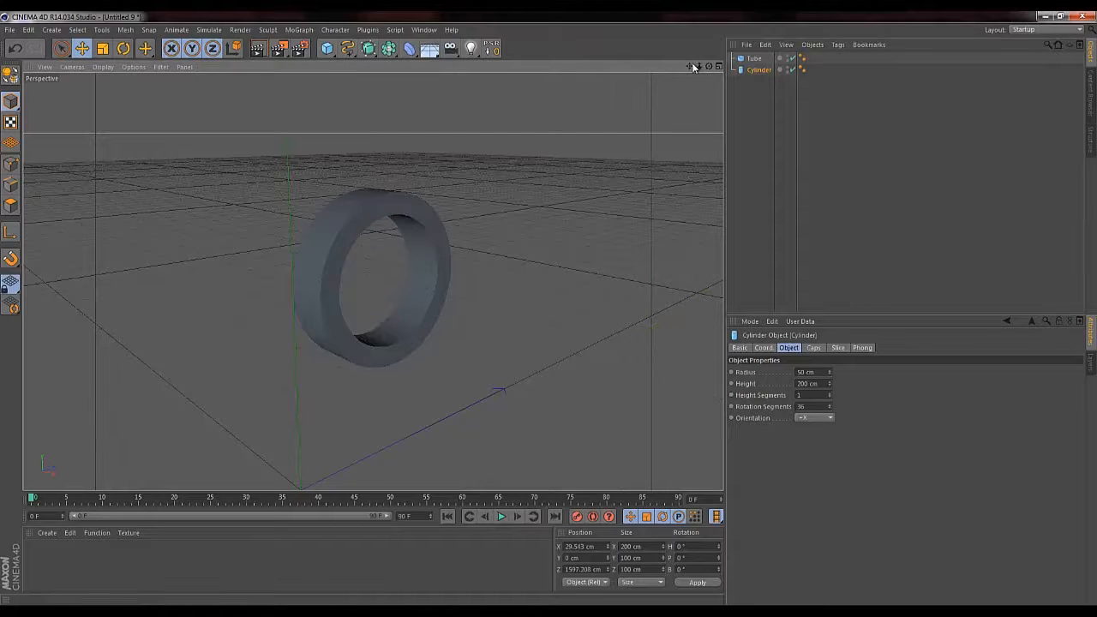
{"action": "left_click_drag", "start_coordinate": [690, 66], "coordinate": [668, 70]}
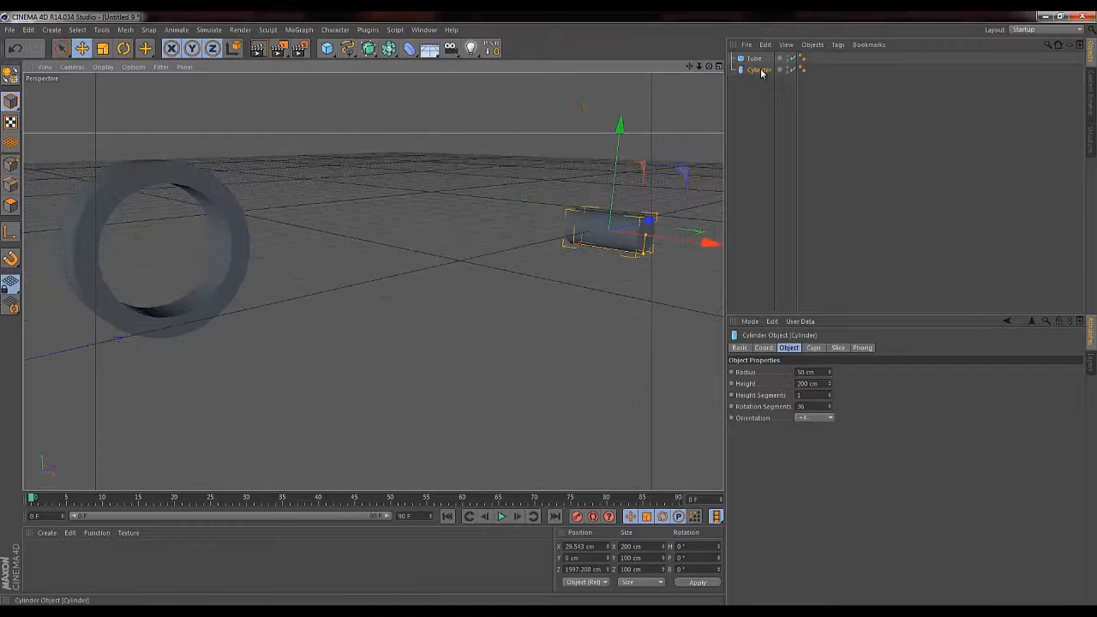
Make the cylinder a child of the tube and centre it there with Reset PSR
{"action": "left_click_drag", "start_coordinate": [760, 70], "coordinate": [757, 62]}
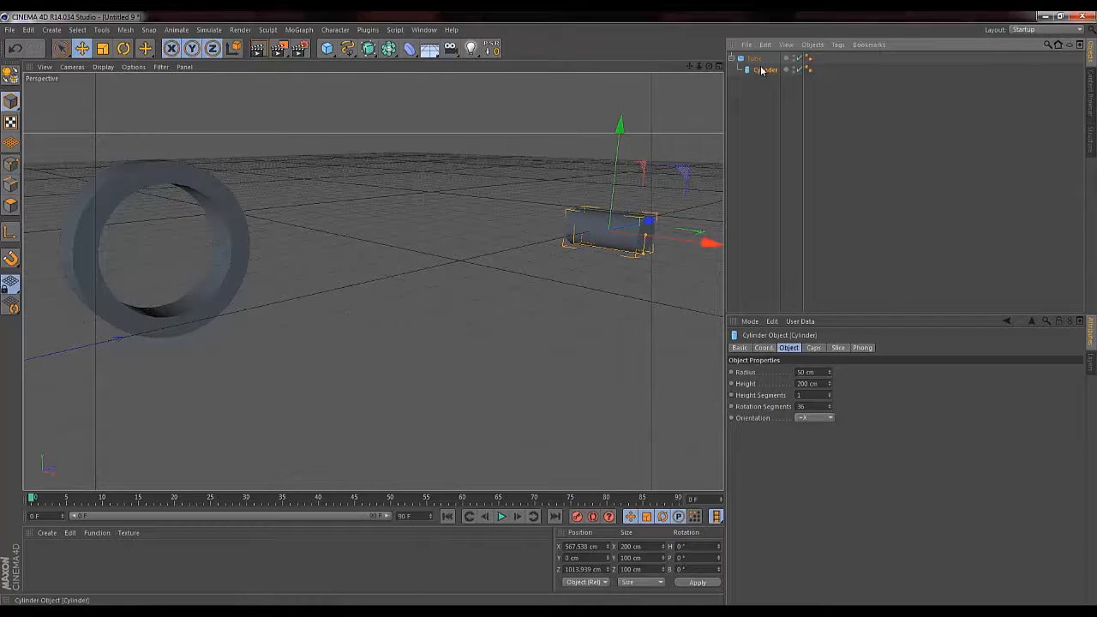
{"action": "left_click", "coordinate": [490, 49]}
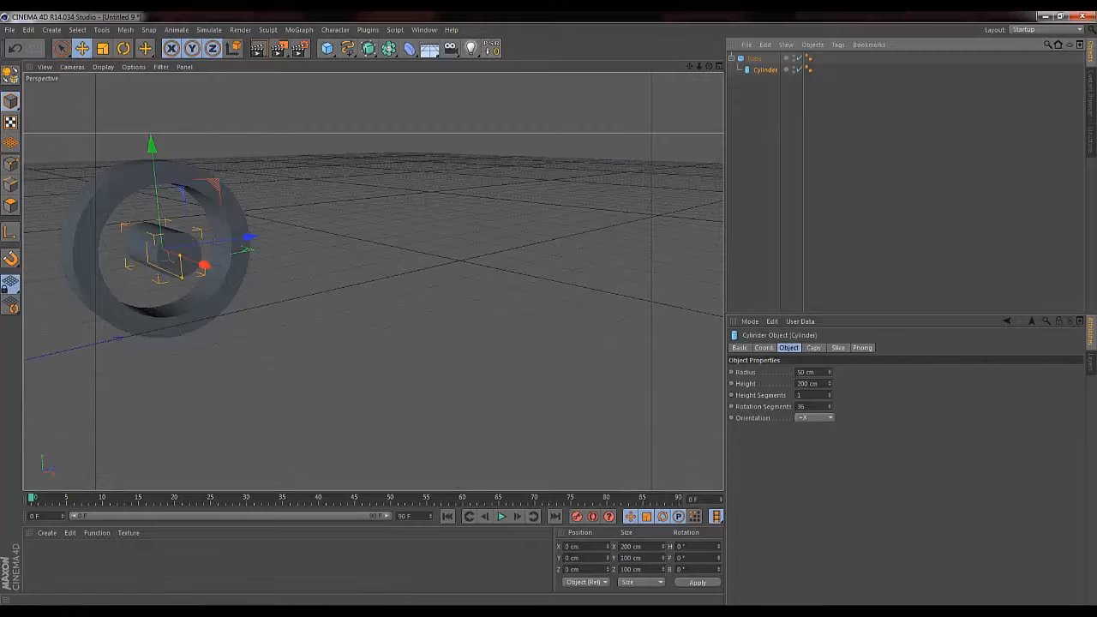
{"action": "left_click_drag", "start_coordinate": [692, 67], "coordinate": [549, 307]}
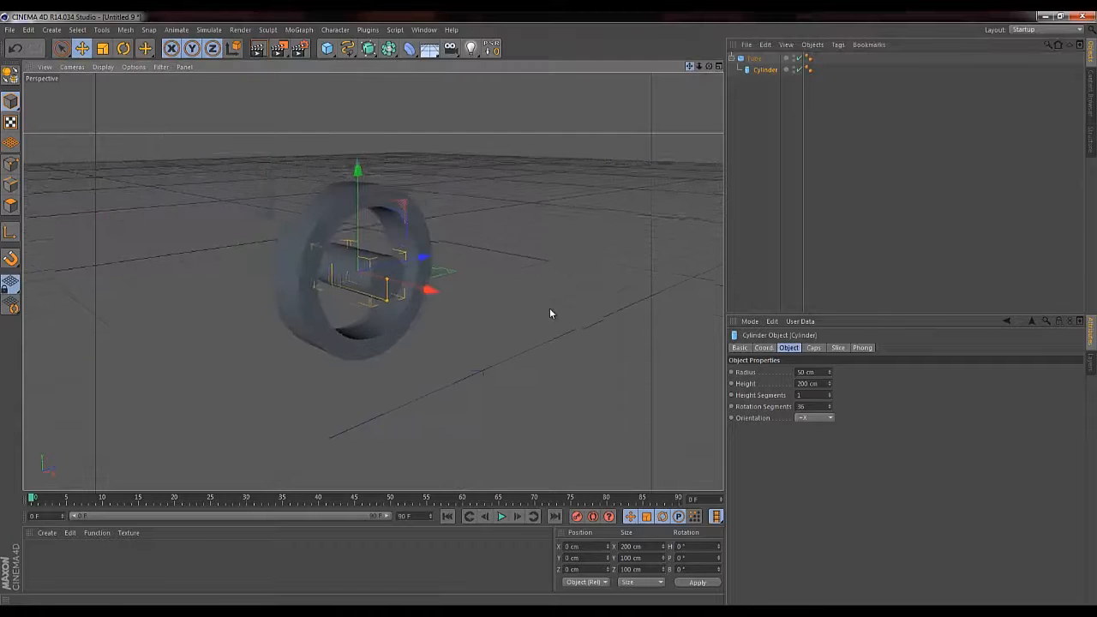
Save the customized interface as the startup layout
{"action": "left_click", "coordinate": [424, 30]}
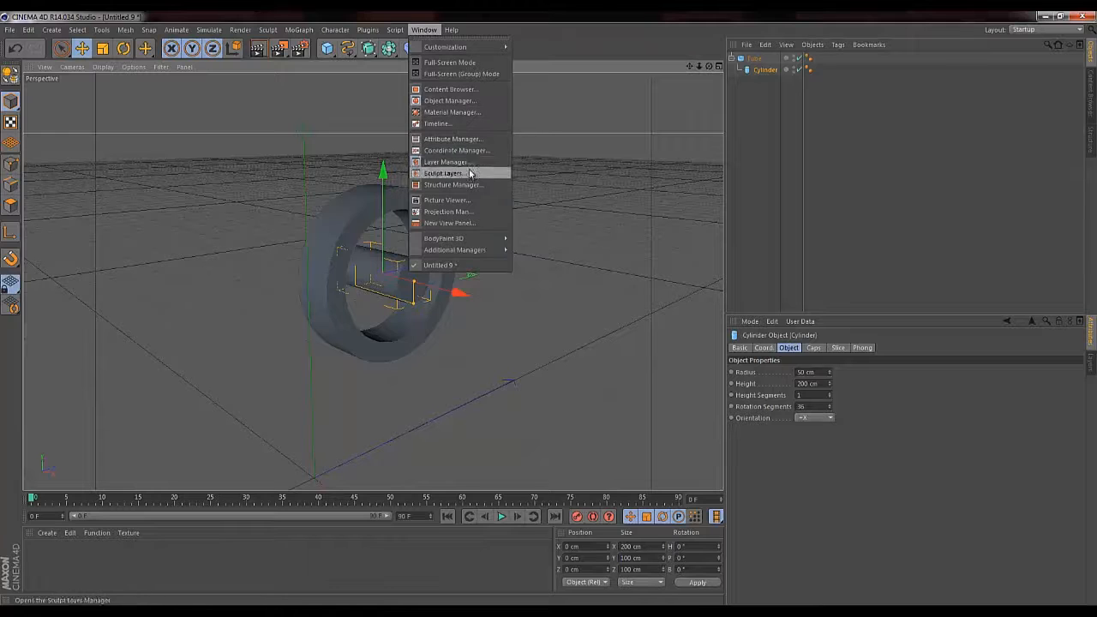
{"action": "mouse_move", "coordinate": [472, 48]}
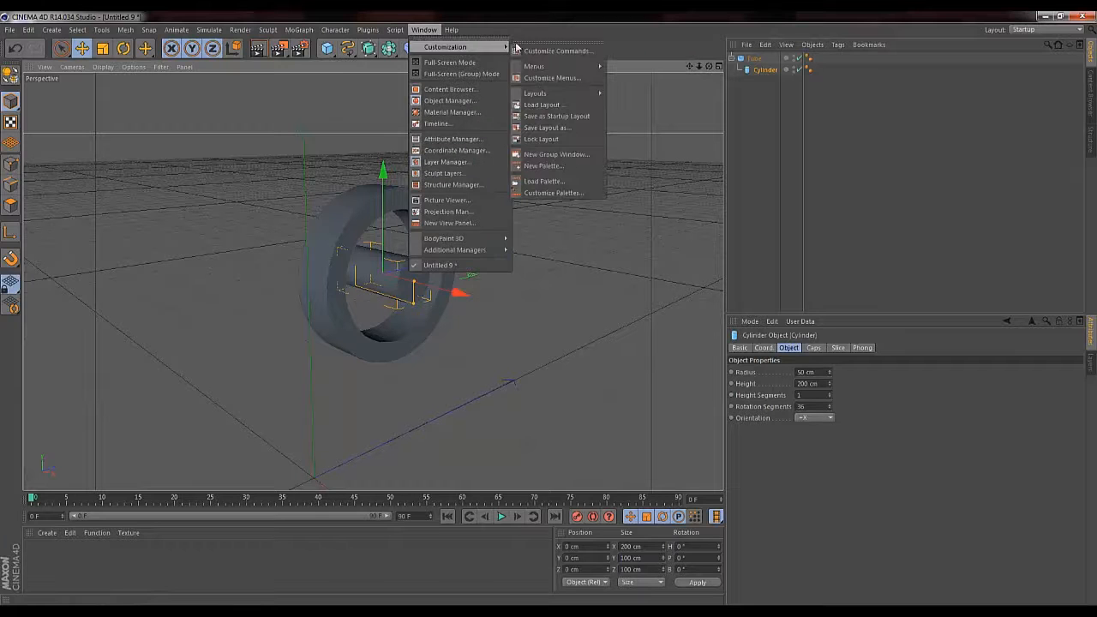
{"action": "left_click", "coordinate": [564, 120]}
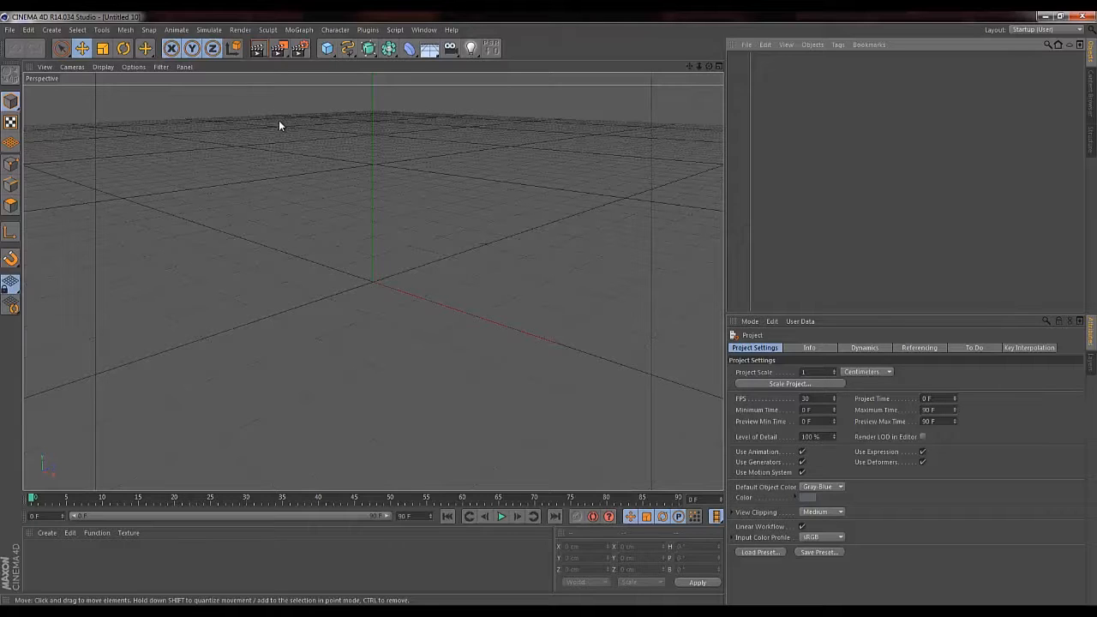
Add a cube to the empty scene and display it with Gouraud Shading (Lines)
{"action": "left_click", "coordinate": [327, 50]}
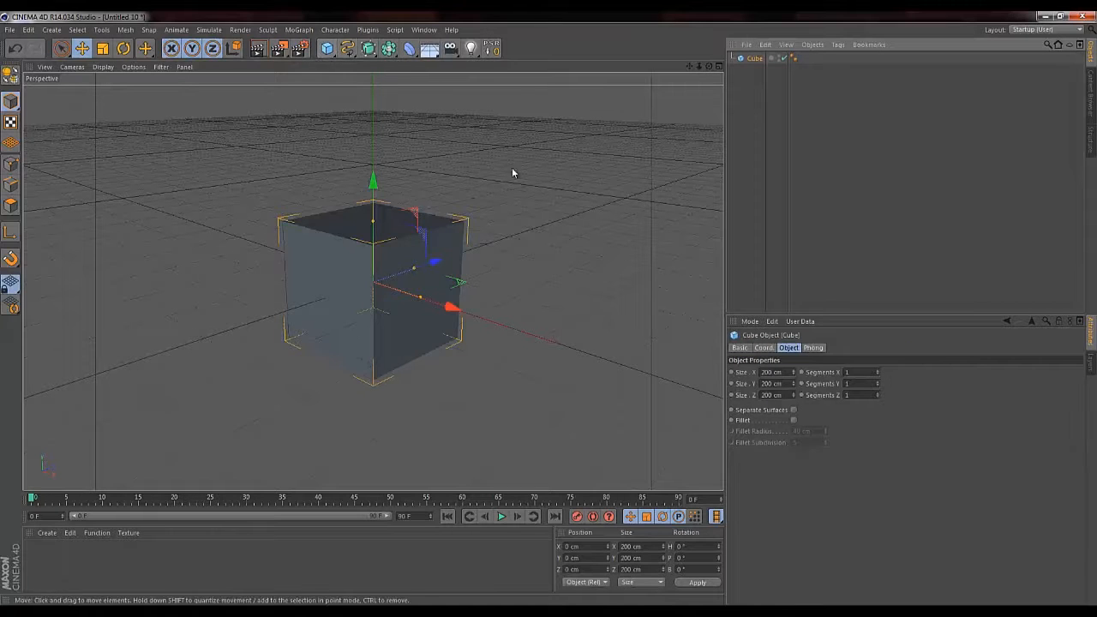
{"action": "key", "text": "Delete"}
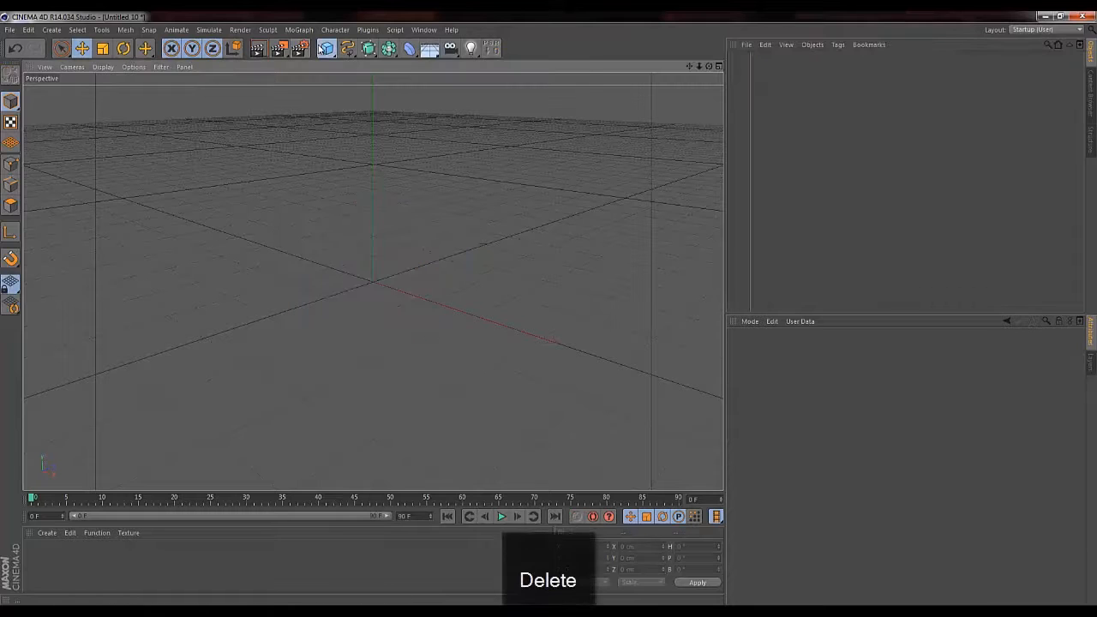
{"action": "left_click_drag", "start_coordinate": [327, 50], "coordinate": [470, 97]}
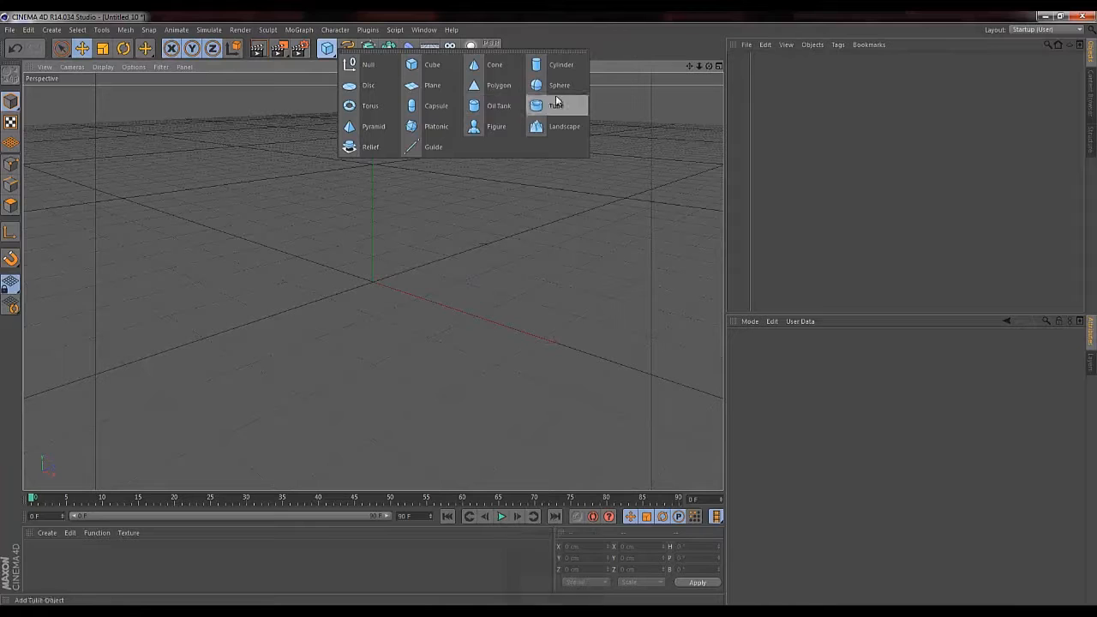
{"action": "left_click", "coordinate": [429, 69]}
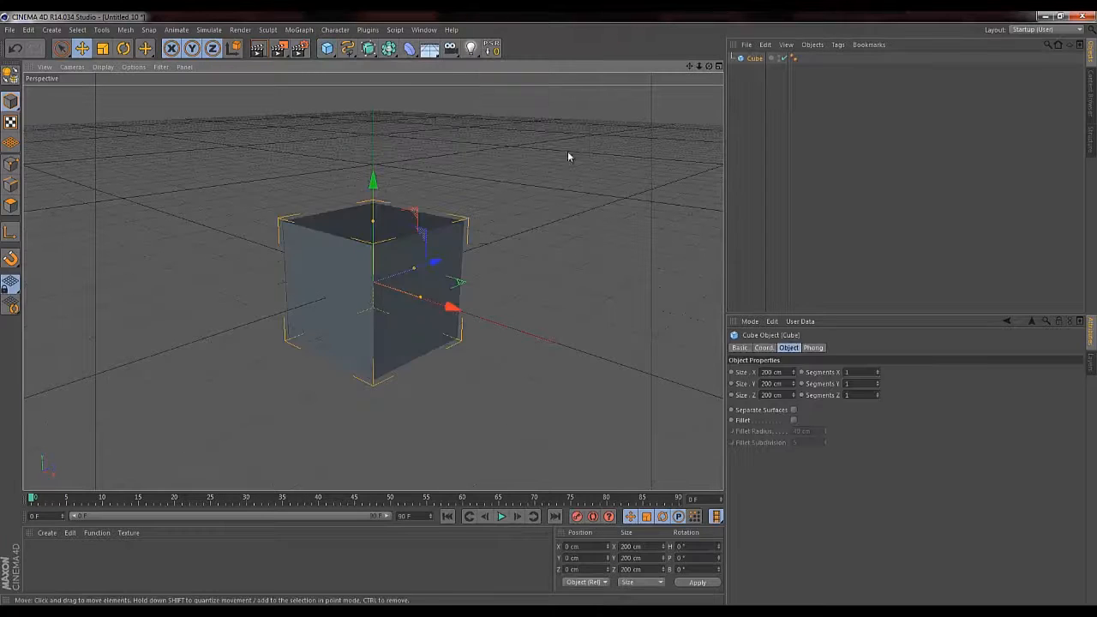
{"action": "left_click", "coordinate": [103, 67]}
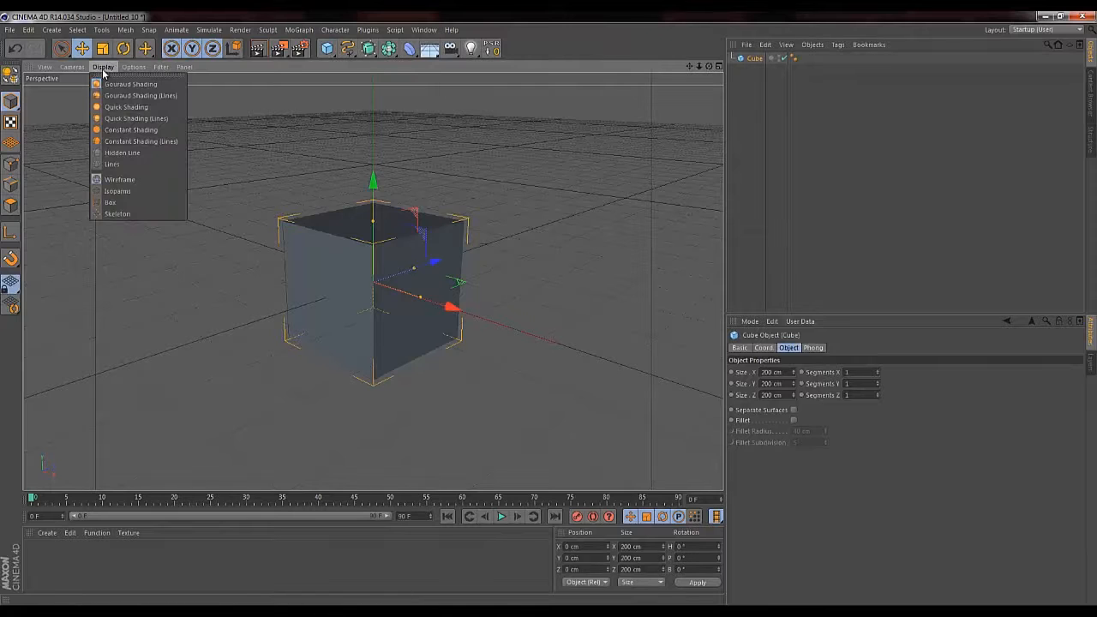
{"action": "left_click", "coordinate": [113, 98]}
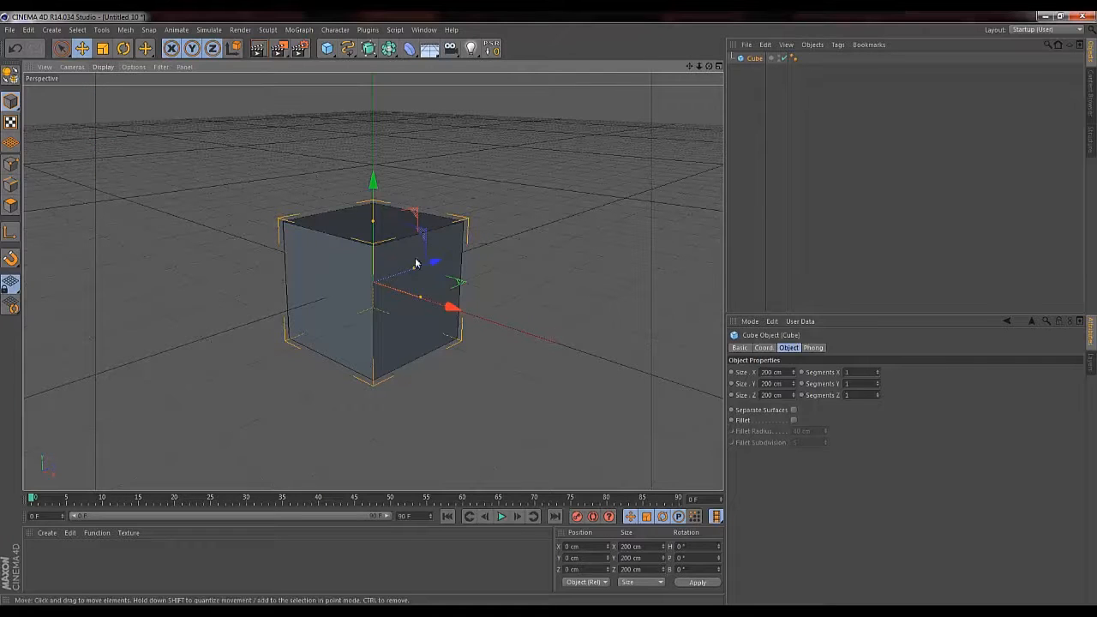
Set the cube's X, Y and Z segments to 3 and convert it to an editable polygon object
{"action": "left_click", "coordinate": [857, 375]}
{"action": "key", "text": "Up"}
{"action": "key", "text": "Up"}
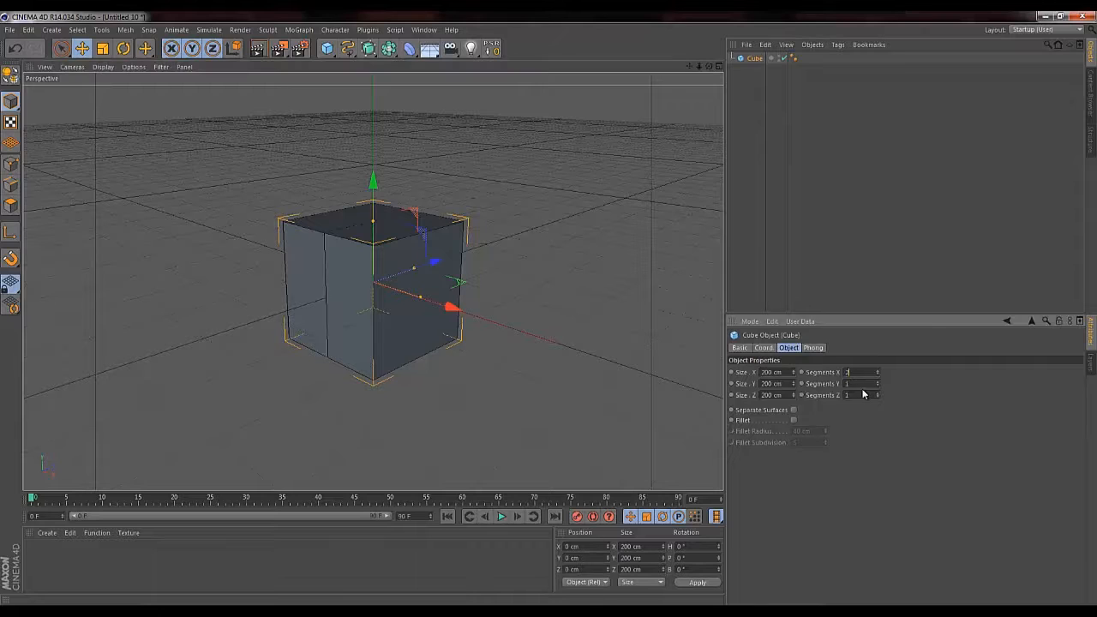
{"action": "left_click", "coordinate": [861, 385]}
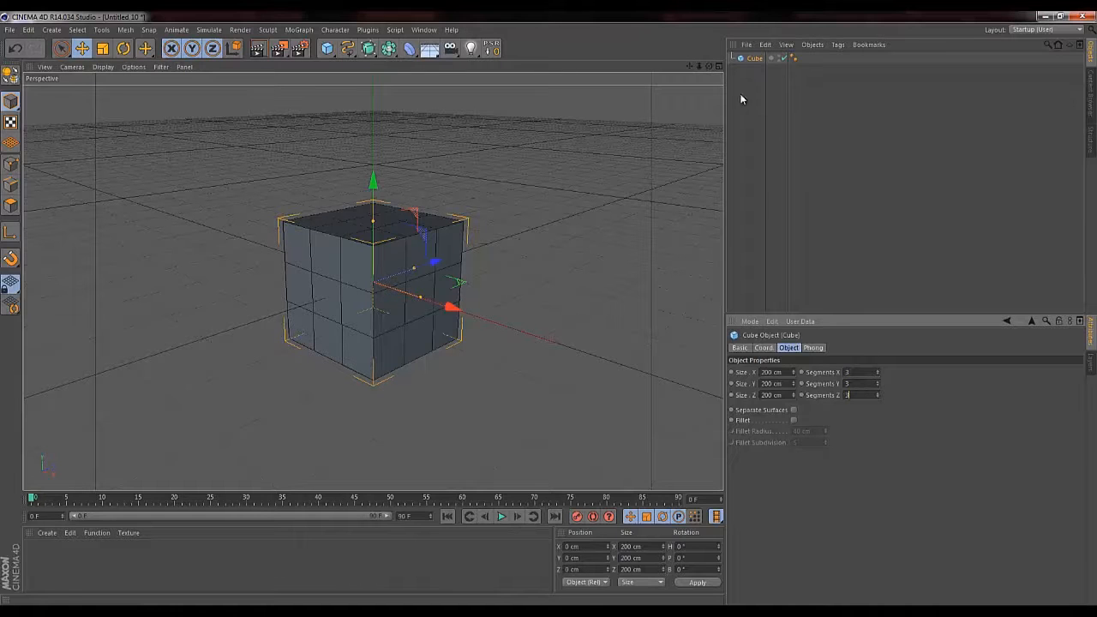
{"action": "left_click", "coordinate": [753, 60]}
{"action": "key", "text": "c"}
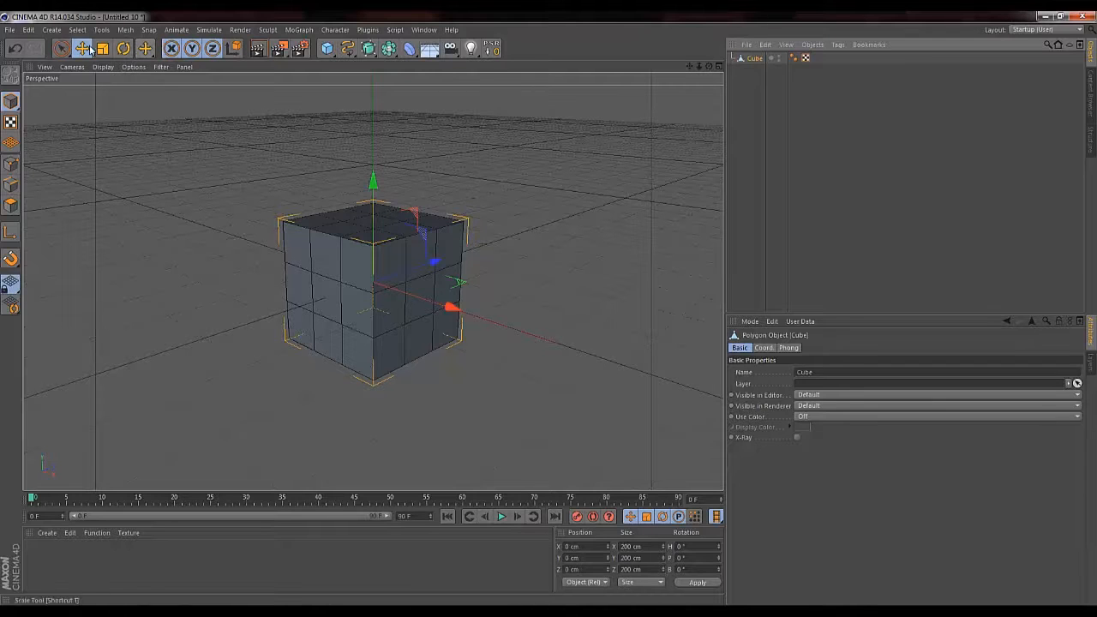
Activate Live Selection and toggle repeatedly between it and the previously used Move tool
{"action": "left_click", "coordinate": [61, 48]}
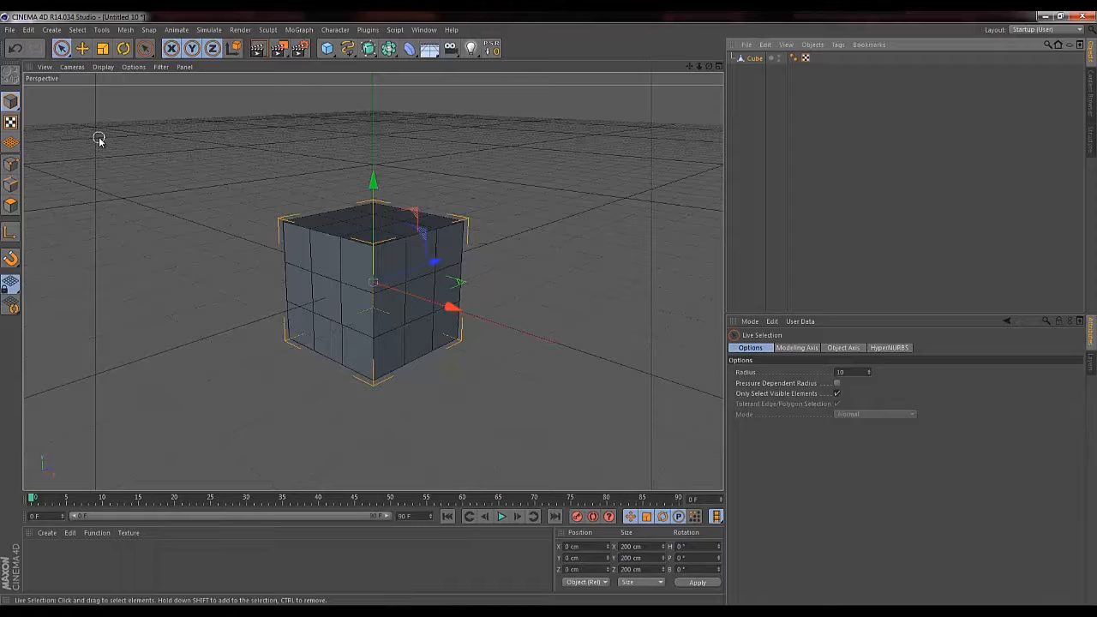
{"action": "key", "text": "space"}
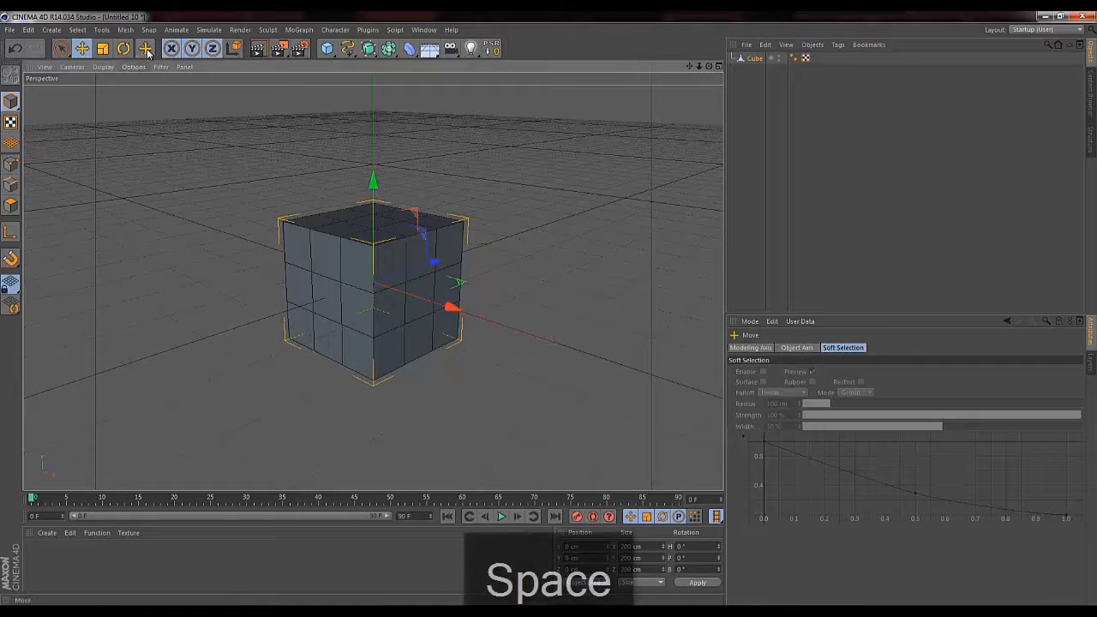
{"action": "key", "text": "space"}
{"action": "key", "text": "space"}
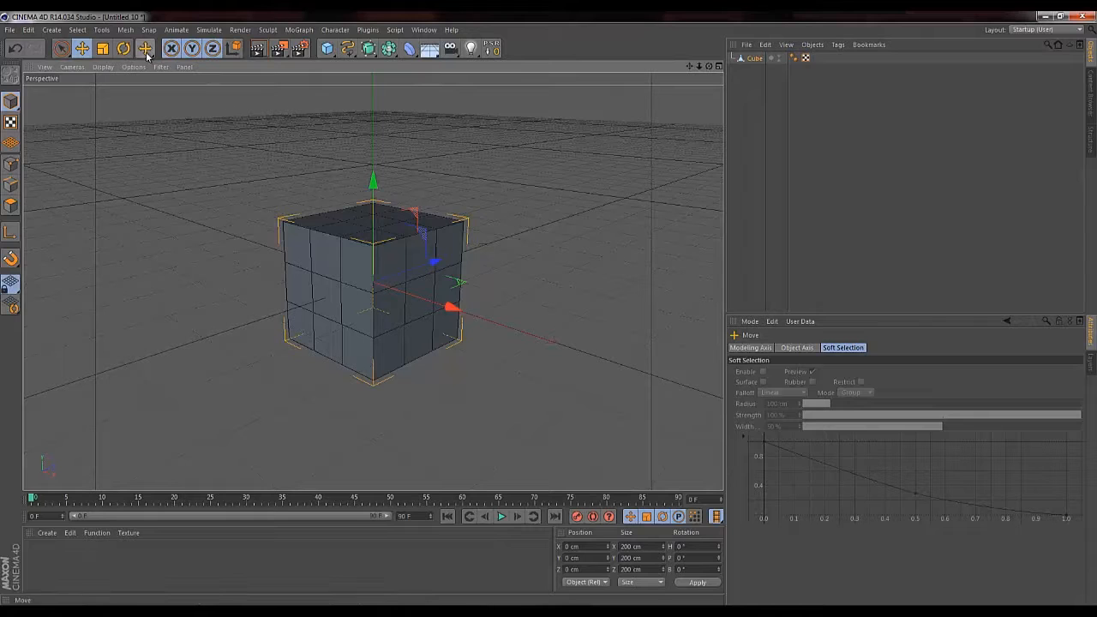
{"action": "key", "text": "space"}
{"action": "key", "text": "space"}
{"action": "key", "text": "space"}
{"action": "key", "text": "space"}
{"action": "key", "text": "space"}
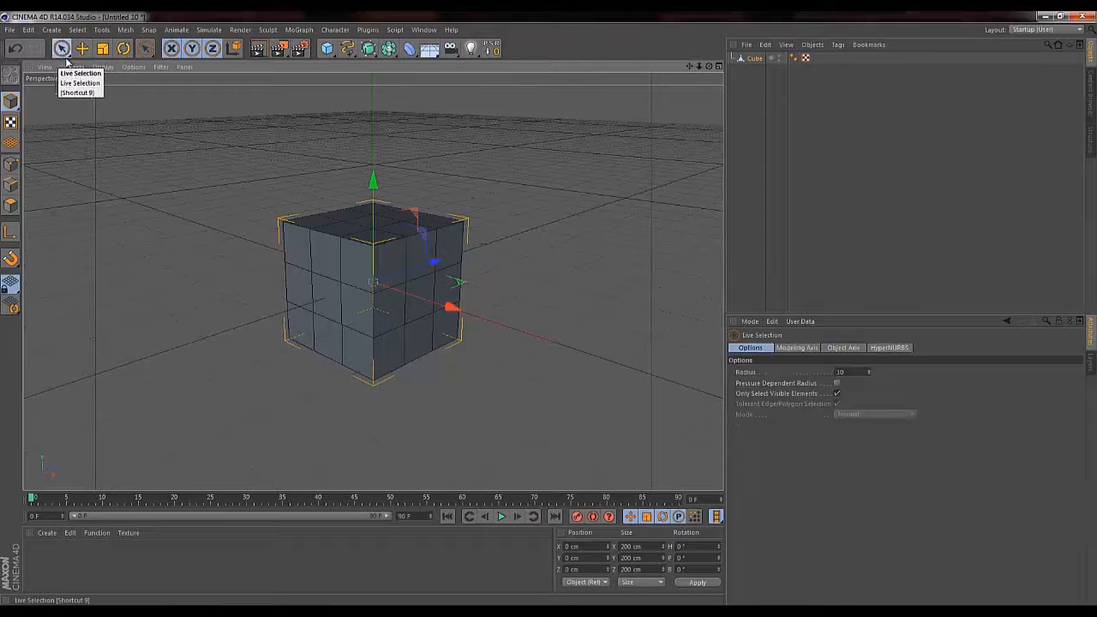
{"action": "key", "text": "space"}
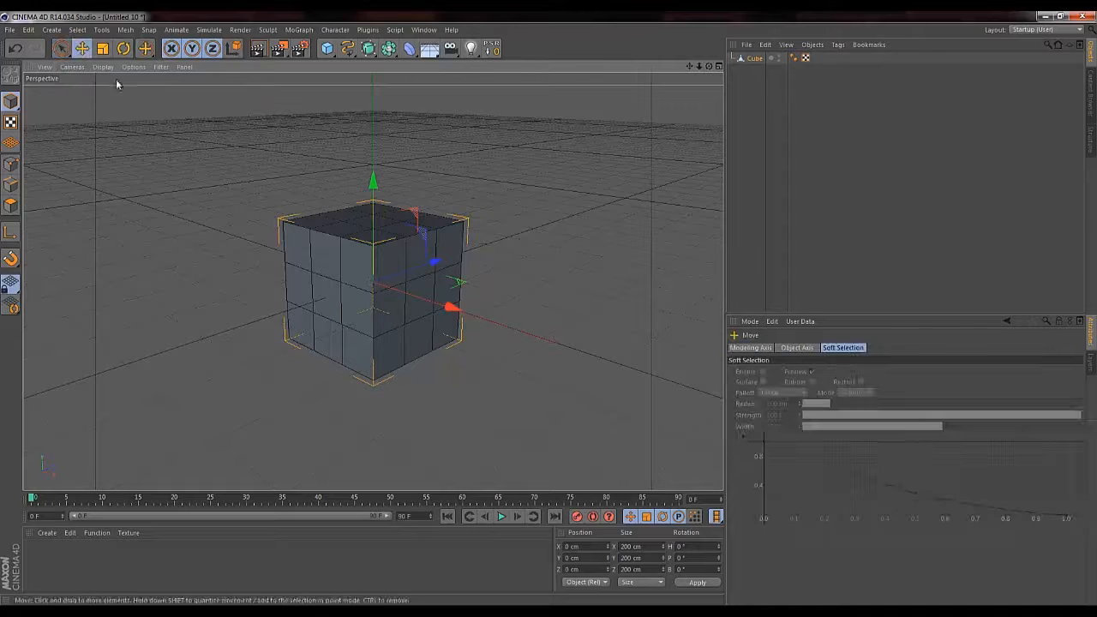
{"action": "key", "text": "space"}
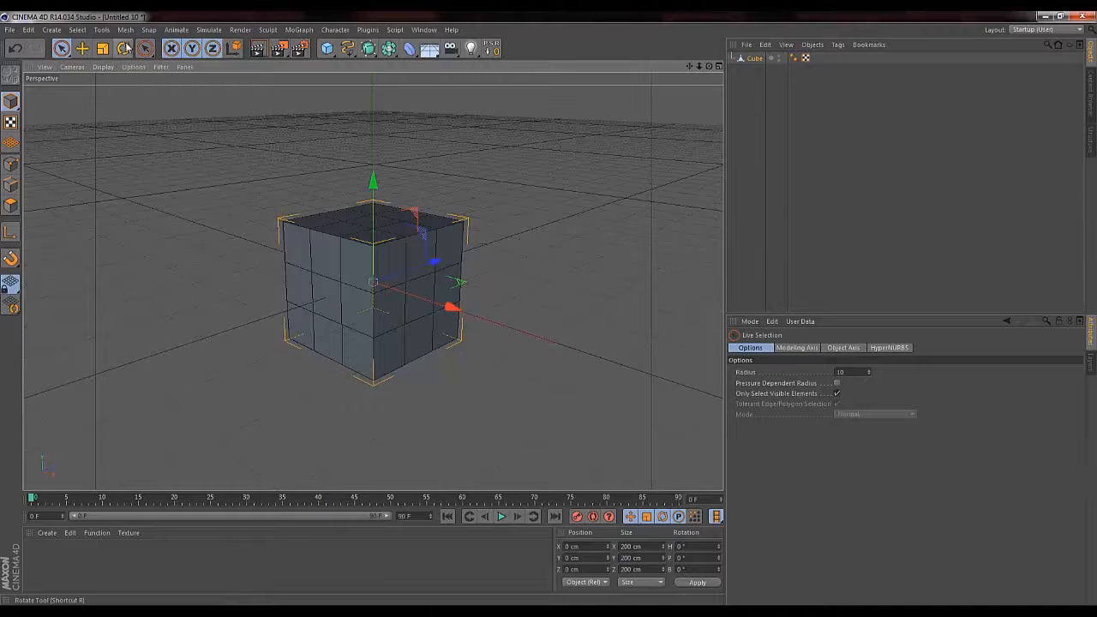
Activate the Create Polygon tool and toggle between it and Live Selection, ending on Create Polygon
{"action": "left_click", "coordinate": [79, 29]}
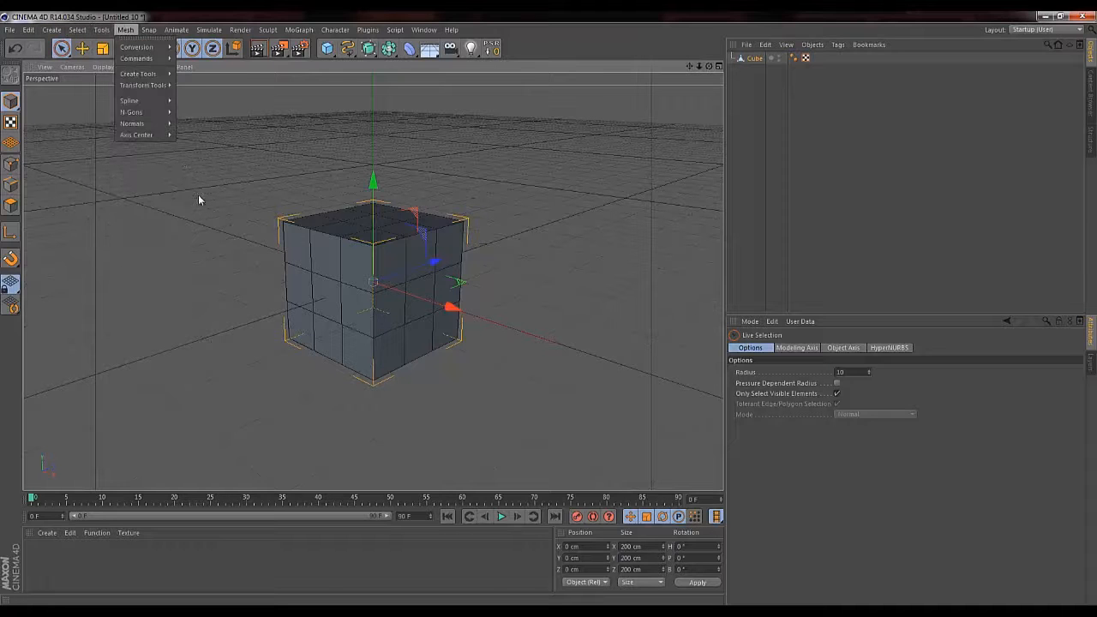
{"action": "mouse_move", "coordinate": [155, 98]}
{"action": "mouse_move", "coordinate": [156, 75]}
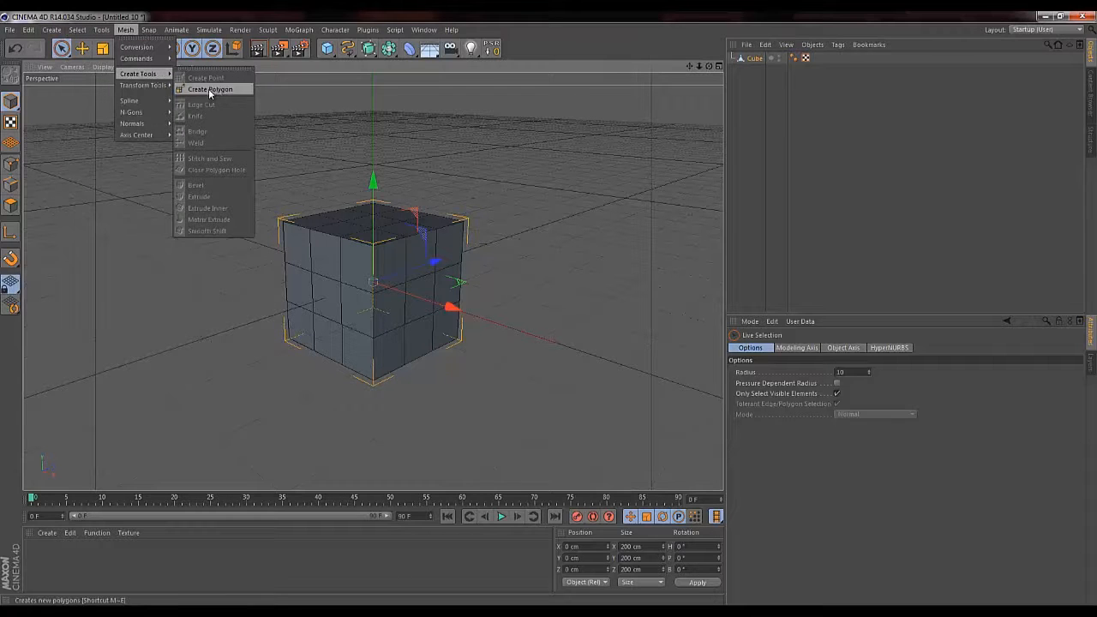
{"action": "left_click", "coordinate": [208, 88]}
{"action": "key", "text": "space"}
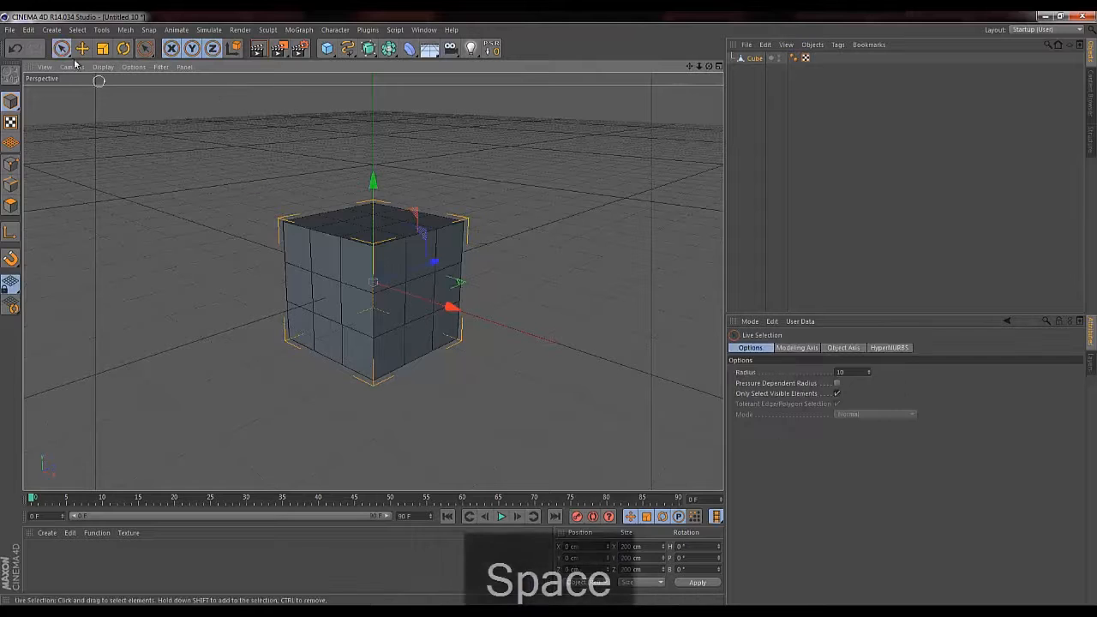
{"action": "key", "text": "space"}
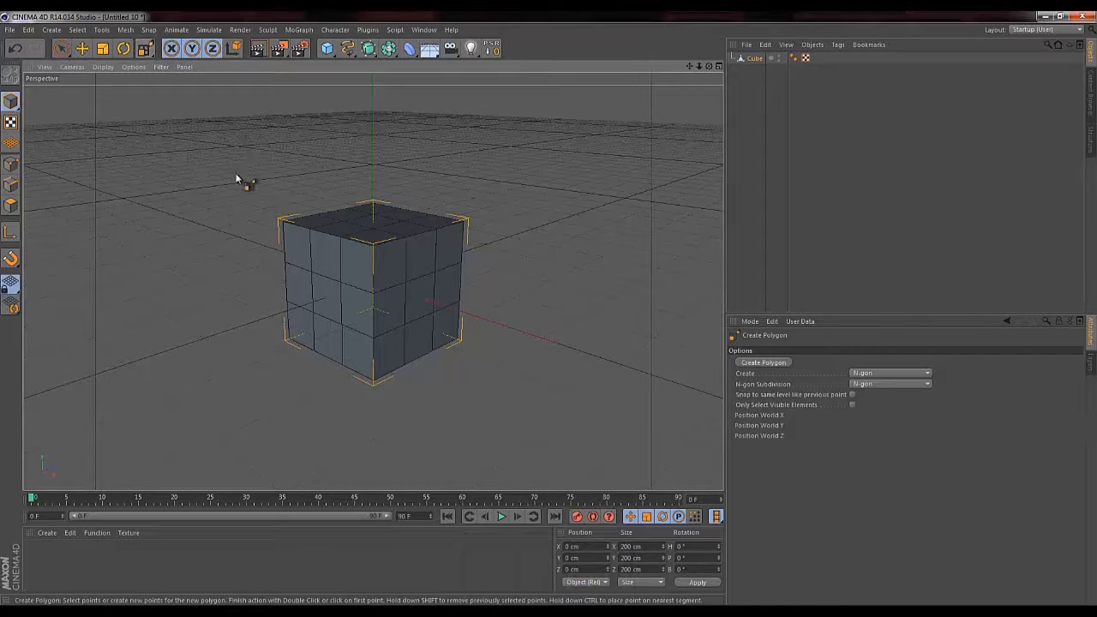
Return to Live Selection, deselect and reselect the cube, and switch to Polygon mode
{"action": "key", "text": "space"}
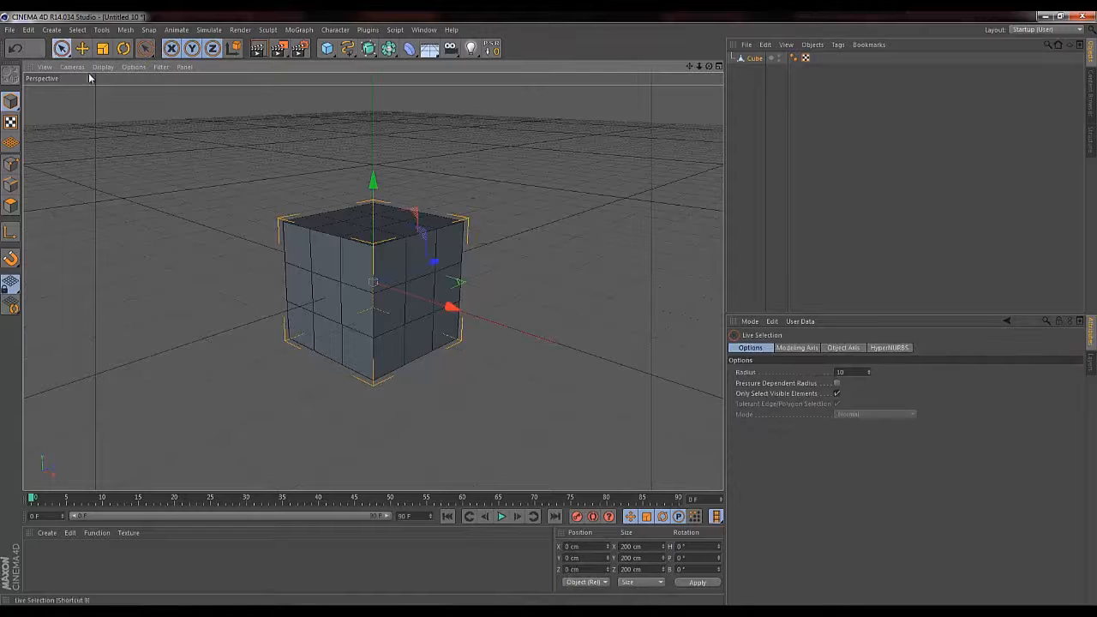
{"action": "left_click", "coordinate": [453, 256]}
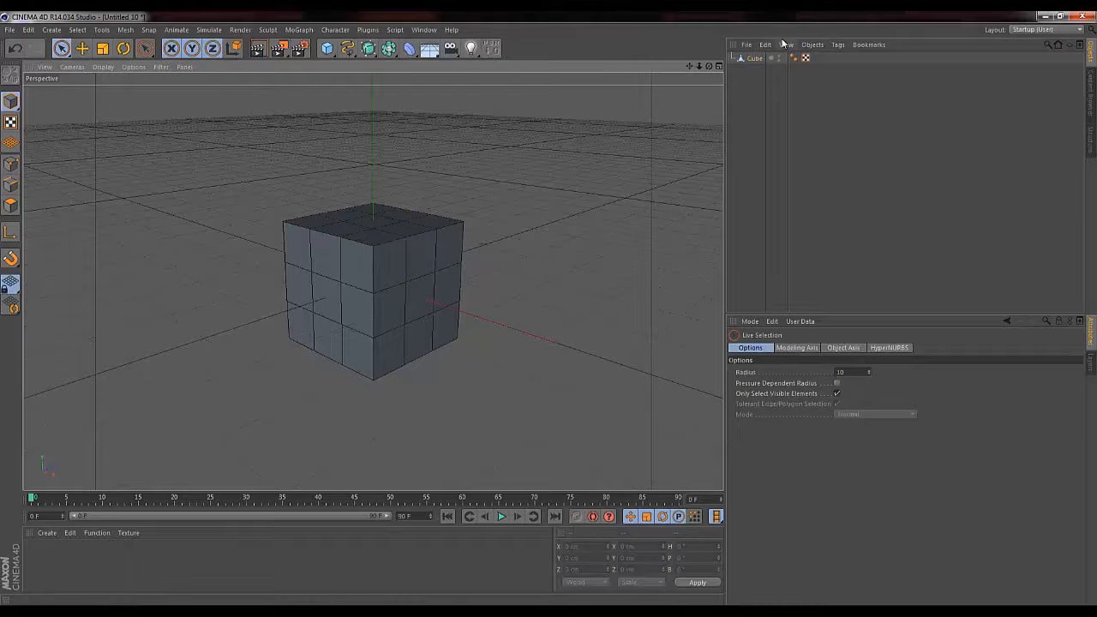
{"action": "left_click", "coordinate": [753, 58]}
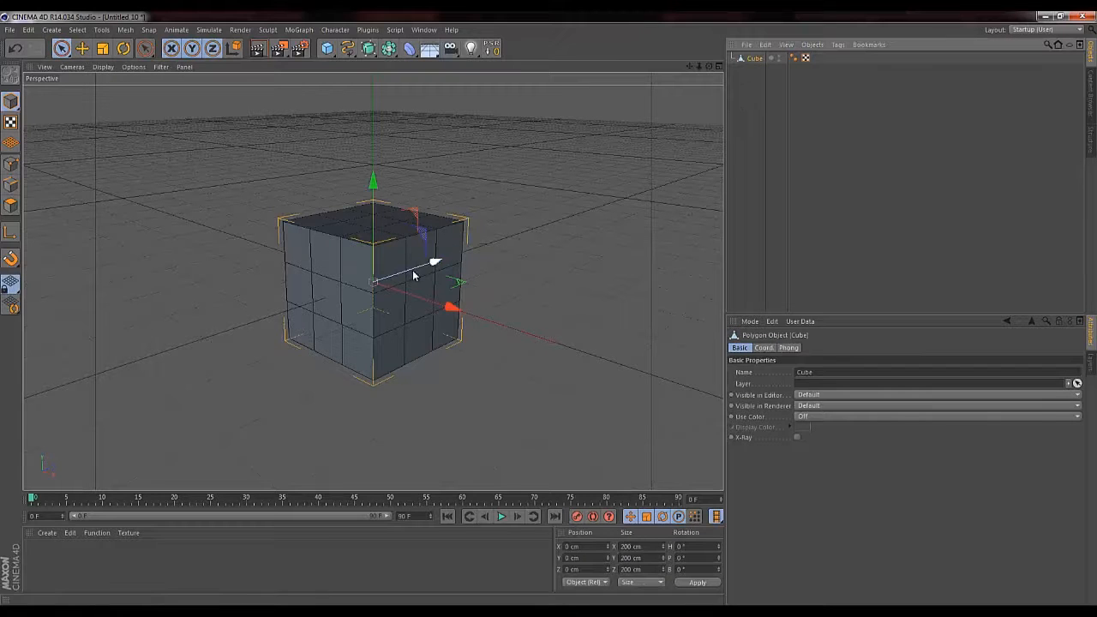
{"action": "left_click", "coordinate": [11, 206]}
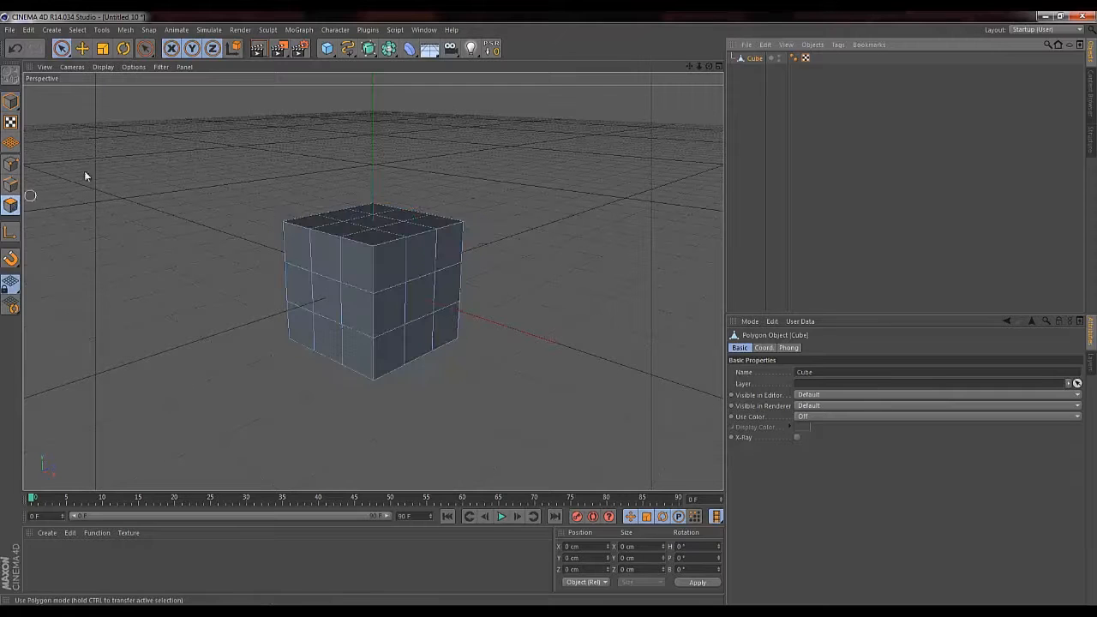
Extrude the centre polygons of the cube's two visible side faces inward, the first about 55.5 cm and the second about 34 cm
{"action": "left_click", "coordinate": [326, 300]}
{"action": "key", "text": "d"}
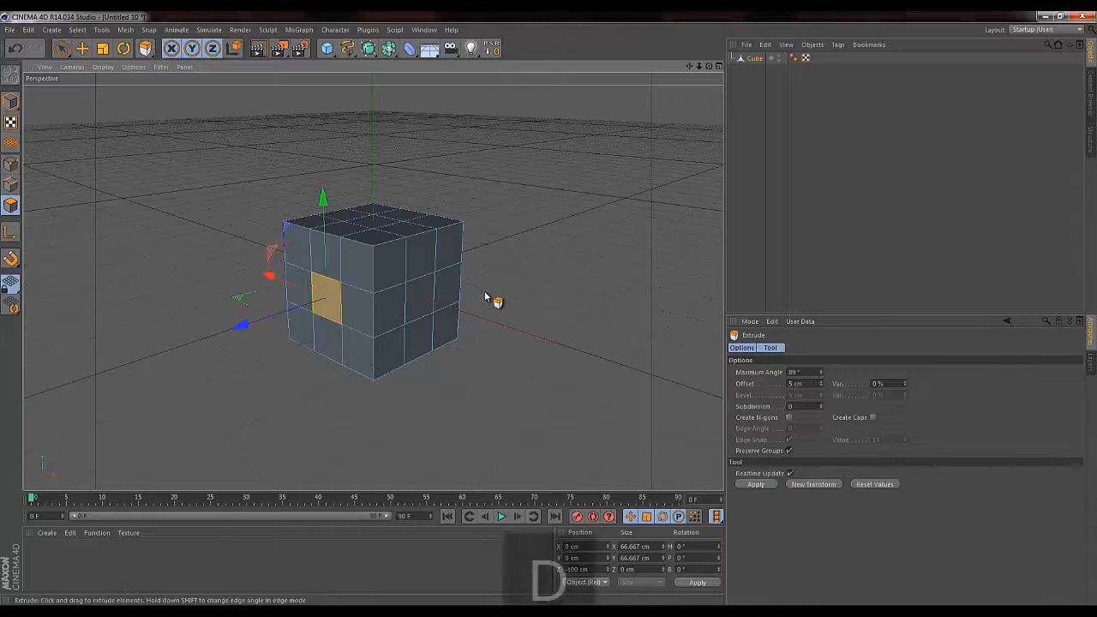
{"action": "left_click_drag", "start_coordinate": [502, 297], "coordinate": [558, 316]}
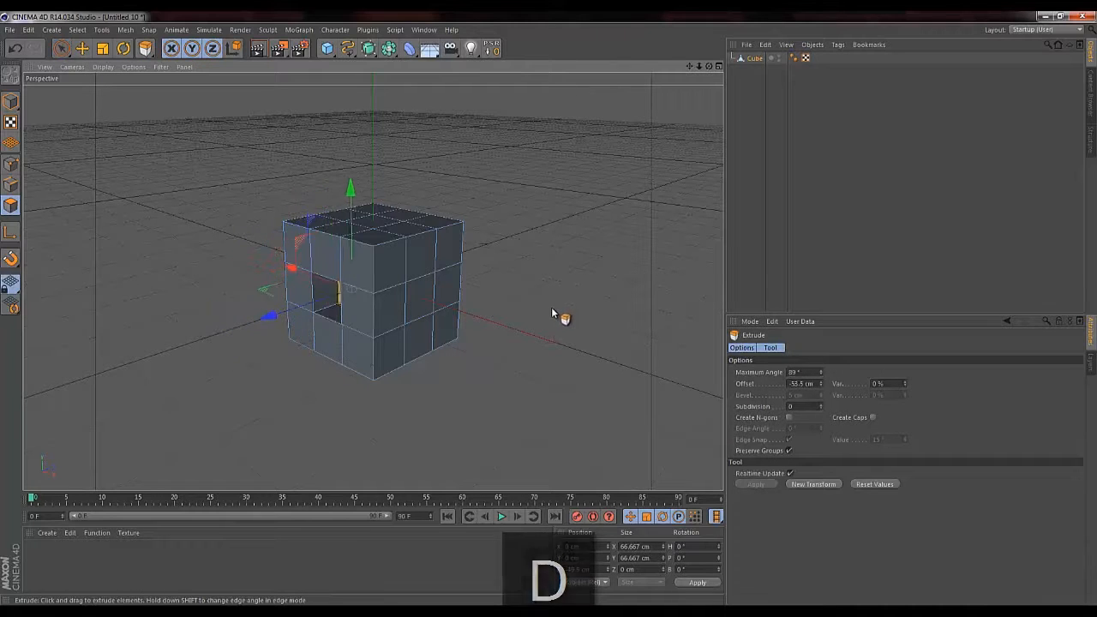
{"action": "left_click_drag", "start_coordinate": [420, 301], "coordinate": [577, 338]}
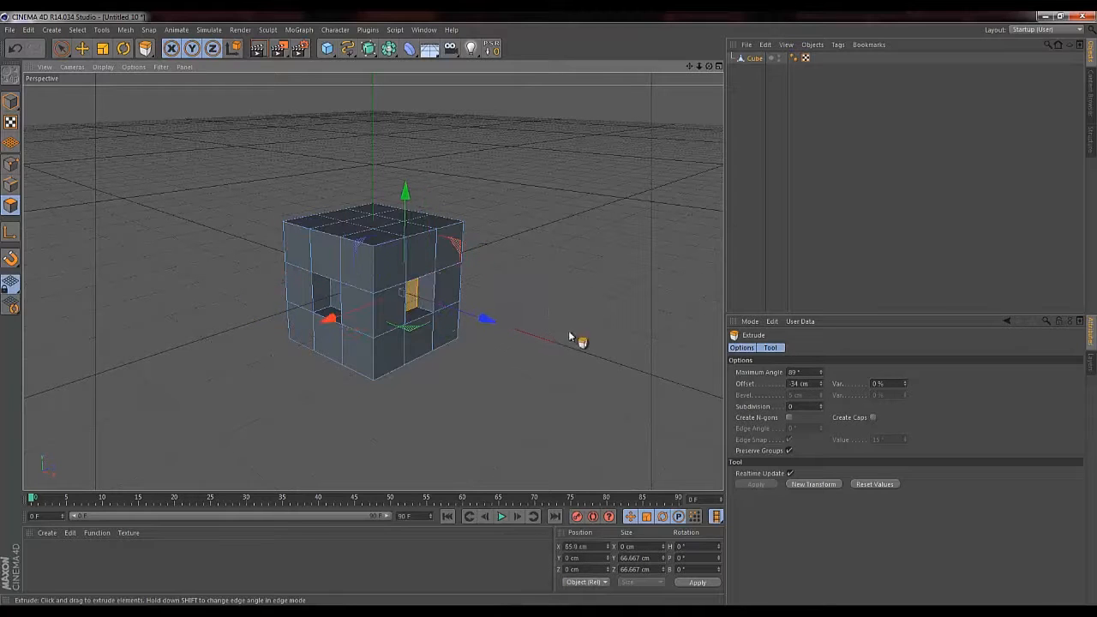
Try extruding the polygons at the upper front corner about 37.5 cm and set the Extrude maximum angle to 90°
{"action": "left_click", "coordinate": [384, 255]}
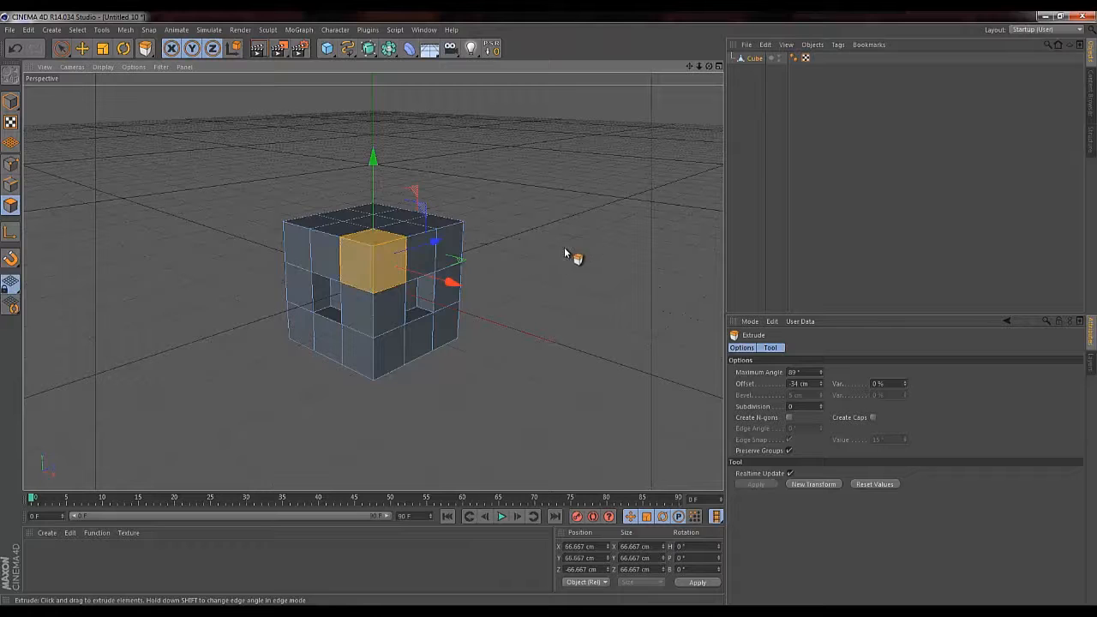
{"action": "left_click_drag", "start_coordinate": [536, 244], "coordinate": [554, 312]}
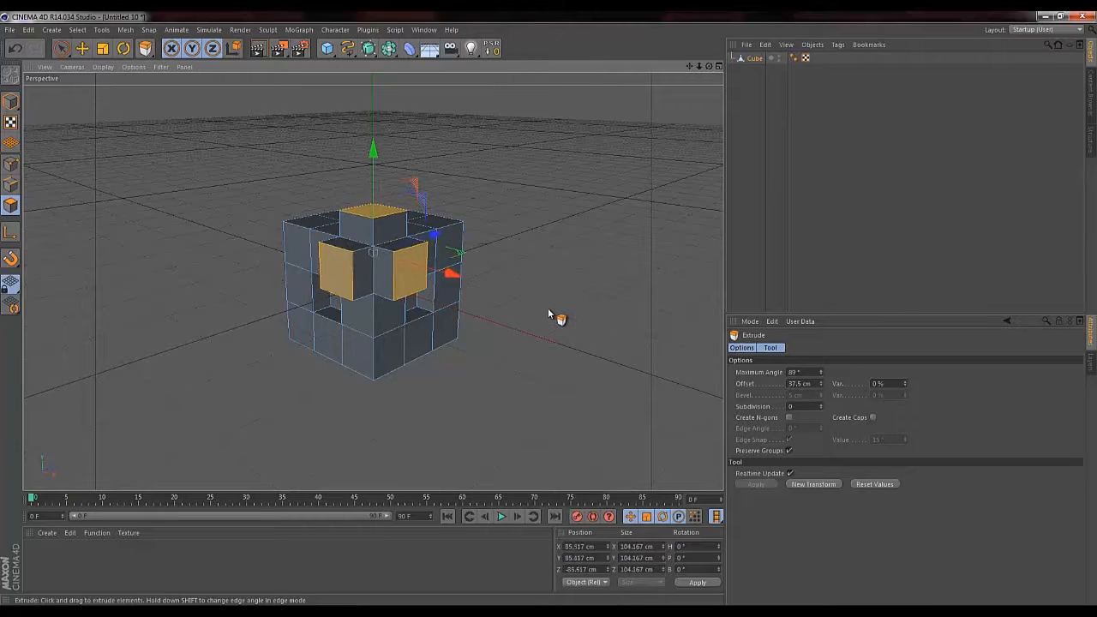
{"action": "left_click", "coordinate": [804, 372]}
{"action": "key", "text": "Up"}
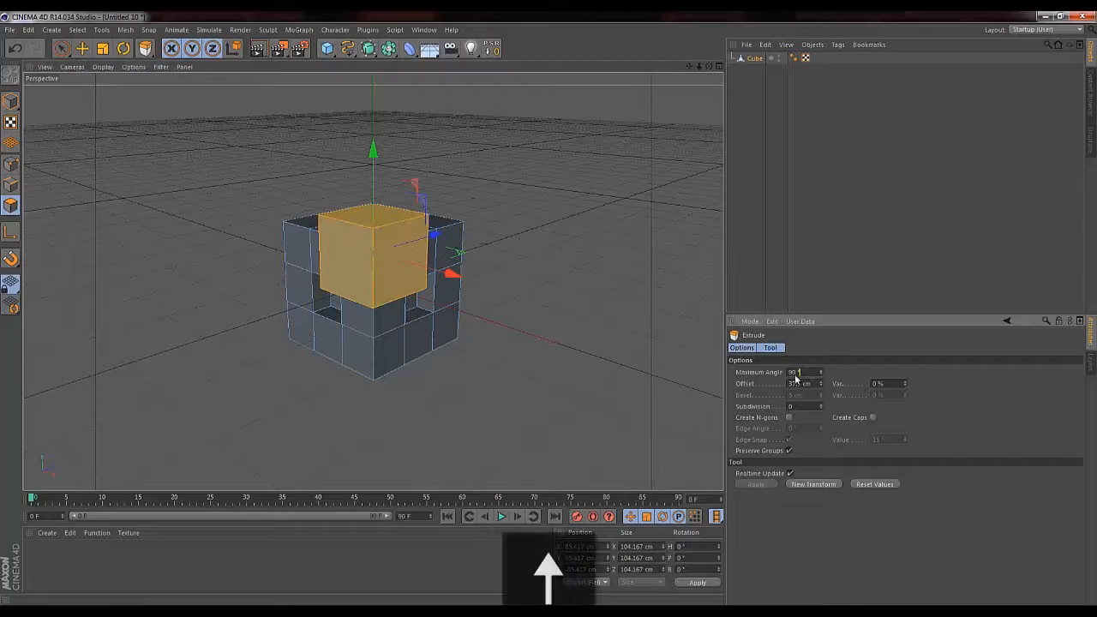
{"action": "left_click_drag", "start_coordinate": [570, 318], "coordinate": [606, 297]}
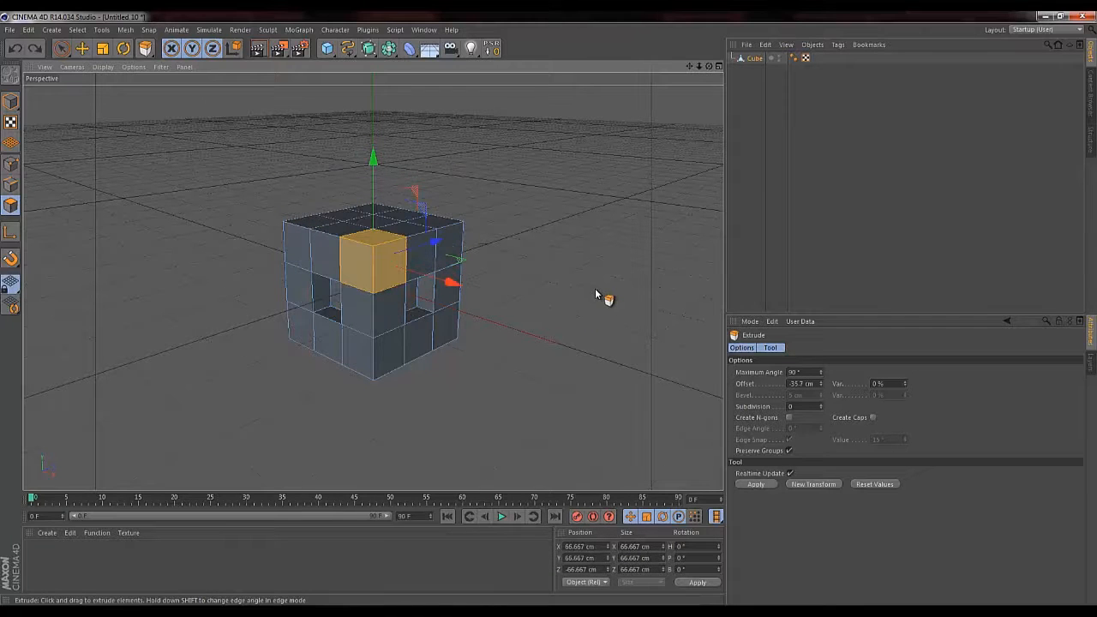
In Point mode, cut a single vertical Knife line through the upper polygon beside the cube's front corner
{"action": "key", "text": "k"}
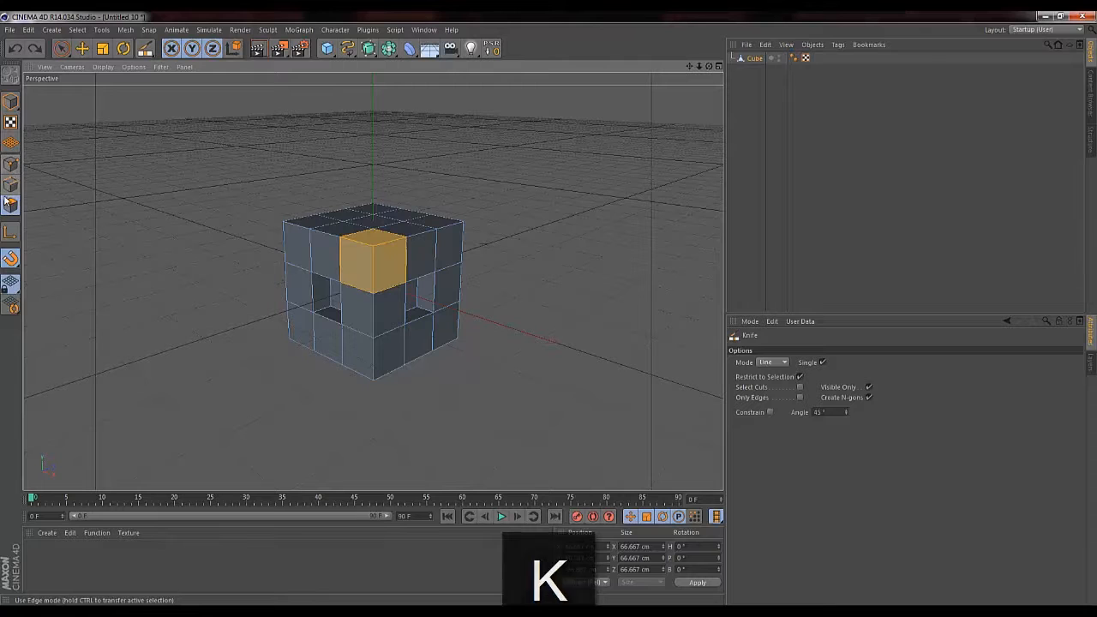
{"action": "left_click", "coordinate": [11, 168]}
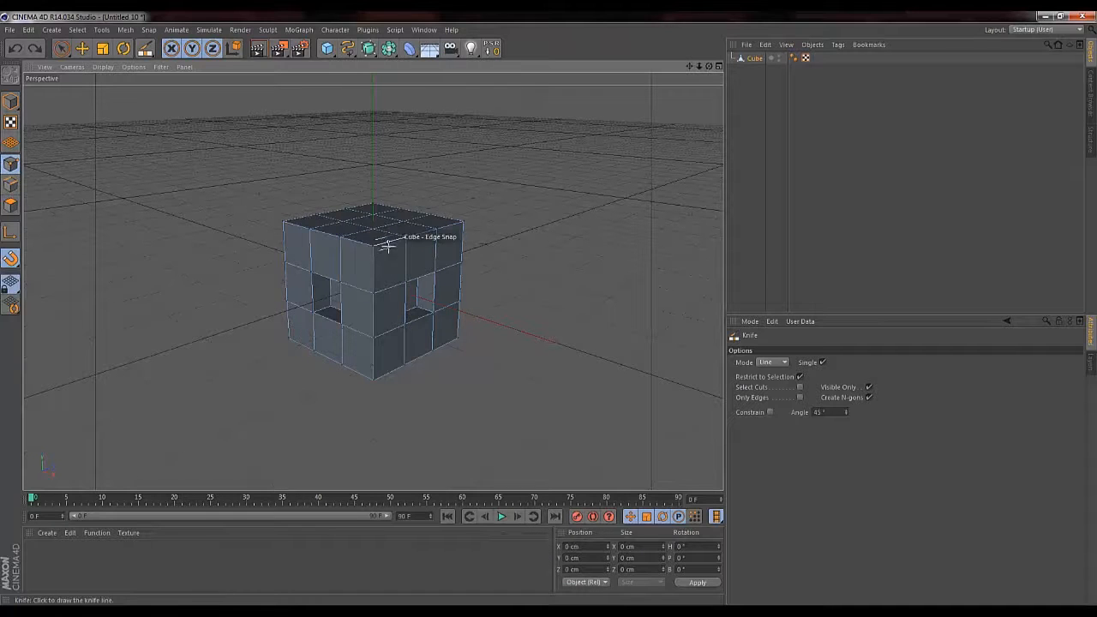
{"action": "left_click", "coordinate": [388, 243]}
{"action": "left_click", "coordinate": [388, 290]}
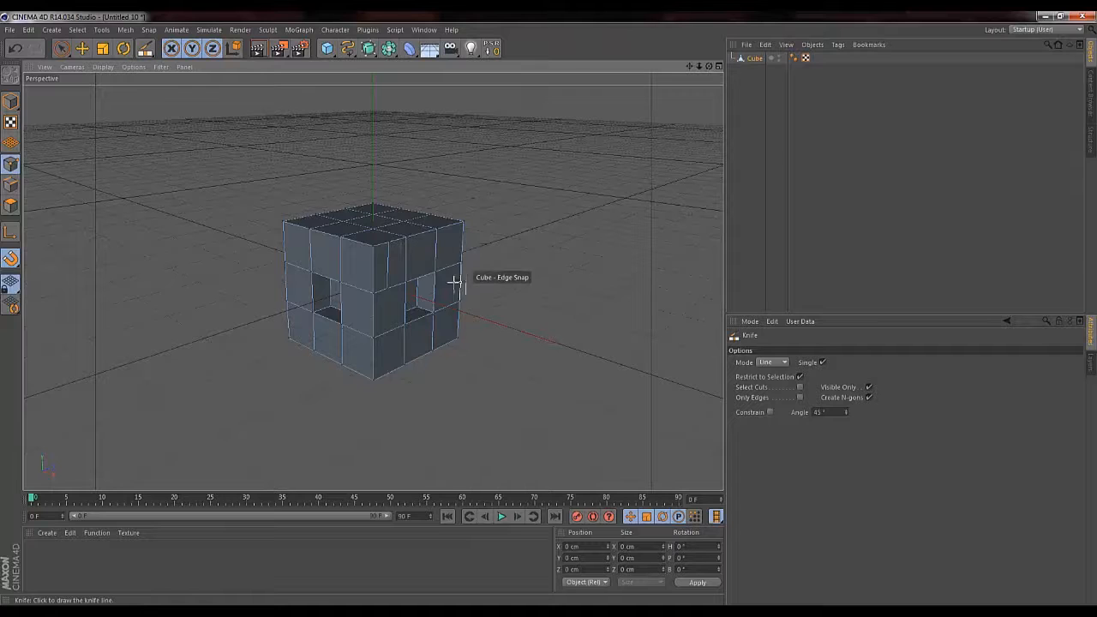
Set the Knife mode to Loop and cut edge loops around the cube
{"action": "left_click", "coordinate": [780, 363]}
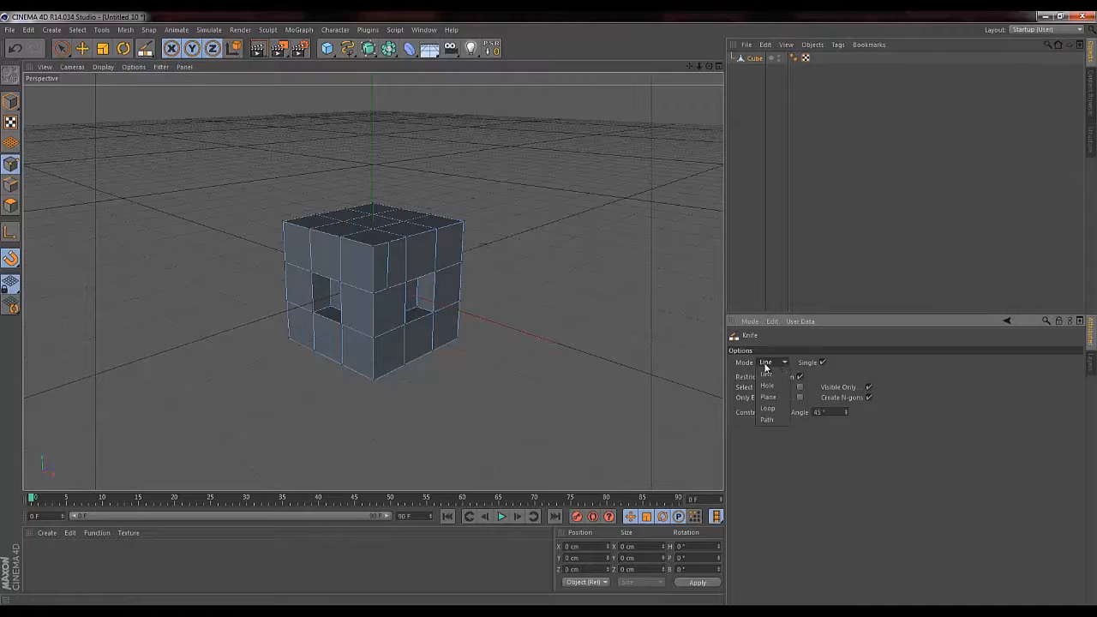
{"action": "left_click", "coordinate": [767, 409]}
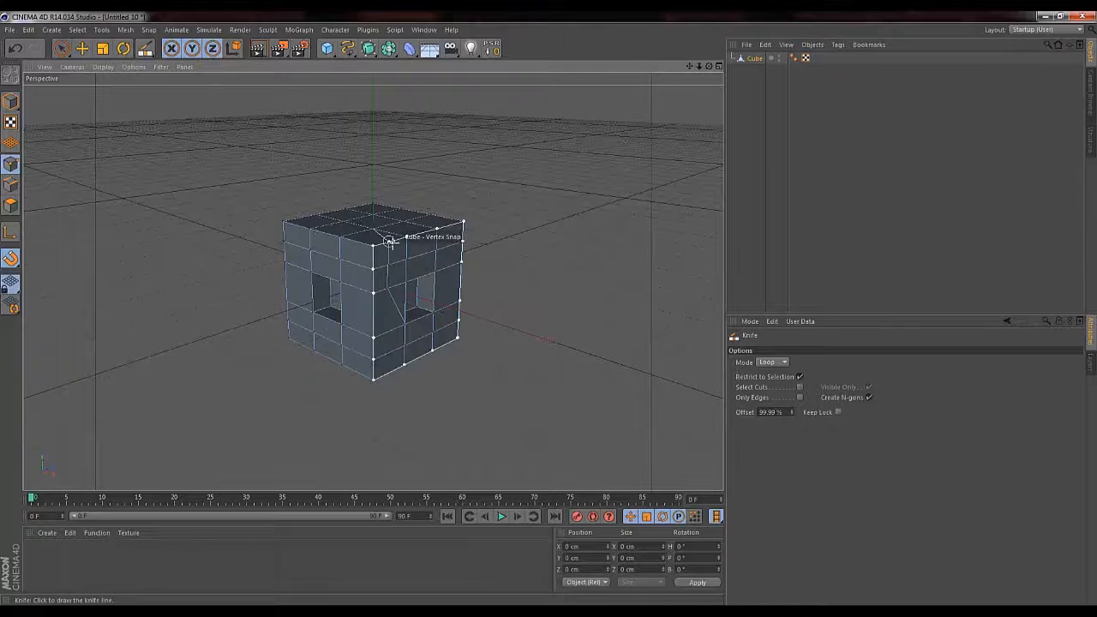
{"action": "left_click", "coordinate": [419, 233]}
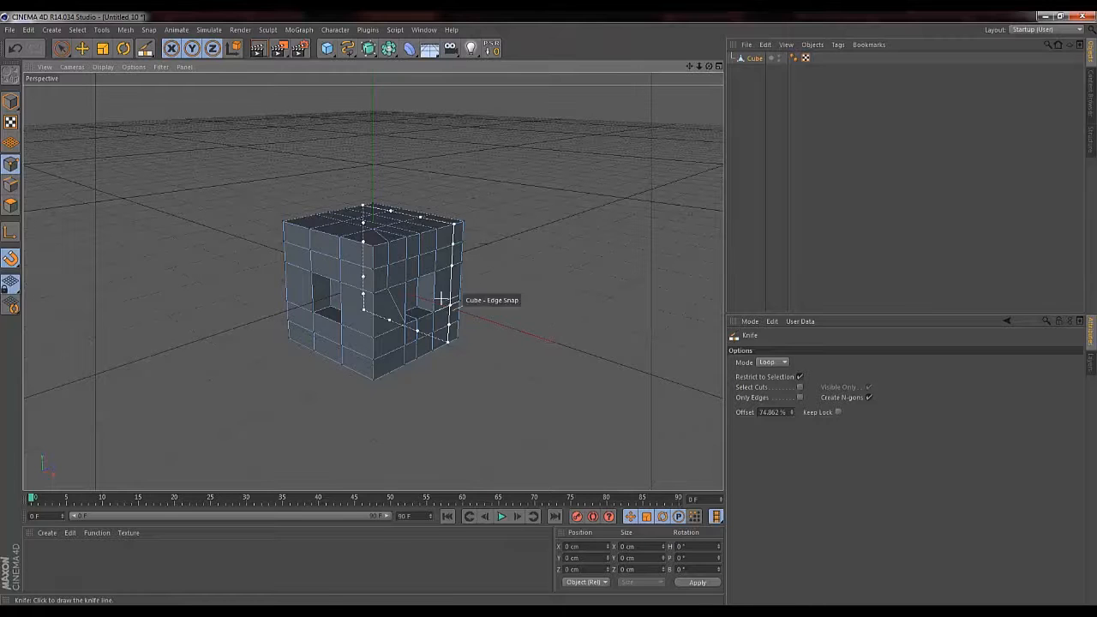
In Model mode, move the cube to about X 19.4, Y 24.4, Z -35.6 cm, toggling between the Move tool and Live Selection
{"action": "key", "text": "e"}
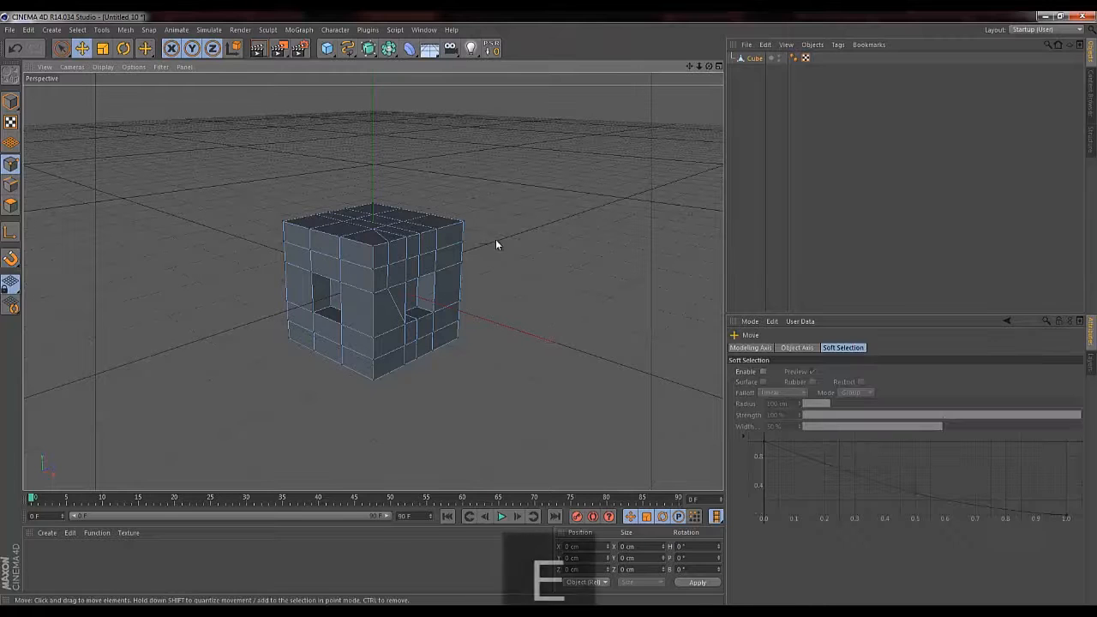
{"action": "left_click", "coordinate": [11, 102]}
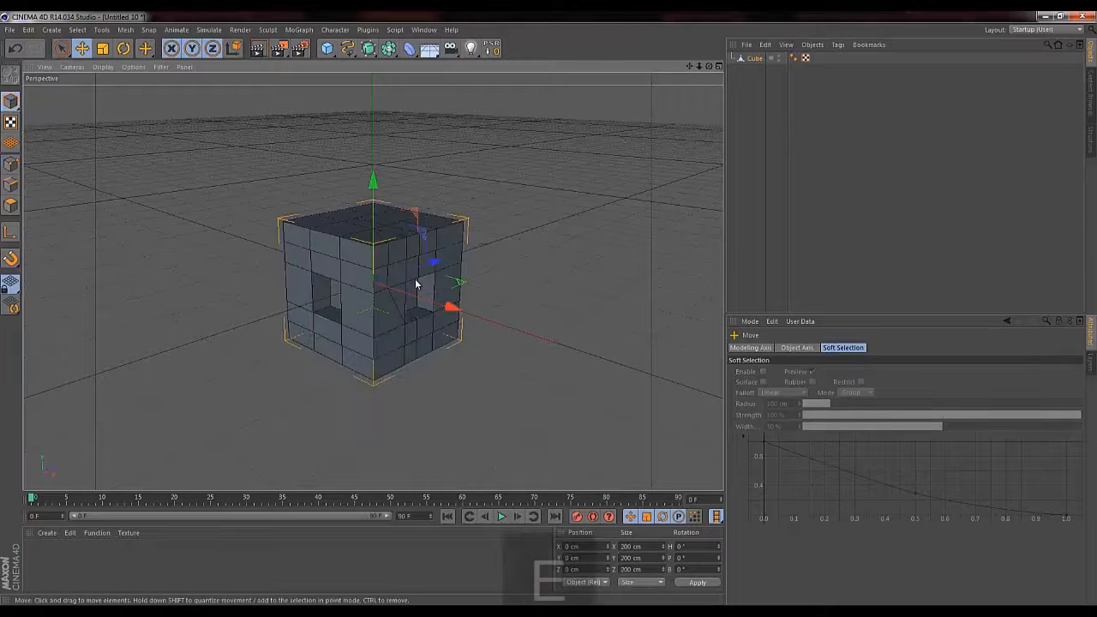
{"action": "key", "text": "e"}
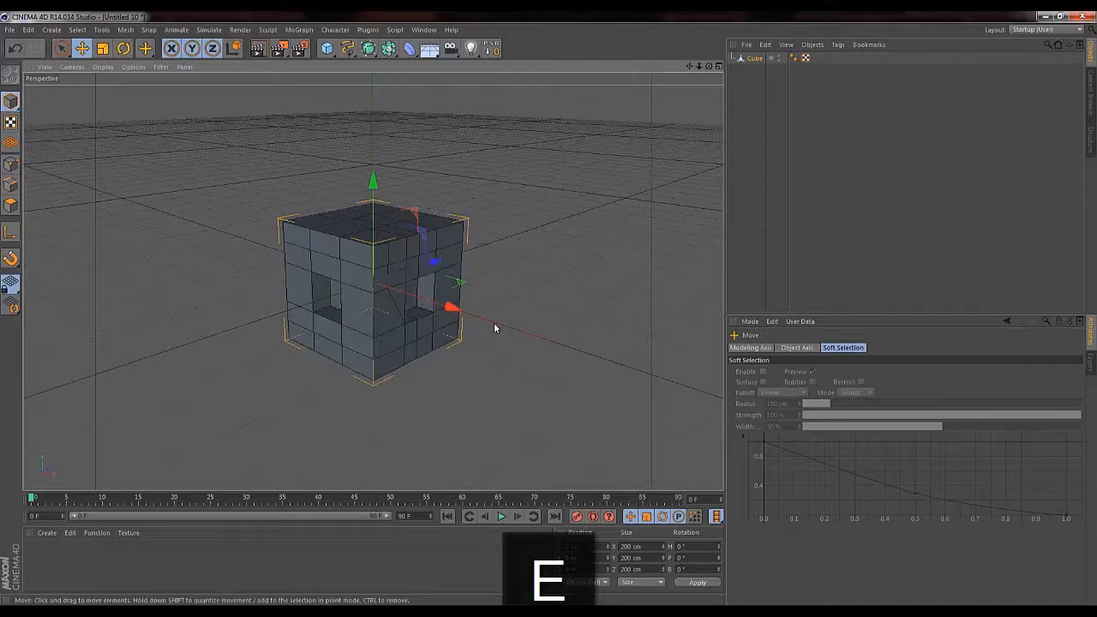
{"action": "left_click_drag", "start_coordinate": [494, 322], "coordinate": [517, 282]}
{"action": "key", "text": "space"}
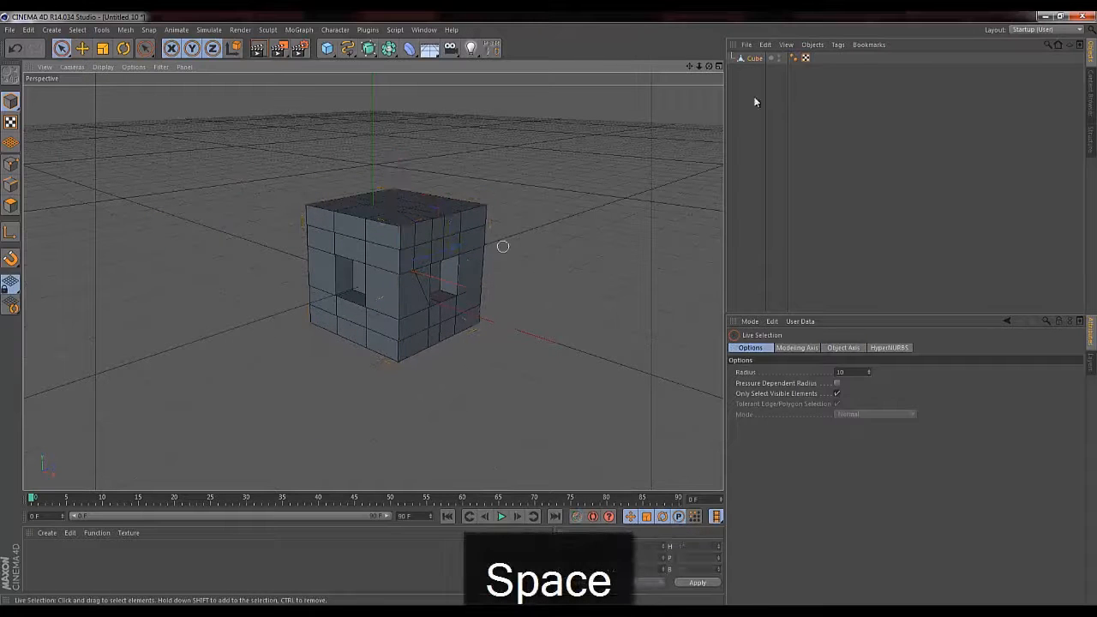
{"action": "key", "text": "space"}
{"action": "left_click_drag", "start_coordinate": [445, 251], "coordinate": [422, 260]}
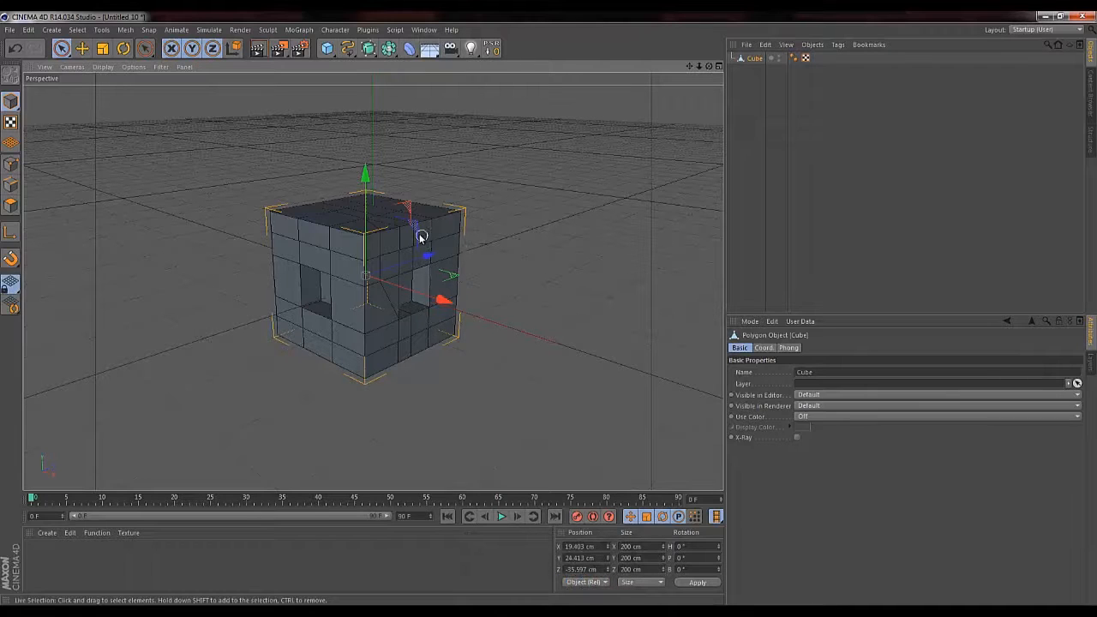
Display the pop-up list of two-letter commands that begin with U
{"action": "key", "text": "u"}
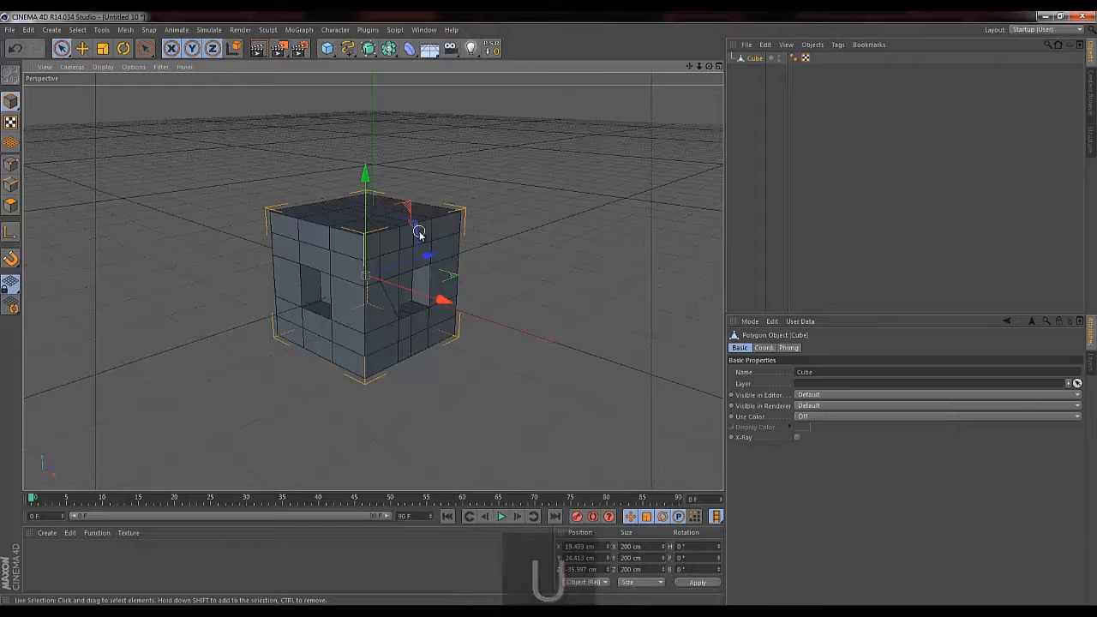
{"action": "key", "text": "u"}
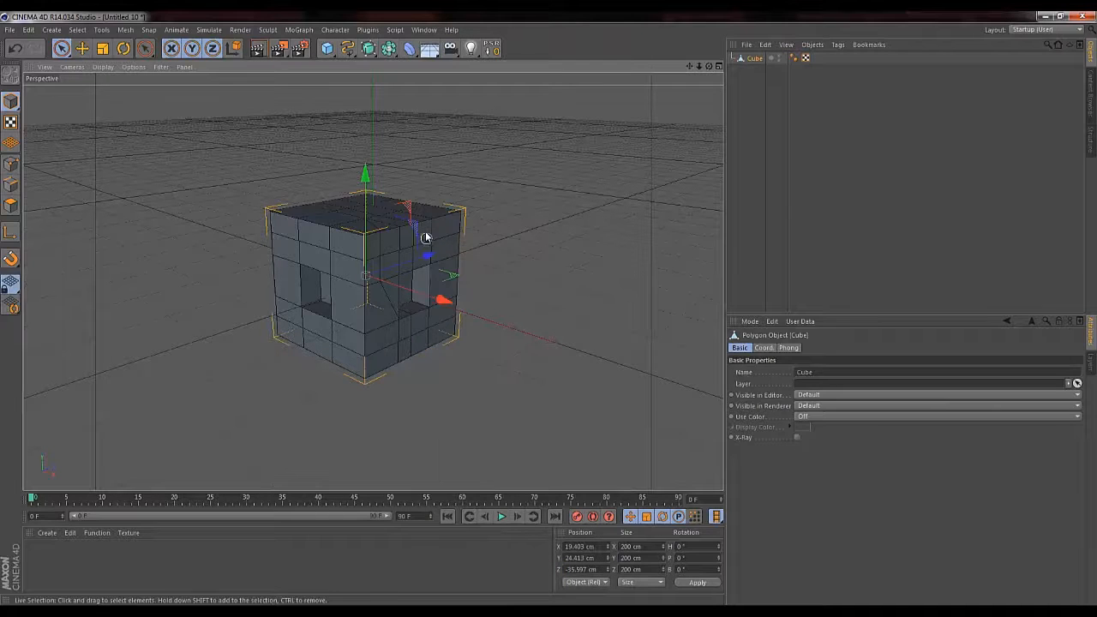
{"action": "key", "text": "u"}
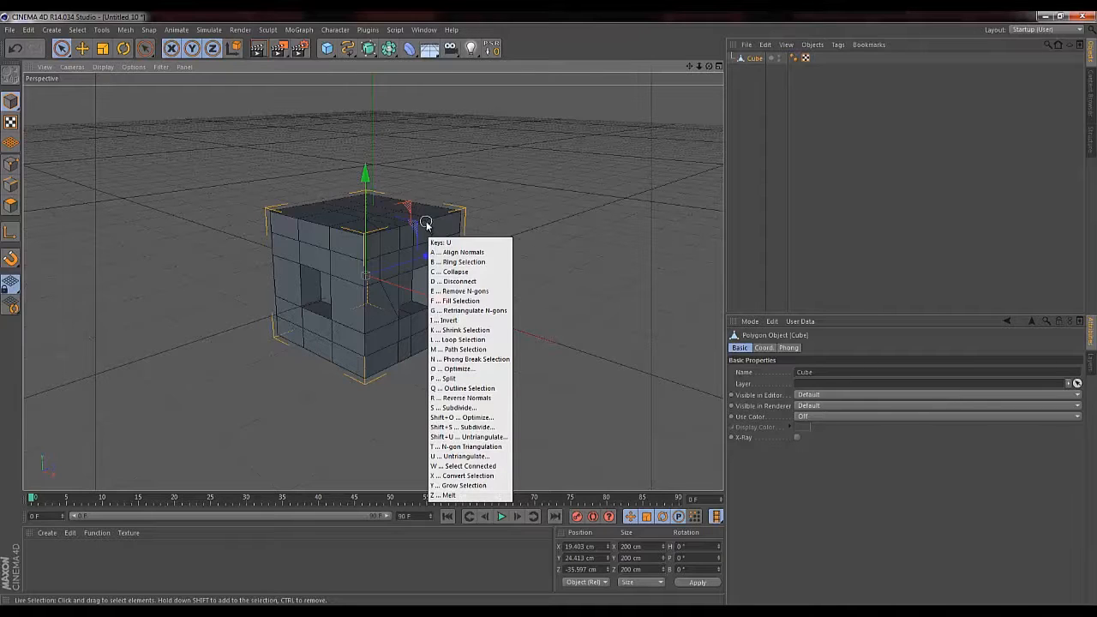
{"action": "key", "text": "u"}
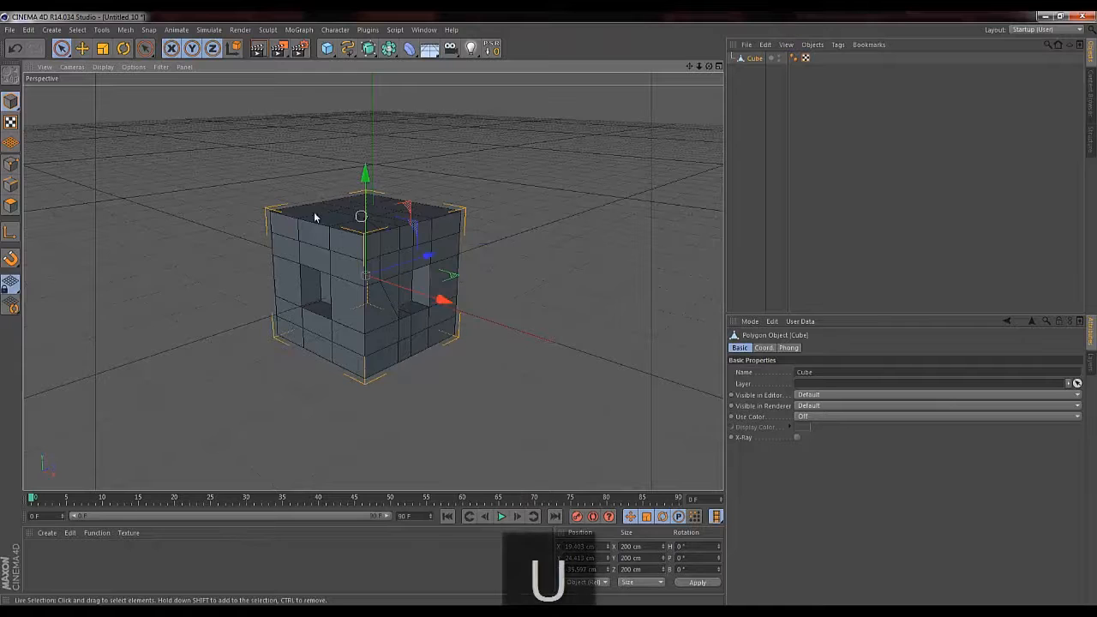
In Polygon mode, use Loop Selection on the vertical band around the cube's middle and extrude it outward
{"action": "left_click", "coordinate": [12, 206]}
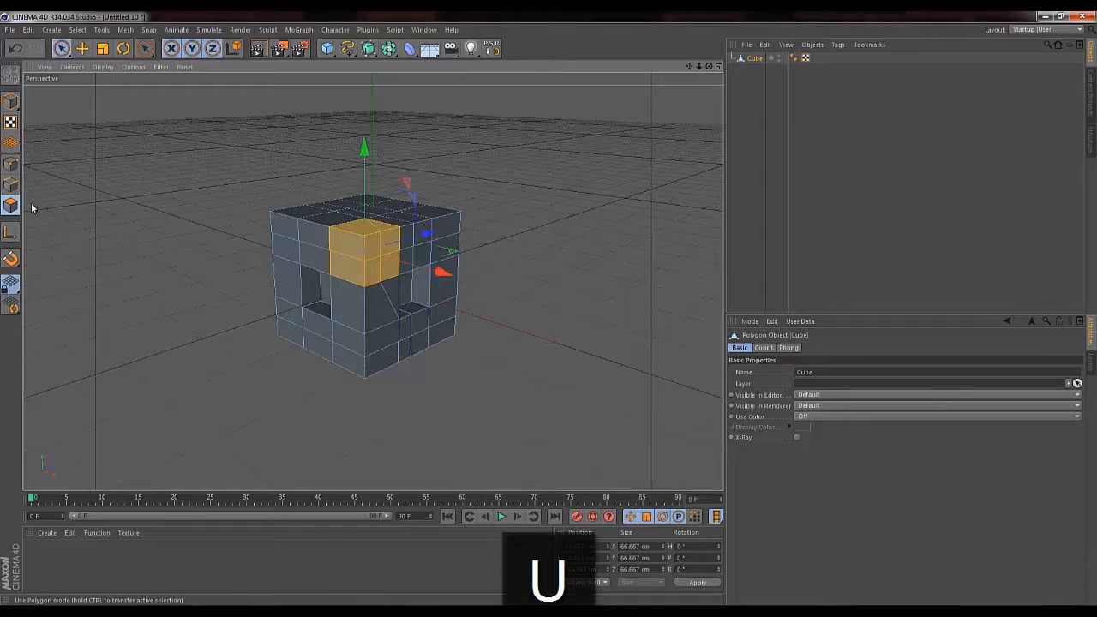
{"action": "left_click", "coordinate": [447, 239]}
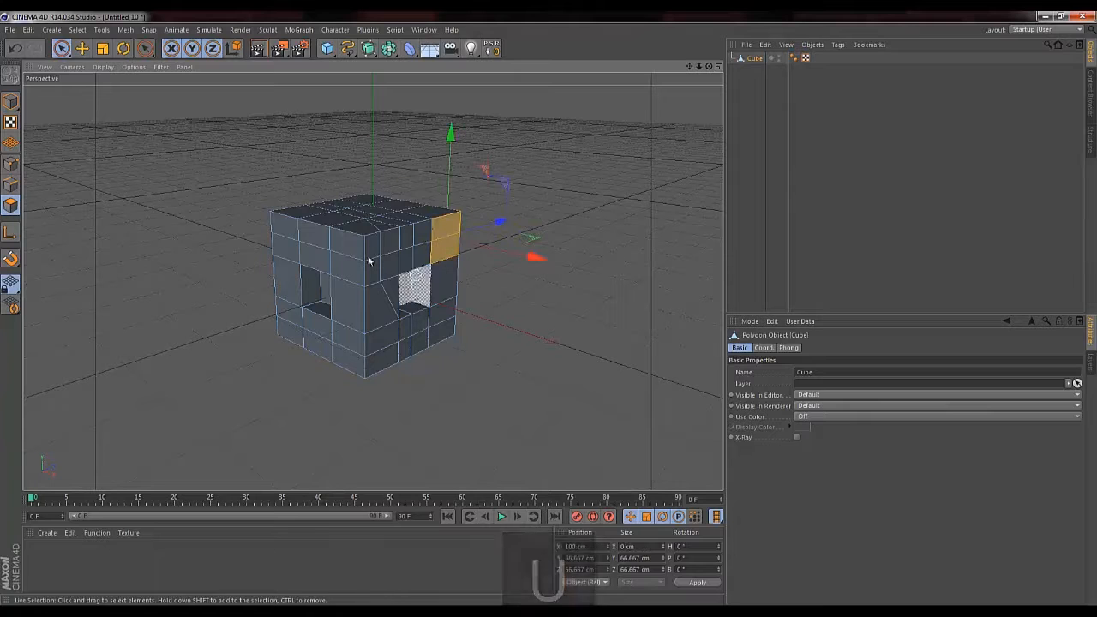
{"action": "key", "text": "u"}
{"action": "key", "text": "l"}
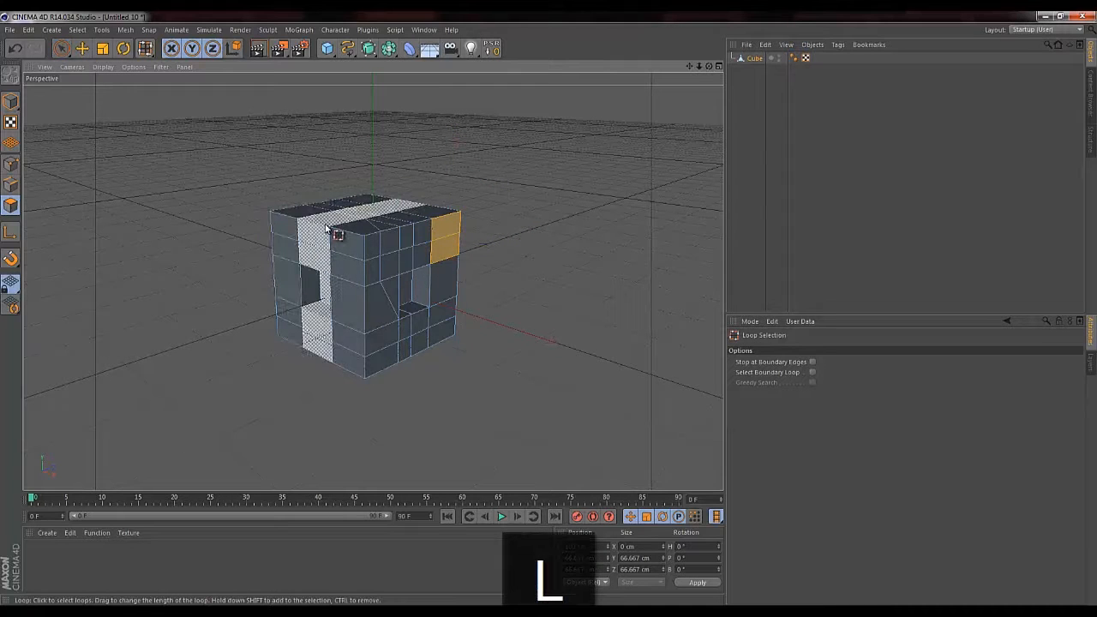
{"action": "left_click", "coordinate": [327, 228]}
{"action": "key", "text": "d"}
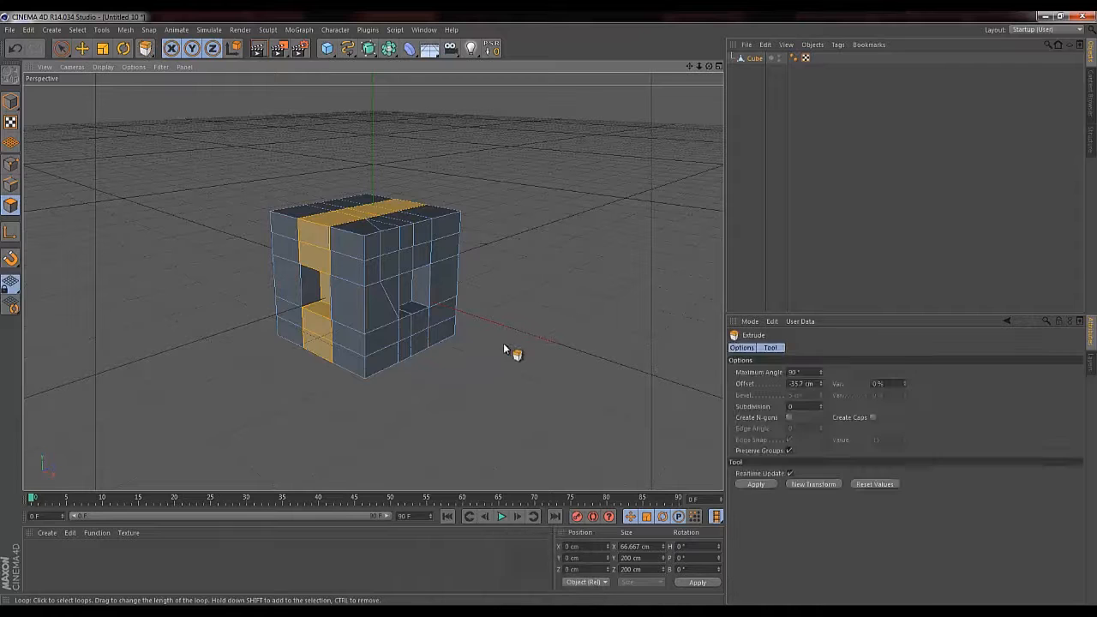
{"action": "left_click_drag", "start_coordinate": [503, 342], "coordinate": [551, 308]}
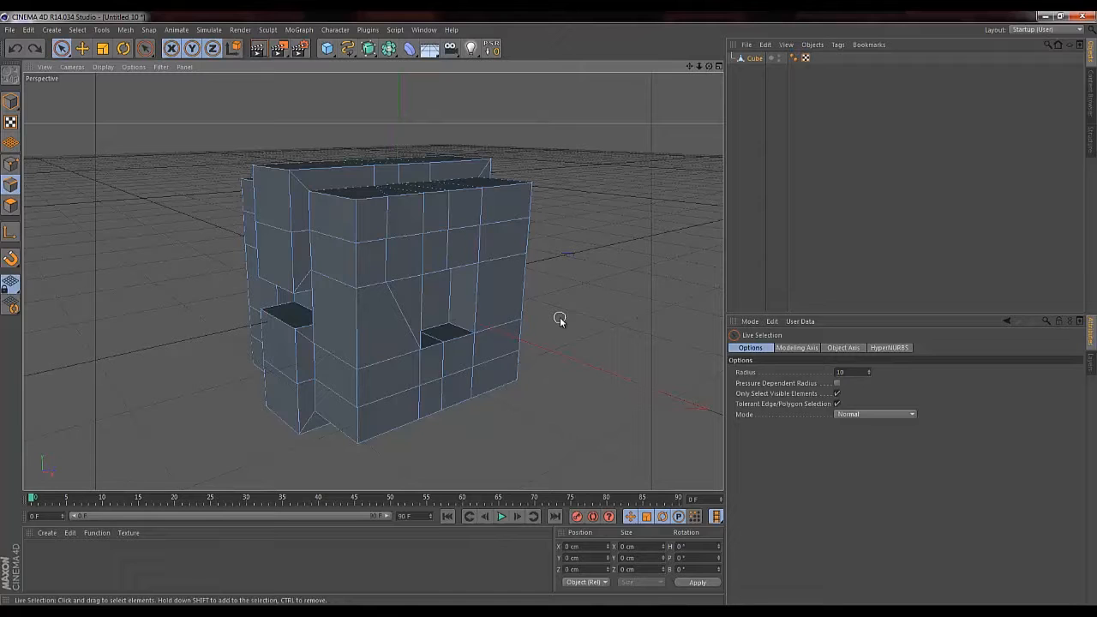
Use the Bridge tool to connect the two opposite vertical edges of the opening in the cube's side face
{"action": "key", "text": "m"}
{"action": "key", "text": "m"}
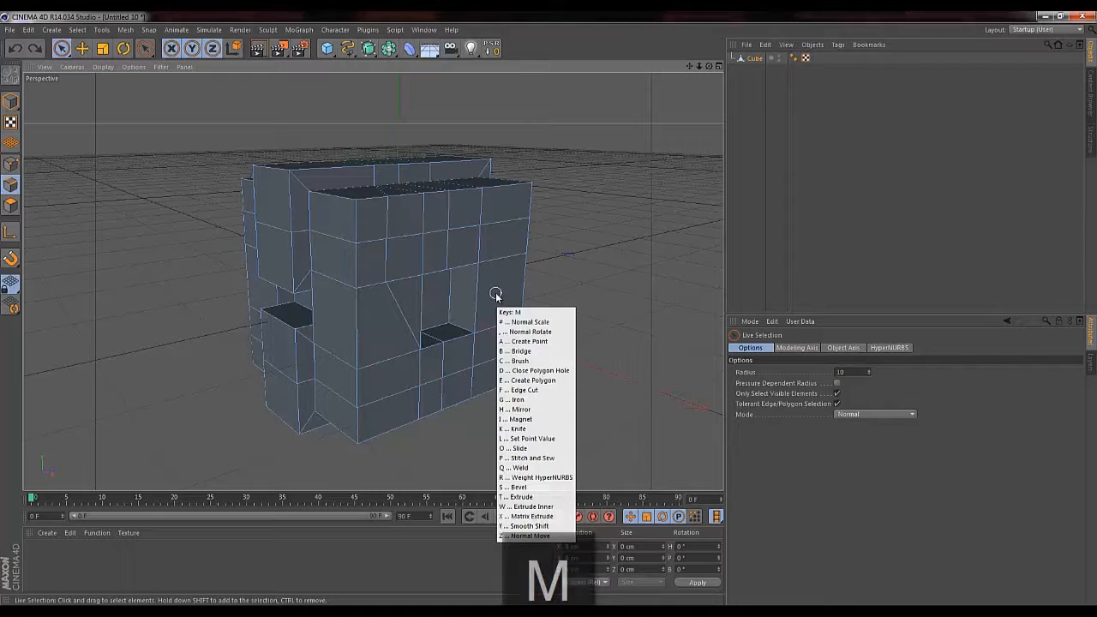
{"action": "key", "text": "b"}
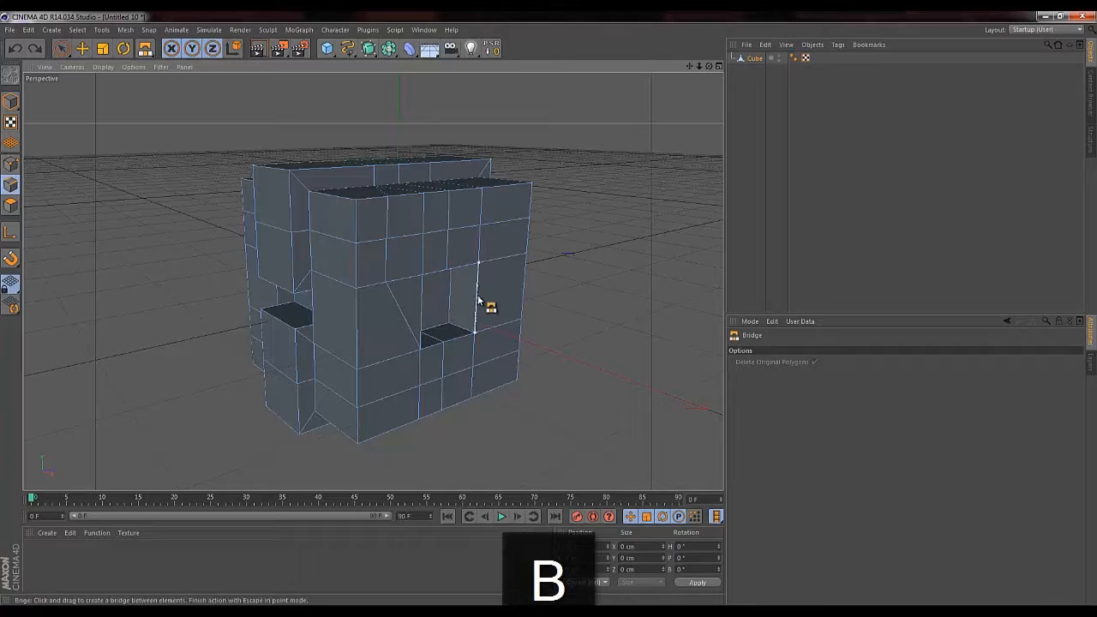
{"action": "left_click_drag", "start_coordinate": [477, 302], "coordinate": [425, 331]}
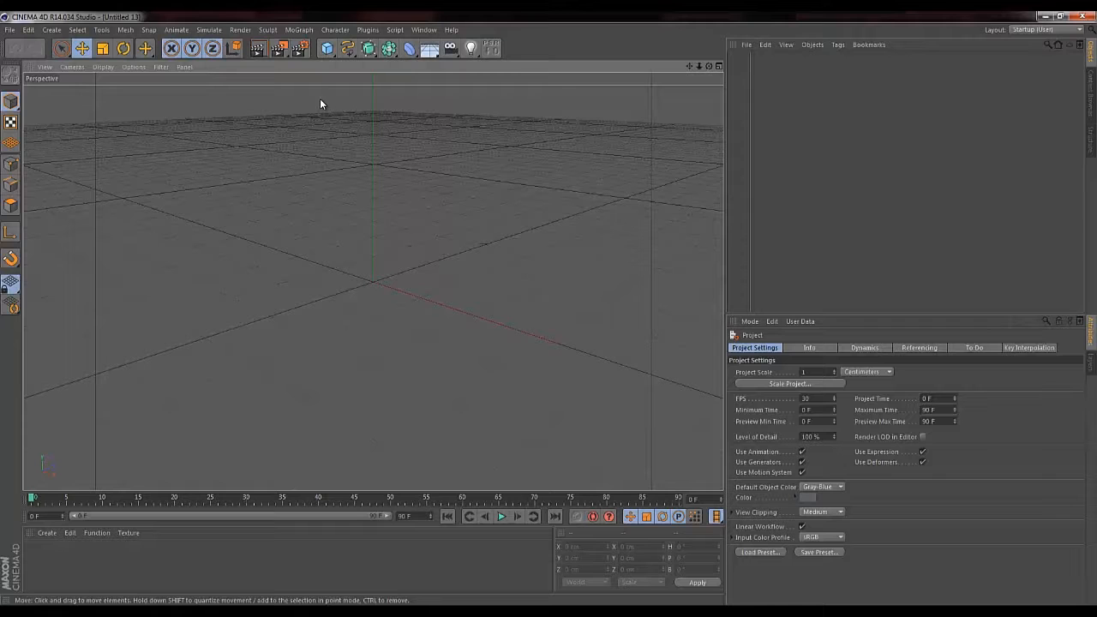
Add a cube primitive and scale it down uniformly to about 122 cm per side
{"action": "left_click", "coordinate": [329, 51]}
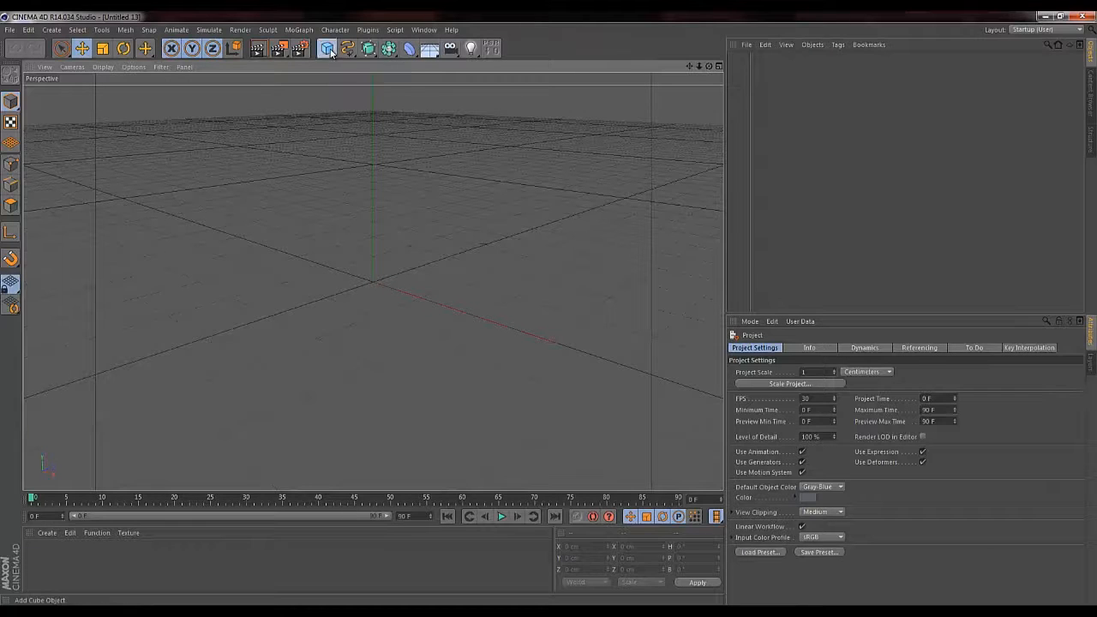
{"action": "key", "text": "t"}
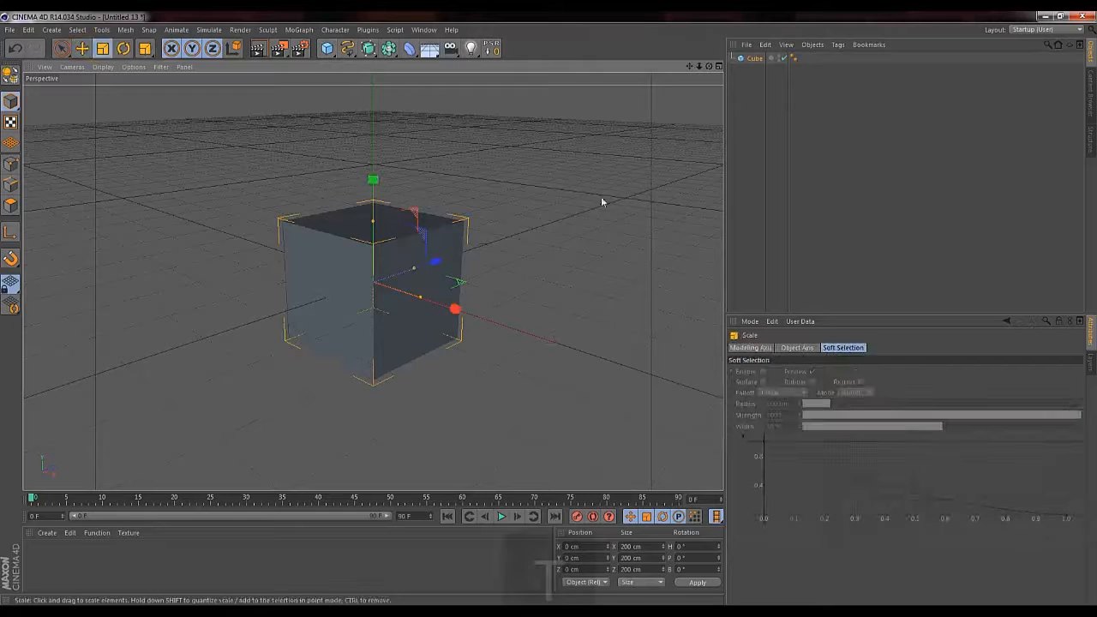
{"action": "left_click_drag", "start_coordinate": [600, 197], "coordinate": [520, 291]}
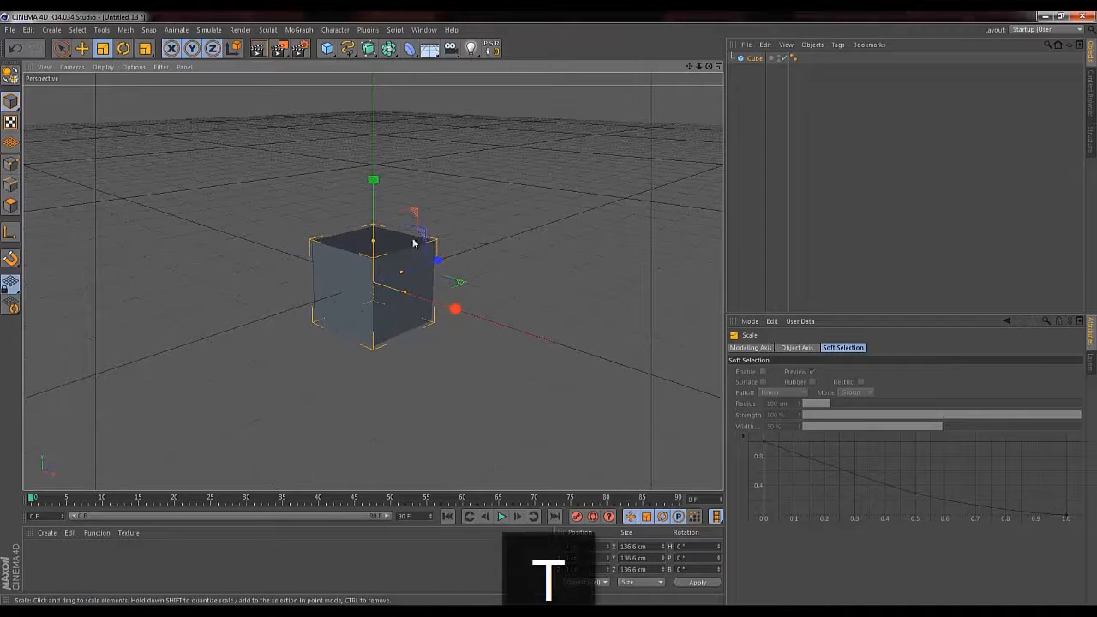
{"action": "left_click_drag", "start_coordinate": [517, 203], "coordinate": [502, 220]}
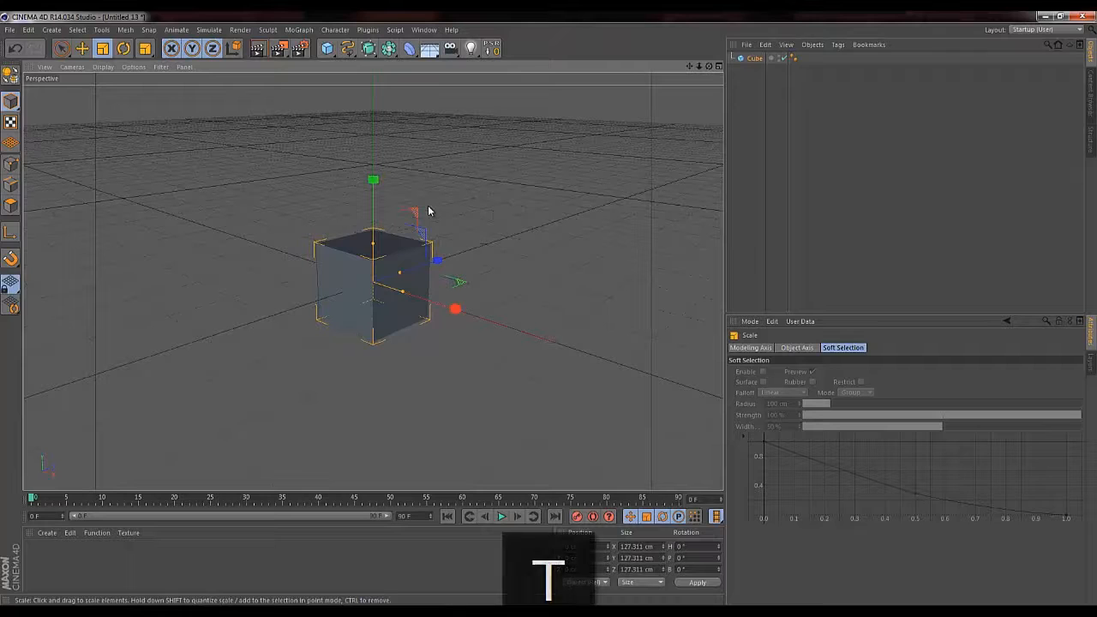
{"action": "left_click_drag", "start_coordinate": [483, 192], "coordinate": [508, 290]}
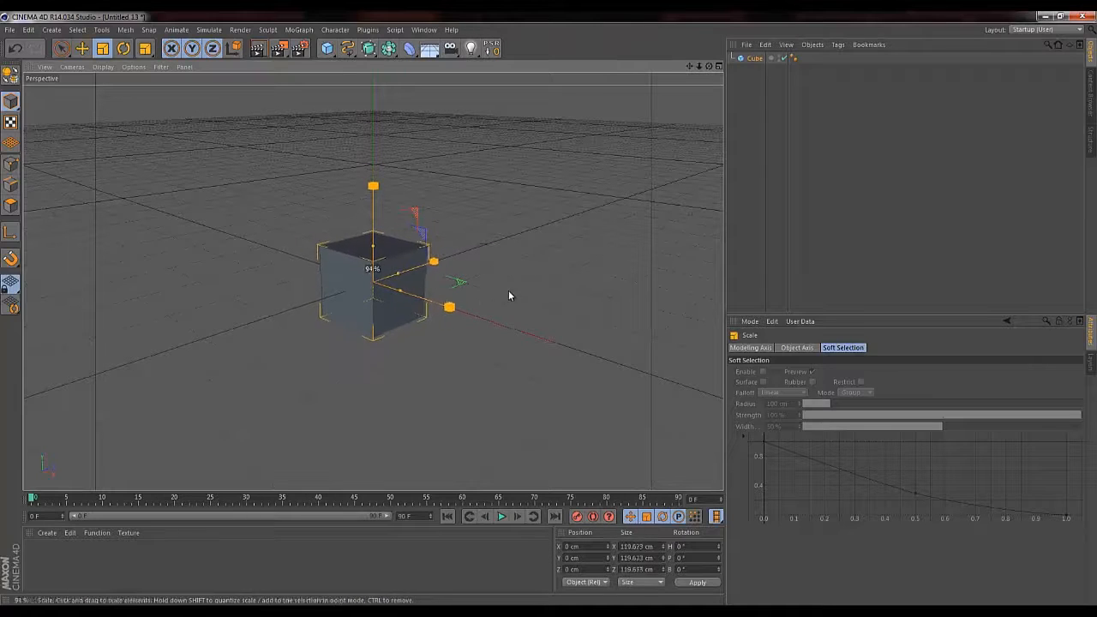
Move the cube along Z and duplicate it into a spaced row of four, from about Z -332 cm to Z 596 cm
{"action": "key", "text": "space"}
{"action": "left_click_drag", "start_coordinate": [443, 264], "coordinate": [262, 318]}
{"action": "mouse_move", "coordinate": [756, 59]}
{"action": "left_mouse_down", "text": "ctrl"}
{"action": "mouse_move", "coordinate": [757, 92]}
{"action": "mouse_move", "coordinate": [755, 78]}
{"action": "left_mouse_up", "text": "ctrl"}
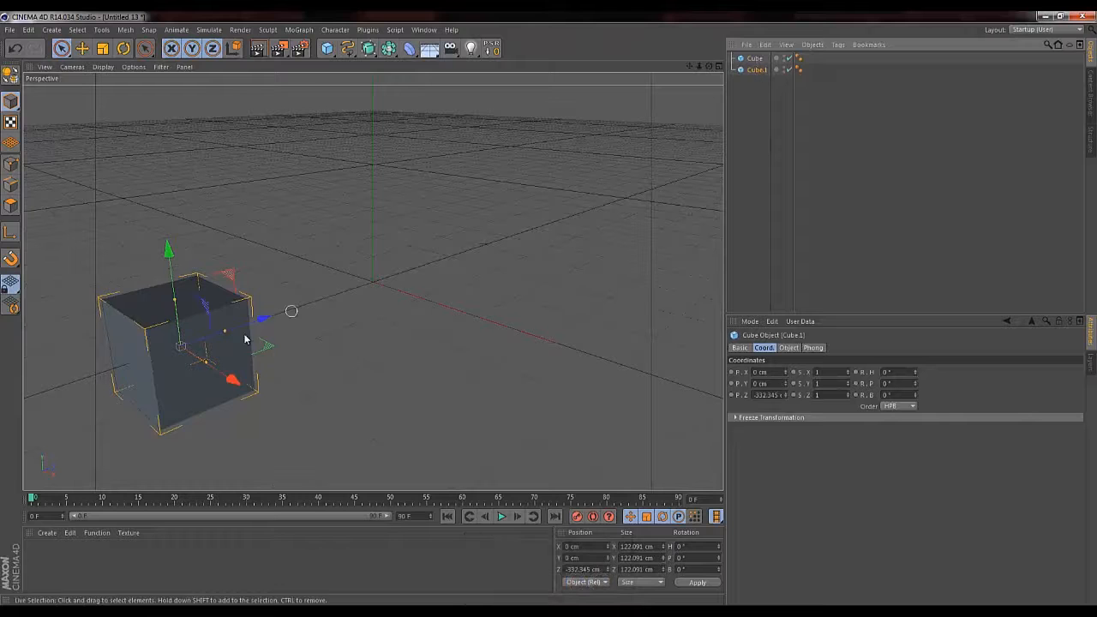
{"action": "left_click_drag", "start_coordinate": [262, 317], "coordinate": [383, 286]}
{"action": "left_click_drag", "start_coordinate": [755, 69], "coordinate": [759, 82], "text": "ctrl"}
{"action": "left_click_drag", "start_coordinate": [386, 277], "coordinate": [587, 215]}
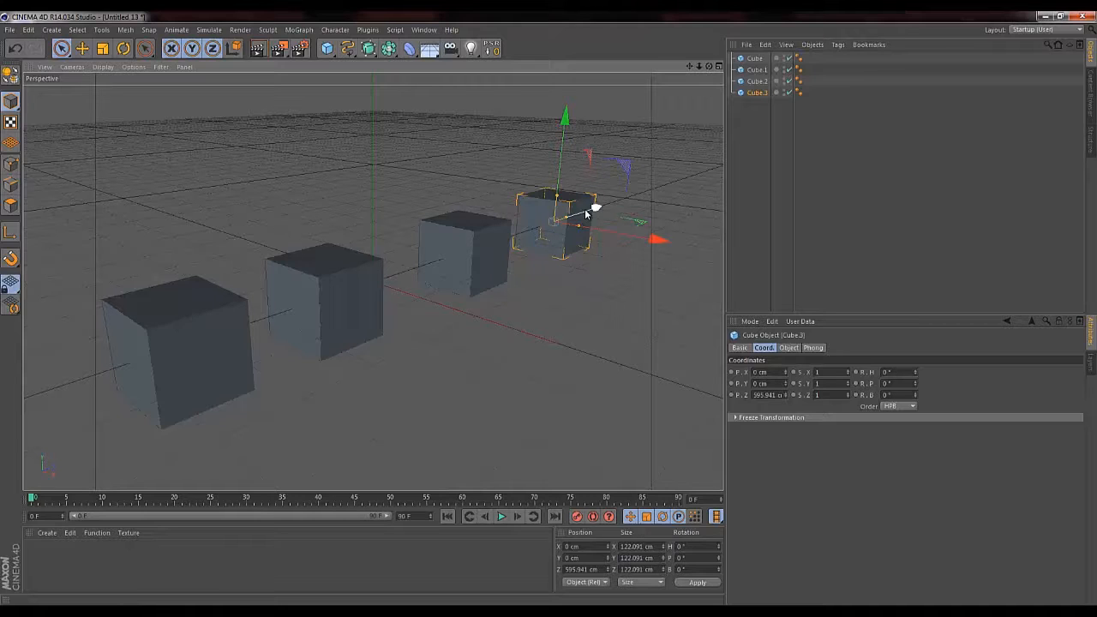
Try shifting the last two cubes one by one farther along Z, and undo both moves
{"action": "left_click_drag", "start_coordinate": [585, 215], "coordinate": [624, 199], "text": "ctrl"}
{"action": "left_click", "coordinate": [756, 80]}
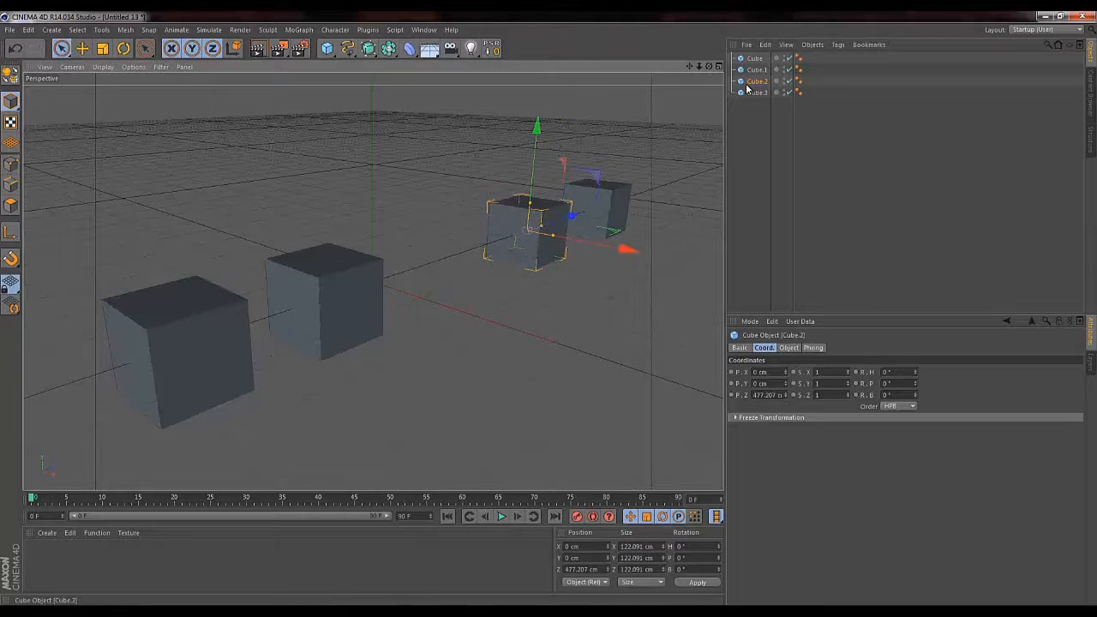
{"action": "key", "text": "ctrl+z"}
{"action": "left_click", "coordinate": [751, 91]}
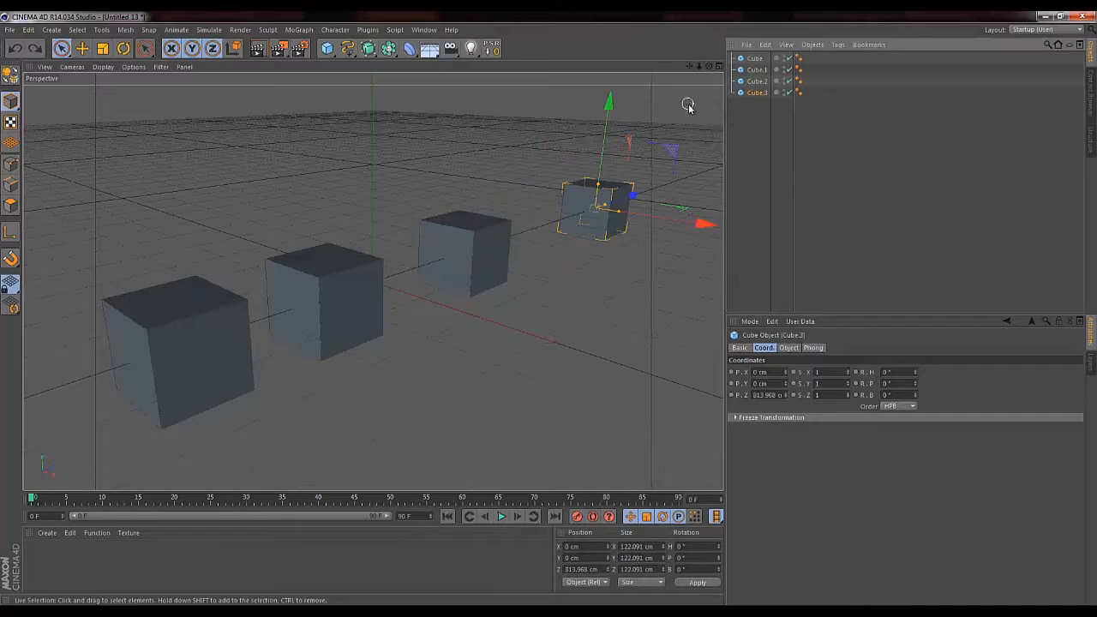
{"action": "key", "text": "ctrl+z"}
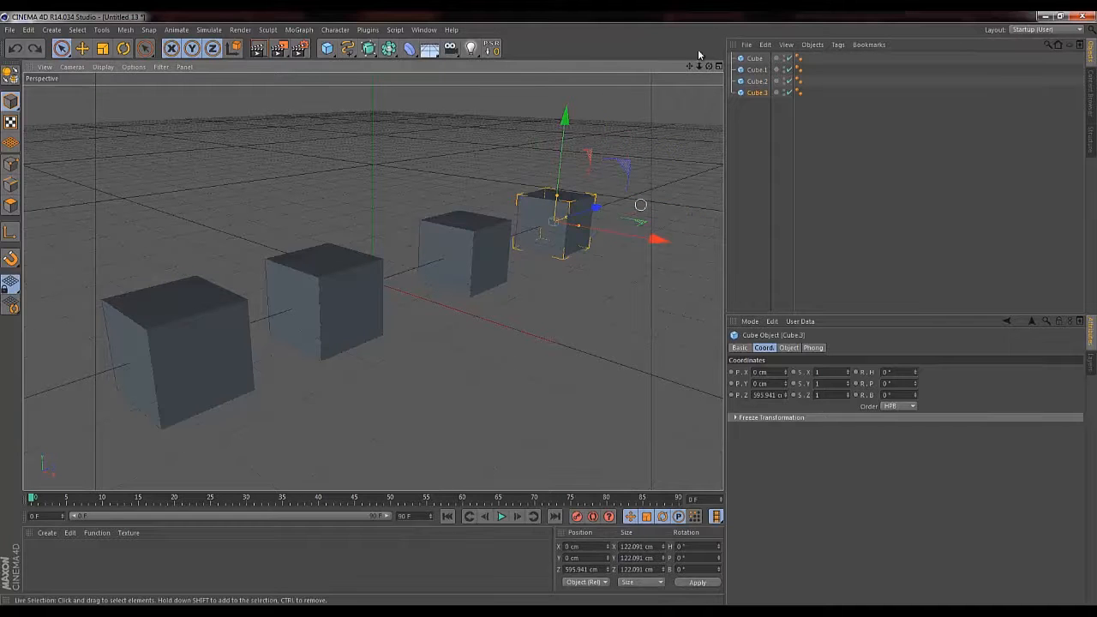
Try changing the shared Z position of all four cubes together to 126 cm, and undo it
{"action": "left_click", "coordinate": [757, 60], "text": "shift"}
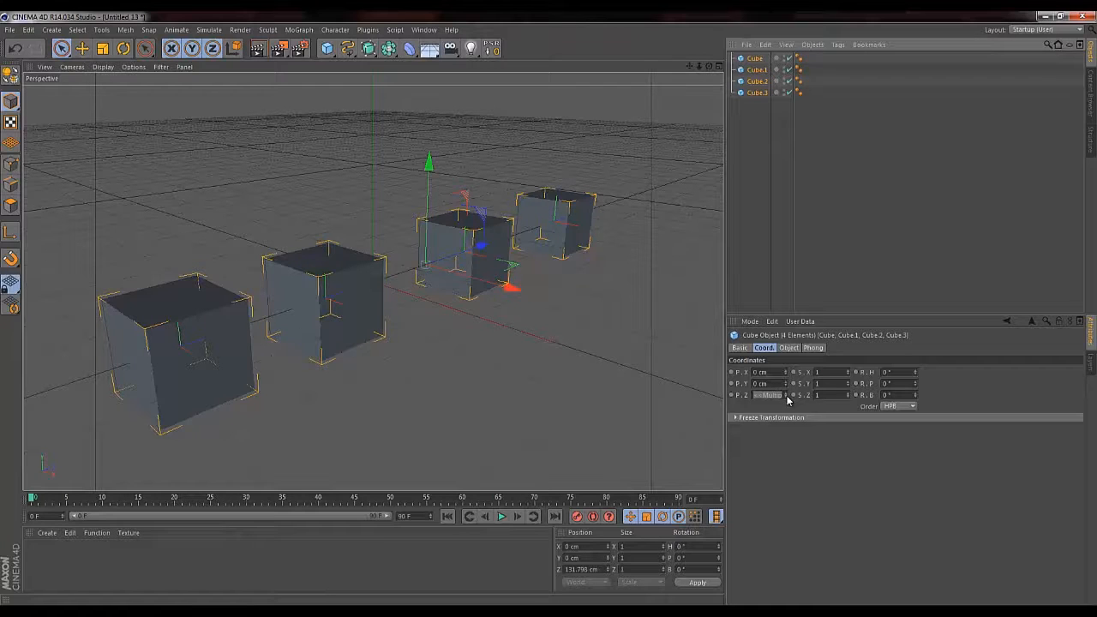
{"action": "left_click_drag", "start_coordinate": [786, 397], "coordinate": [787, 394]}
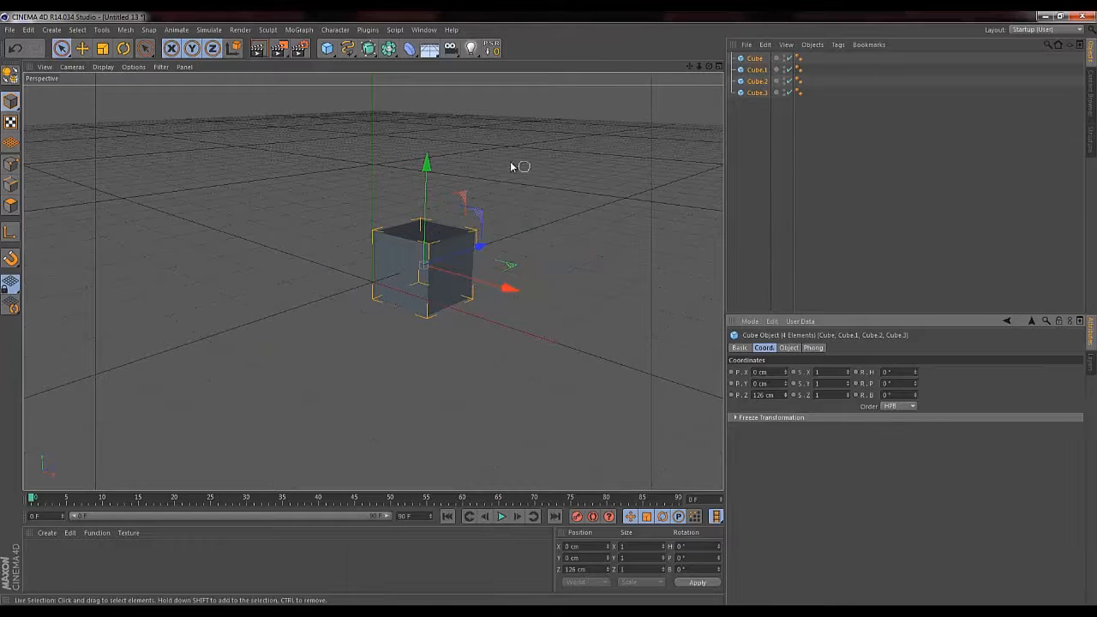
{"action": "key", "text": "ctrl+z"}
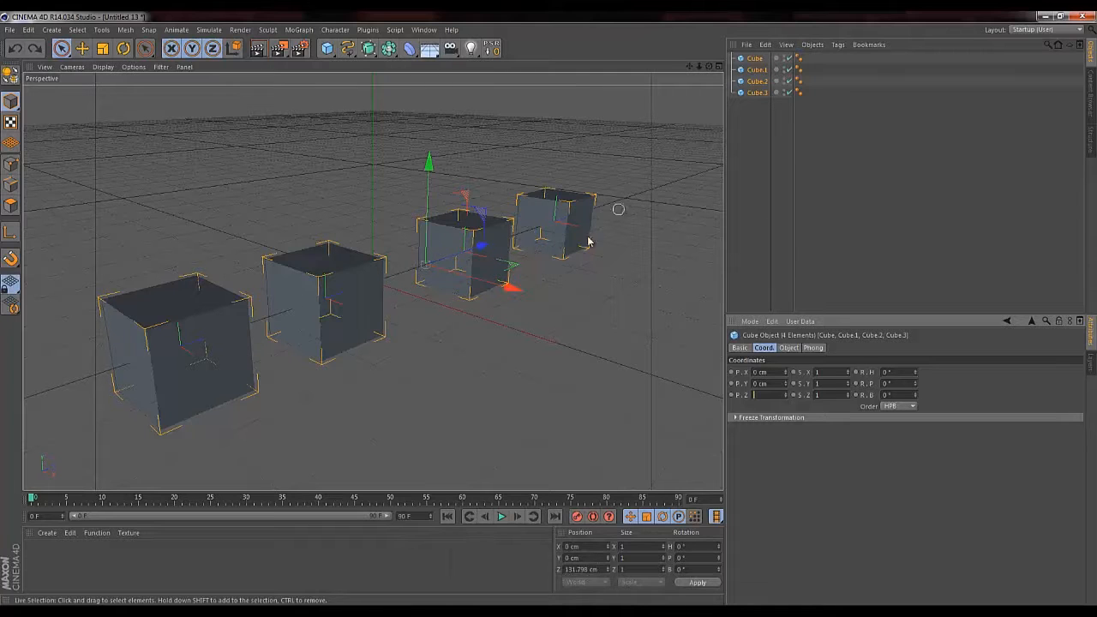
Select all four cubes and offset each one's Z position by 30 cm with the relative expression x + 30
{"action": "left_click", "coordinate": [757, 106]}
{"action": "left_click", "coordinate": [757, 93]}
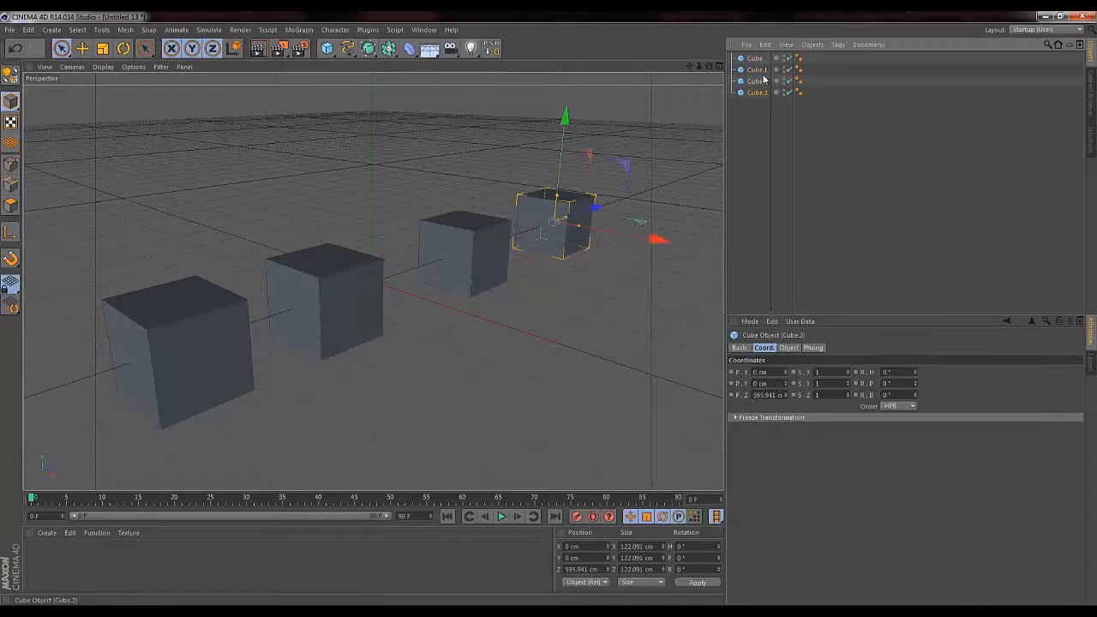
{"action": "left_click", "coordinate": [757, 59], "text": "shift"}
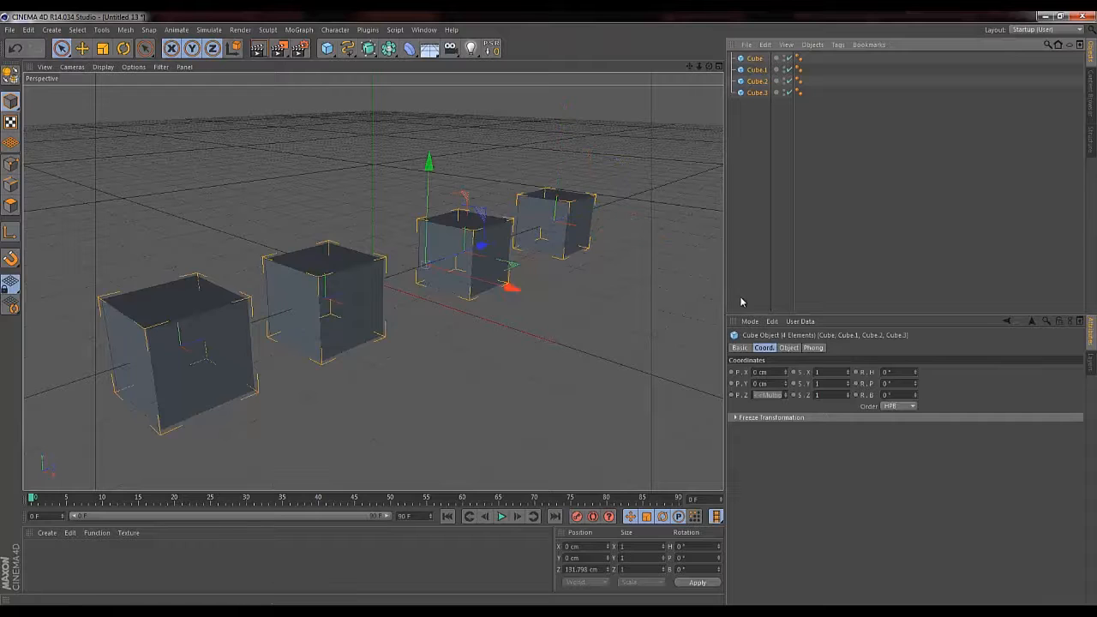
{"action": "left_click", "coordinate": [769, 395]}
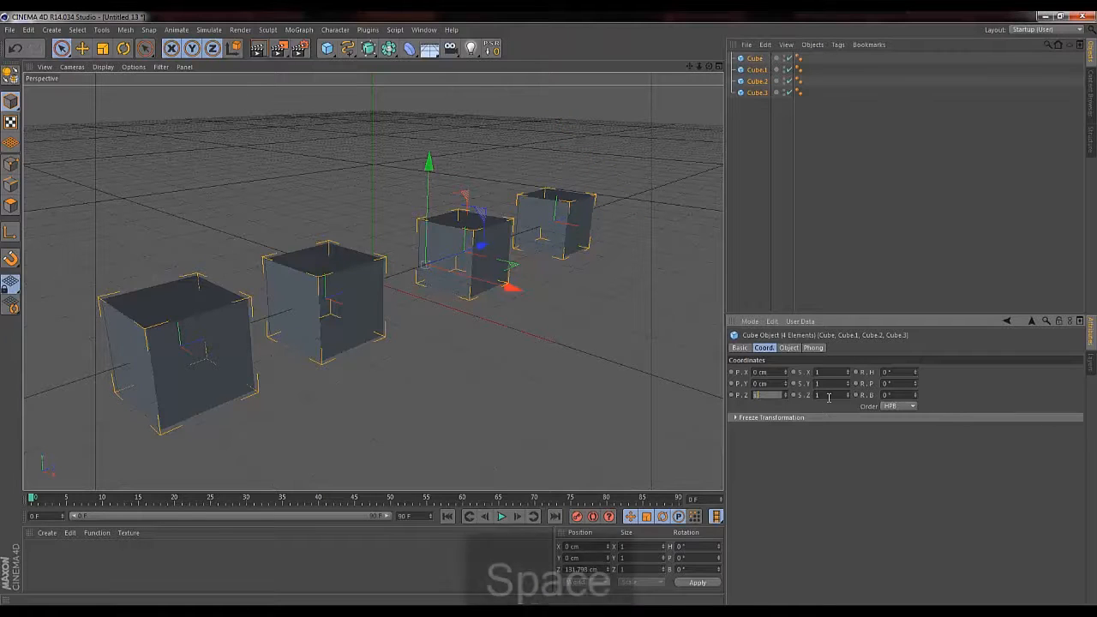
{"action": "type", "text": "+ 0"}
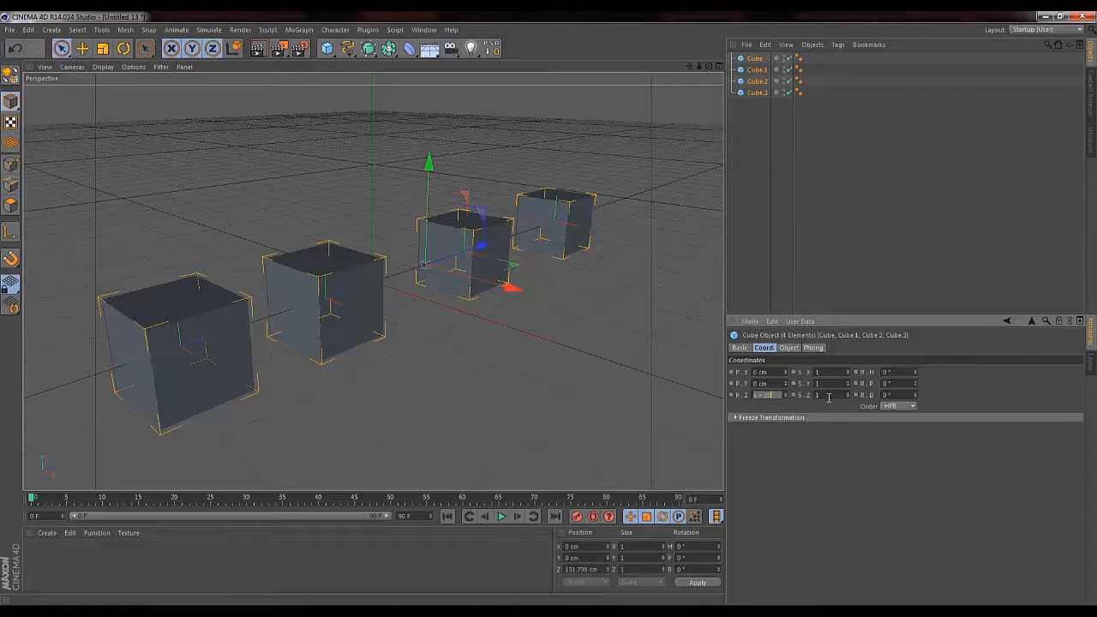
{"action": "key", "text": "Return"}
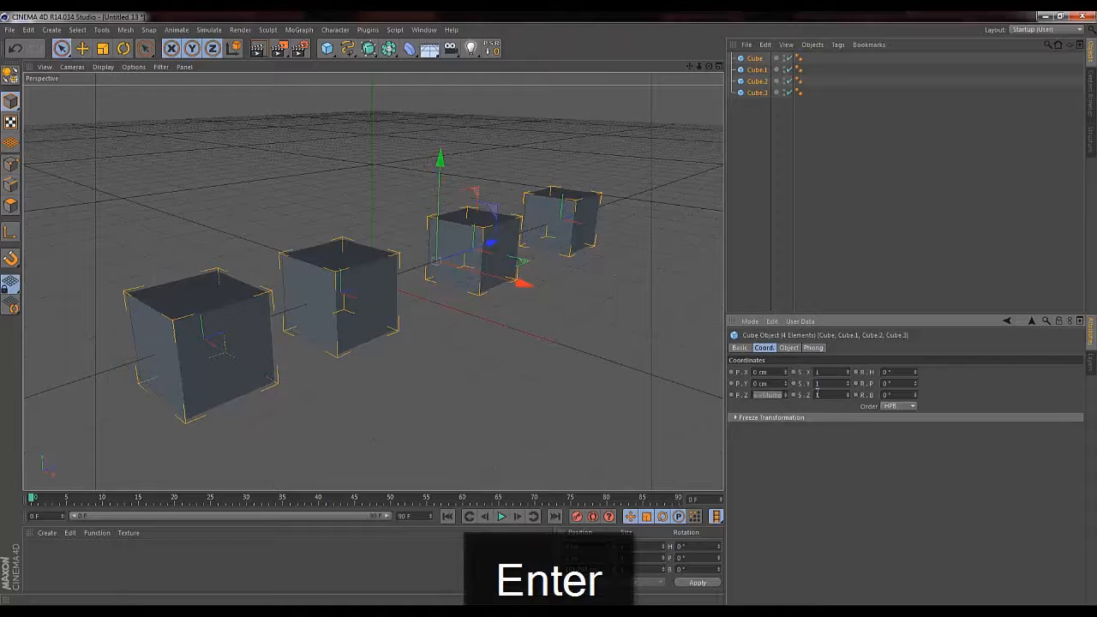
Rotate the cubes individually to different pitch angles, with the farthest at 90° and the nearest at 306°
{"action": "left_click", "coordinate": [757, 111]}
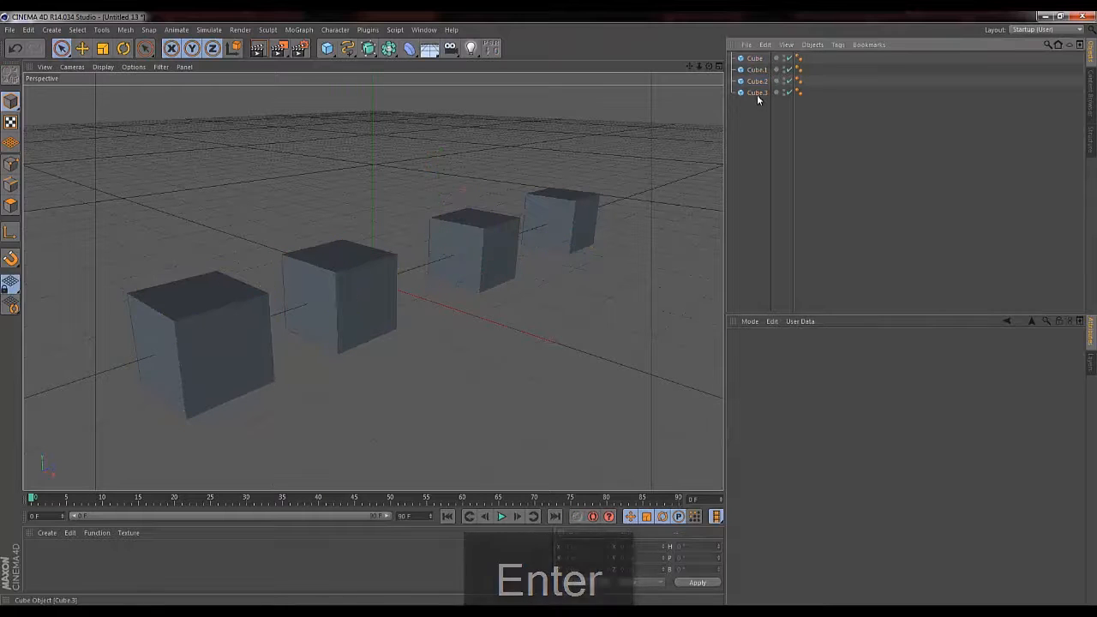
{"action": "left_click", "coordinate": [757, 93]}
{"action": "left_click_drag", "start_coordinate": [915, 384], "coordinate": [917, 379]}
{"action": "left_click", "coordinate": [757, 81]}
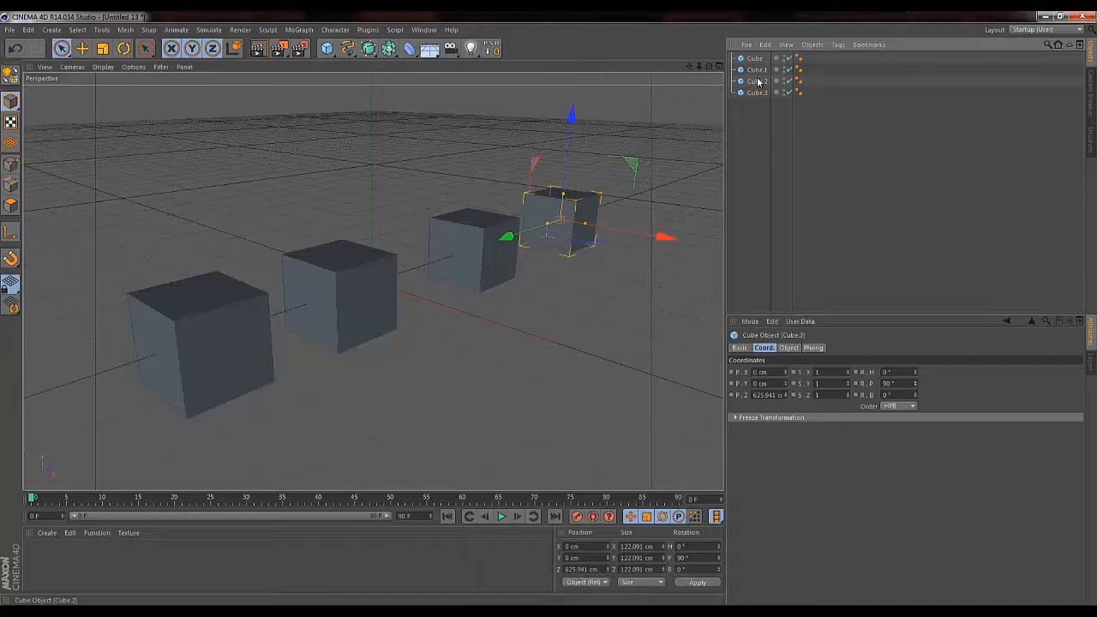
{"action": "left_click_drag", "start_coordinate": [915, 384], "coordinate": [916, 388]}
{"action": "left_click", "coordinate": [754, 70]}
{"action": "left_click", "coordinate": [754, 58]}
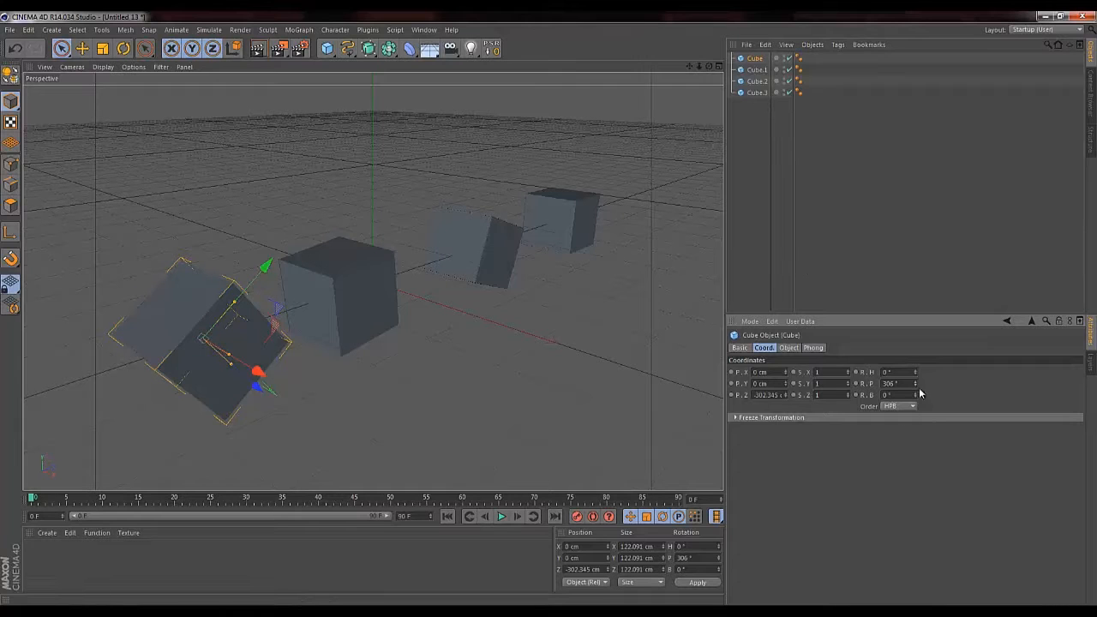
Try changing the pitch of all four cubes together to 26°, and undo it
{"action": "left_click", "coordinate": [754, 92], "text": "shift"}
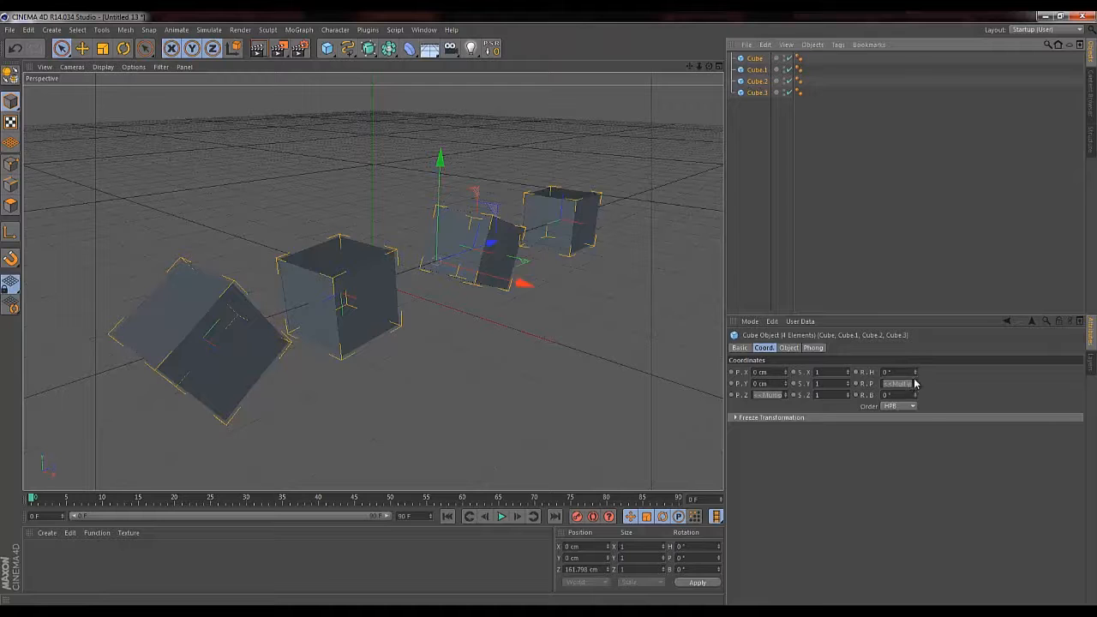
{"action": "left_click_drag", "start_coordinate": [915, 383], "coordinate": [915, 387]}
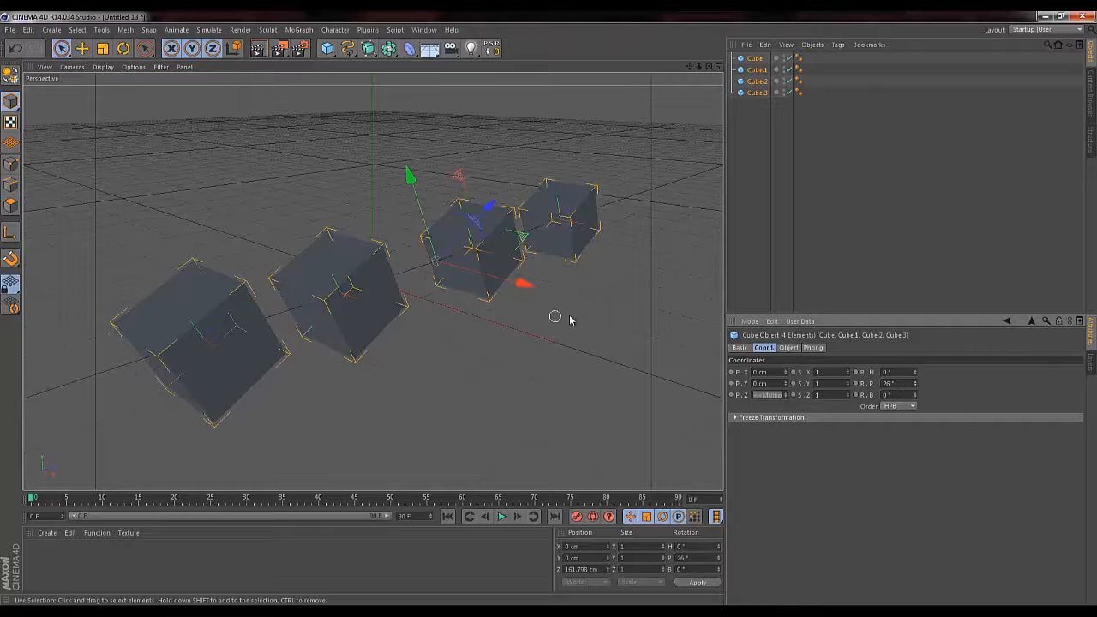
{"action": "key", "text": "ctrl+z"}
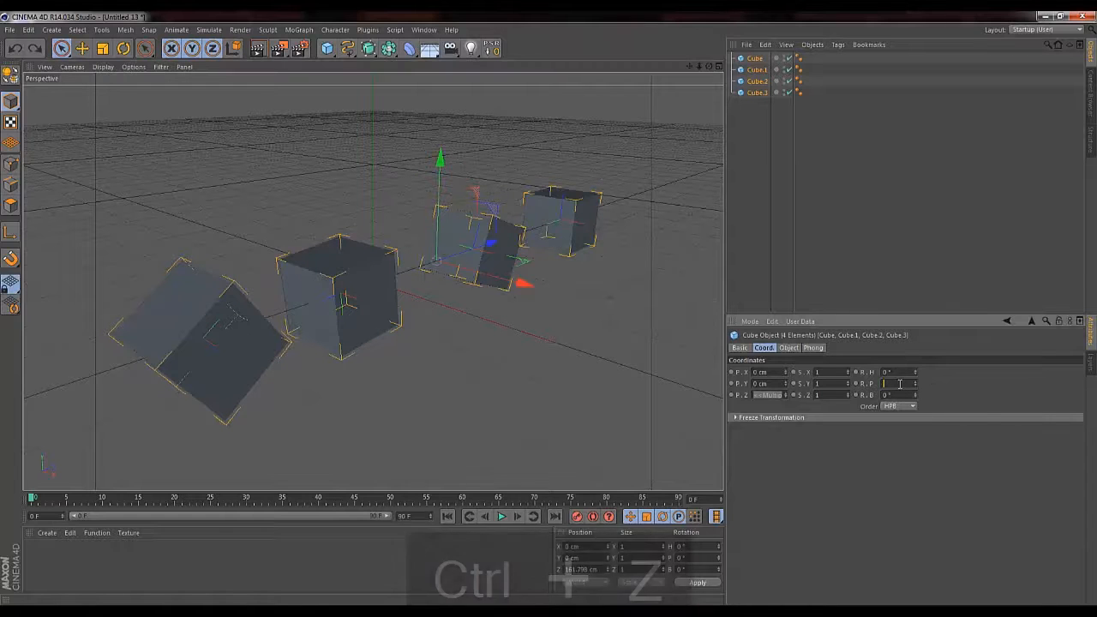
Increase the pitch of all four cubes by one common amount with a relative x + expression, and check the cubes individually
{"action": "type", "text": "+1"}
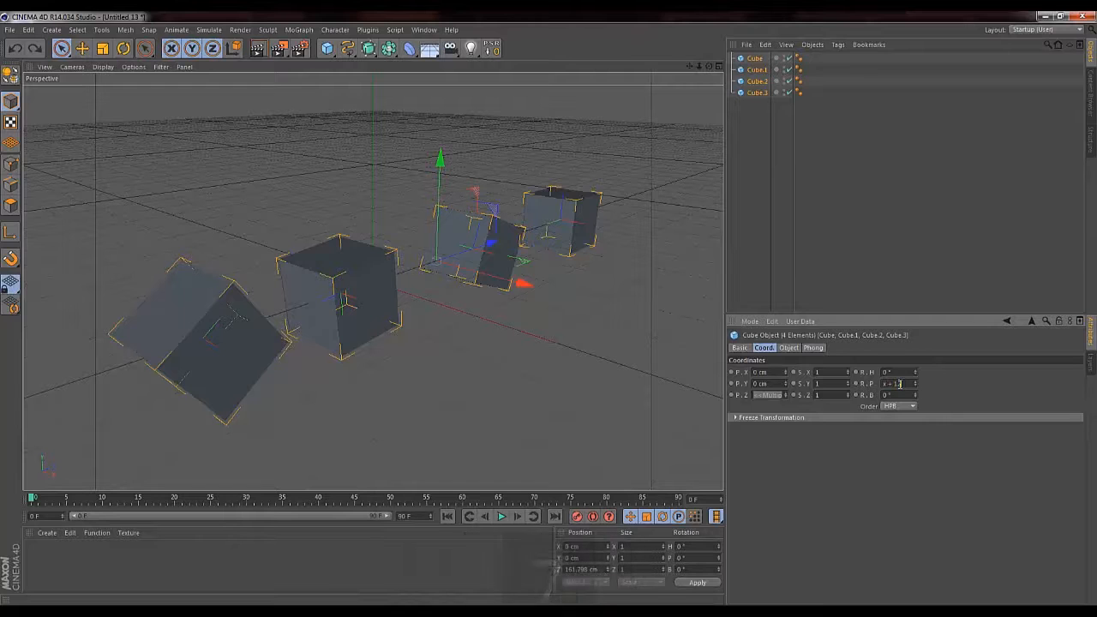
{"action": "type", "text": " 7"}
{"action": "key", "text": "Return"}
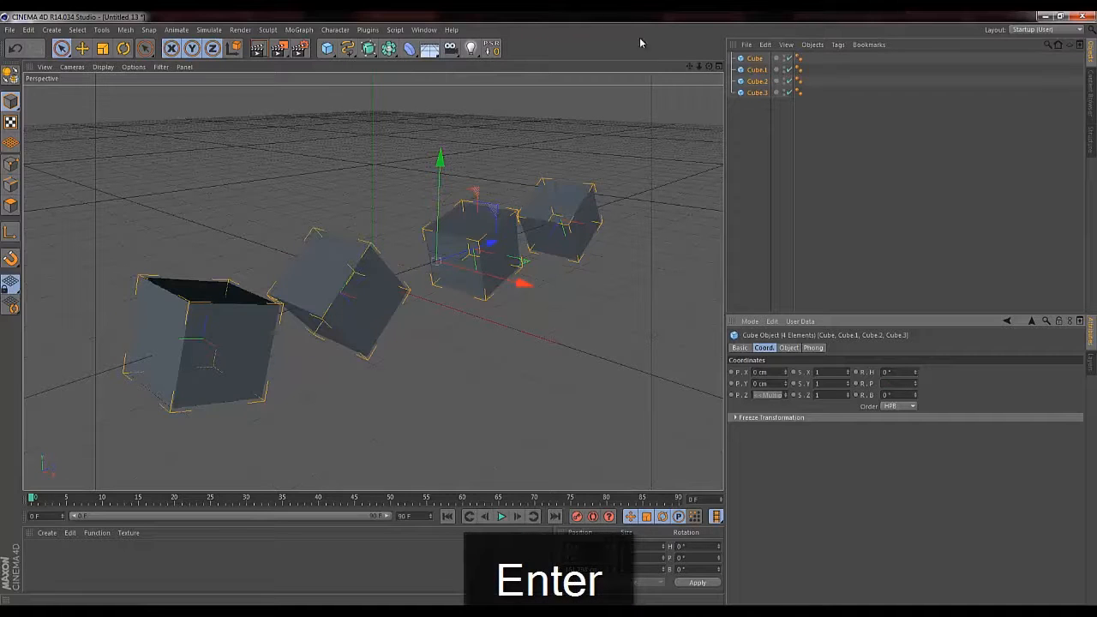
{"action": "left_click", "coordinate": [756, 61]}
{"action": "left_click", "coordinate": [758, 69]}
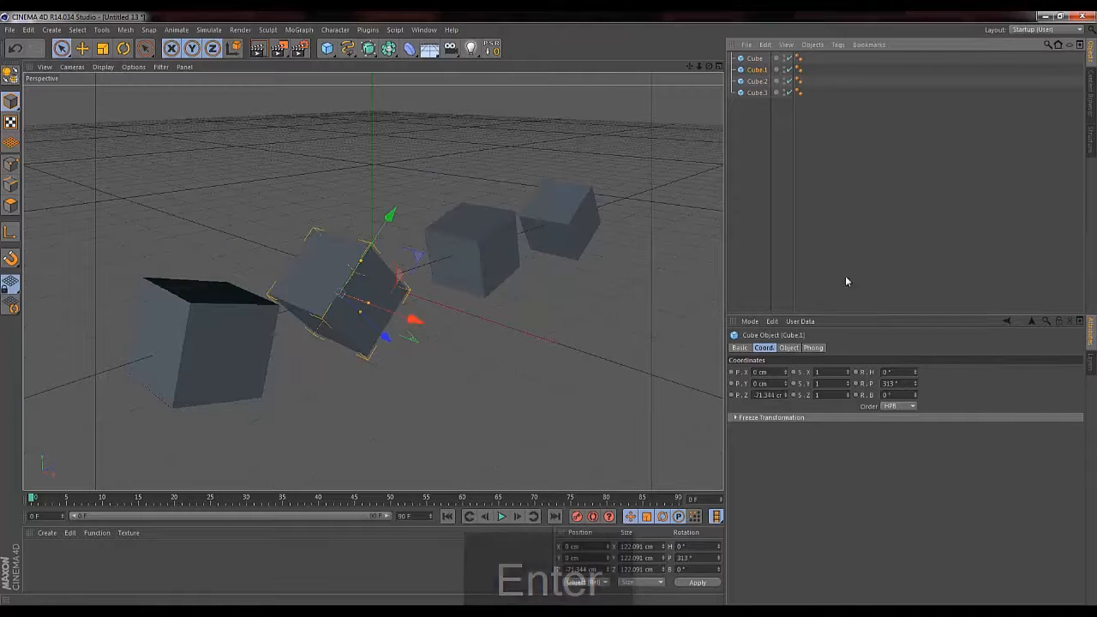
{"action": "left_click", "coordinate": [757, 81]}
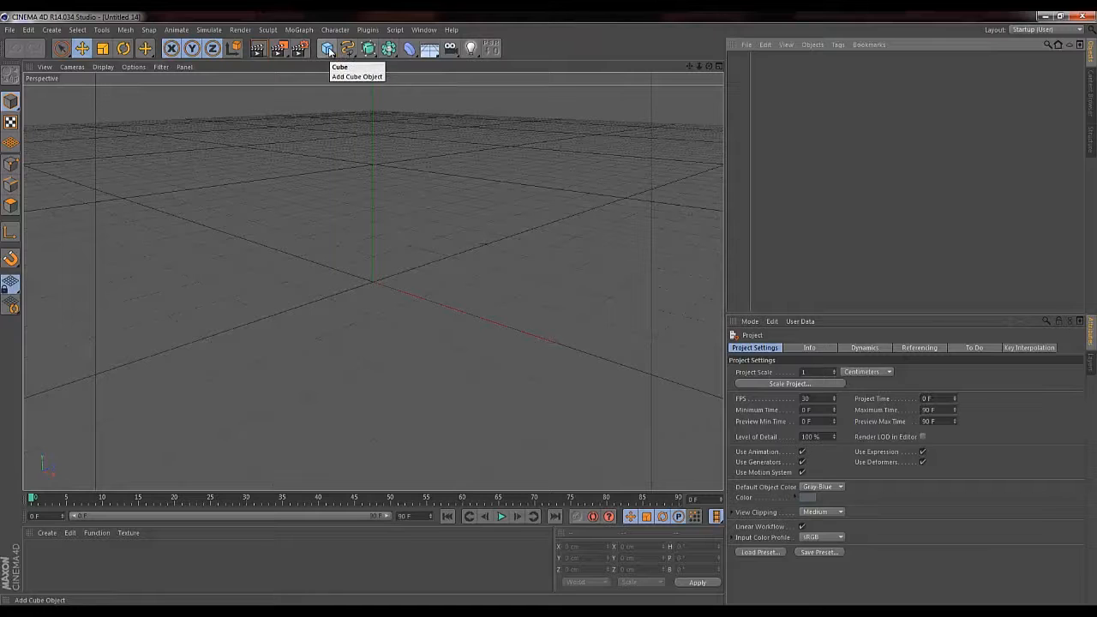
Add a default cube primitive to the new empty scene
{"action": "left_click", "coordinate": [329, 49]}
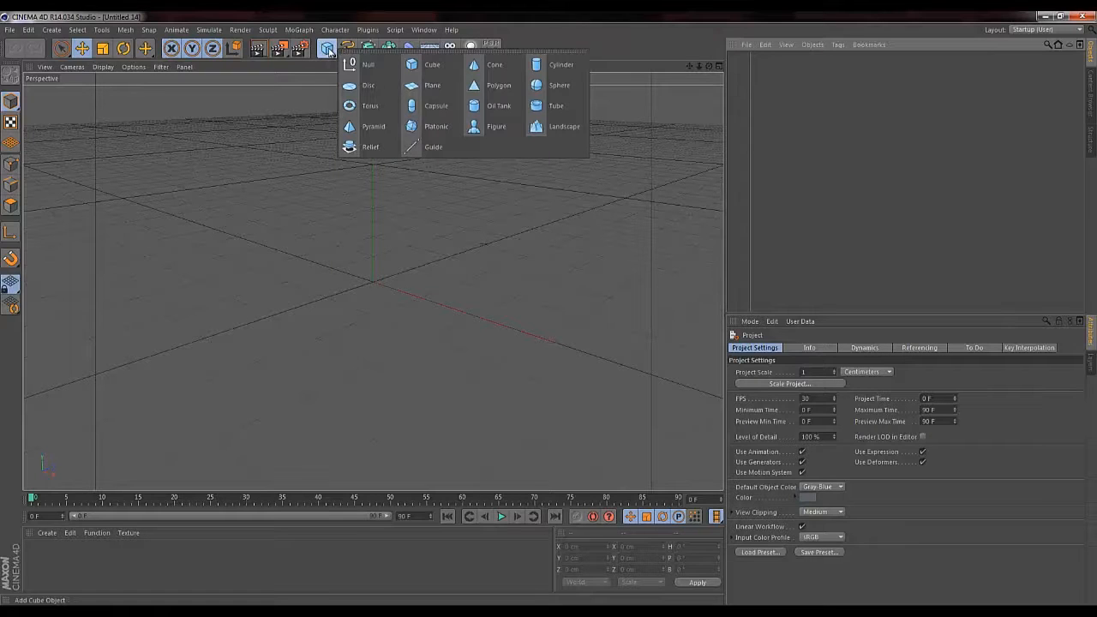
{"action": "left_click", "coordinate": [324, 51]}
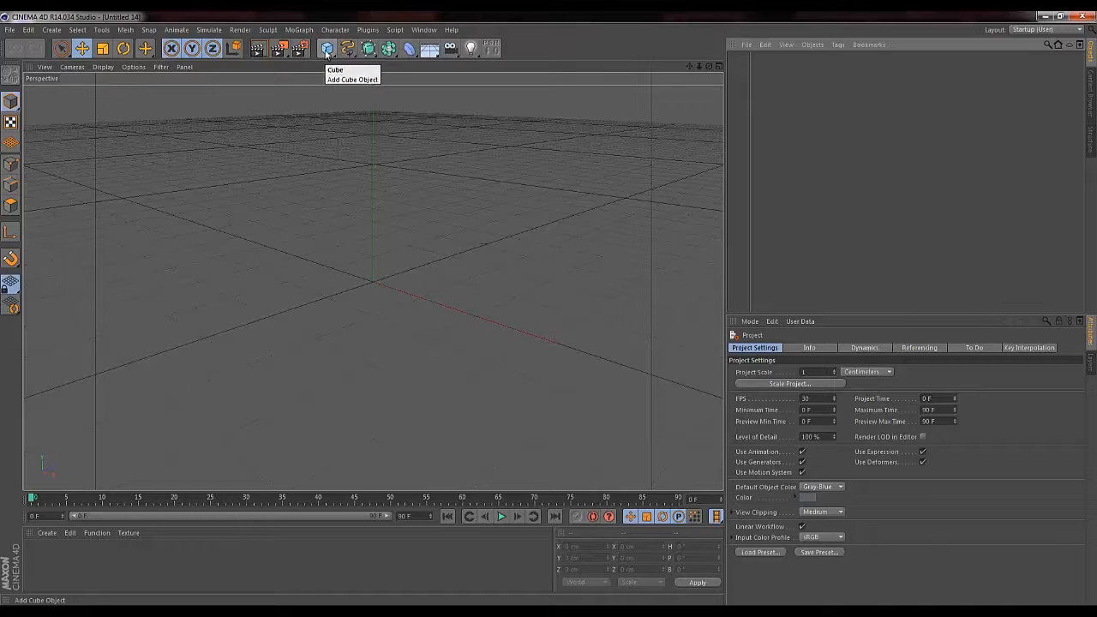
{"action": "left_click", "coordinate": [326, 49]}
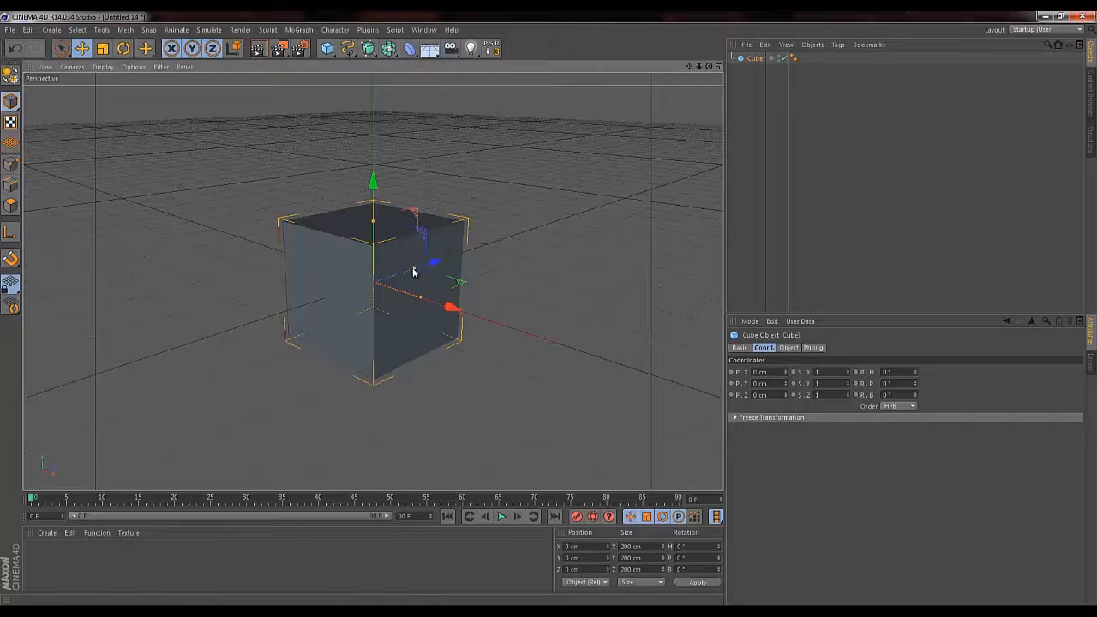
{"action": "key", "text": "ctrl+z"}
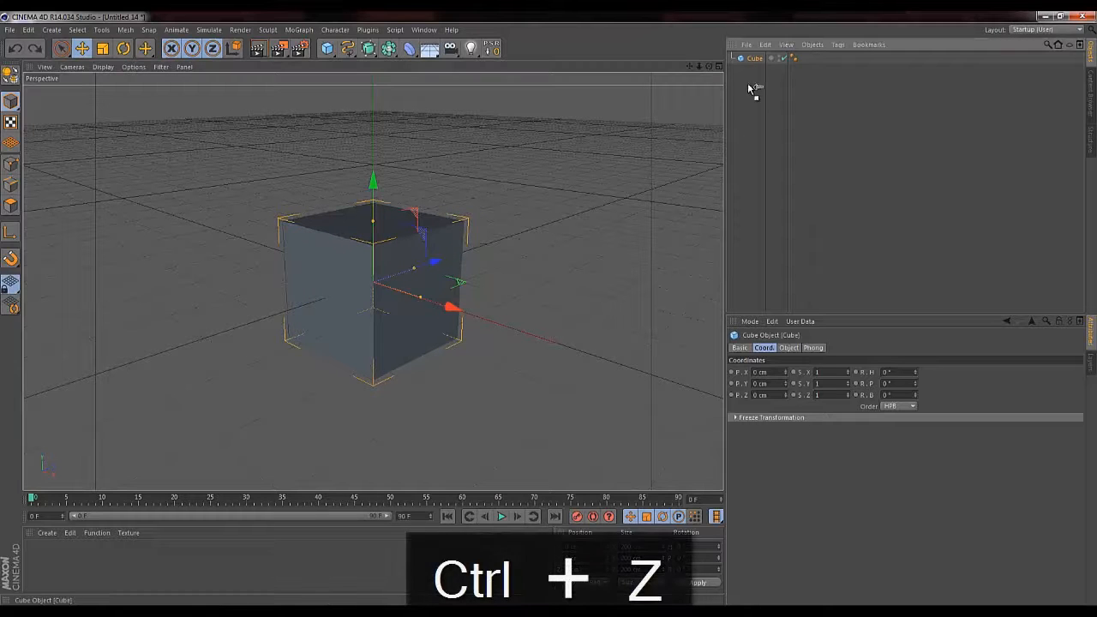
Duplicate the cube and resize the copy to about 172 cm in X, 476 cm in Y and 171 cm in Z
{"action": "left_click_drag", "start_coordinate": [748, 84], "coordinate": [748, 87], "text": "ctrl"}
{"action": "left_click_drag", "start_coordinate": [415, 270], "coordinate": [413, 295]}
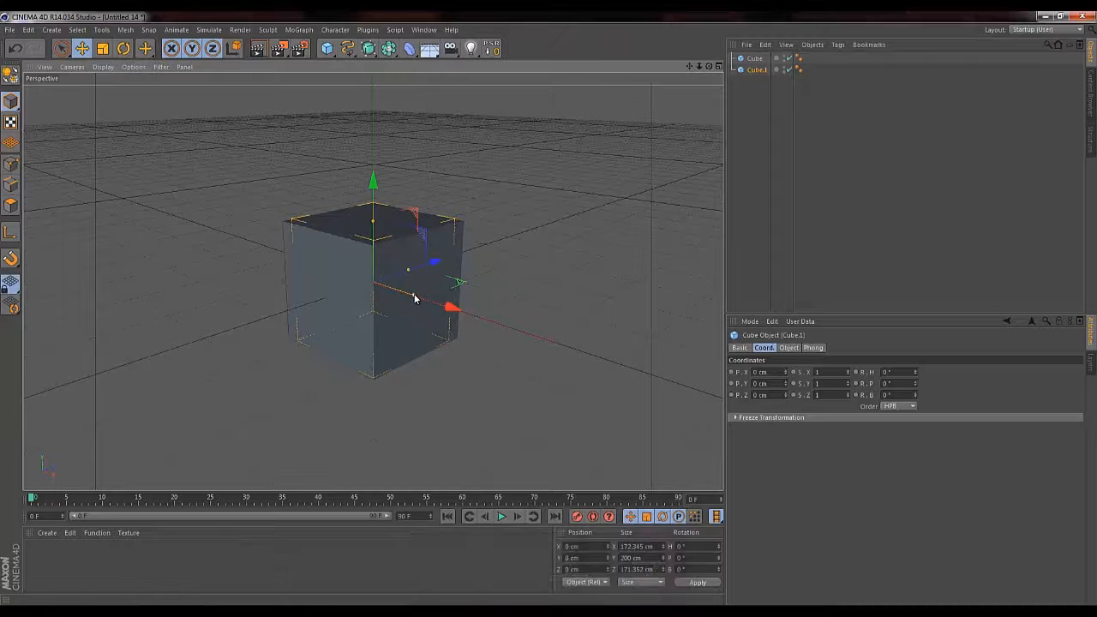
{"action": "left_click_drag", "start_coordinate": [374, 218], "coordinate": [369, 129]}
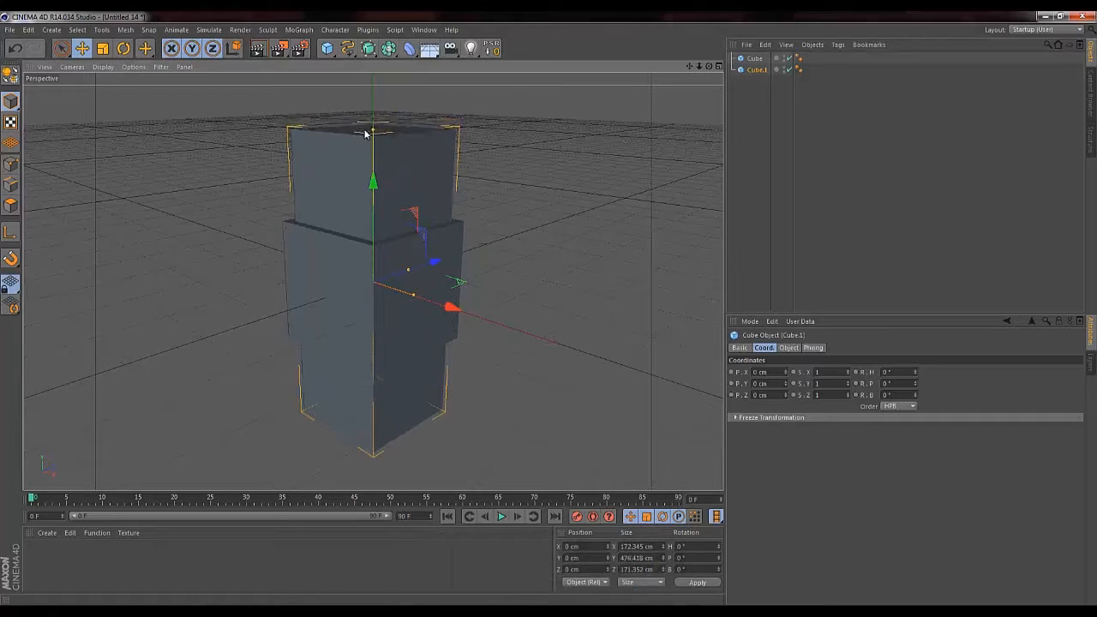
Add a Boole generator containing both cubes to subtract the tall narrow cube from the default cube, and inspect the objects
{"action": "left_click", "coordinate": [370, 49]}
{"action": "left_click", "coordinate": [390, 48]}
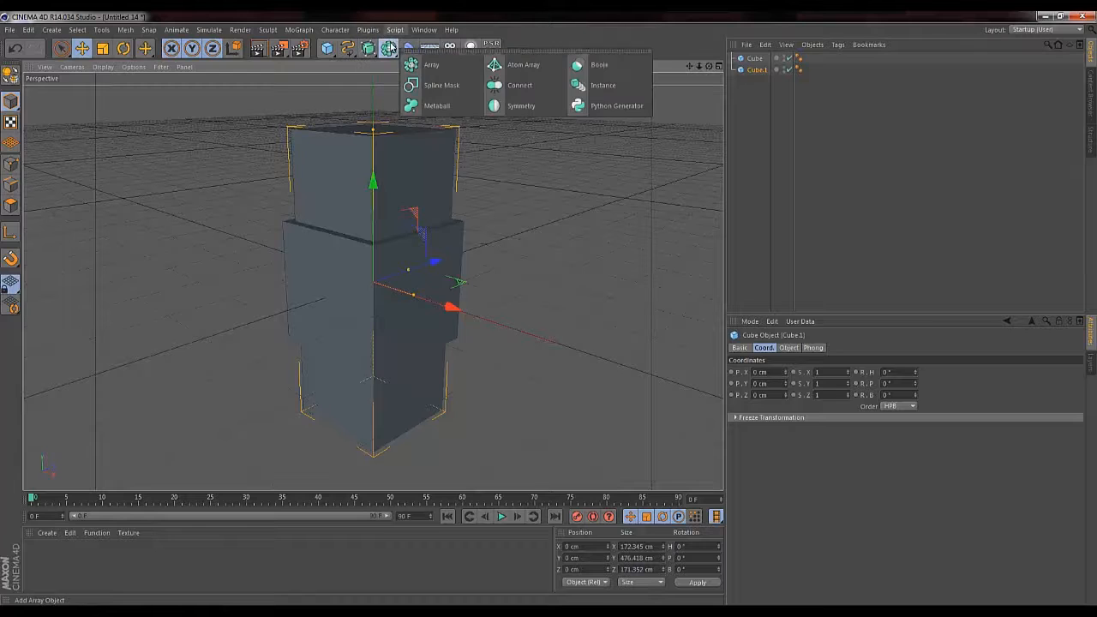
{"action": "left_click", "coordinate": [603, 65]}
{"action": "left_click_drag", "start_coordinate": [750, 62], "coordinate": [549, 305]}
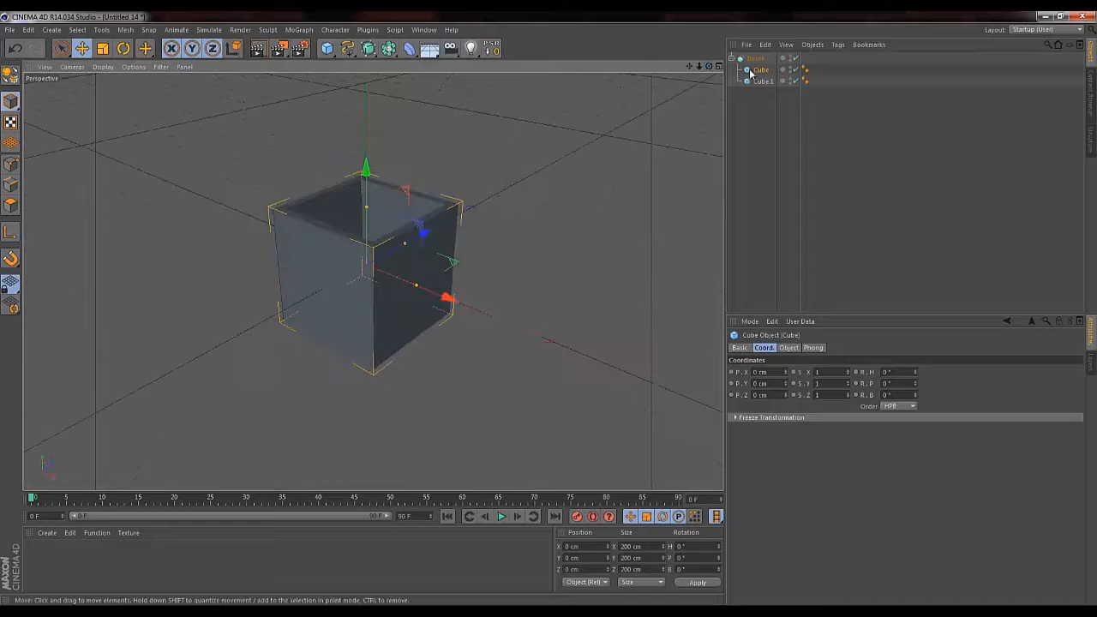
{"action": "left_click", "coordinate": [754, 58]}
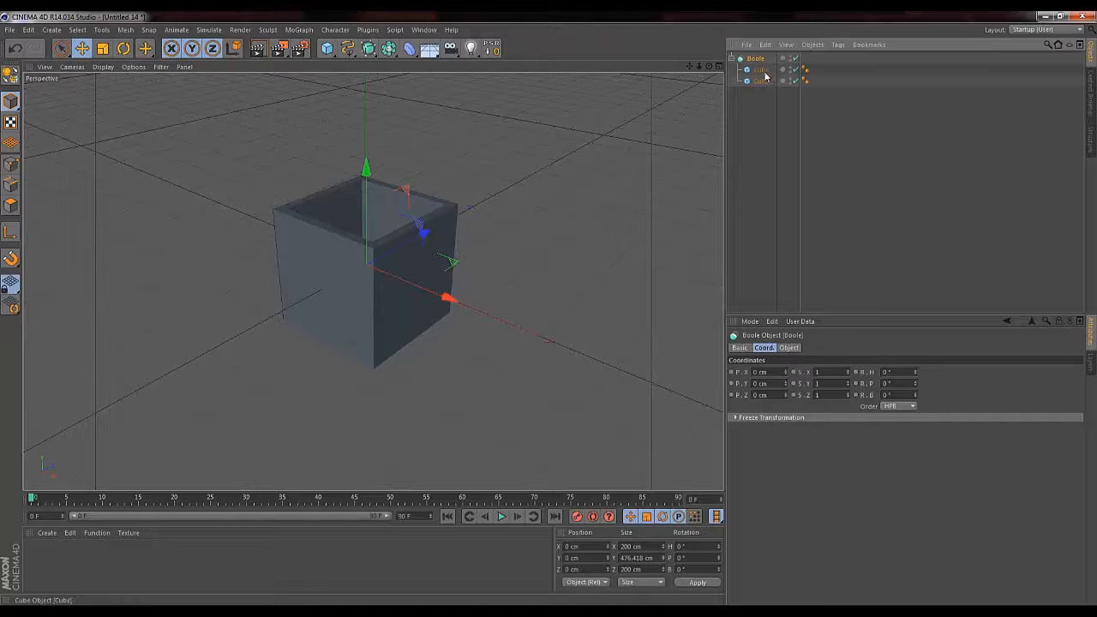
{"action": "left_click", "coordinate": [763, 71]}
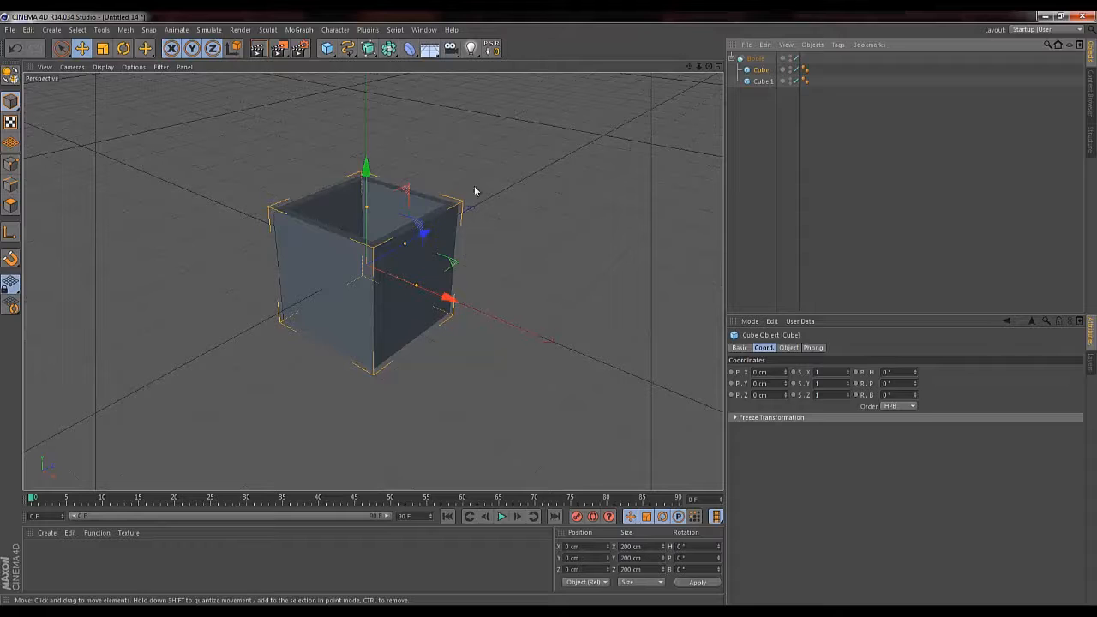
Delete the Boole with its cubes, and add a rectangle spline oriented in the XZ plane
{"action": "left_click", "coordinate": [760, 58]}
{"action": "key", "text": "Delete"}
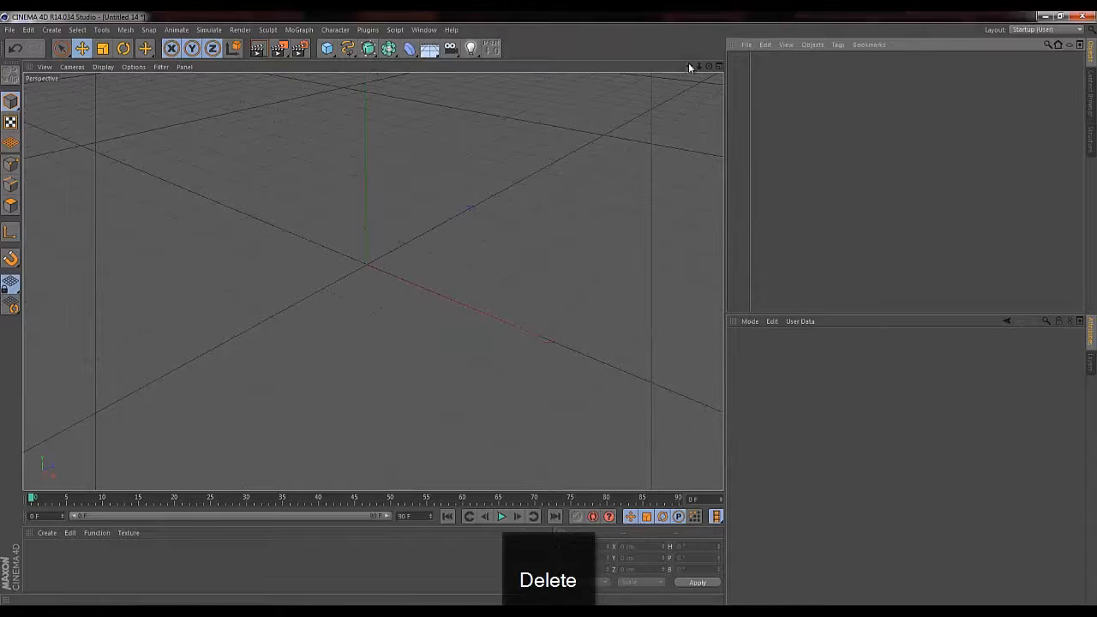
{"action": "left_click", "coordinate": [347, 48]}
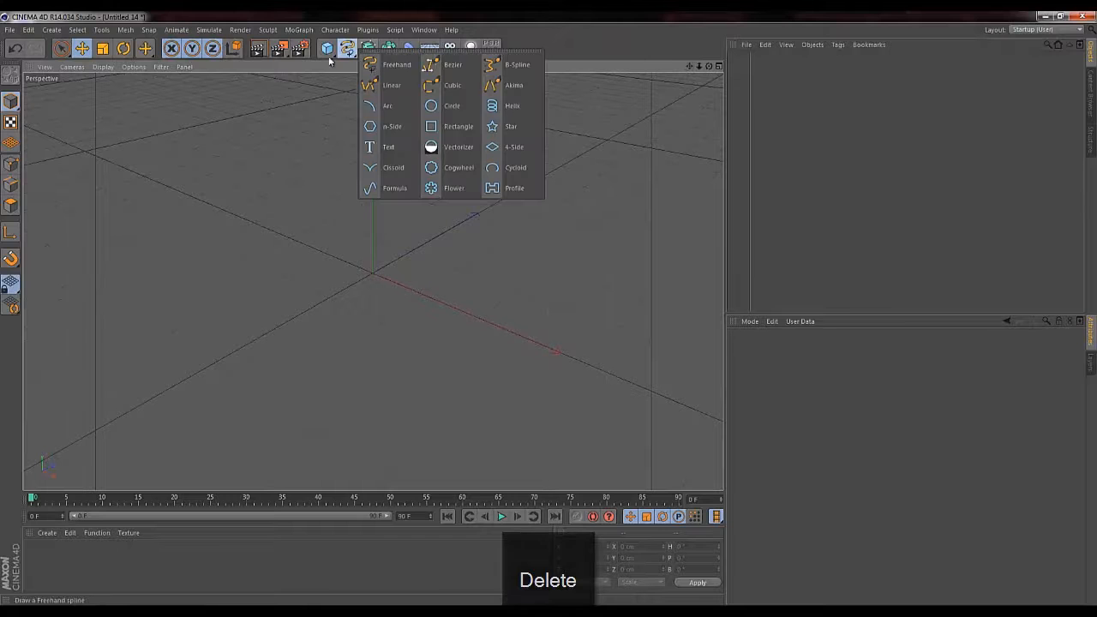
{"action": "left_click", "coordinate": [467, 126]}
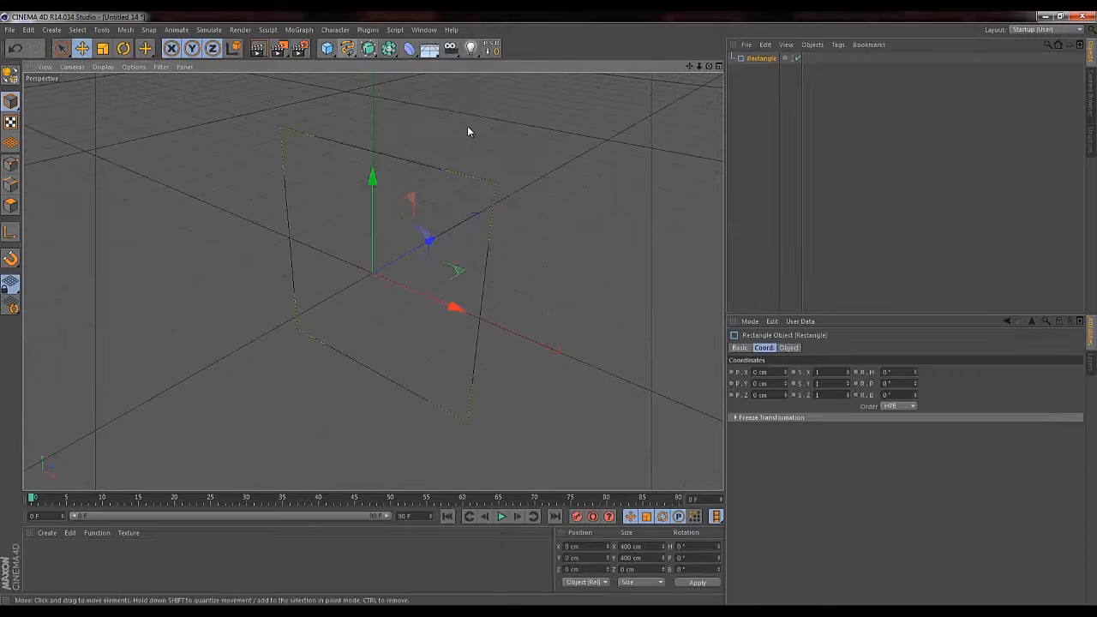
{"action": "left_click", "coordinate": [788, 348]}
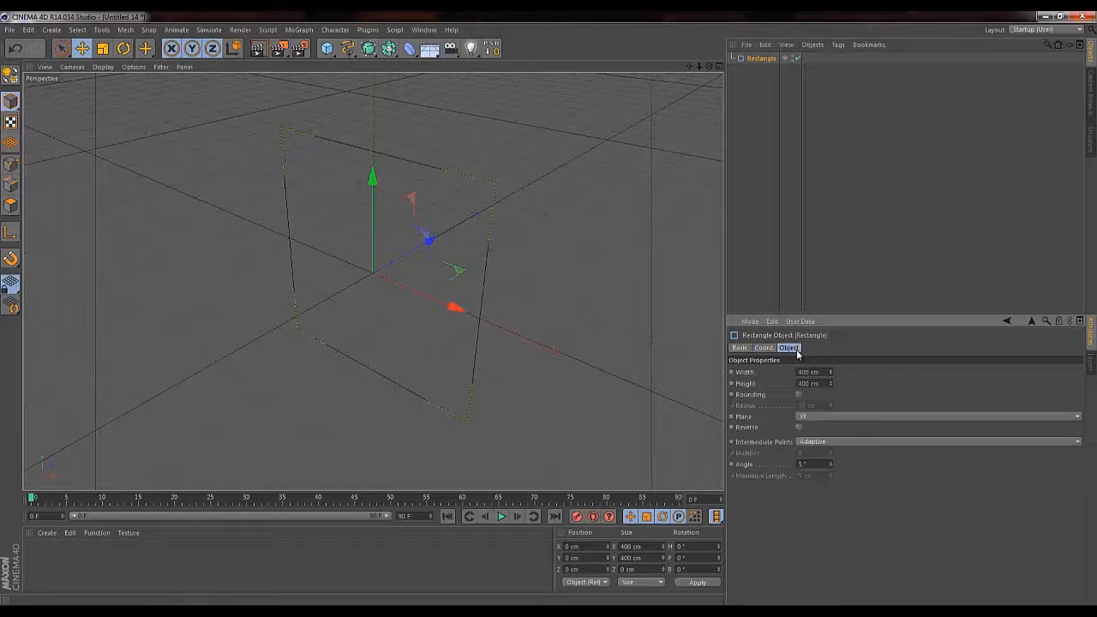
{"action": "left_click", "coordinate": [813, 417]}
{"action": "left_click", "coordinate": [813, 451]}
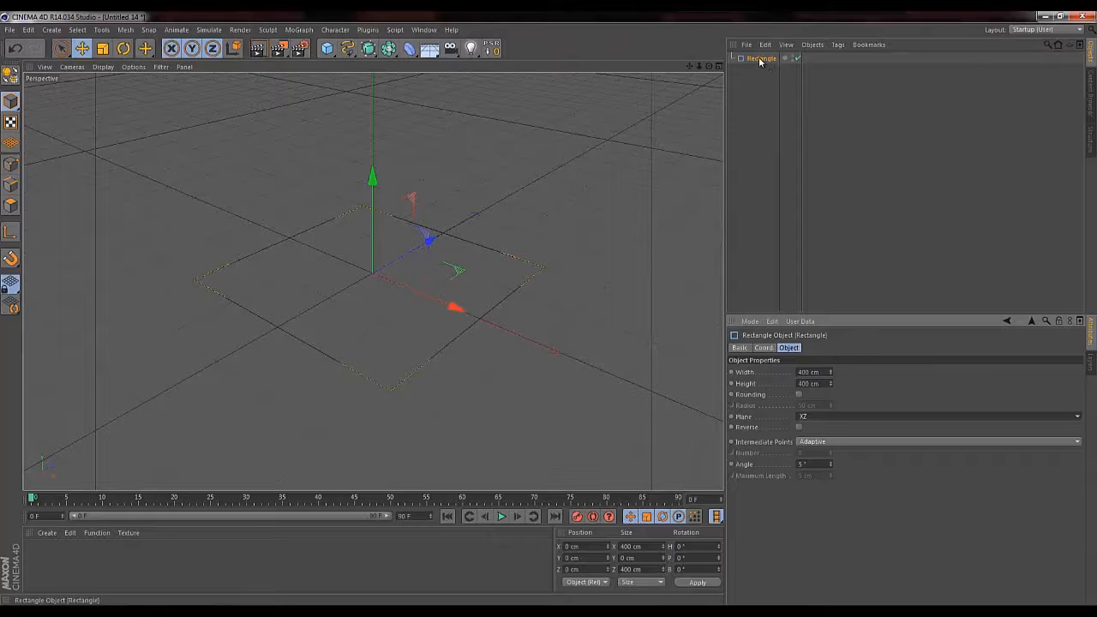
Duplicate the rectangle spline and set the copy's width and height to 350 cm each
{"action": "left_click_drag", "start_coordinate": [759, 62], "coordinate": [760, 80]}
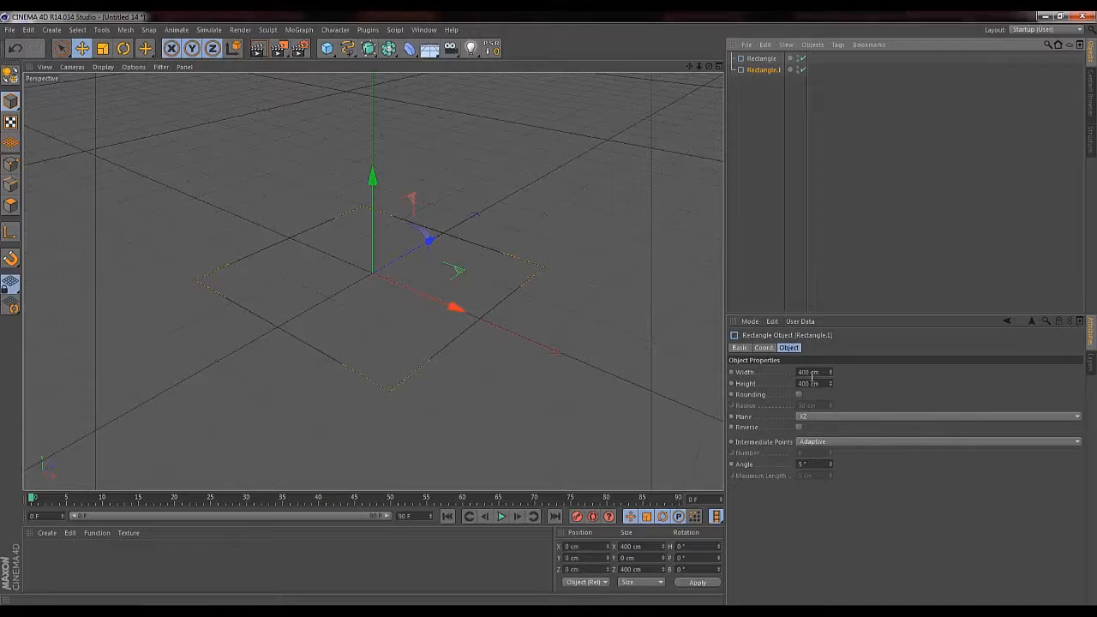
{"action": "left_click", "coordinate": [827, 372]}
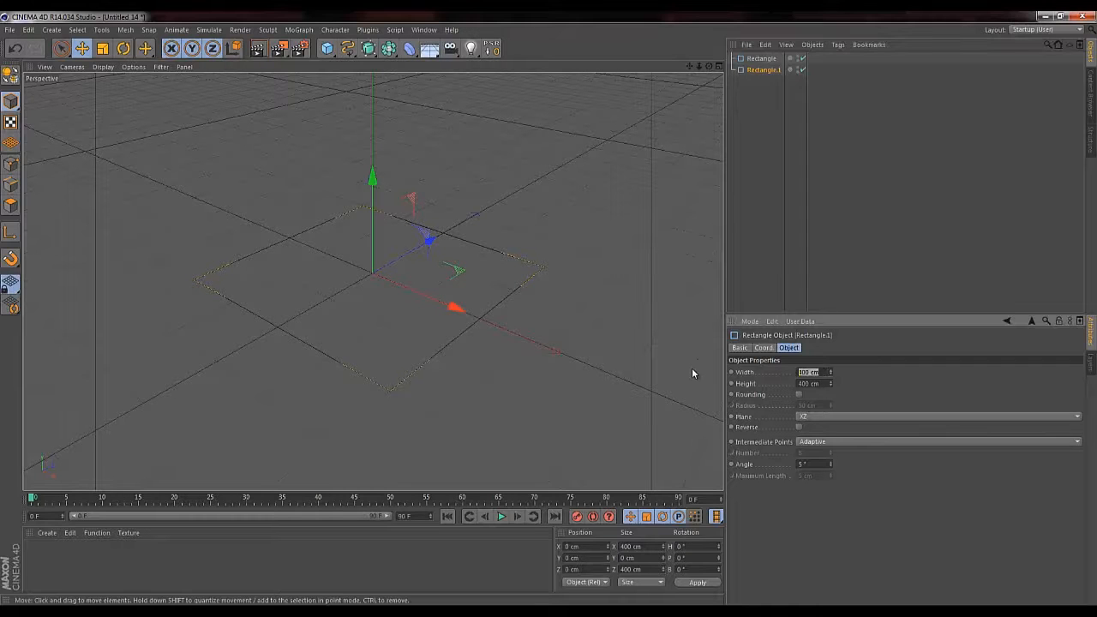
{"action": "type", "text": "350"}
{"action": "key", "text": "Tab"}
{"action": "type", "text": "350"}
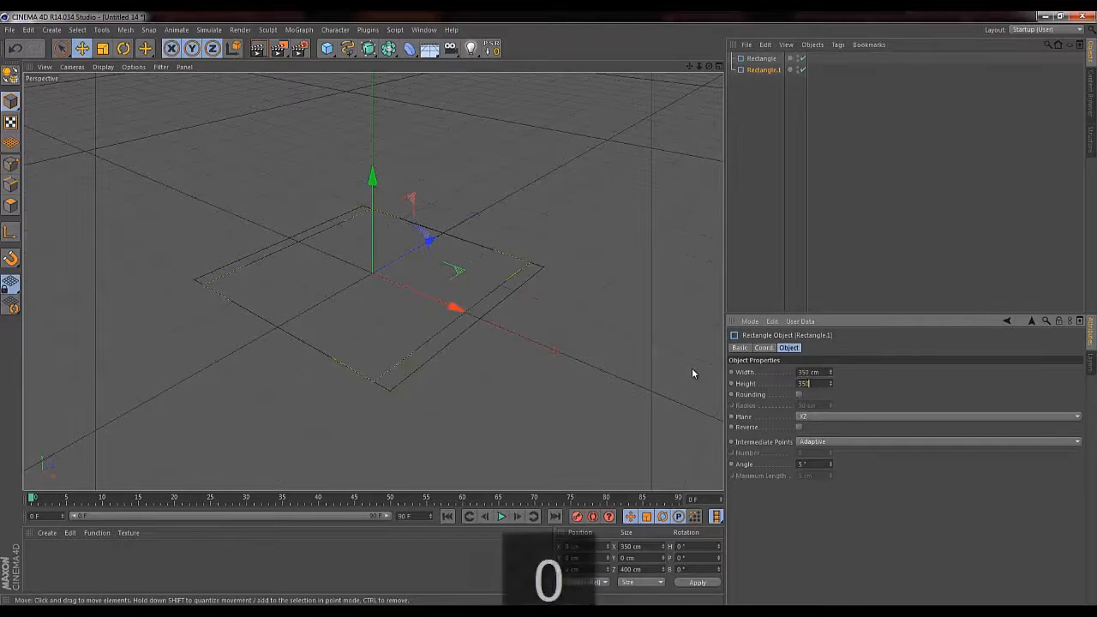
Set the height of the inner rectangle, Rectangle.1, to 350 cm
{"action": "key", "text": "Return"}
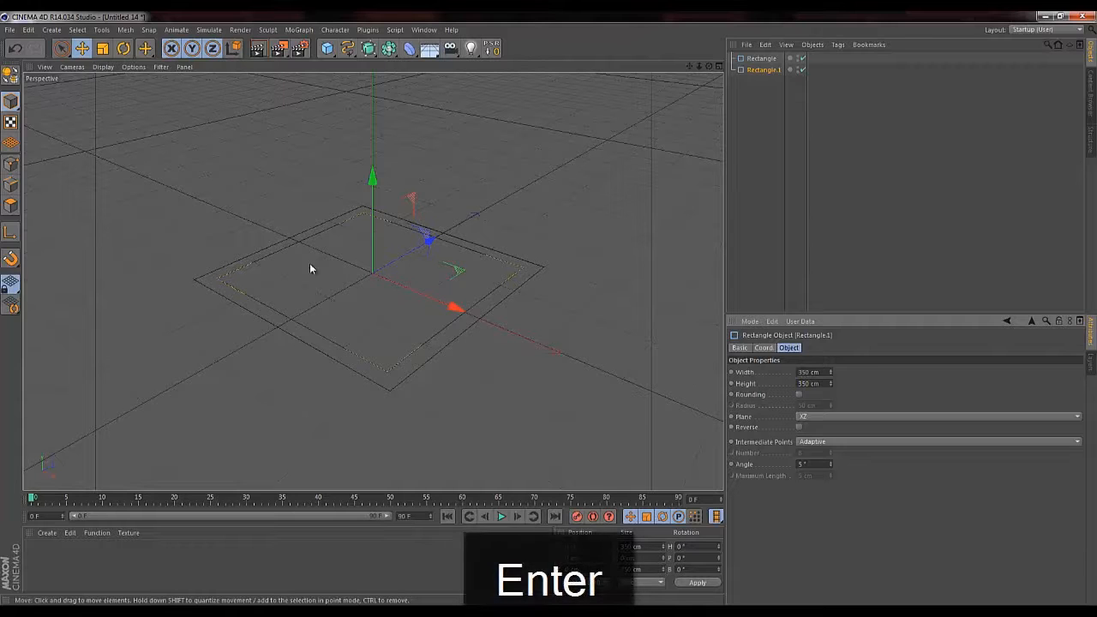
{"action": "left_click", "coordinate": [766, 130]}
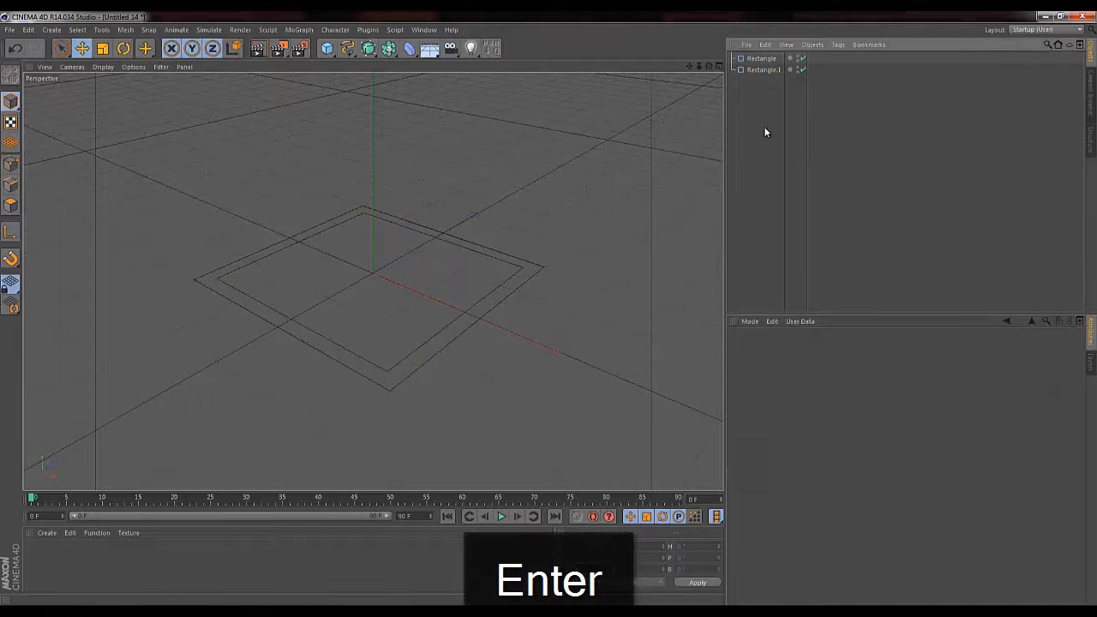
Place the outer rectangle inside an Extrude NURBS and set its movement to about 223 cm in Y and 0 cm in Z
{"action": "left_click", "coordinate": [753, 59]}
{"action": "left_click", "coordinate": [367, 48]}
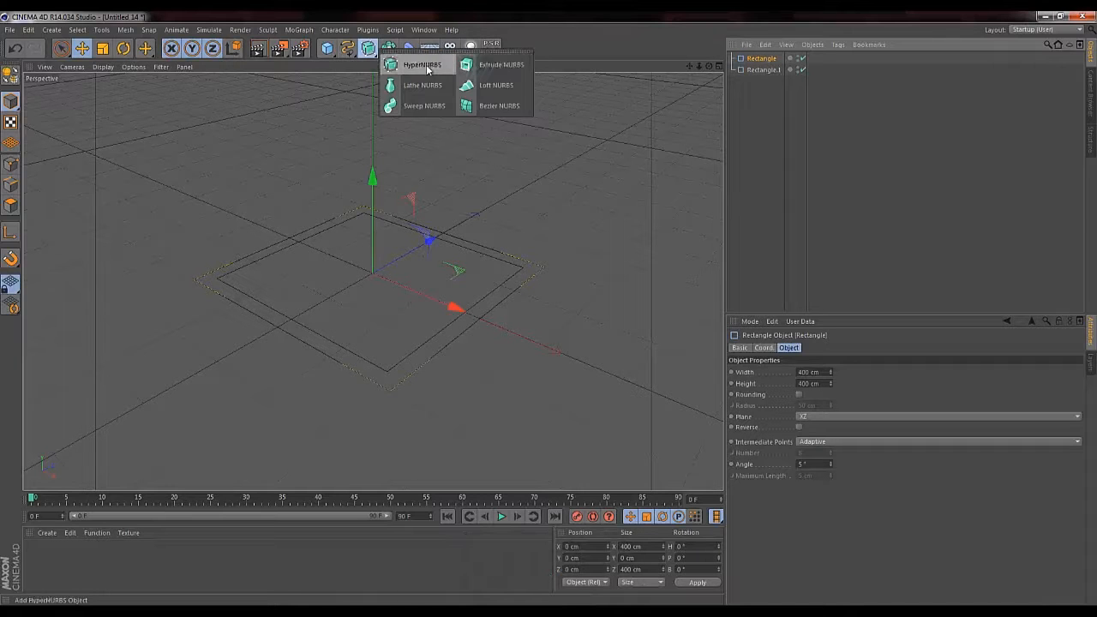
{"action": "left_click", "coordinate": [491, 64], "text": "alt"}
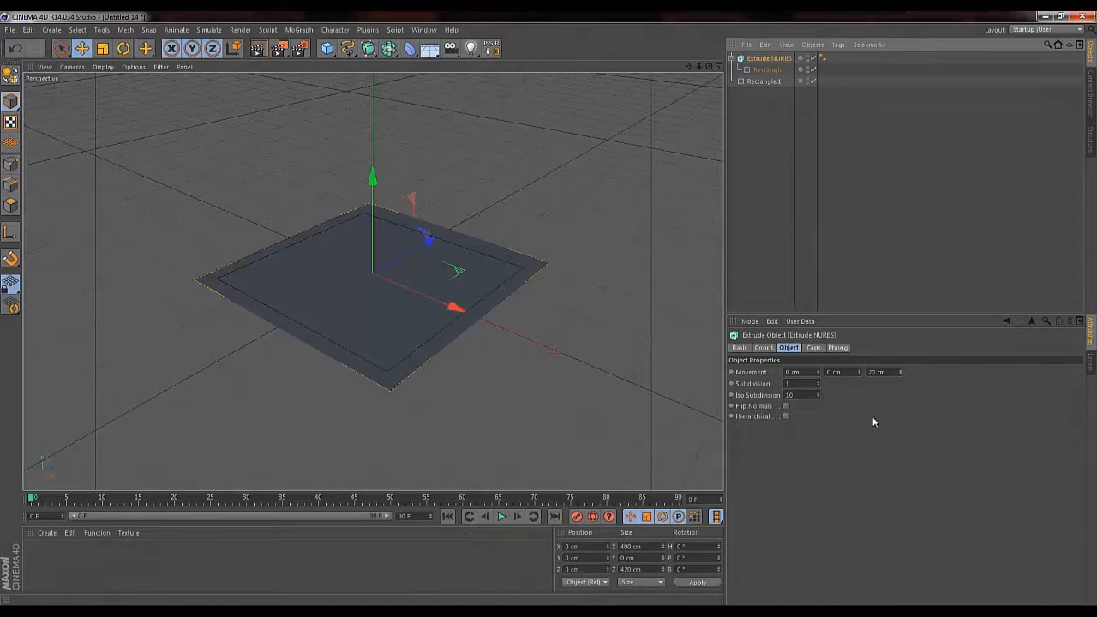
{"action": "double_click", "coordinate": [891, 371]}
{"action": "type", "text": "0"}
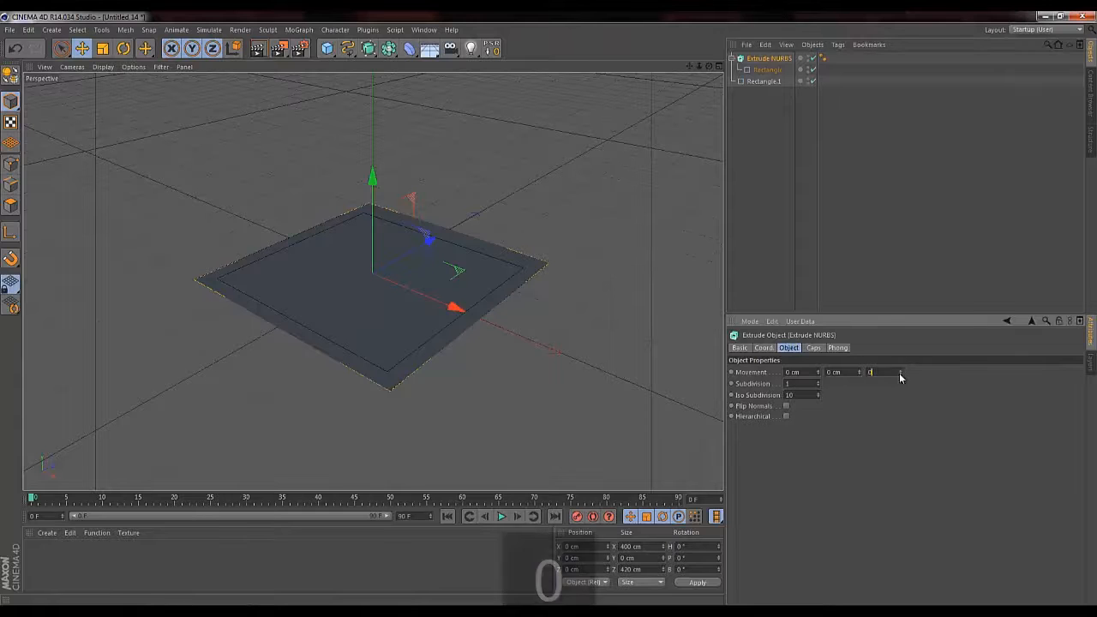
{"action": "key", "text": "Return"}
{"action": "left_click_drag", "start_coordinate": [861, 372], "coordinate": [854, 357]}
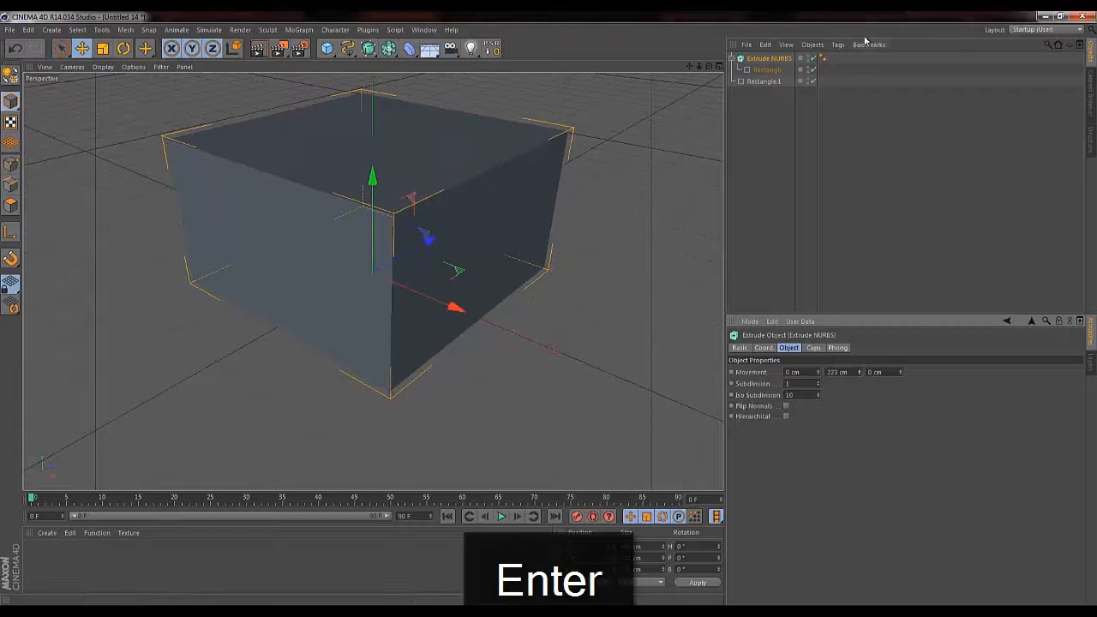
Try both rectangles directly under the Extrude NURBS in different orders and move them both out of it
{"action": "mouse_move", "coordinate": [774, 77]}
{"action": "left_mouse_down"}
{"action": "mouse_move", "coordinate": [771, 88]}
{"action": "mouse_move", "coordinate": [774, 58]}
{"action": "mouse_move", "coordinate": [778, 69]}
{"action": "mouse_move", "coordinate": [762, 75]}
{"action": "left_mouse_up"}
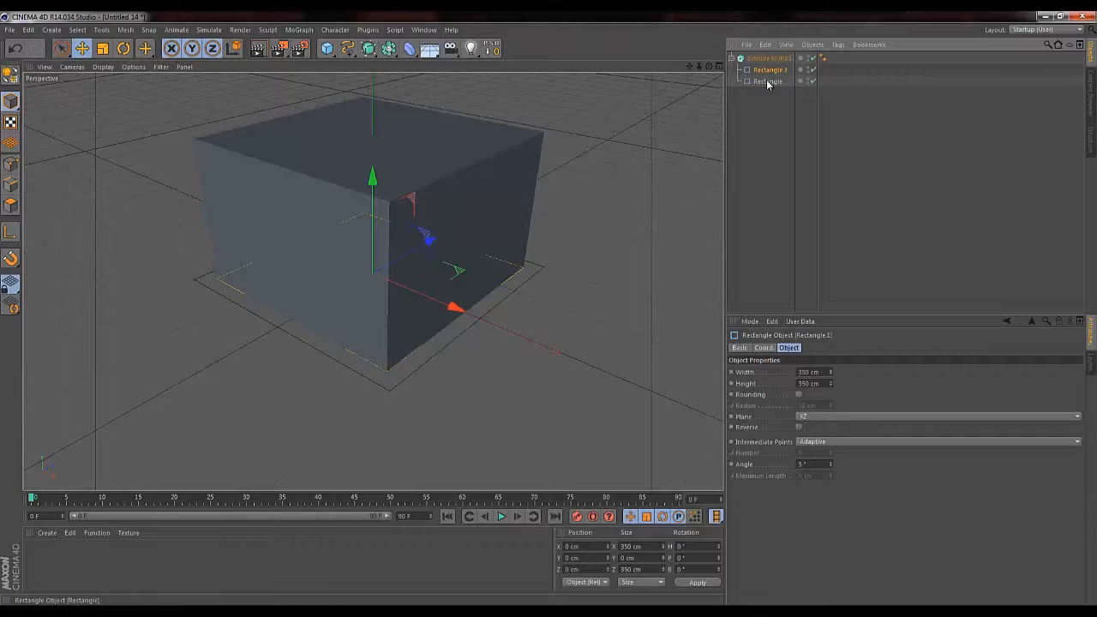
{"action": "left_click_drag", "start_coordinate": [767, 82], "coordinate": [765, 70]}
{"action": "left_click_drag", "start_coordinate": [756, 111], "coordinate": [758, 103]}
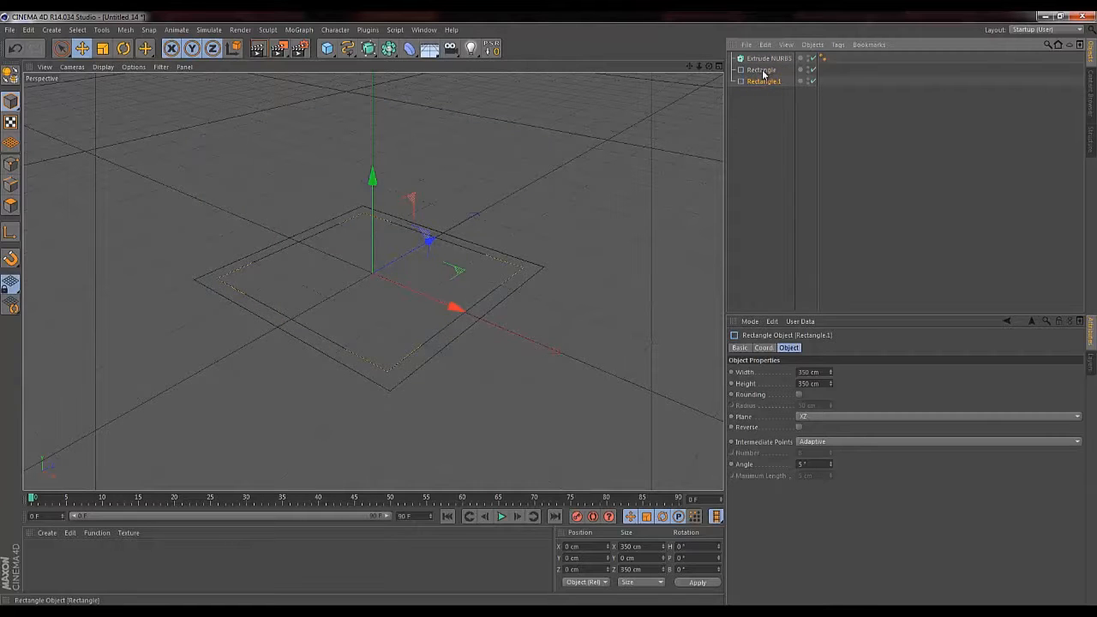
Group both rectangles under a null and try the group as the child of the Extrude NURBS
{"action": "left_click", "coordinate": [761, 70]}
{"action": "left_click", "coordinate": [761, 81], "text": "ctrl"}
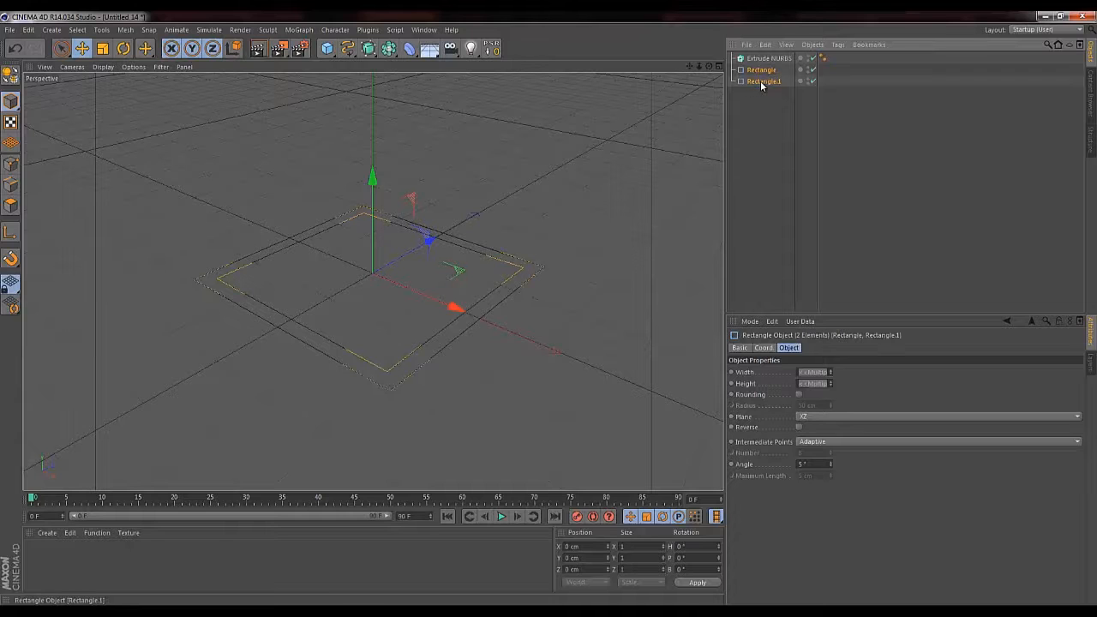
{"action": "key", "text": "alt+g"}
{"action": "left_click_drag", "start_coordinate": [752, 69], "coordinate": [765, 60]}
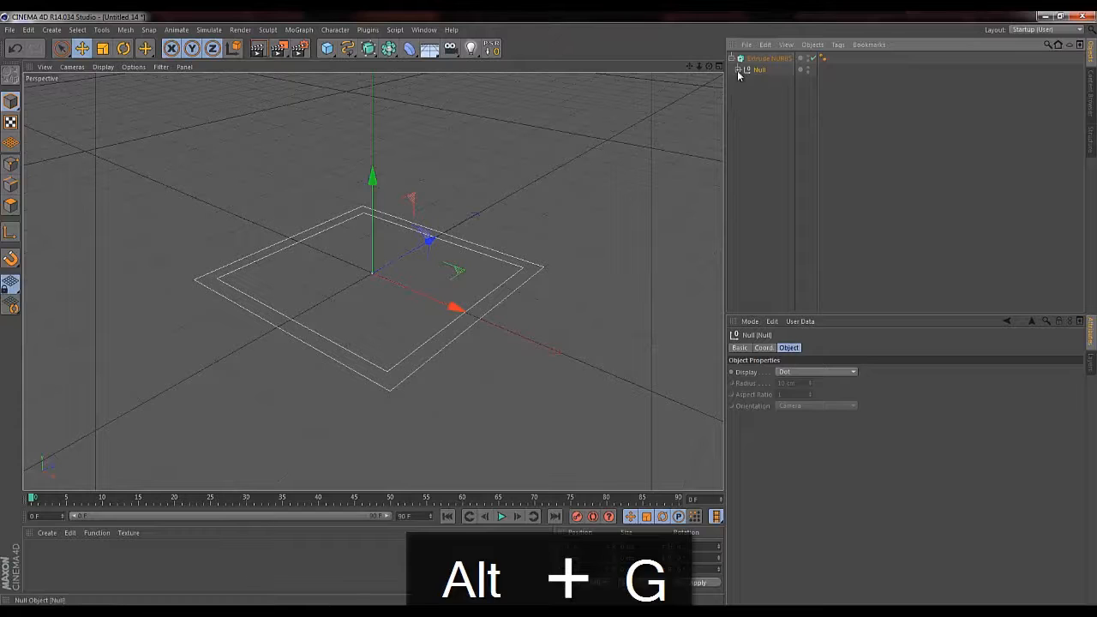
Move both rectangles out of the null group and delete the empty null
{"action": "left_click", "coordinate": [737, 69]}
{"action": "left_click", "coordinate": [769, 83]}
{"action": "left_click", "coordinate": [769, 93]}
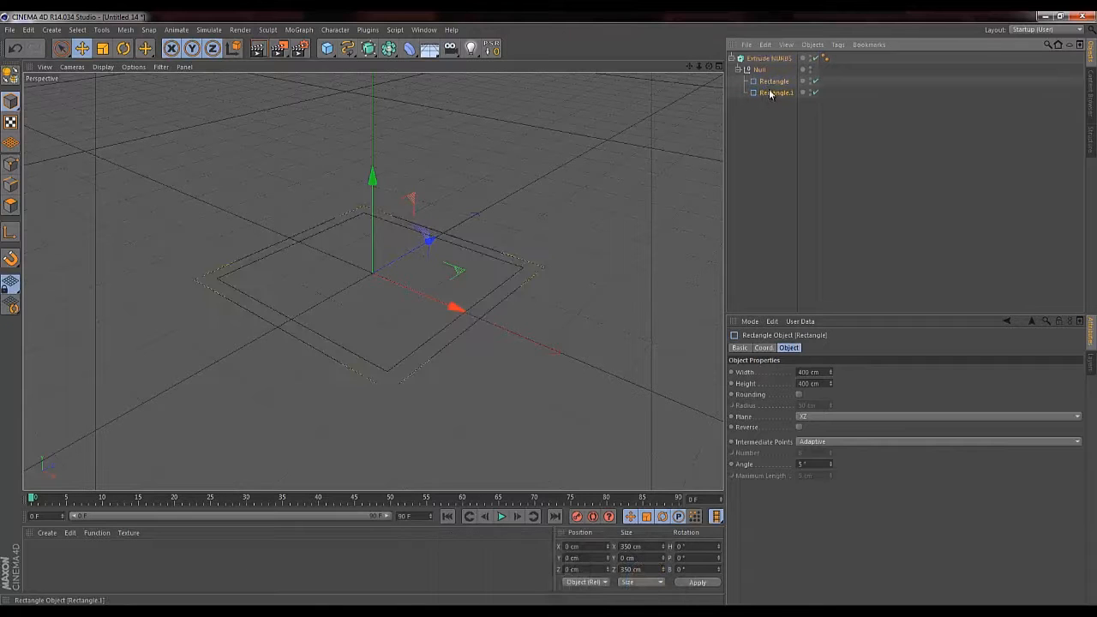
{"action": "left_click", "coordinate": [772, 83], "text": "ctrl"}
{"action": "left_click_drag", "start_coordinate": [770, 90], "coordinate": [758, 132]}
{"action": "left_click", "coordinate": [758, 71]}
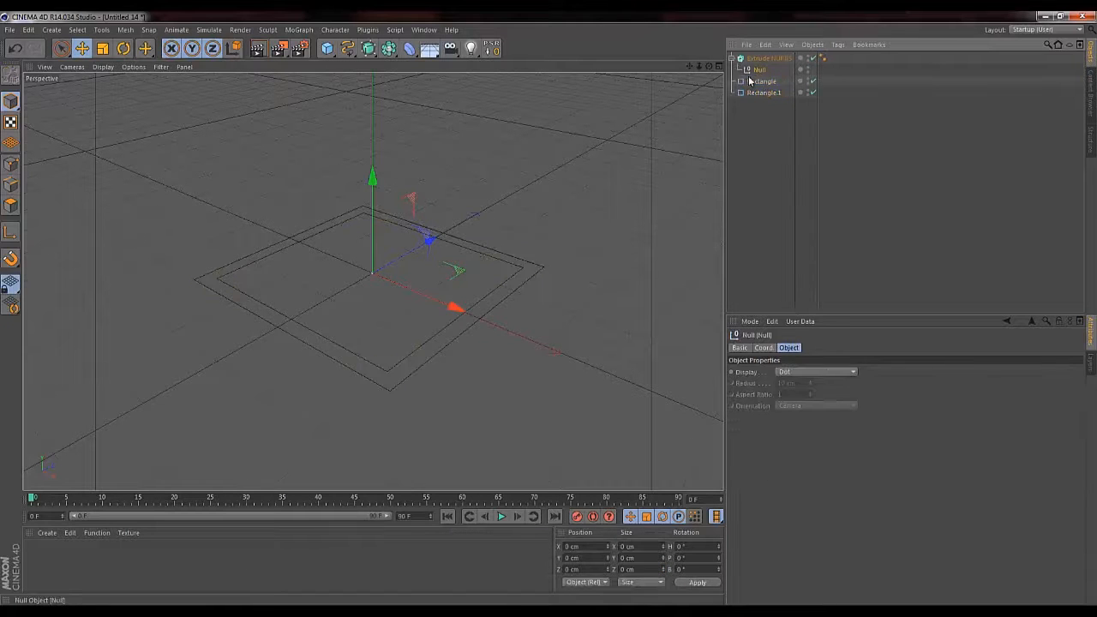
{"action": "key", "text": "Delete"}
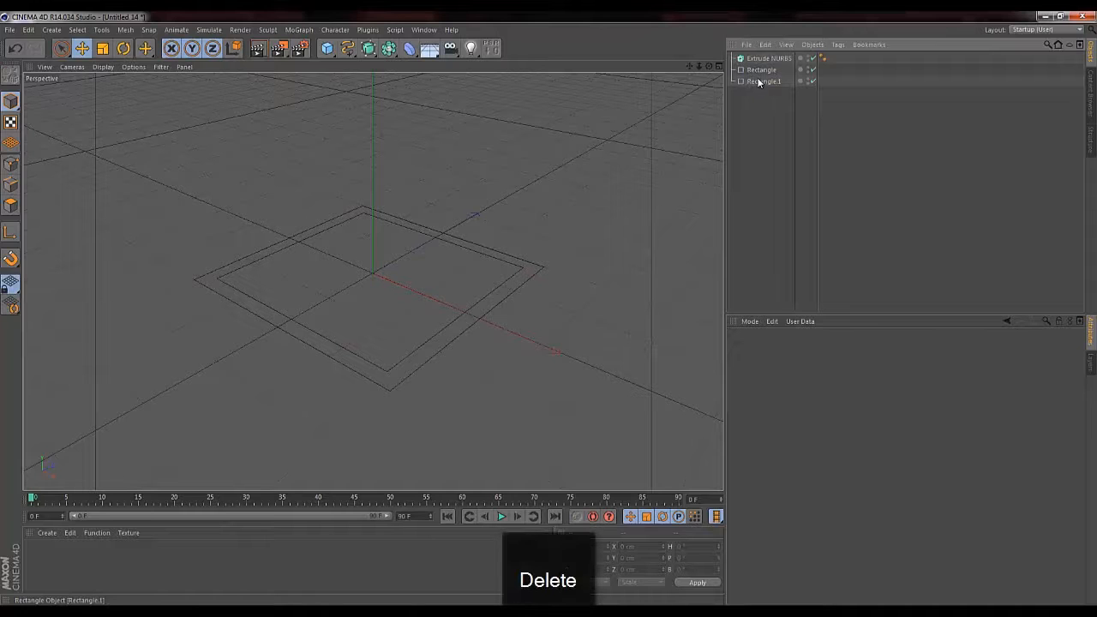
Add a Connect object, place both rectangles inside it, and nest the Connect under the Extrude NURBS
{"action": "left_click", "coordinate": [760, 71]}
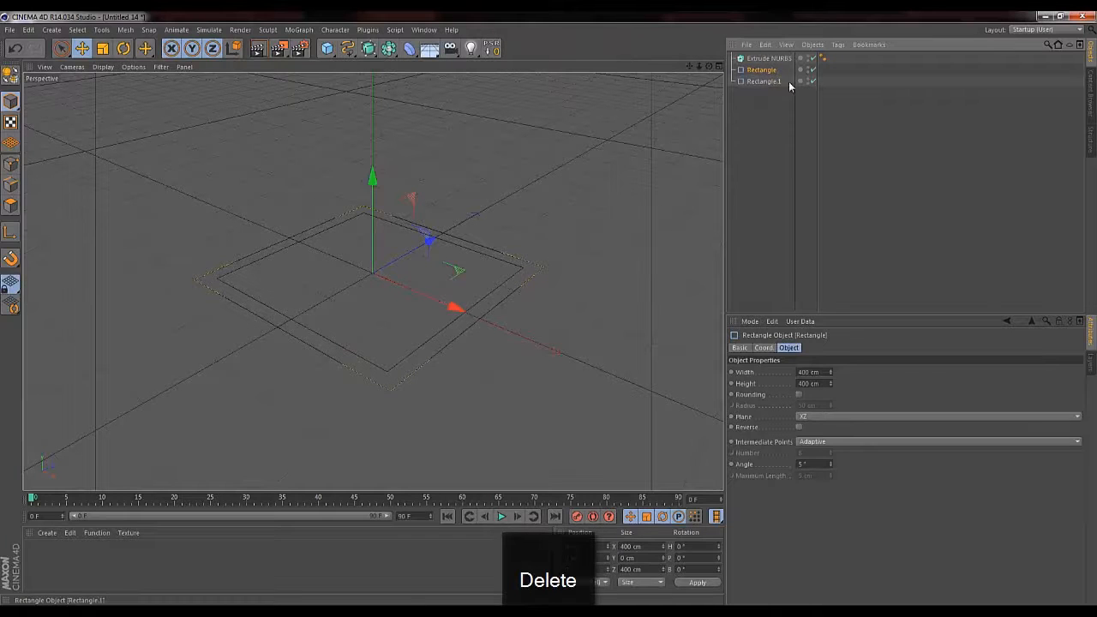
{"action": "left_click", "coordinate": [388, 48]}
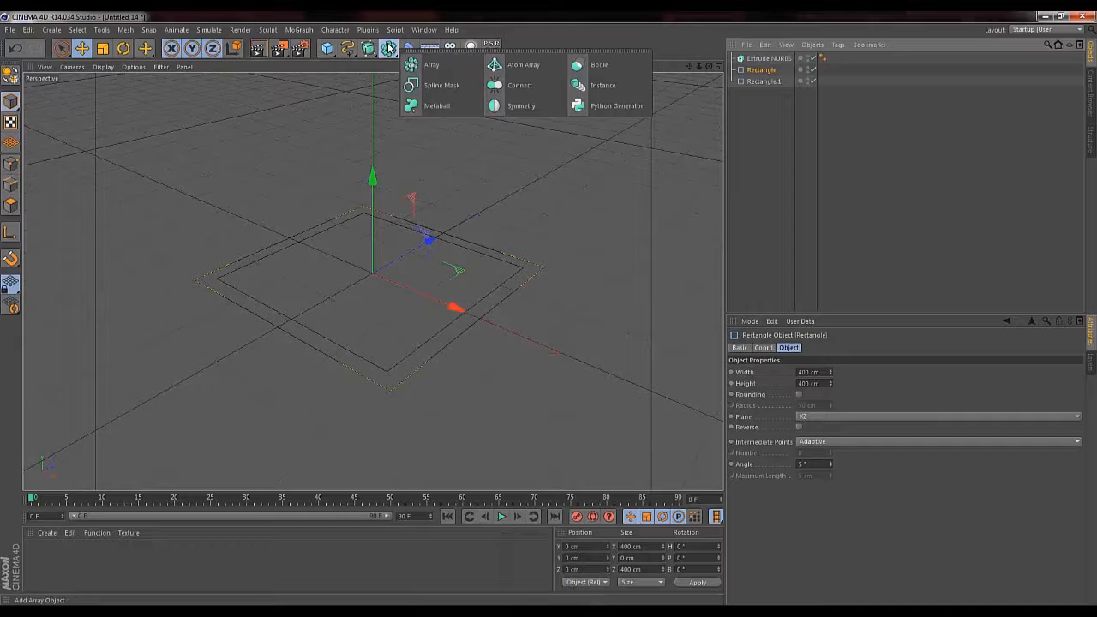
{"action": "left_click", "coordinate": [520, 86]}
{"action": "left_click_drag", "start_coordinate": [772, 72], "coordinate": [765, 60]}
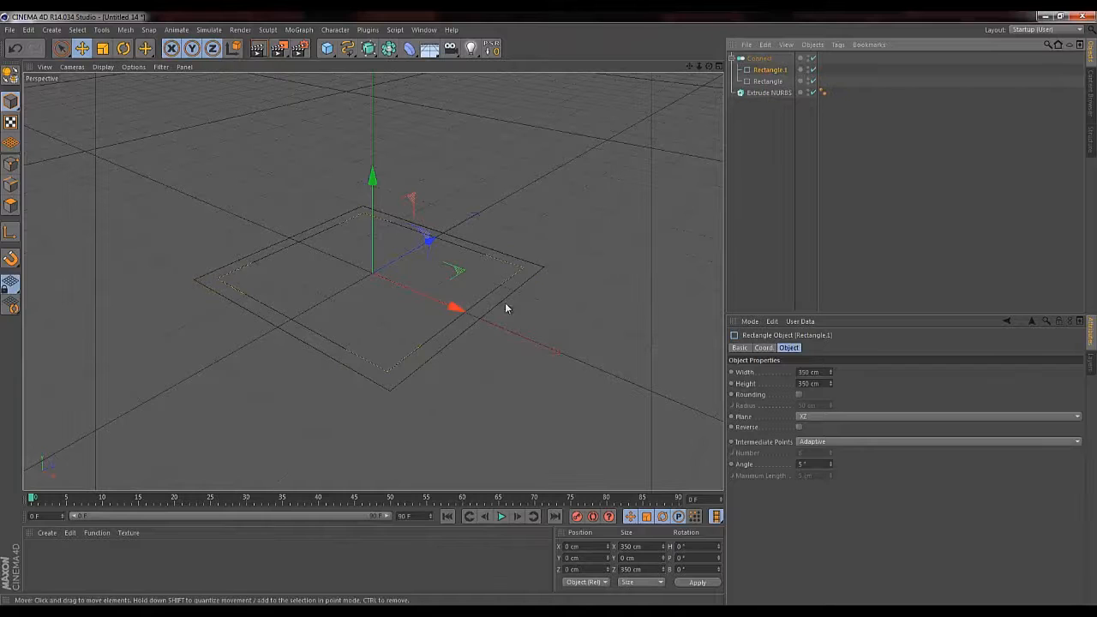
{"action": "left_click", "coordinate": [774, 110]}
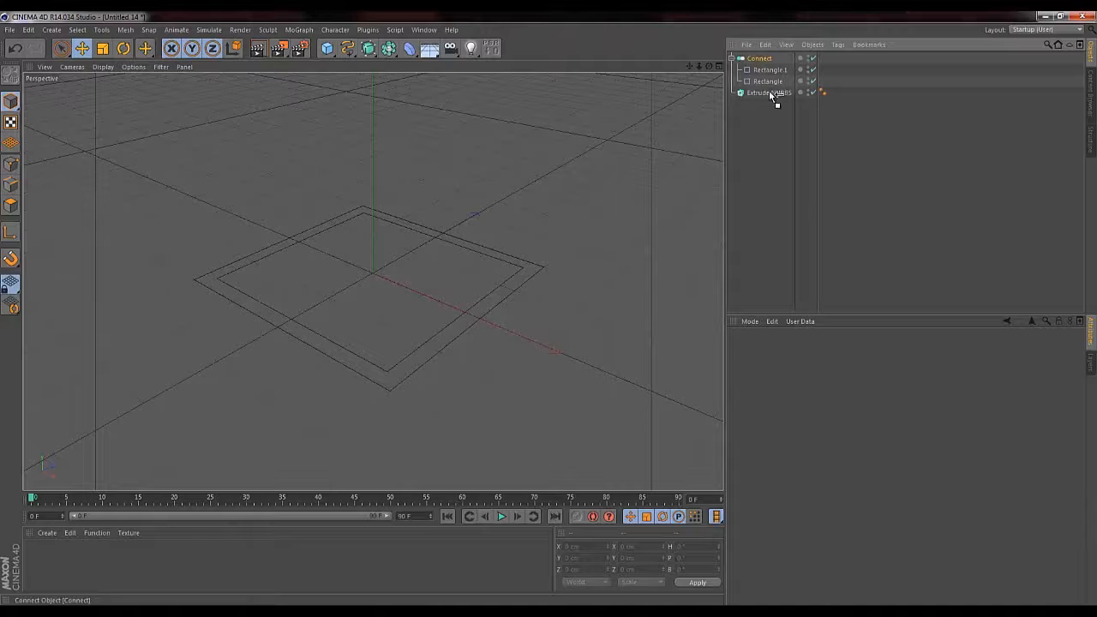
{"action": "left_click_drag", "start_coordinate": [772, 90], "coordinate": [773, 92]}
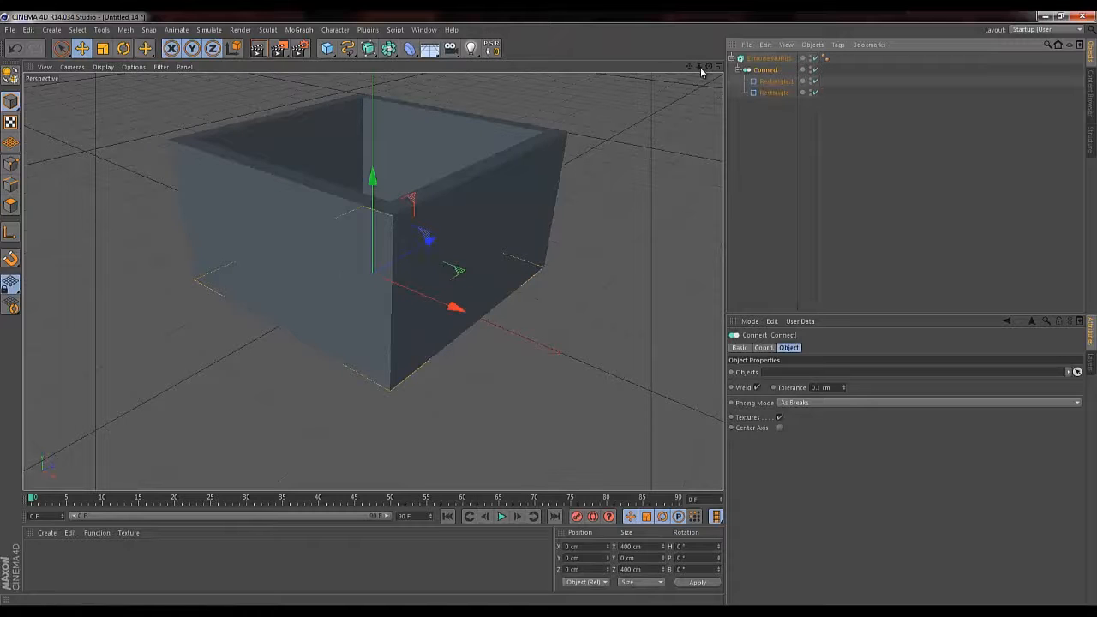
Reduce the width of the inner rectangle, Rectangle.1, to about 344 cm and enable its Rounding
{"action": "scroll", "coordinate": [549, 316], "scroll_direction": "up", "scroll_amount": 3}
{"action": "left_click_drag", "start_coordinate": [551, 317], "coordinate": [551, 314]}
{"action": "left_click_drag", "start_coordinate": [689, 66], "coordinate": [699, 76]}
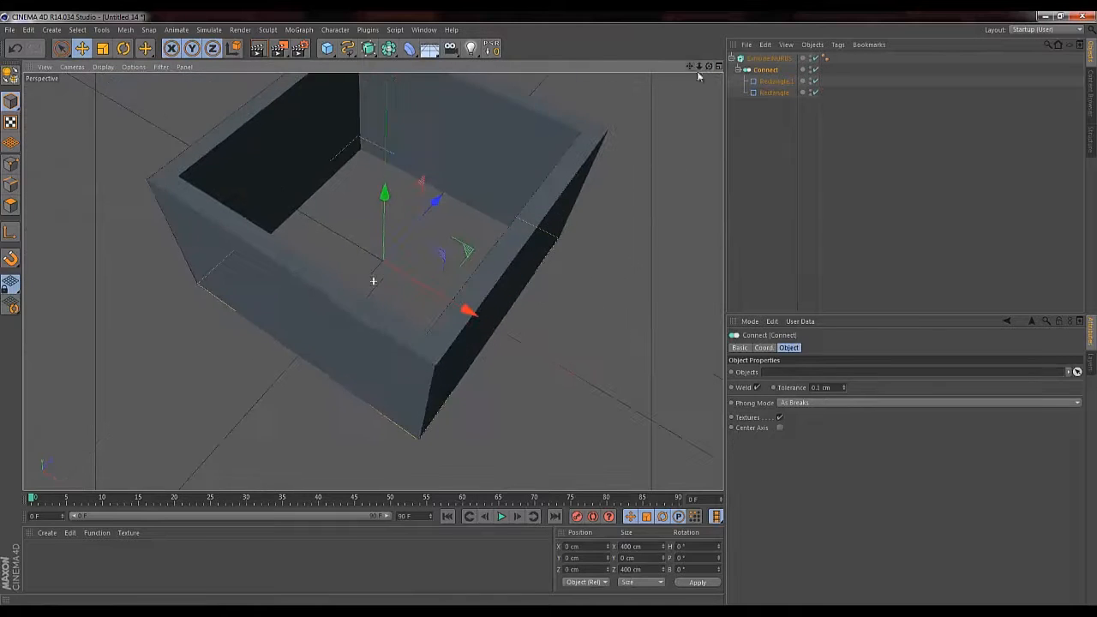
{"action": "left_click", "coordinate": [776, 80]}
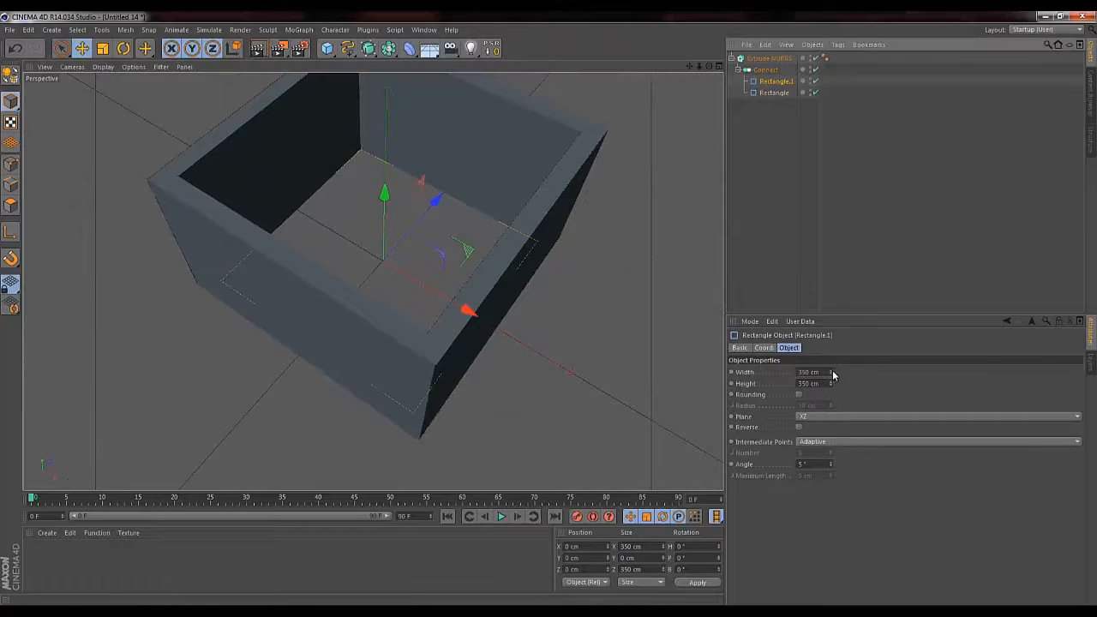
{"action": "mouse_move", "coordinate": [833, 374]}
{"action": "left_mouse_down"}
{"action": "mouse_move", "coordinate": [822, 348]}
{"action": "mouse_move", "coordinate": [832, 417]}
{"action": "mouse_move", "coordinate": [840, 371]}
{"action": "left_mouse_up"}
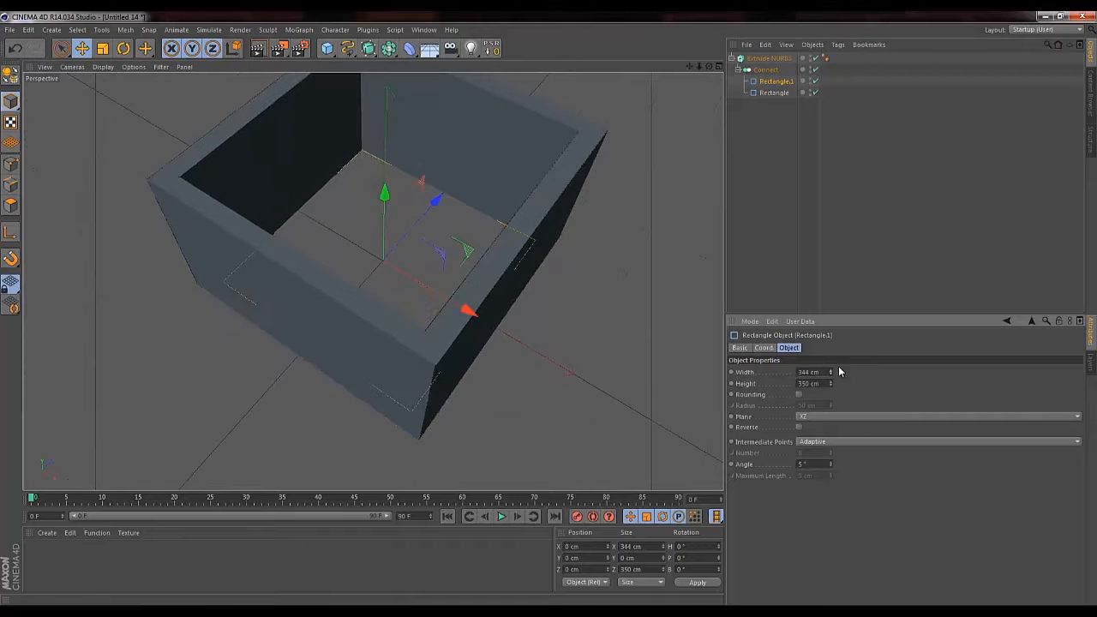
{"action": "left_click", "coordinate": [799, 394]}
Enable Rounding on the outer rectangle and reduce its corner radius to about 32 cm
{"action": "left_click_drag", "start_coordinate": [691, 69], "coordinate": [371, 282]}
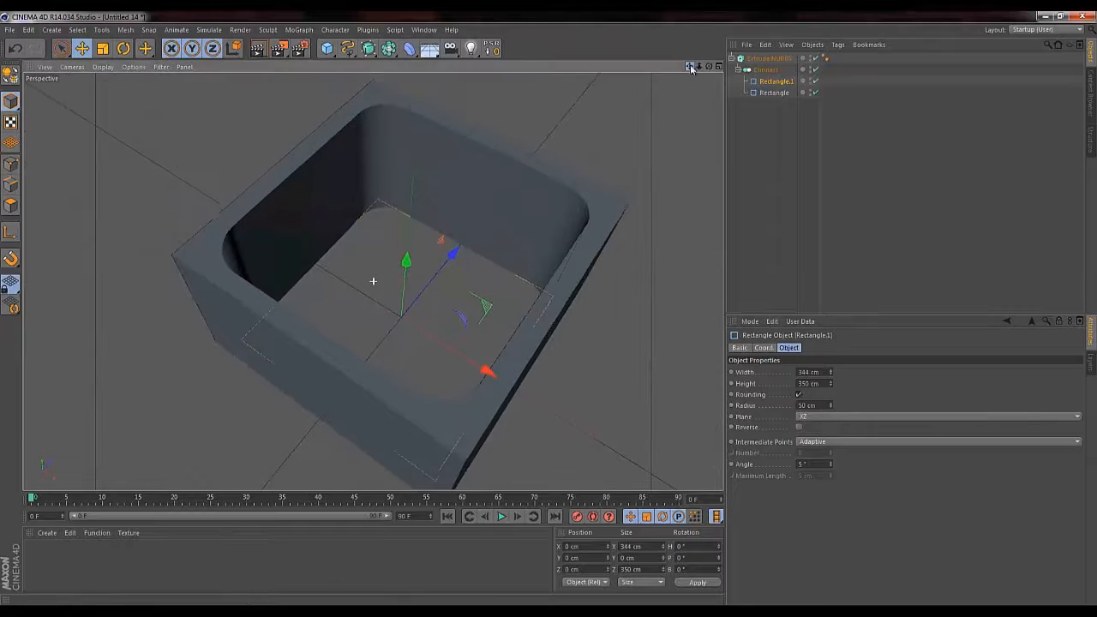
{"action": "left_click", "coordinate": [774, 92]}
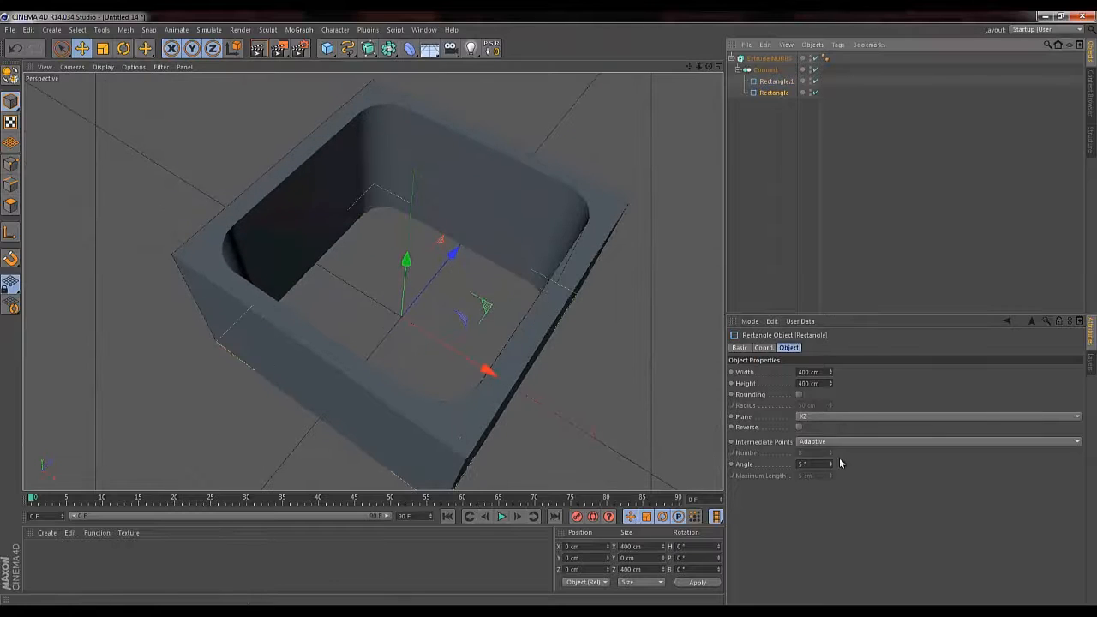
{"action": "left_click", "coordinate": [800, 395]}
{"action": "mouse_move", "coordinate": [830, 405]}
{"action": "left_mouse_down"}
{"action": "mouse_move", "coordinate": [831, 416]}
{"action": "mouse_move", "coordinate": [830, 404]}
{"action": "left_mouse_up"}
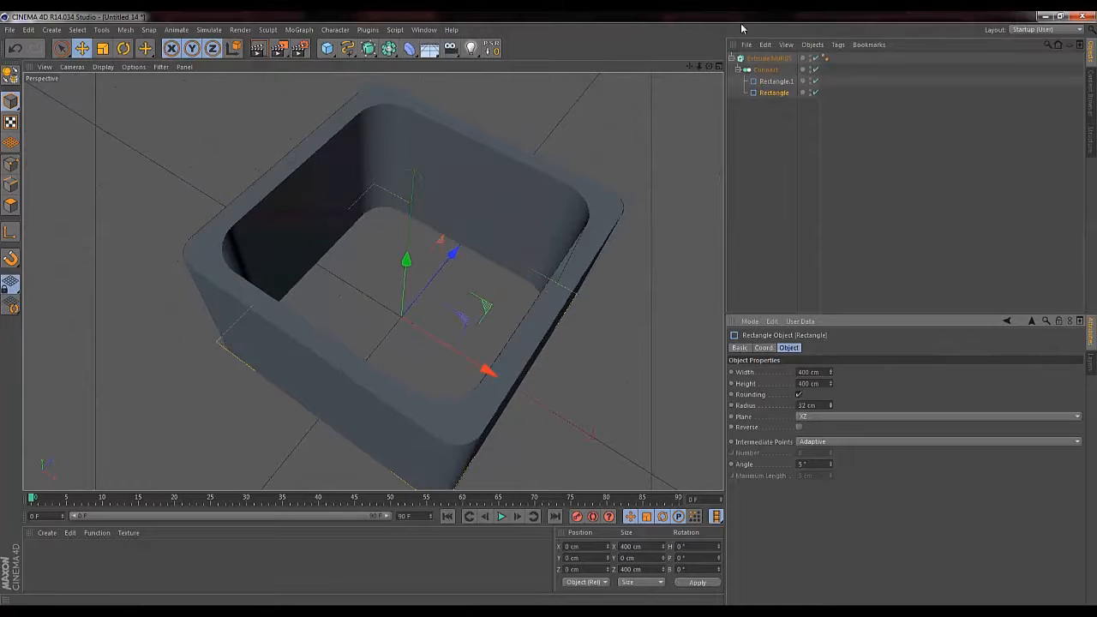
Set the start and end caps of the Extrude NURBS to Fillet Cap with 3 steps each
{"action": "left_click_drag", "start_coordinate": [709, 67], "coordinate": [550, 312]}
{"action": "left_click", "coordinate": [784, 58]}
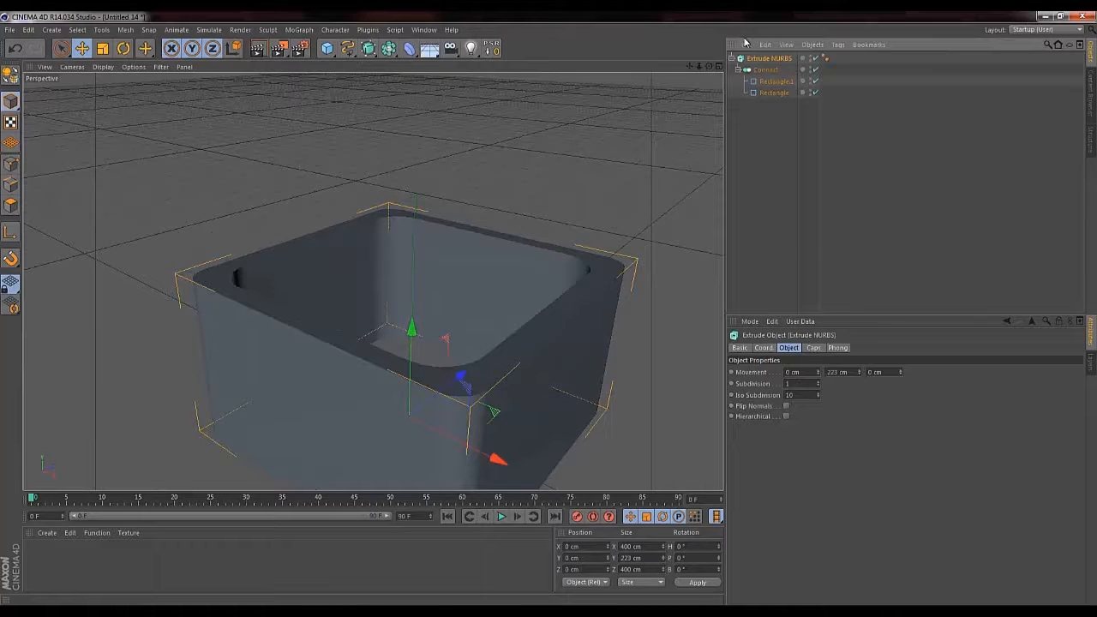
{"action": "left_click", "coordinate": [814, 349]}
{"action": "left_click", "coordinate": [815, 374]}
{"action": "left_click", "coordinate": [803, 418]}
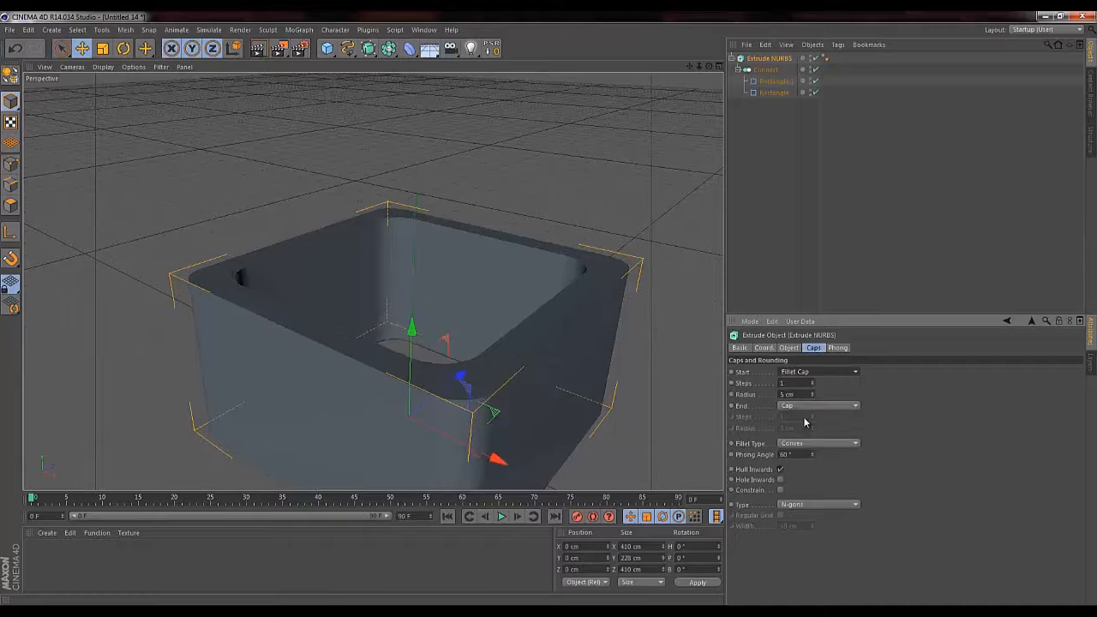
{"action": "left_click", "coordinate": [803, 406]}
{"action": "left_click", "coordinate": [794, 451]}
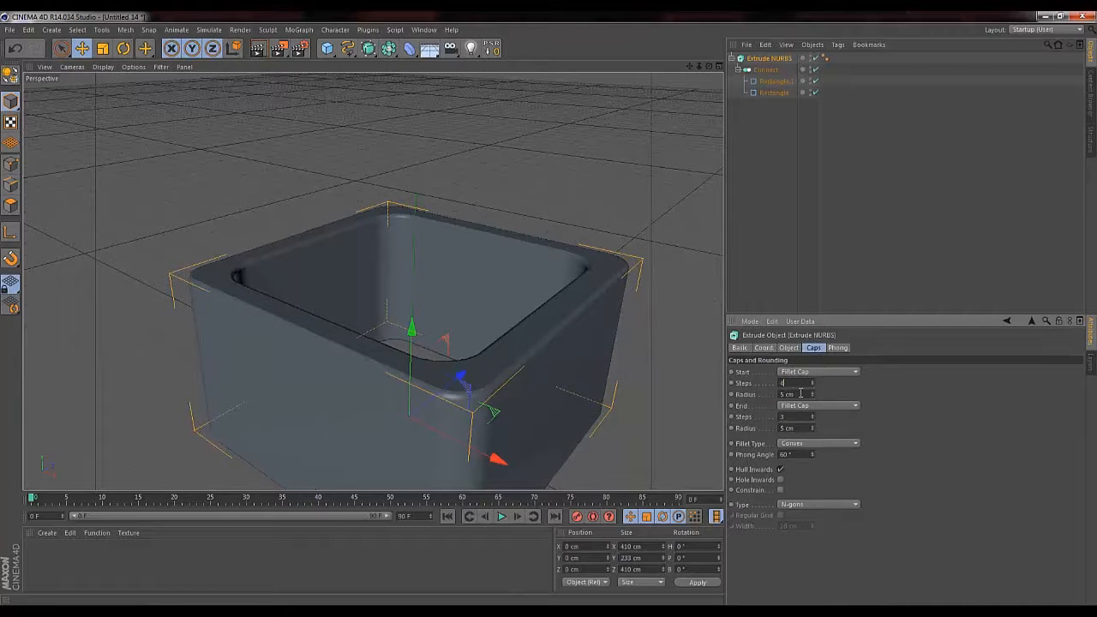
Set the start and end fillet radius to 3 cm and enable Constrain on the Extrude NURBS caps
{"action": "left_click", "coordinate": [800, 394]}
{"action": "key", "text": "Down"}
{"action": "key", "text": "Down"}
{"action": "left_click", "coordinate": [800, 427]}
{"action": "key", "text": "Down"}
{"action": "key", "text": "Down"}
{"action": "left_click", "coordinate": [780, 489]}
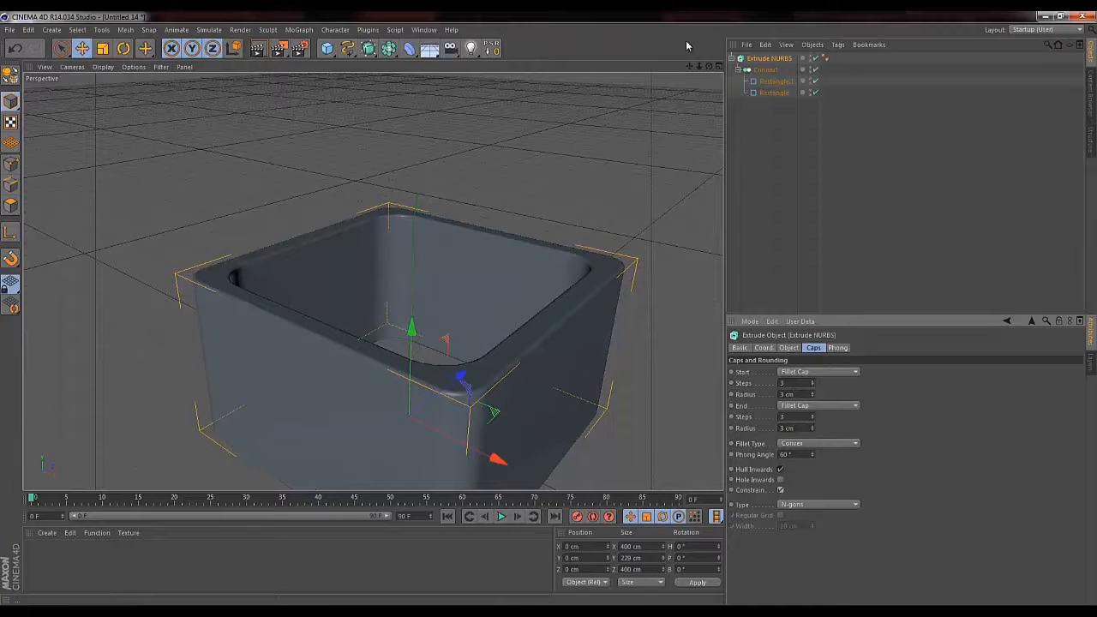
Render a preview of the rounded hollow box and inspect it from above with the Connect object selected
{"action": "left_click_drag", "start_coordinate": [689, 67], "coordinate": [549, 308]}
{"action": "key", "text": "ctrl+r"}
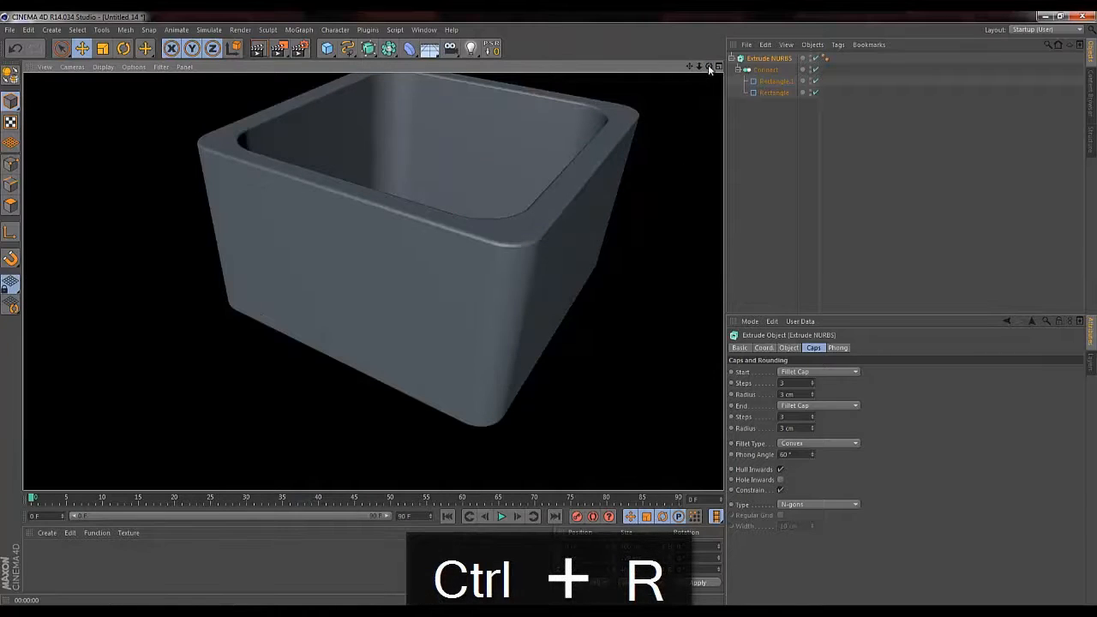
{"action": "mouse_move", "coordinate": [708, 66]}
{"action": "left_mouse_down"}
{"action": "mouse_move", "coordinate": [545, 320]}
{"action": "mouse_move", "coordinate": [689, 70]}
{"action": "left_mouse_up"}
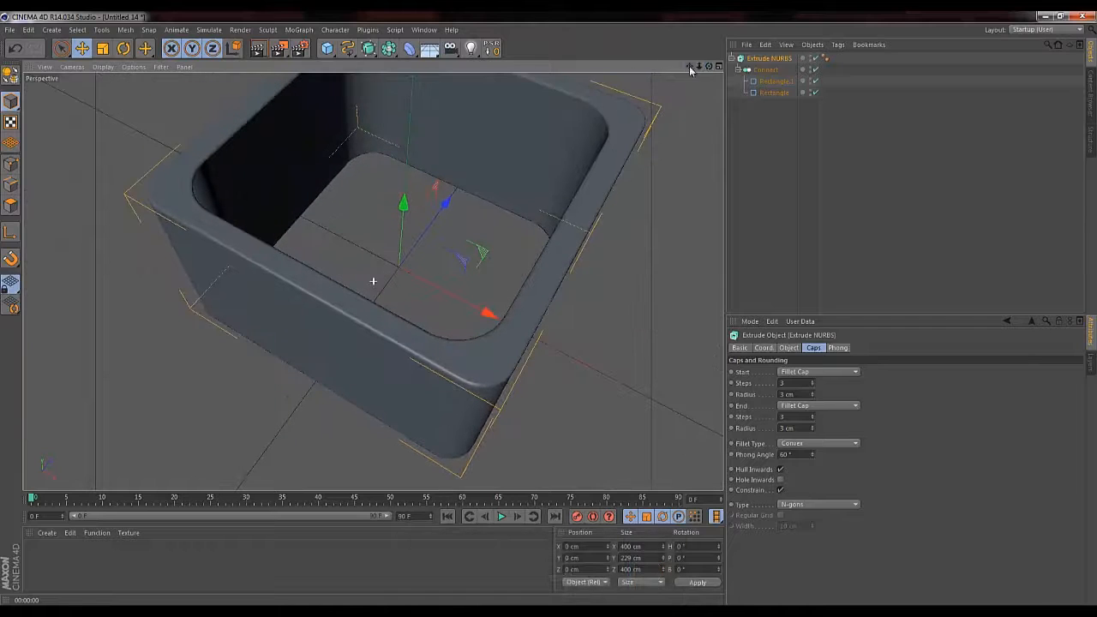
{"action": "left_click", "coordinate": [768, 69]}
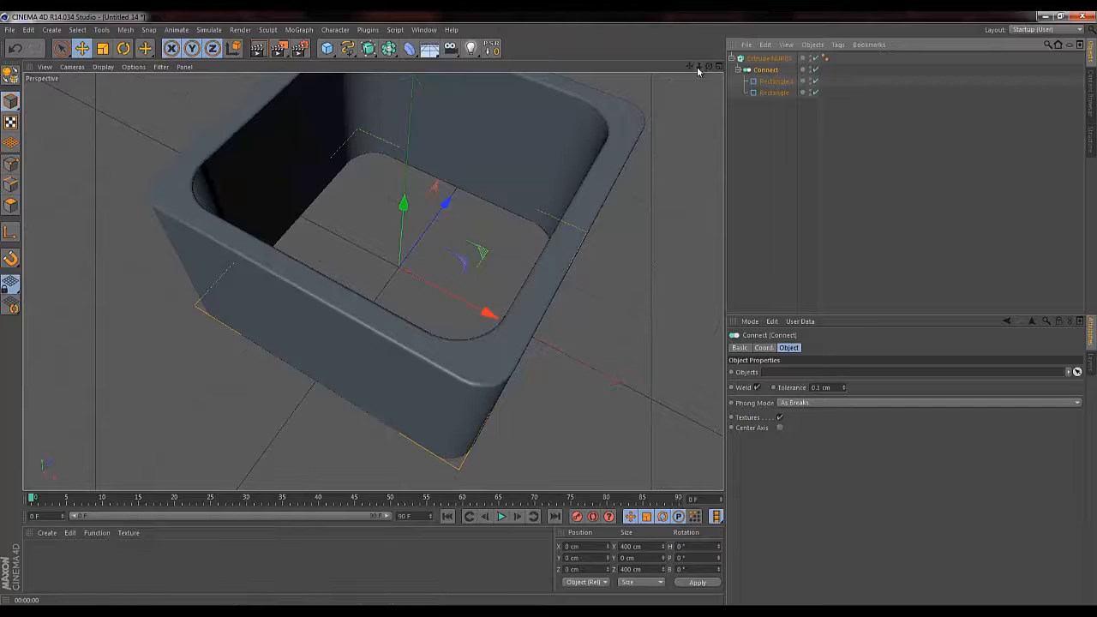
{"action": "mouse_move", "coordinate": [697, 68]}
{"action": "left_mouse_down"}
{"action": "mouse_move", "coordinate": [549, 311]}
{"action": "mouse_move", "coordinate": [696, 72]}
{"action": "mouse_move", "coordinate": [549, 309]}
{"action": "mouse_move", "coordinate": [685, 63]}
{"action": "left_mouse_up"}
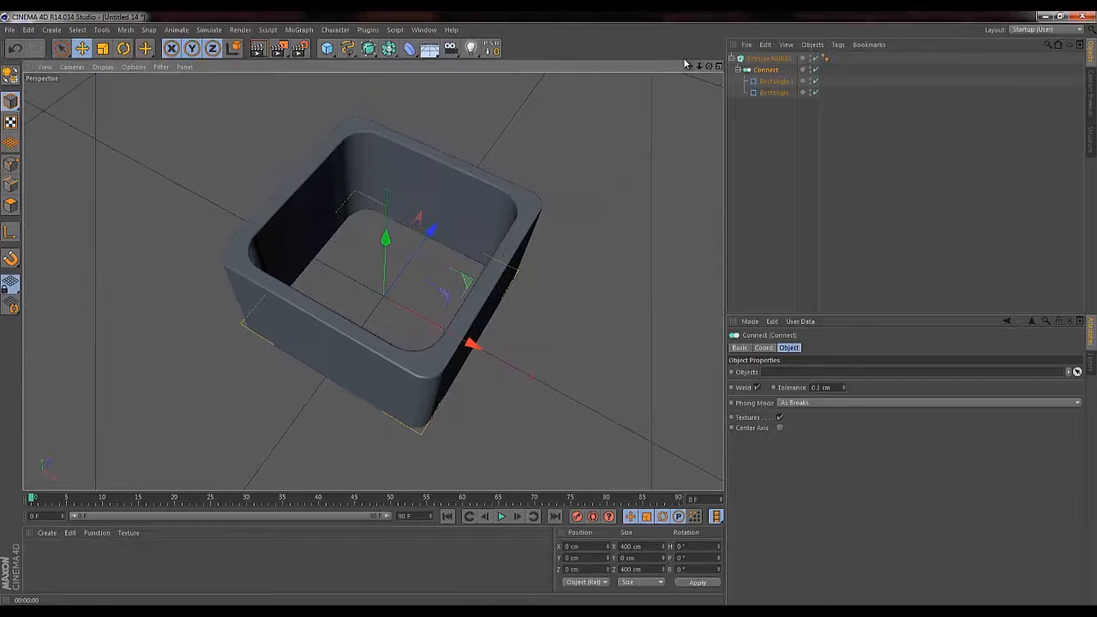
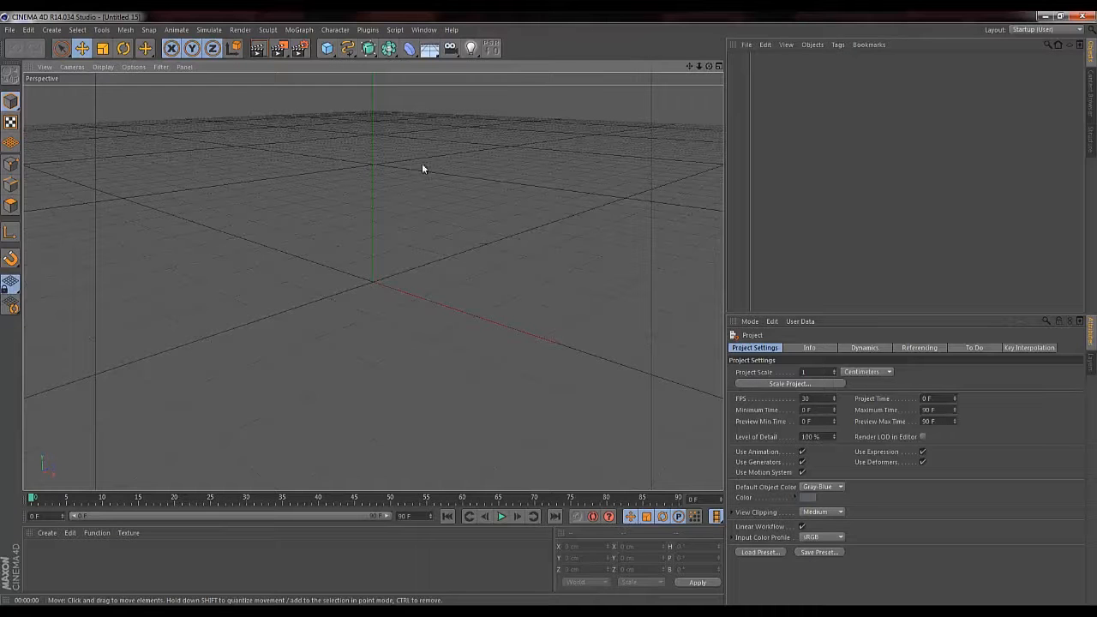
Add a Cube primitive to the new empty project
{"action": "left_click", "coordinate": [330, 50]}
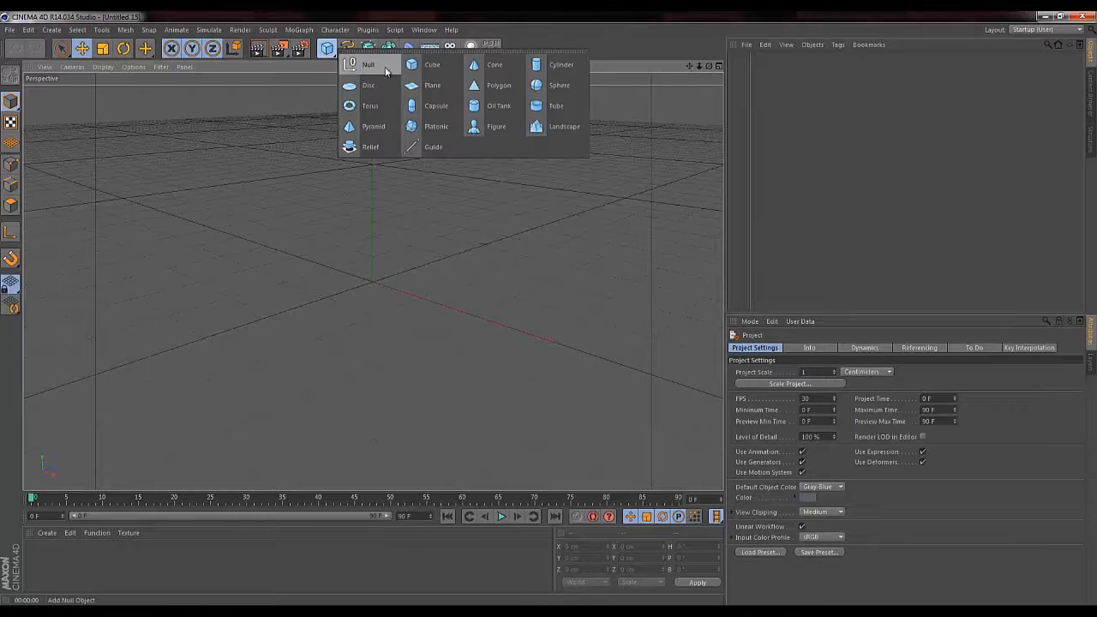
{"action": "left_click", "coordinate": [347, 63]}
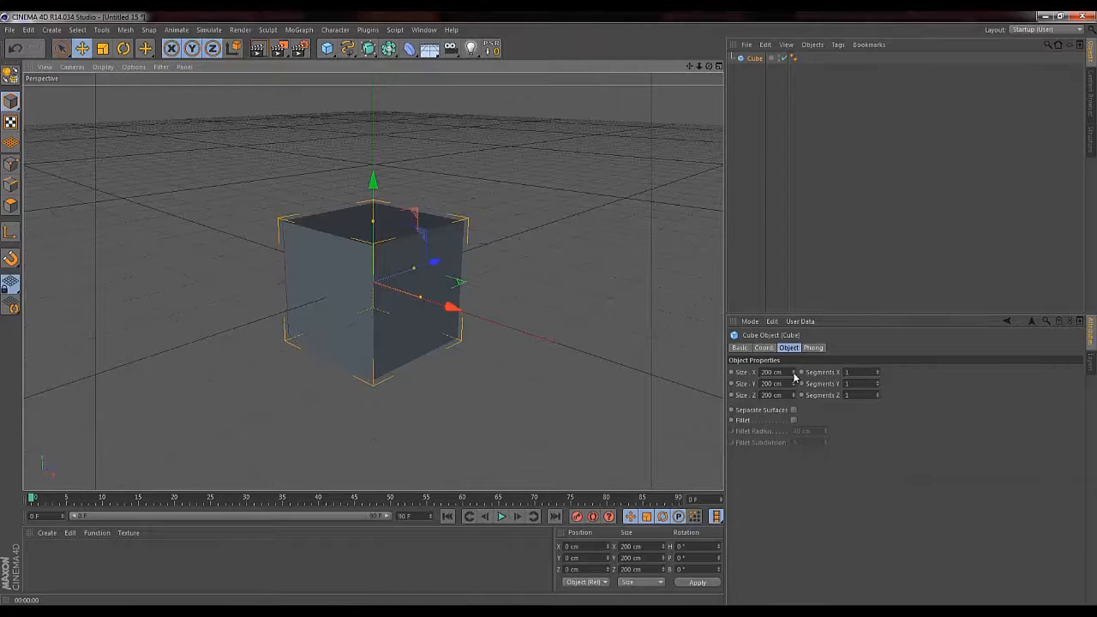
{"action": "left_click_drag", "start_coordinate": [795, 374], "coordinate": [794, 376]}
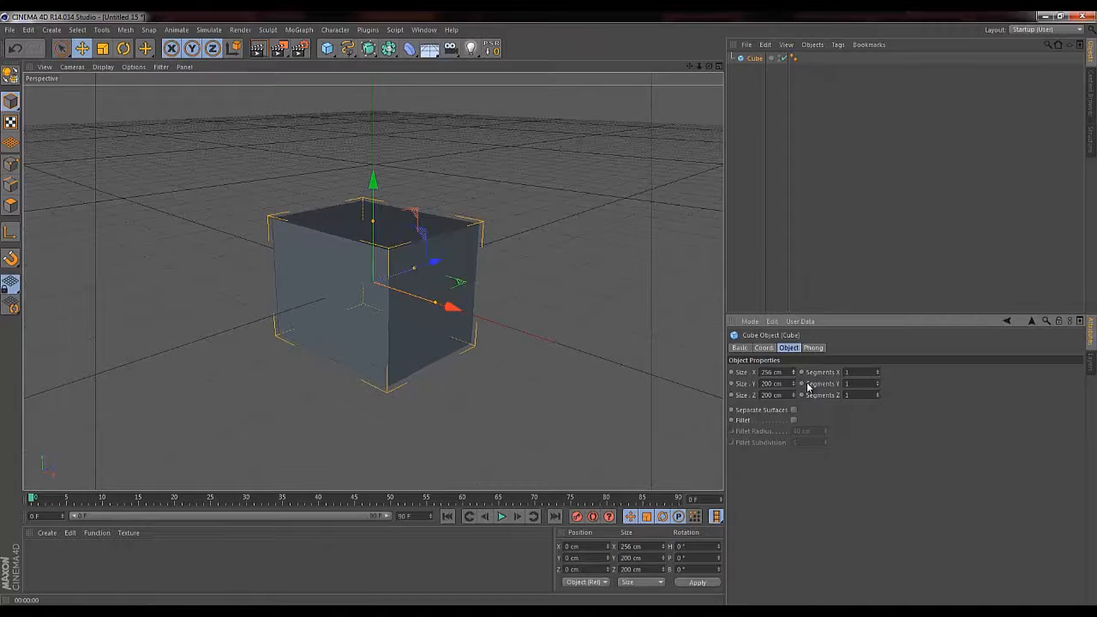
{"action": "key", "text": "ctrl+z"}
{"action": "left_click", "coordinate": [793, 420]}
{"action": "left_click", "coordinate": [794, 421]}
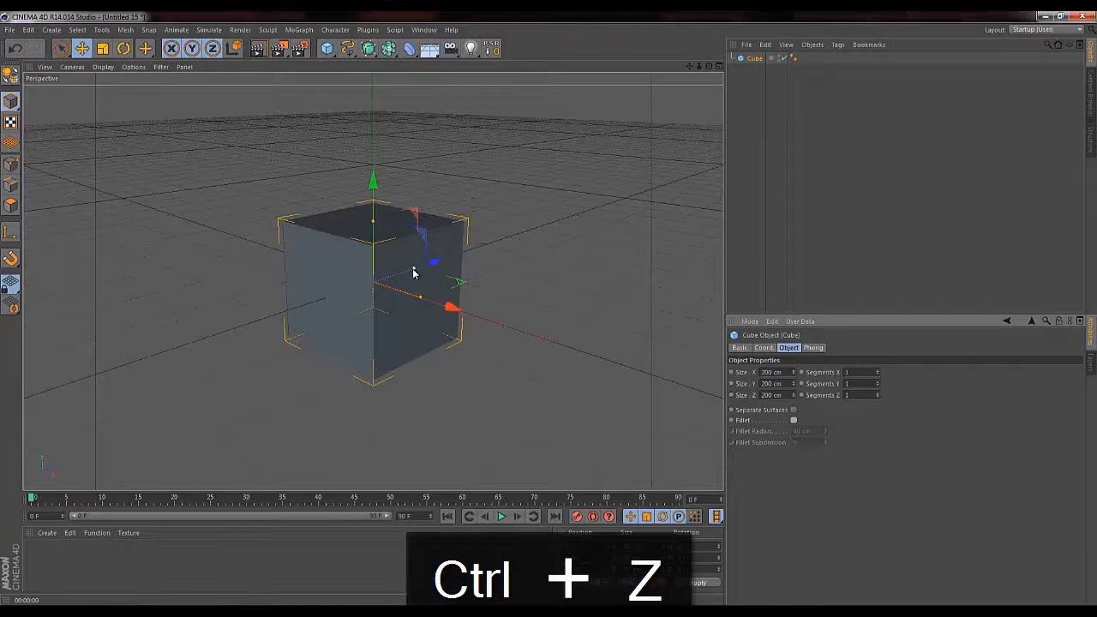
Shape the cube into an upright slab about 425 cm high and 25.6 cm deep, raised to about Y 77 cm
{"action": "left_click_drag", "start_coordinate": [413, 272], "coordinate": [381, 279]}
{"action": "left_click_drag", "start_coordinate": [372, 220], "coordinate": [355, 150]}
{"action": "left_click_drag", "start_coordinate": [375, 195], "coordinate": [375, 145]}
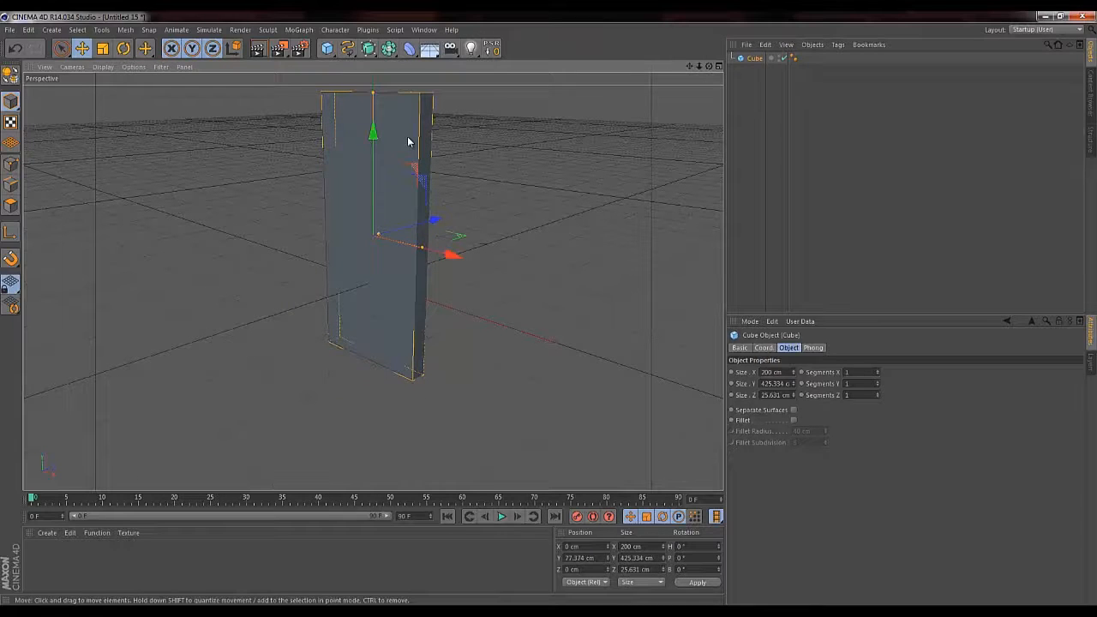
{"action": "key", "text": "r"}
{"action": "mouse_move", "coordinate": [401, 248]}
{"action": "left_mouse_down"}
{"action": "mouse_move", "coordinate": [392, 248]}
{"action": "mouse_move", "coordinate": [451, 233]}
{"action": "mouse_move", "coordinate": [386, 247]}
{"action": "left_mouse_up"}
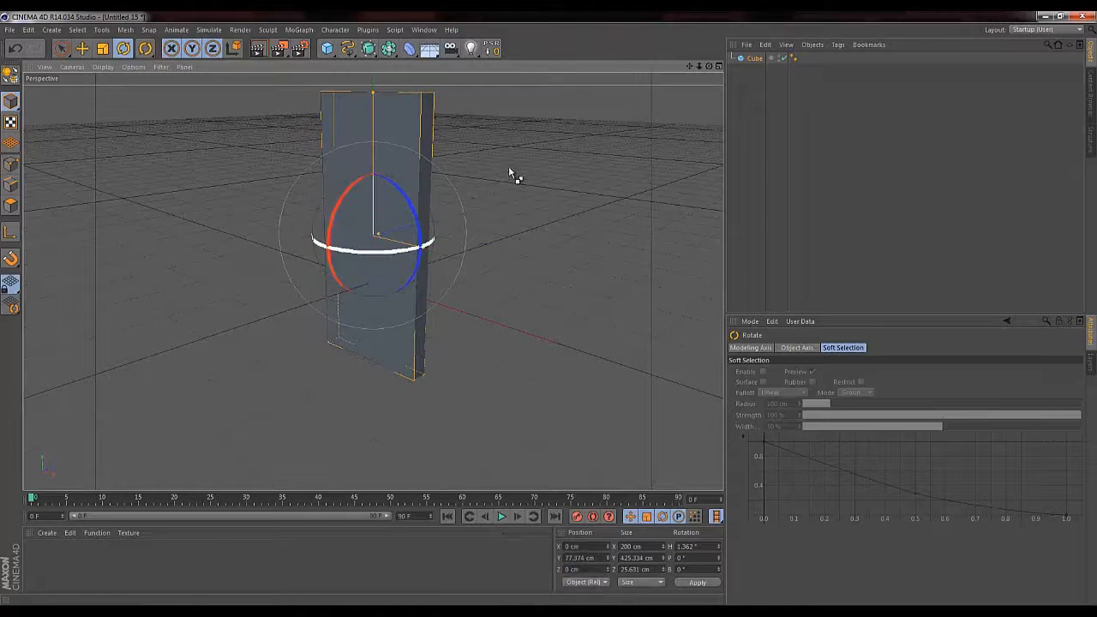
{"action": "key", "text": "ctrl+z"}
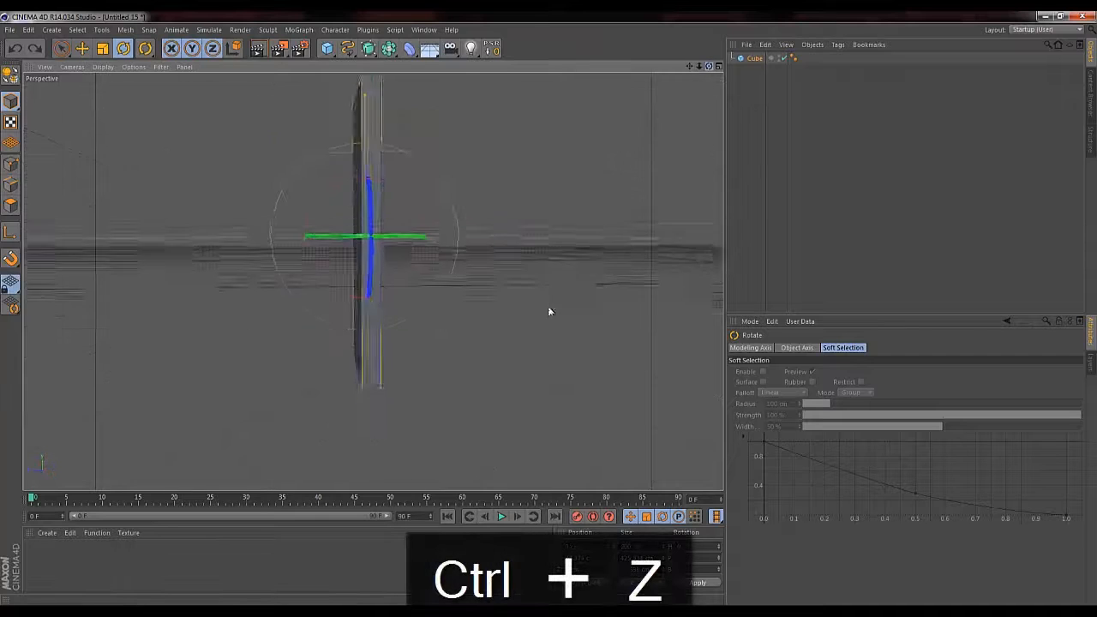
{"action": "key", "text": "ctrl+z"}
{"action": "key", "text": "ctrl+z"}
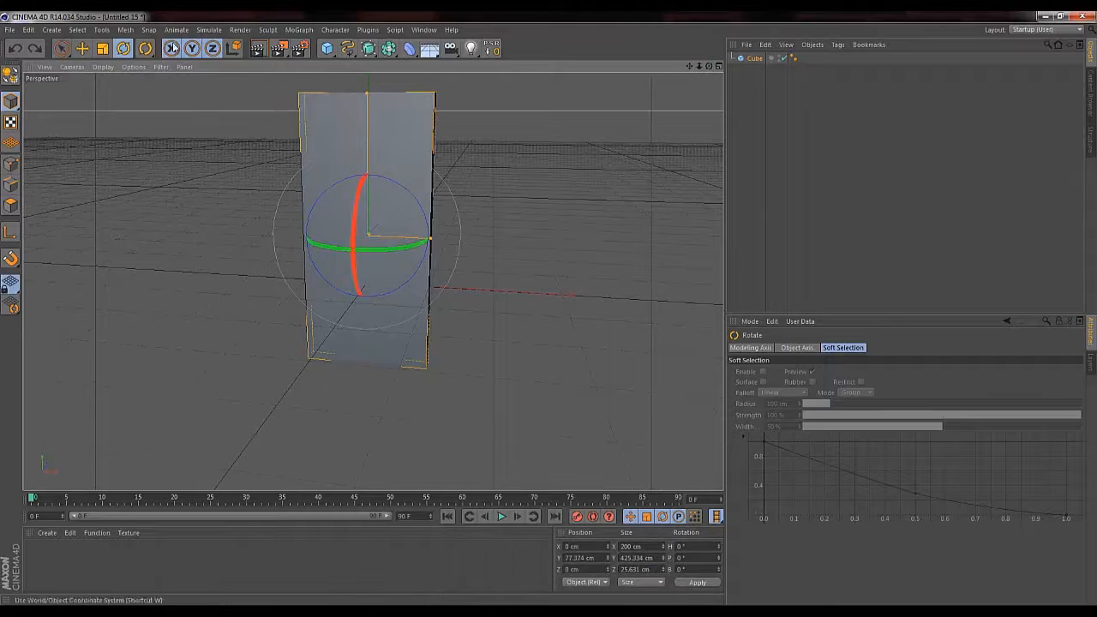
Try to move only the parametric cube's axis along X with axis modification enabled
{"action": "left_click", "coordinate": [61, 49]}
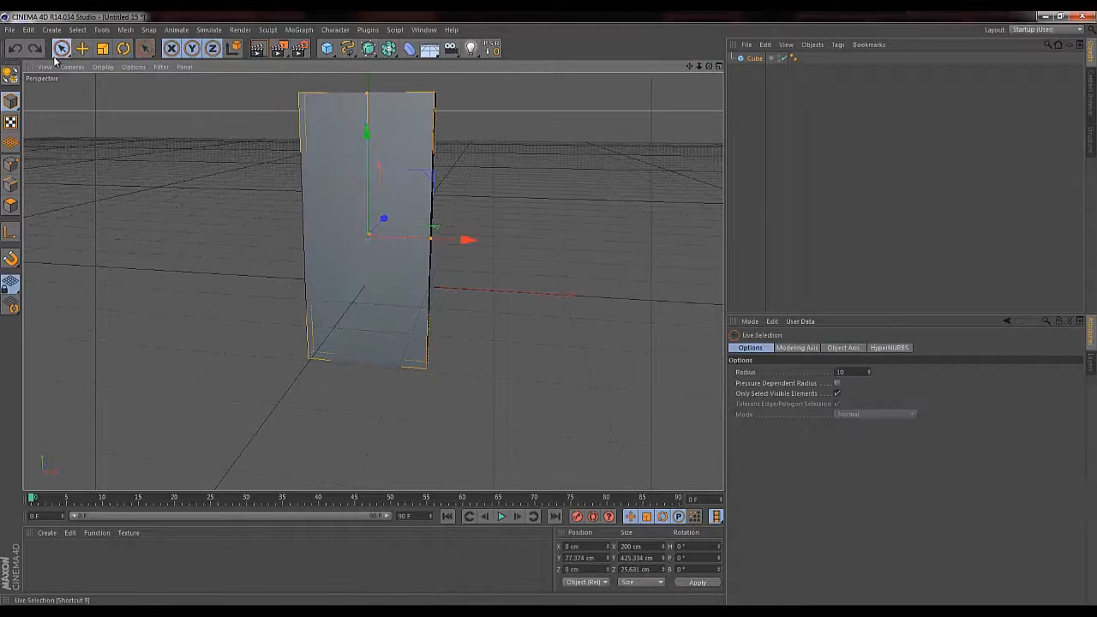
{"action": "left_click", "coordinate": [10, 233]}
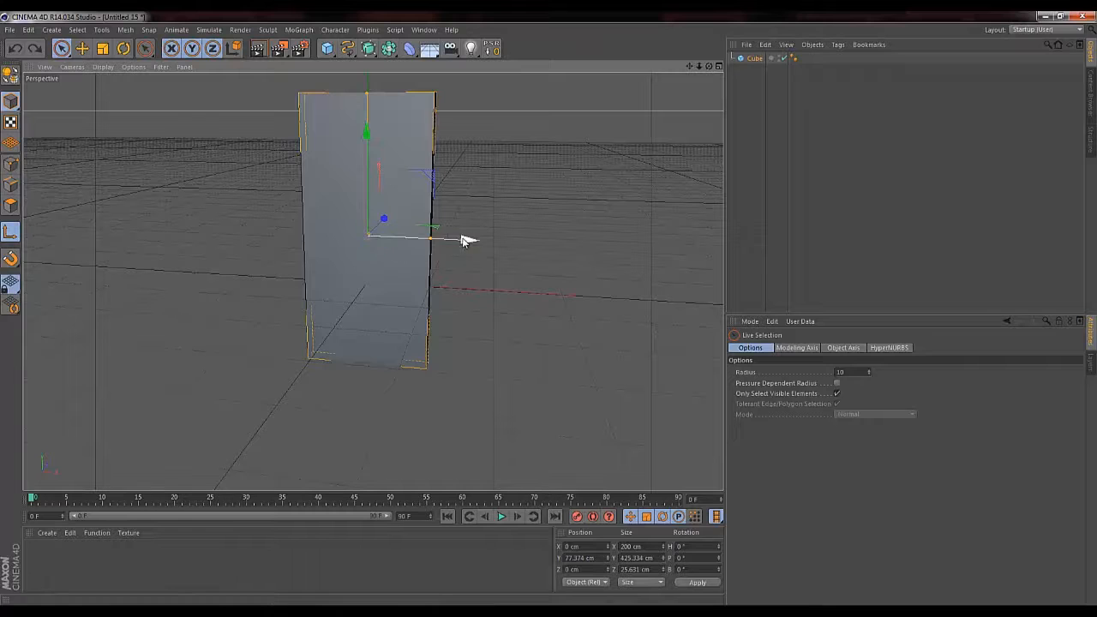
{"action": "mouse_move", "coordinate": [465, 239]}
{"action": "left_mouse_down"}
{"action": "mouse_move", "coordinate": [384, 245]}
{"action": "mouse_move", "coordinate": [549, 251]}
{"action": "mouse_move", "coordinate": [433, 249]}
{"action": "mouse_move", "coordinate": [455, 244]}
{"action": "left_mouse_up"}
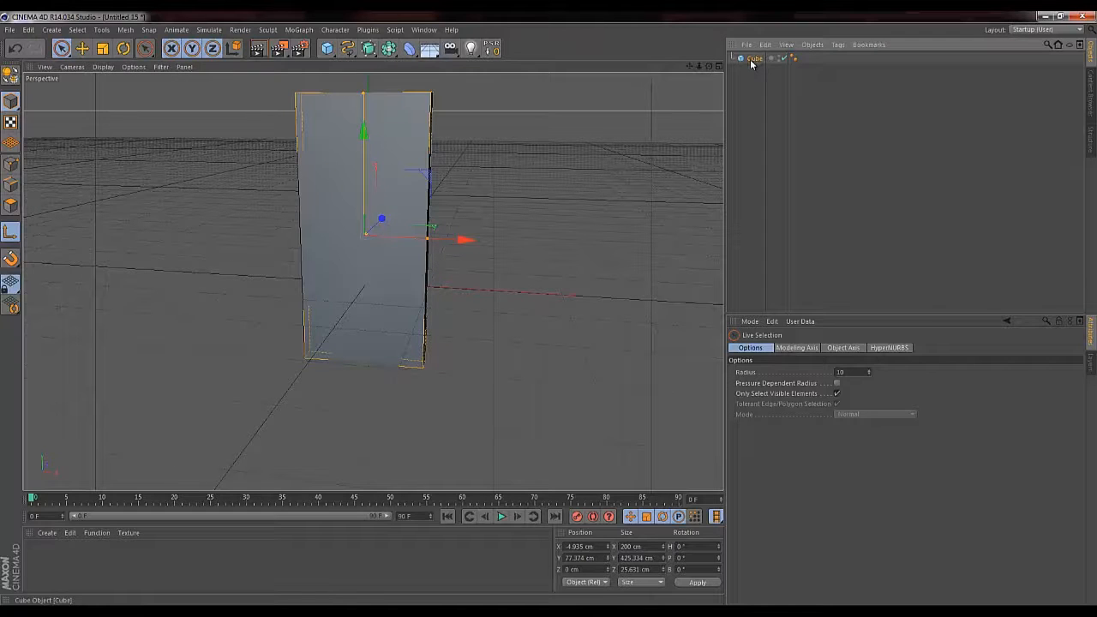
Make the cube editable and move its axis to the slab's left edge, at about X -108.7 cm
{"action": "key", "text": "c"}
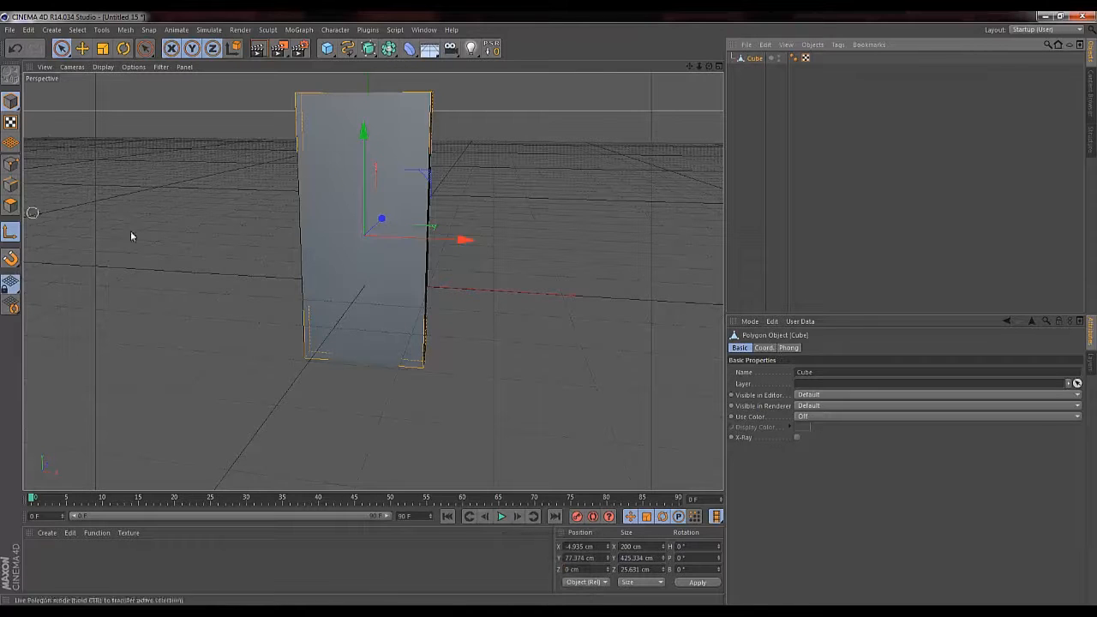
{"action": "left_click", "coordinate": [11, 232]}
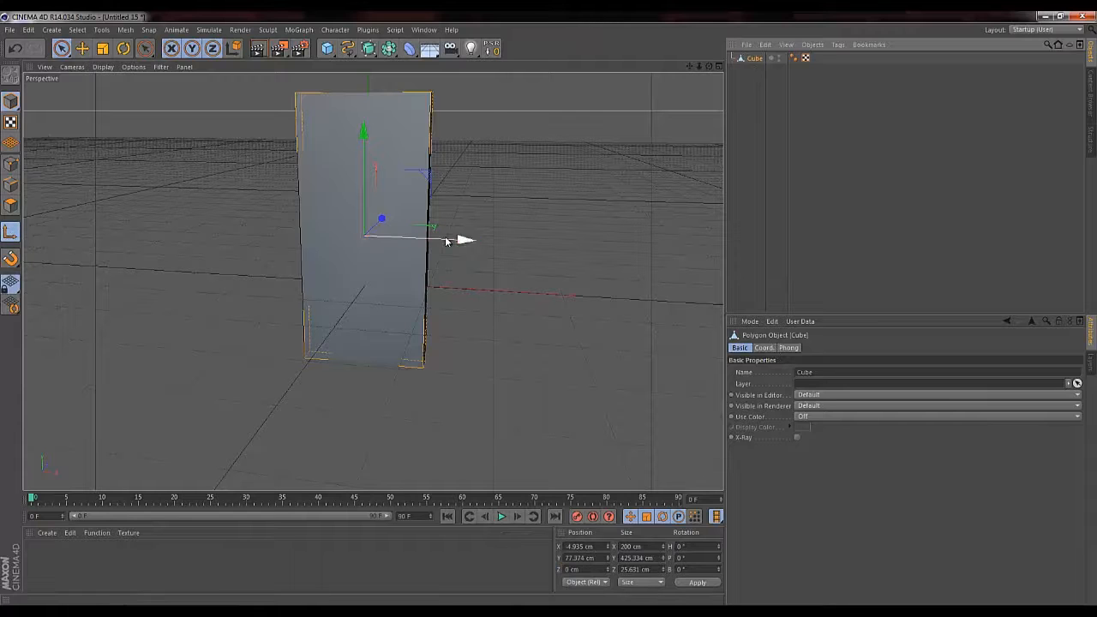
{"action": "left_click_drag", "start_coordinate": [460, 238], "coordinate": [398, 242]}
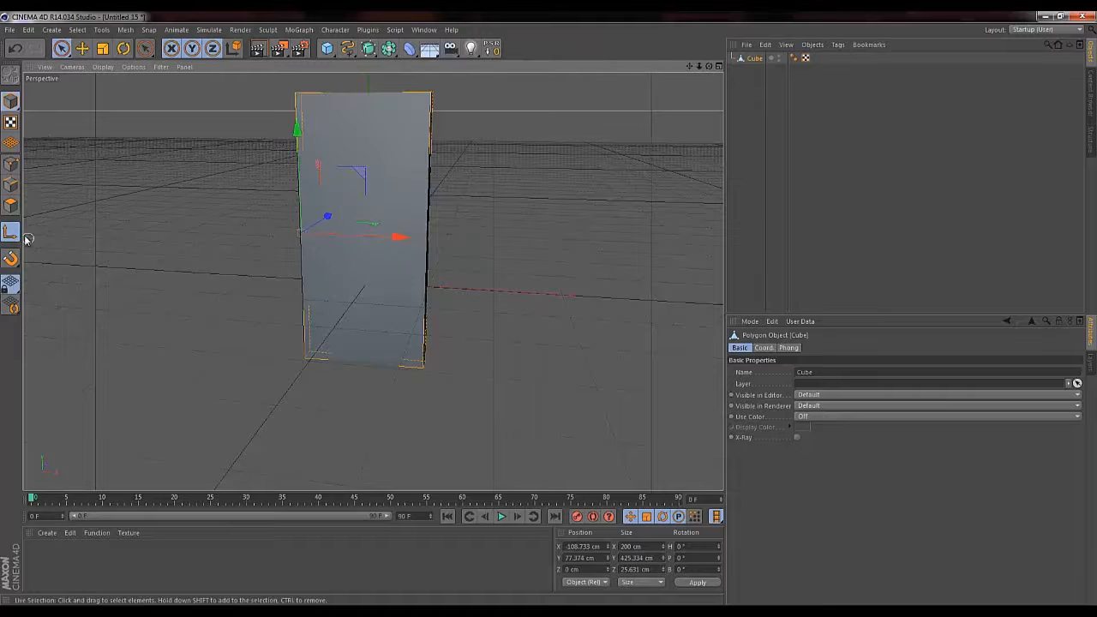
{"action": "left_click", "coordinate": [9, 234]}
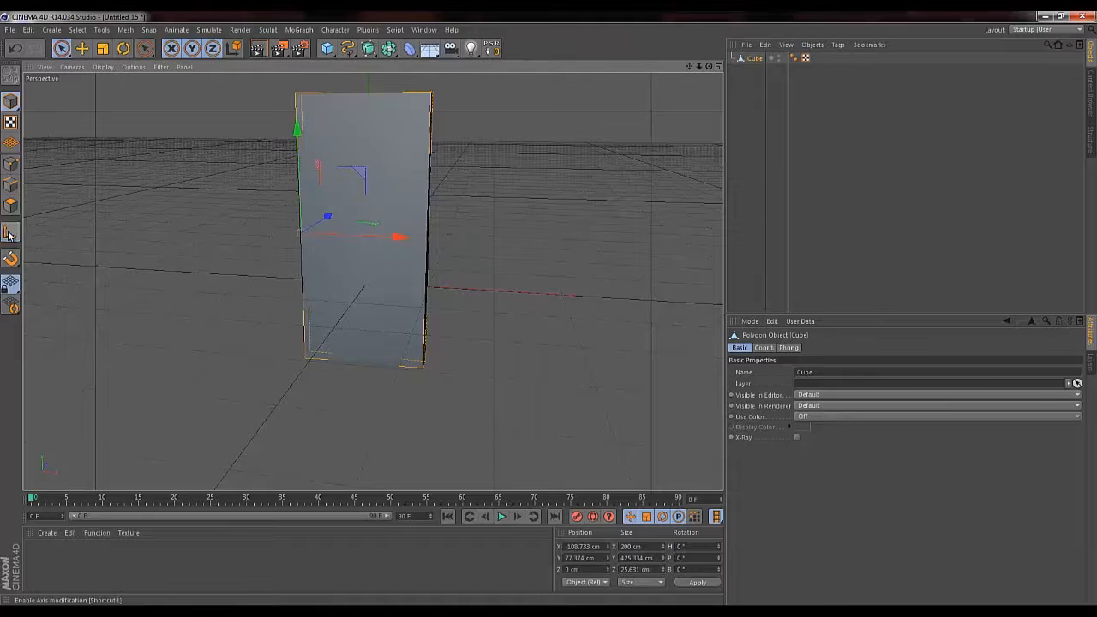
Try swinging the slab around its edge axis to a heading of about -42.6°, and undo back to the parametric cube
{"action": "left_click", "coordinate": [123, 48]}
{"action": "left_click_drag", "start_coordinate": [333, 244], "coordinate": [222, 262]}
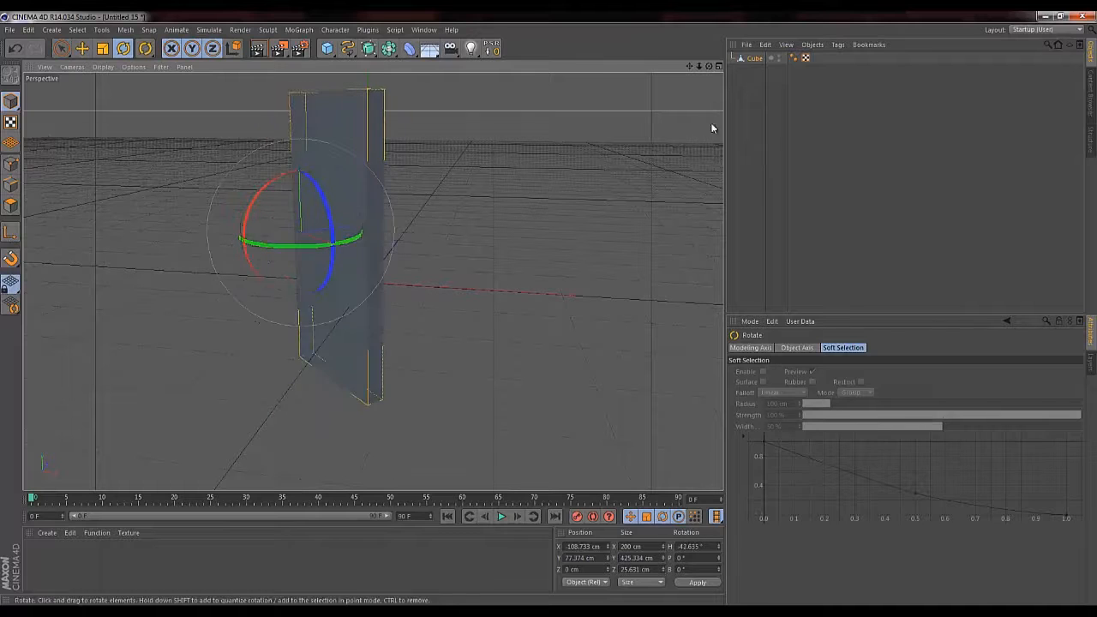
{"action": "left_click", "coordinate": [755, 59]}
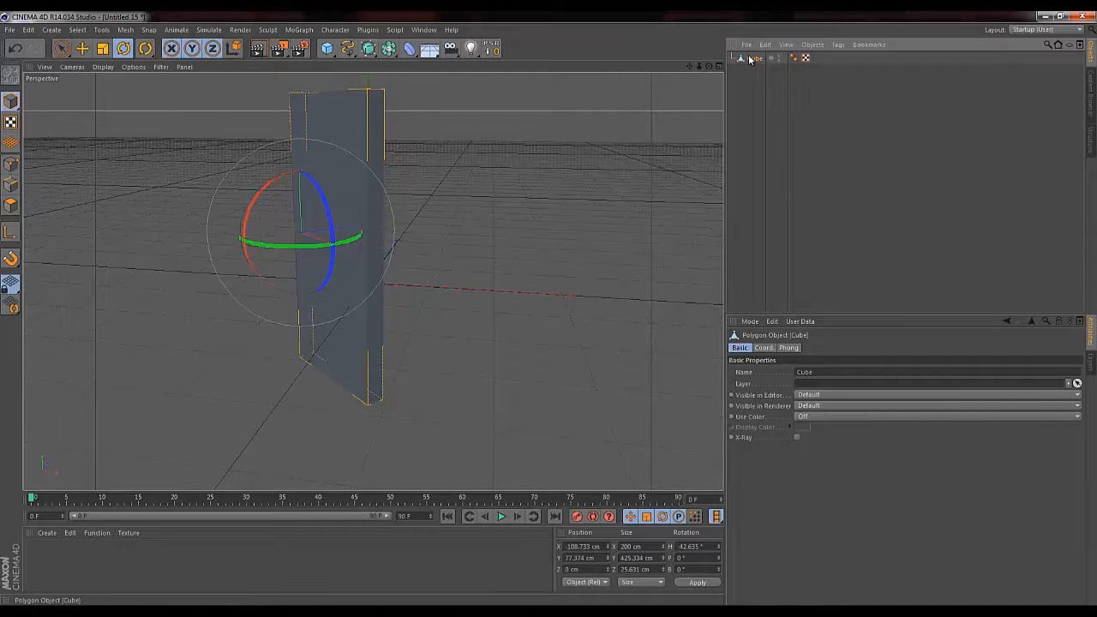
{"action": "key", "text": "ctrl+z"}
{"action": "key", "text": "ctrl+z"}
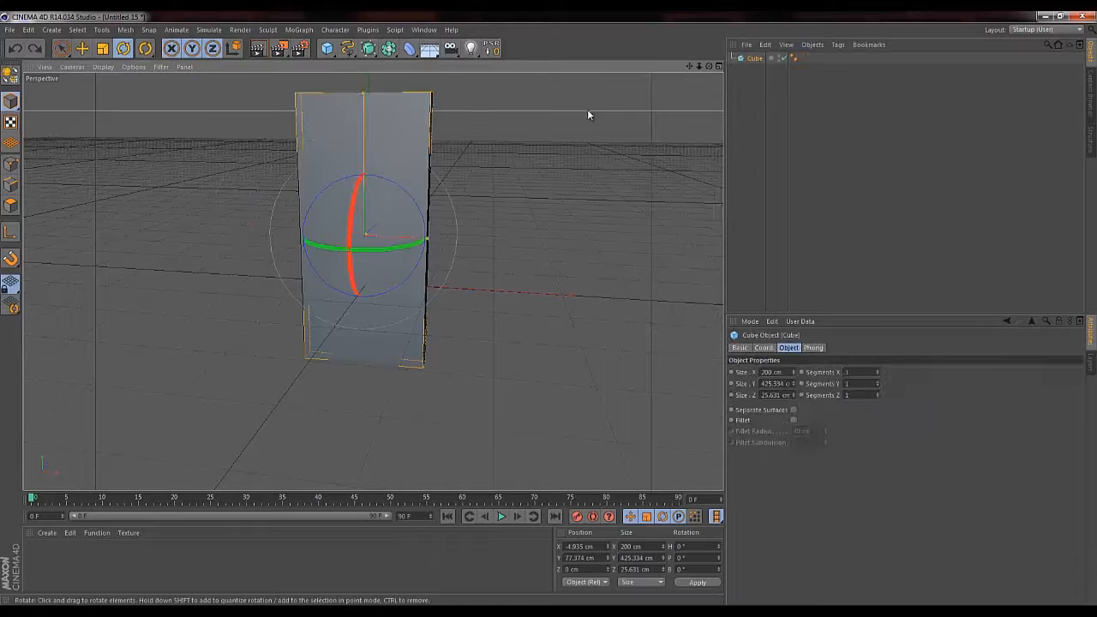
Move the parametric cube along X to about 27 cm with axis modification enabled, and reselect it
{"action": "left_click", "coordinate": [10, 231]}
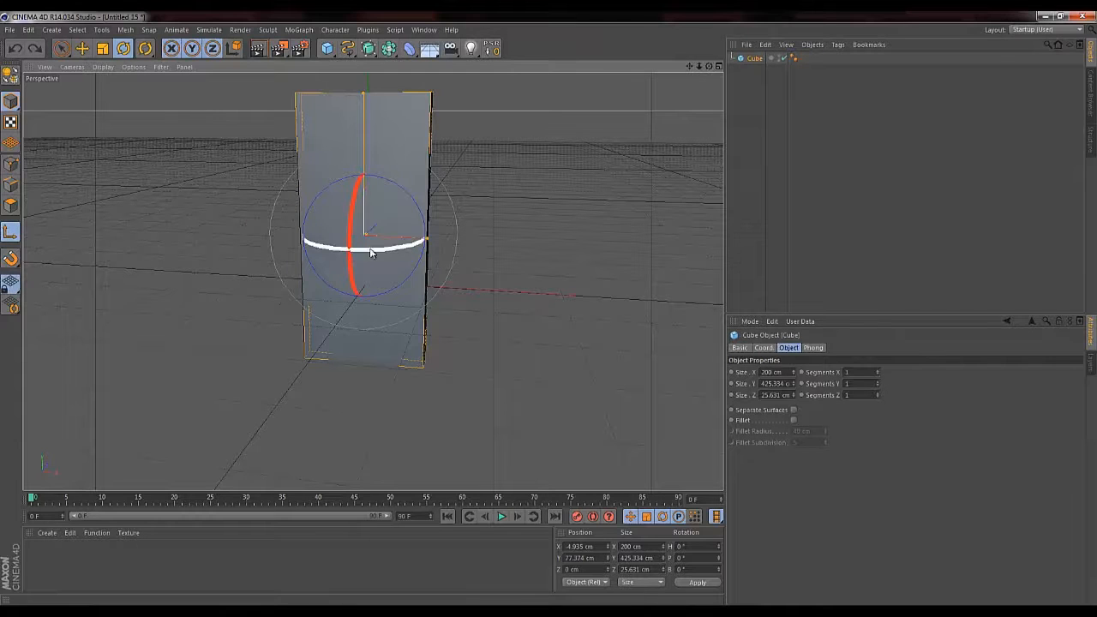
{"action": "key", "text": "space"}
{"action": "left_click_drag", "start_coordinate": [419, 242], "coordinate": [440, 264]}
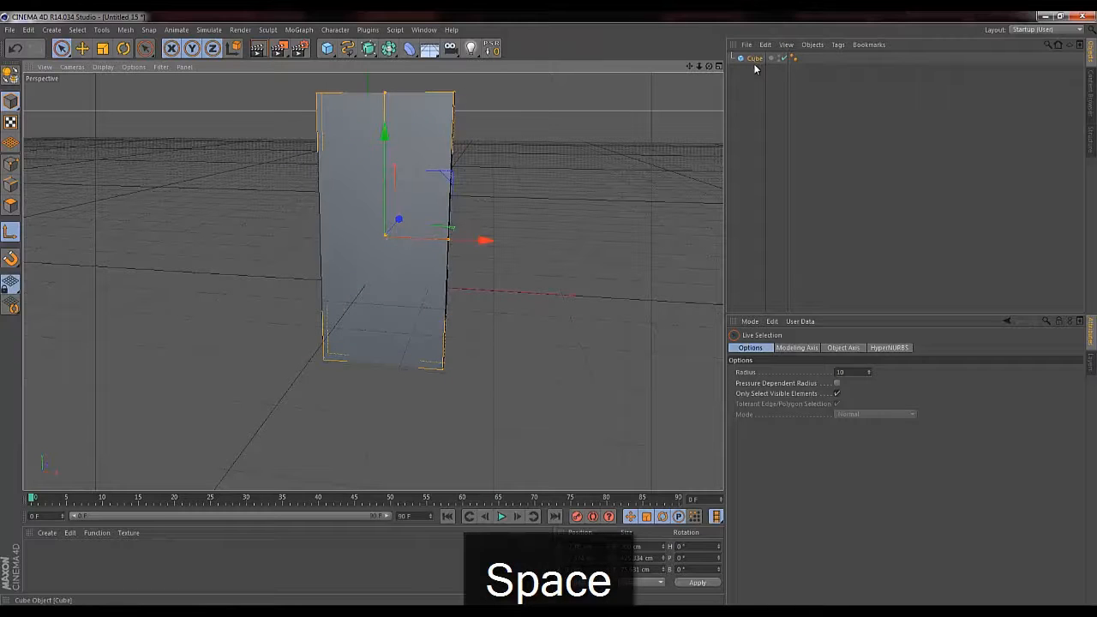
{"action": "left_click", "coordinate": [756, 61]}
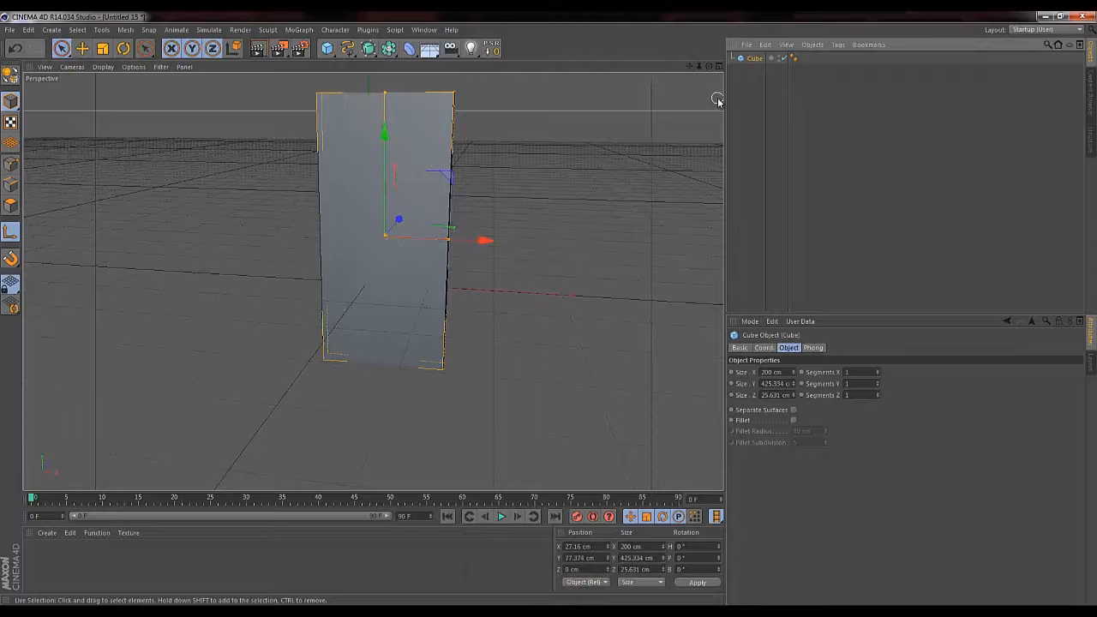
{"action": "left_click", "coordinate": [327, 54]}
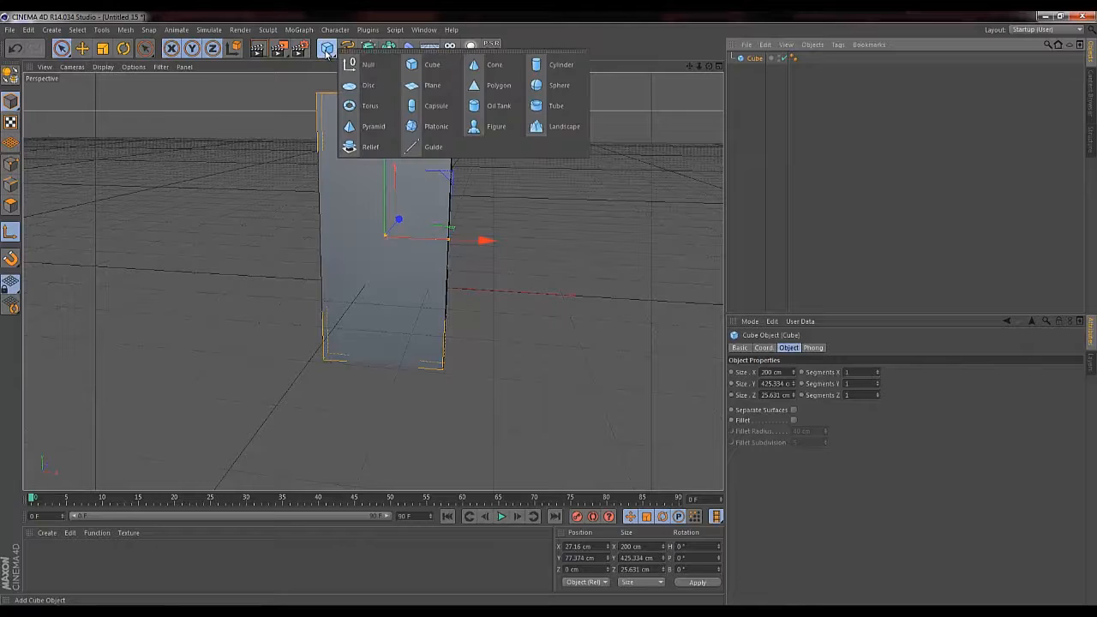
{"action": "left_click", "coordinate": [363, 67]}
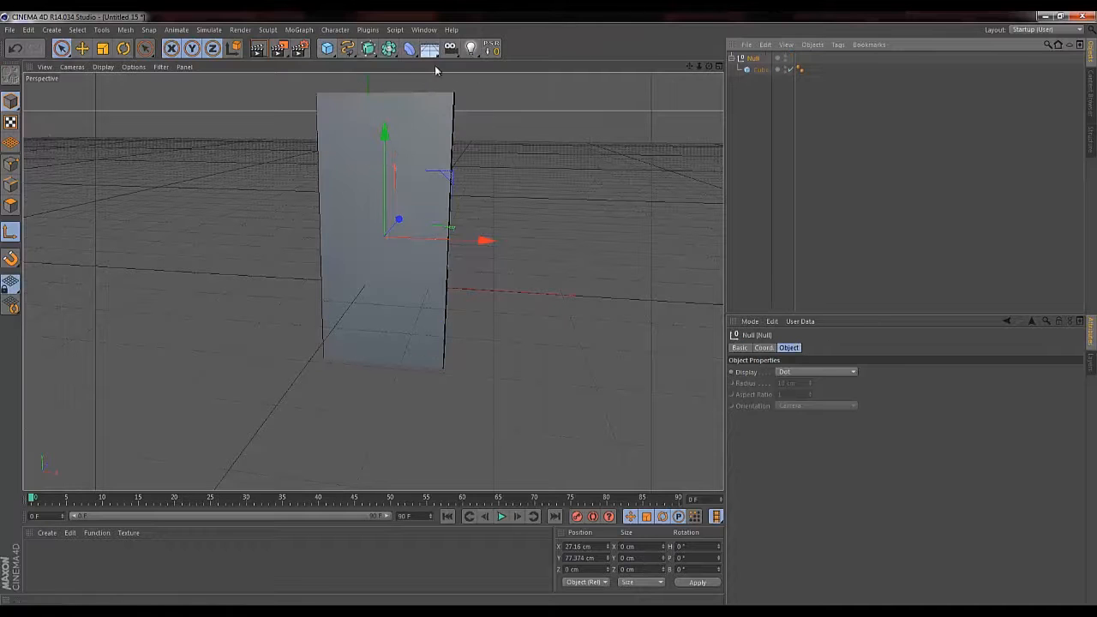
{"action": "left_click_drag", "start_coordinate": [759, 71], "coordinate": [754, 79]}
{"action": "left_click", "coordinate": [761, 60]}
{"action": "key", "text": "Delete"}
Group the cube under a Null object and rename the Null as Door
{"action": "left_click", "coordinate": [751, 60]}
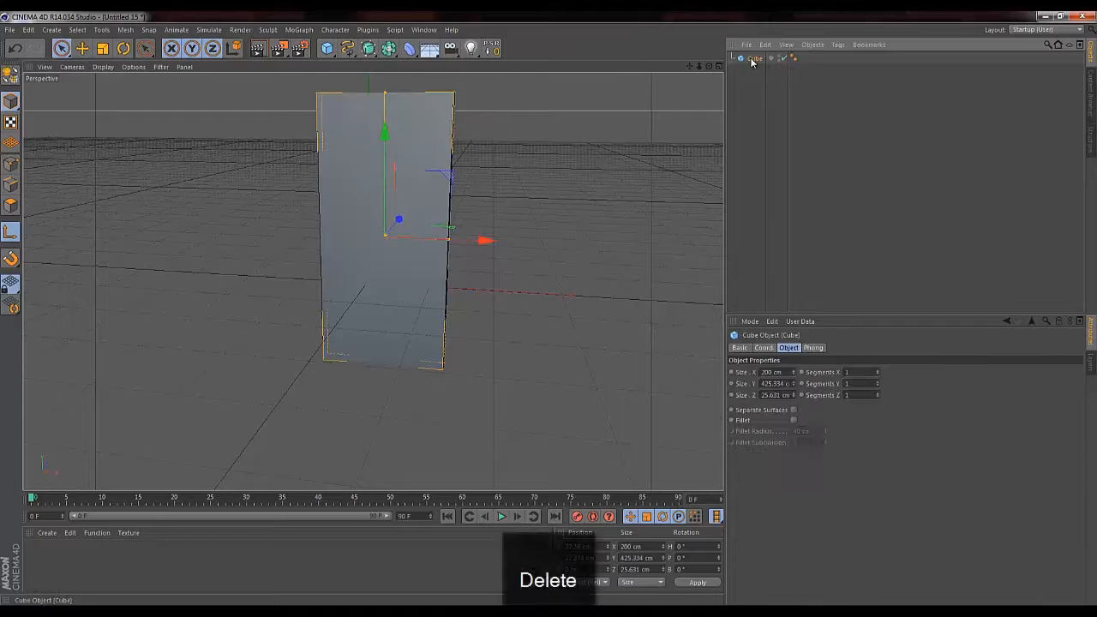
{"action": "key", "text": "alt+g"}
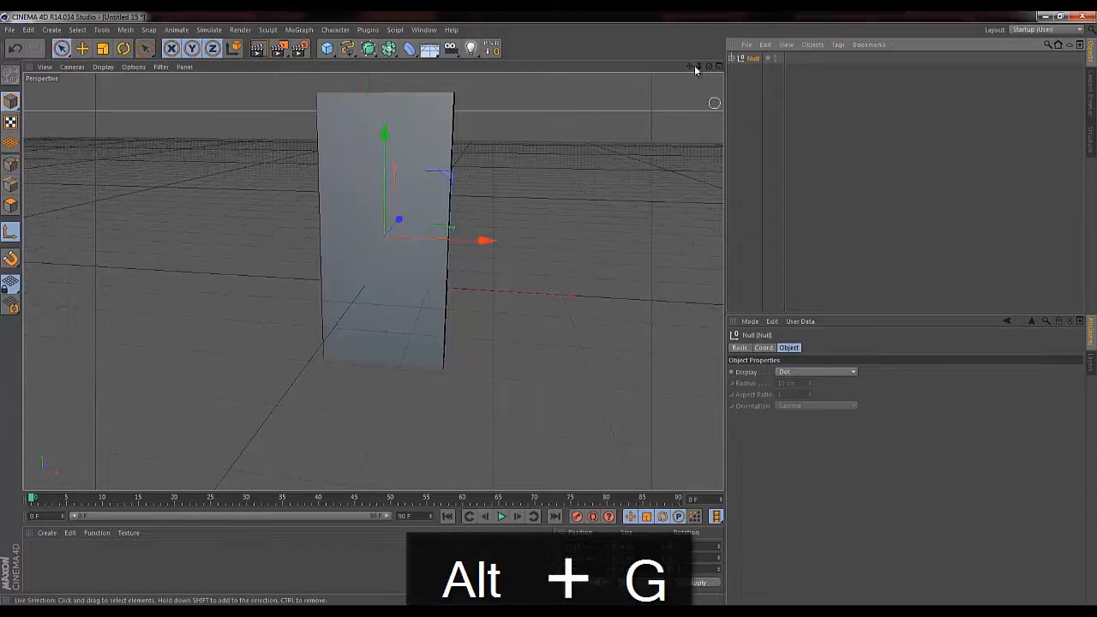
{"action": "left_click", "coordinate": [731, 58]}
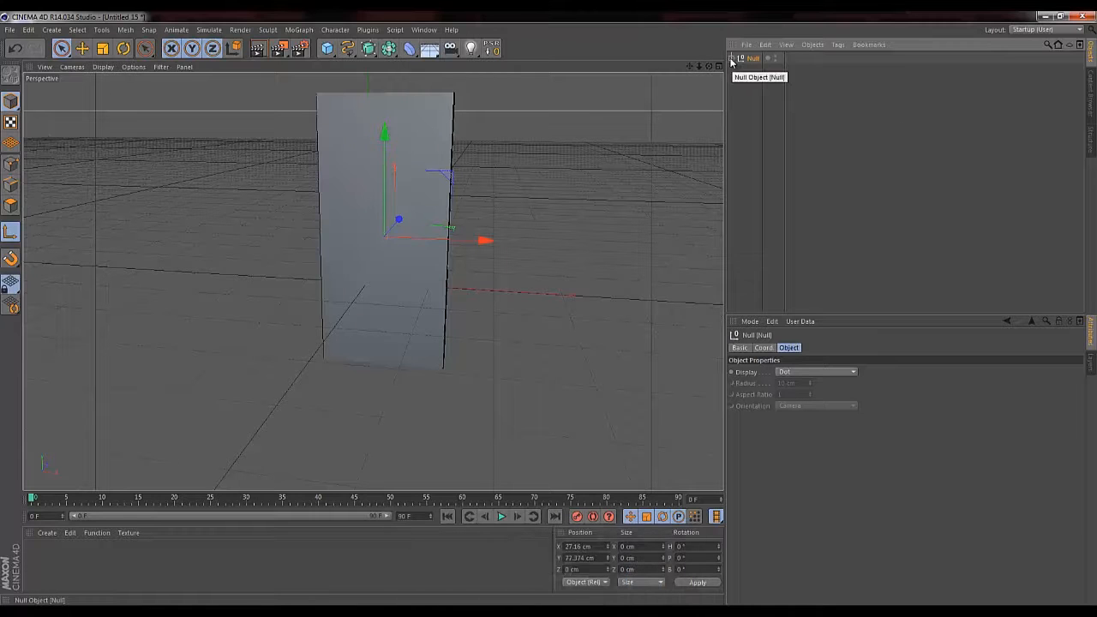
{"action": "double_click", "coordinate": [754, 59]}
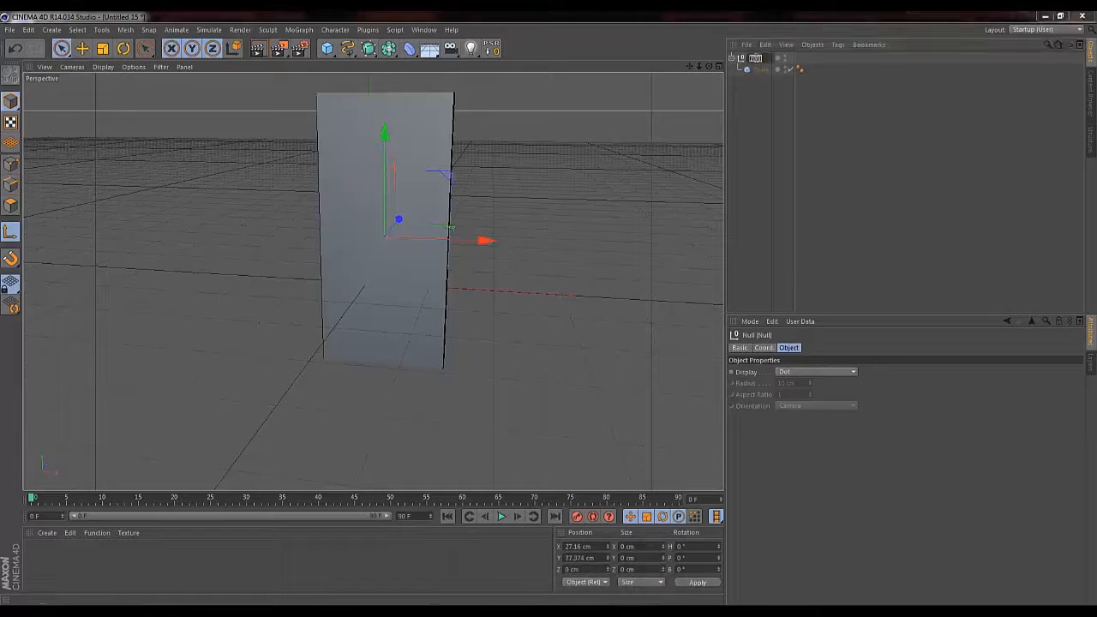
{"action": "key", "text": "Return"}
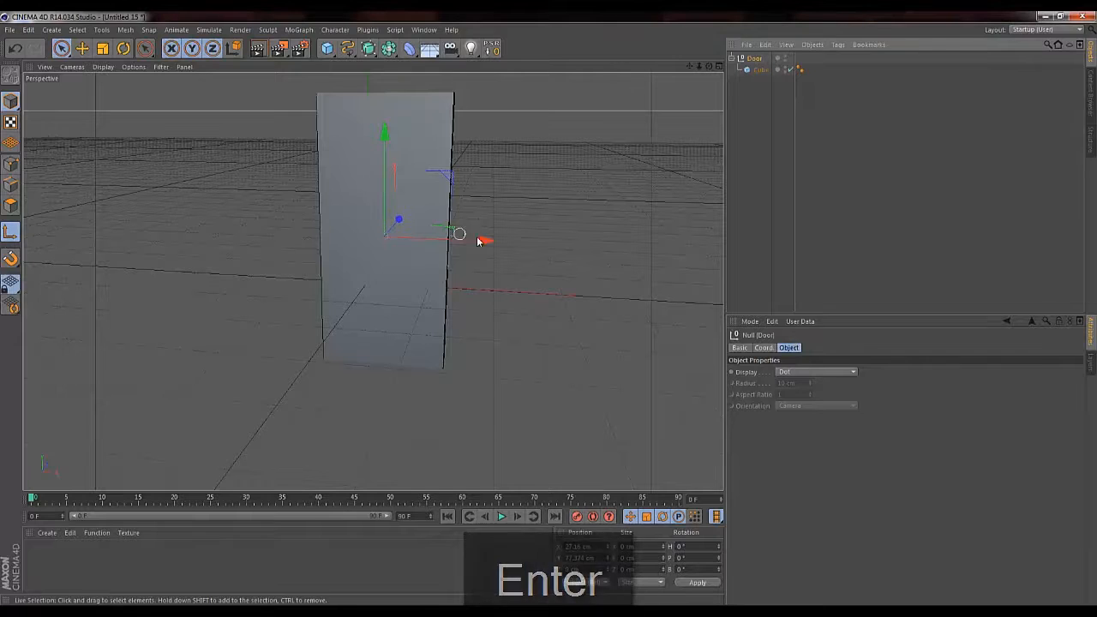
Move the Door null's axis to the slab's left edge, at about X -76.3 cm, leaving the Door selected
{"action": "left_click_drag", "start_coordinate": [482, 241], "coordinate": [417, 253]}
{"action": "left_click", "coordinate": [760, 72]}
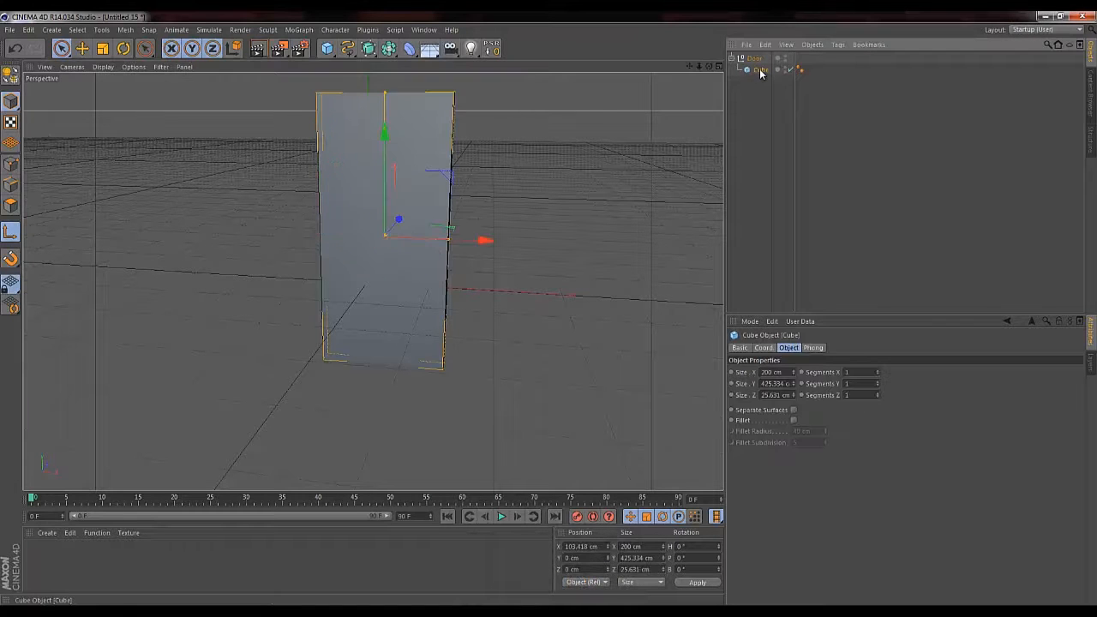
{"action": "left_click", "coordinate": [755, 59]}
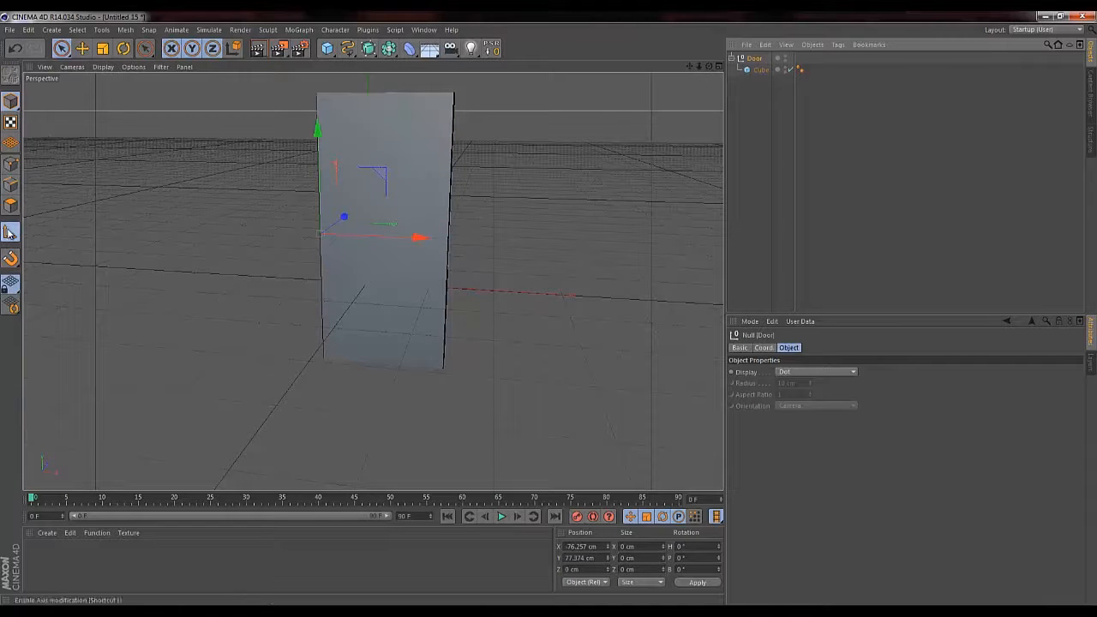
Rotate the Door null around its vertical axis to swing the slab open, to a heading of about -50.9°
{"action": "key", "text": "r"}
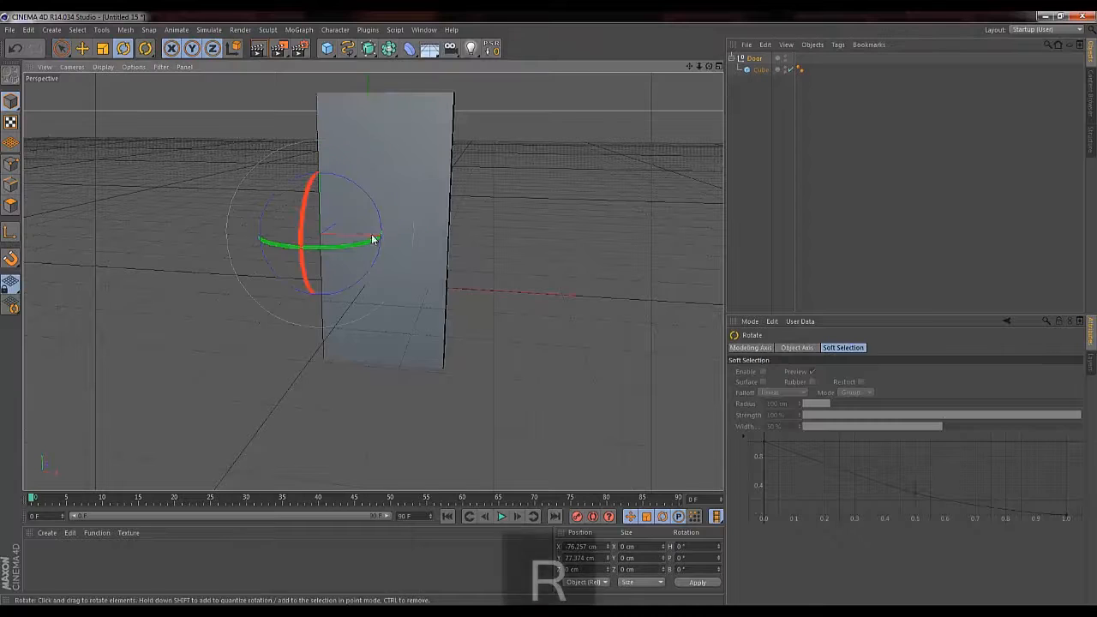
{"action": "left_click_drag", "start_coordinate": [374, 240], "coordinate": [275, 311]}
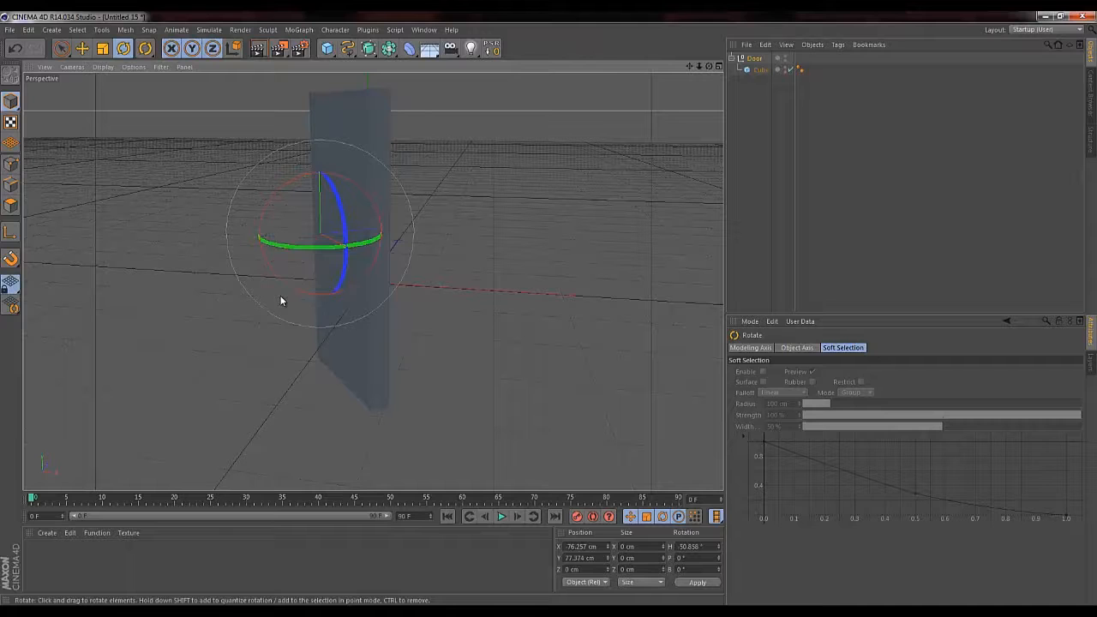
{"action": "left_click_drag", "start_coordinate": [344, 247], "coordinate": [372, 243]}
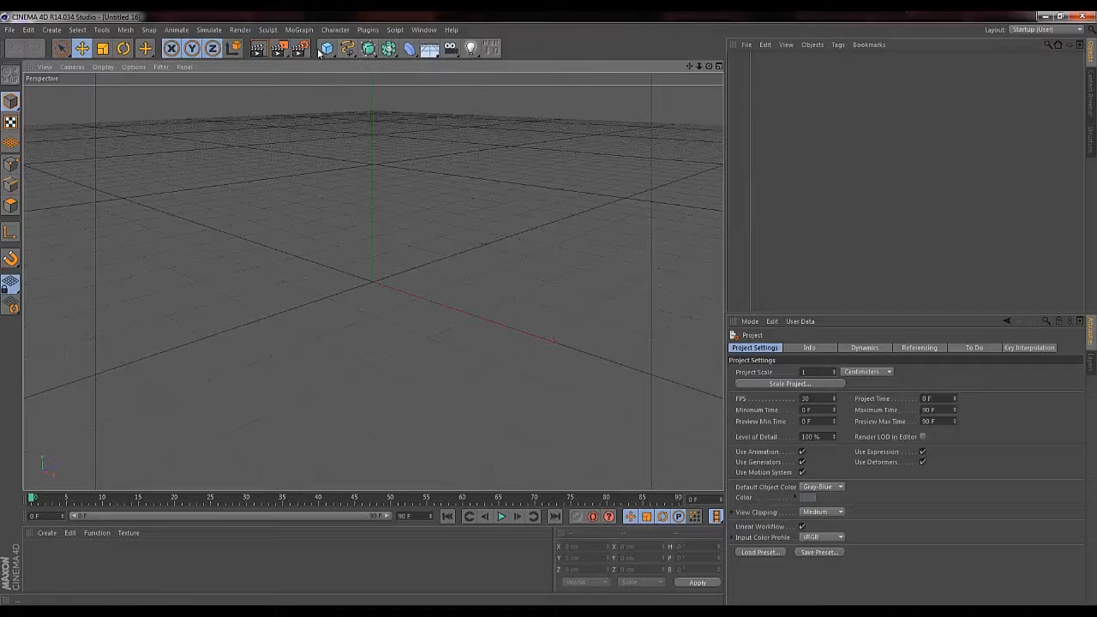
Add a Tube primitive to the empty project with an inner radius of about 166.3 cm and +X orientation
{"action": "left_click", "coordinate": [326, 48]}
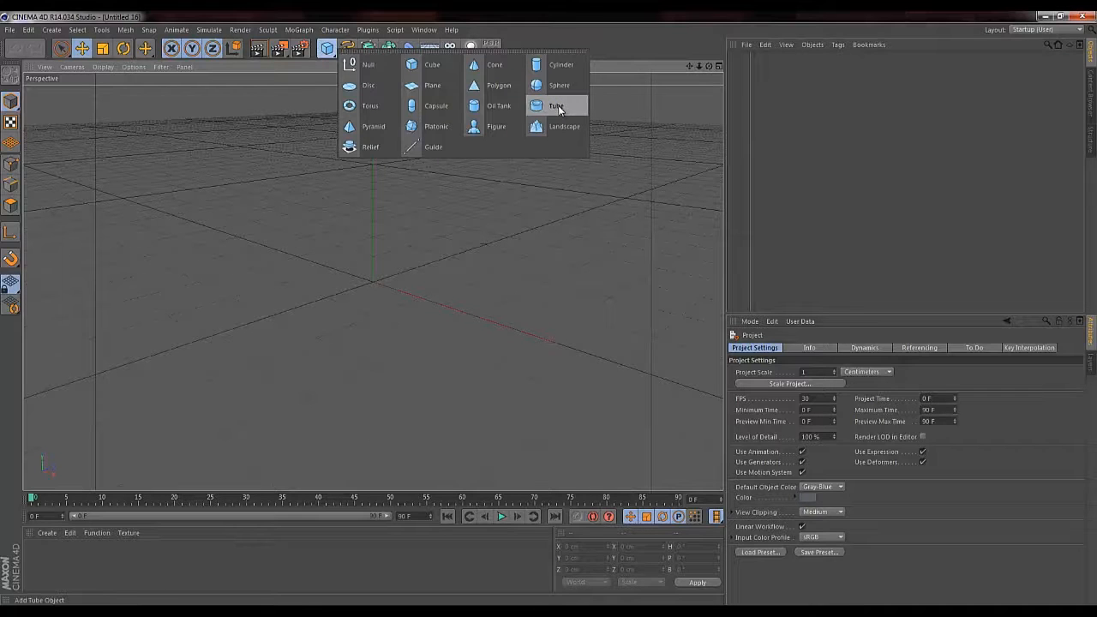
{"action": "left_click", "coordinate": [557, 106]}
{"action": "left_click_drag", "start_coordinate": [394, 294], "coordinate": [455, 307]}
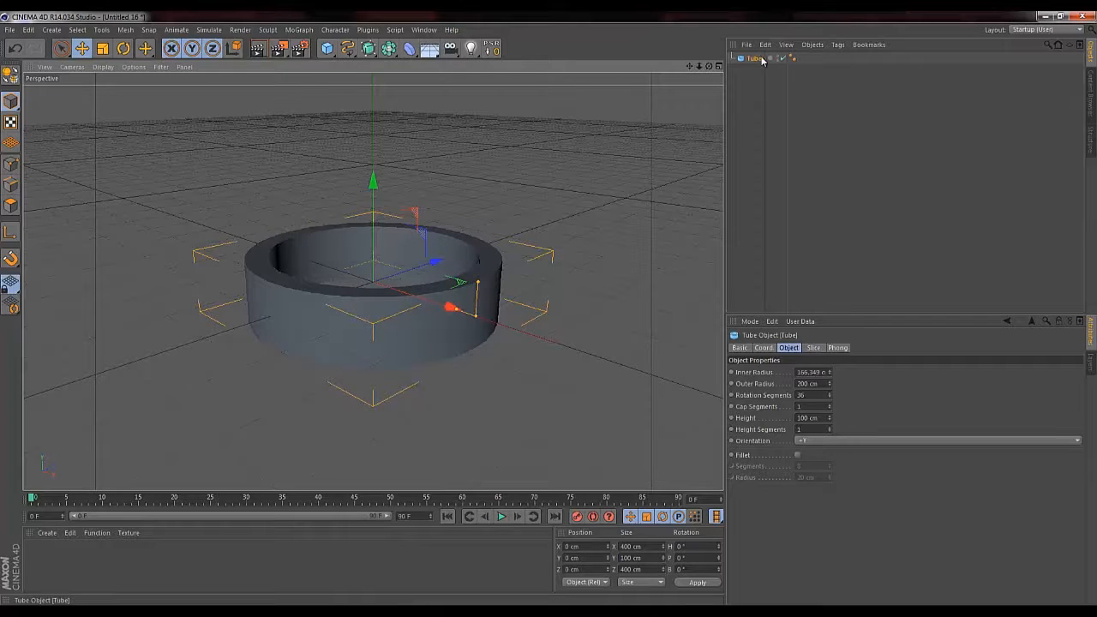
{"action": "left_click", "coordinate": [822, 442]}
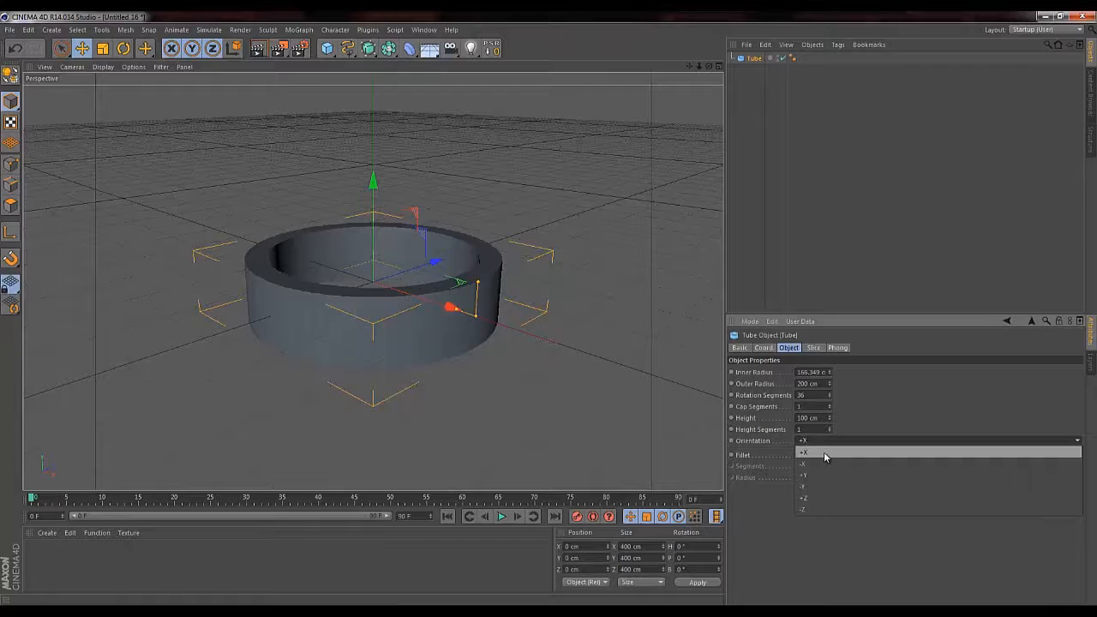
{"action": "left_click", "coordinate": [823, 452]}
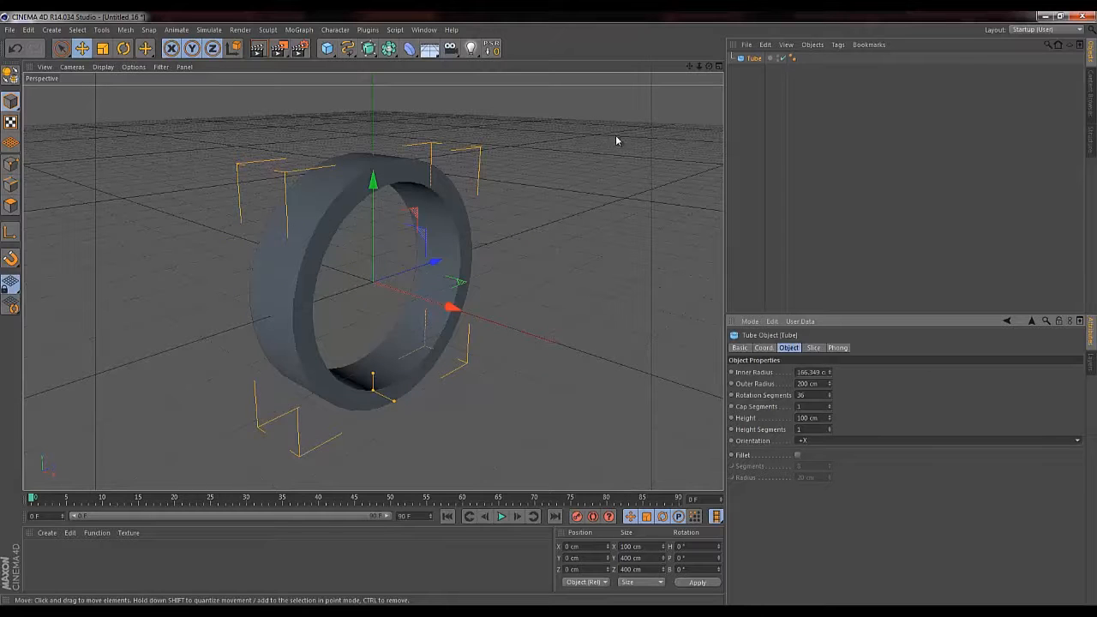
Display the tube shaded with its edge lines and set its height segments to 3
{"action": "left_click_drag", "start_coordinate": [690, 67], "coordinate": [734, 89]}
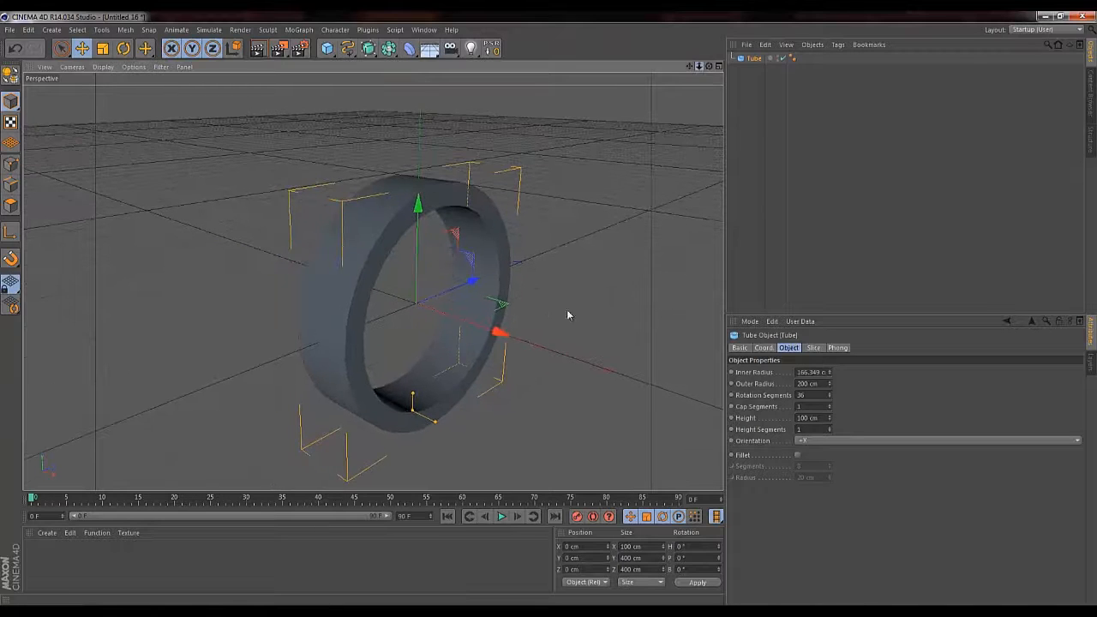
{"action": "left_click_drag", "start_coordinate": [566, 311], "coordinate": [556, 308]}
{"action": "left_click_drag", "start_coordinate": [689, 68], "coordinate": [450, 120]}
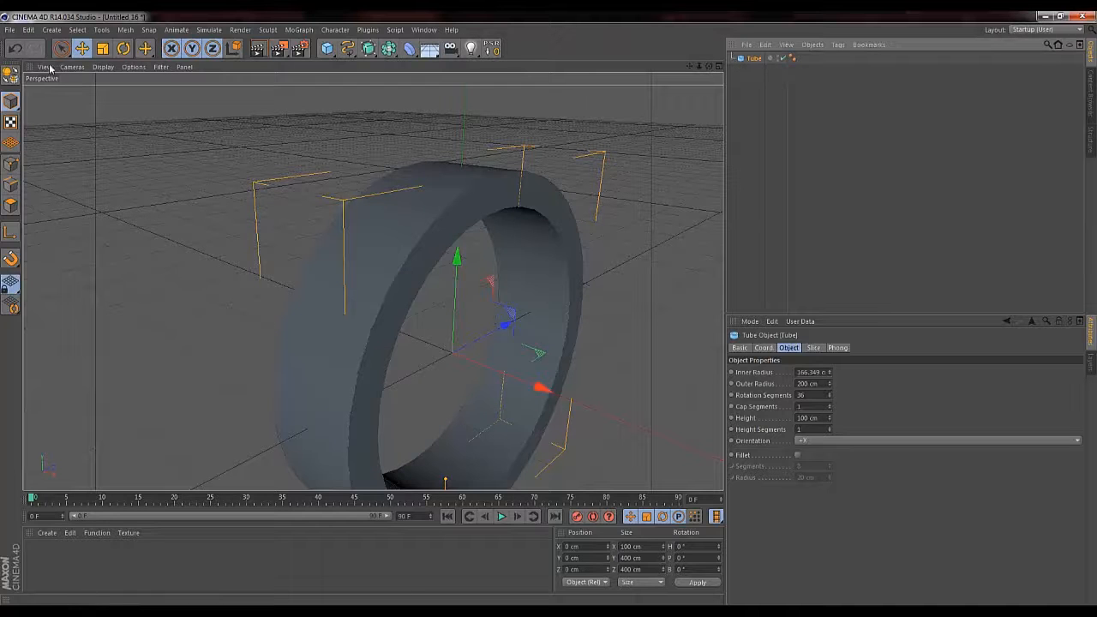
{"action": "left_click", "coordinate": [90, 68]}
{"action": "left_click", "coordinate": [133, 95]}
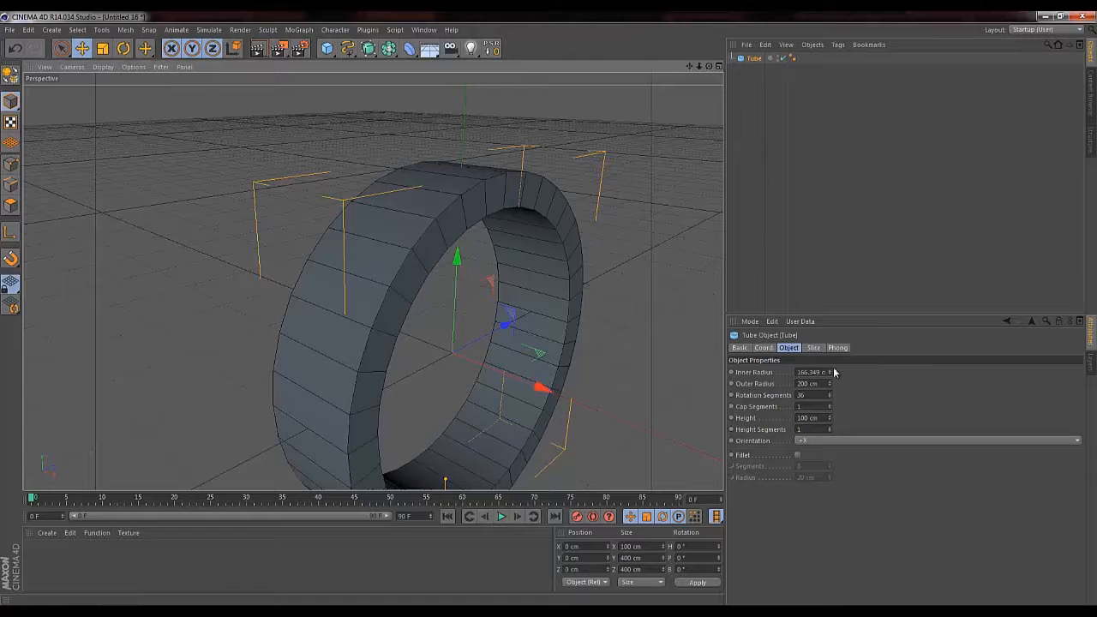
{"action": "left_click", "coordinate": [816, 430]}
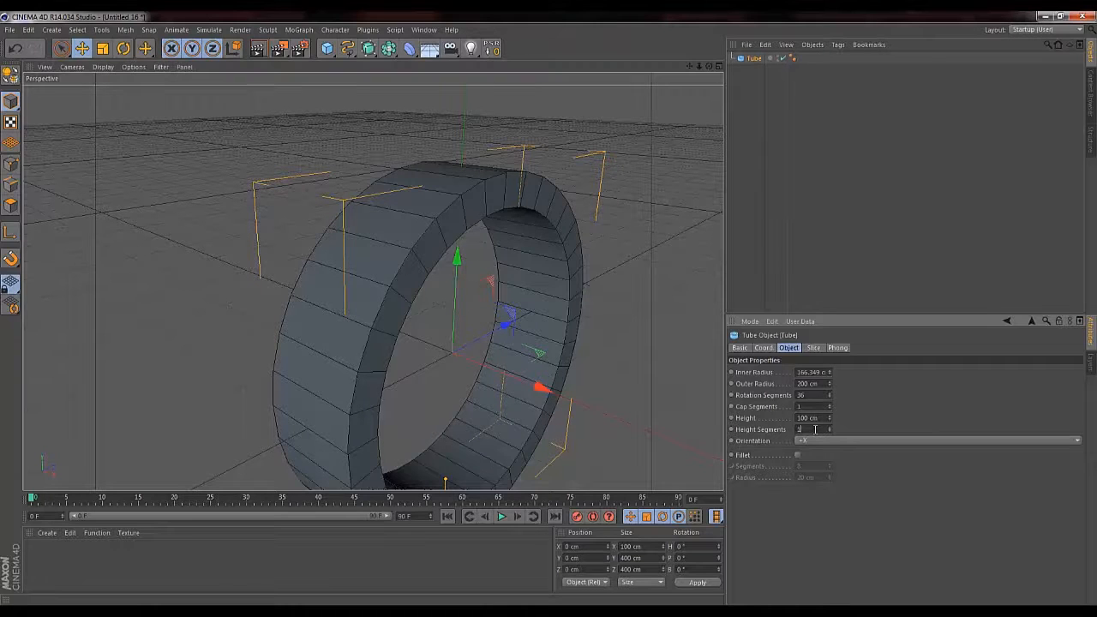
{"action": "key", "text": "Up"}
{"action": "key", "text": "Up"}
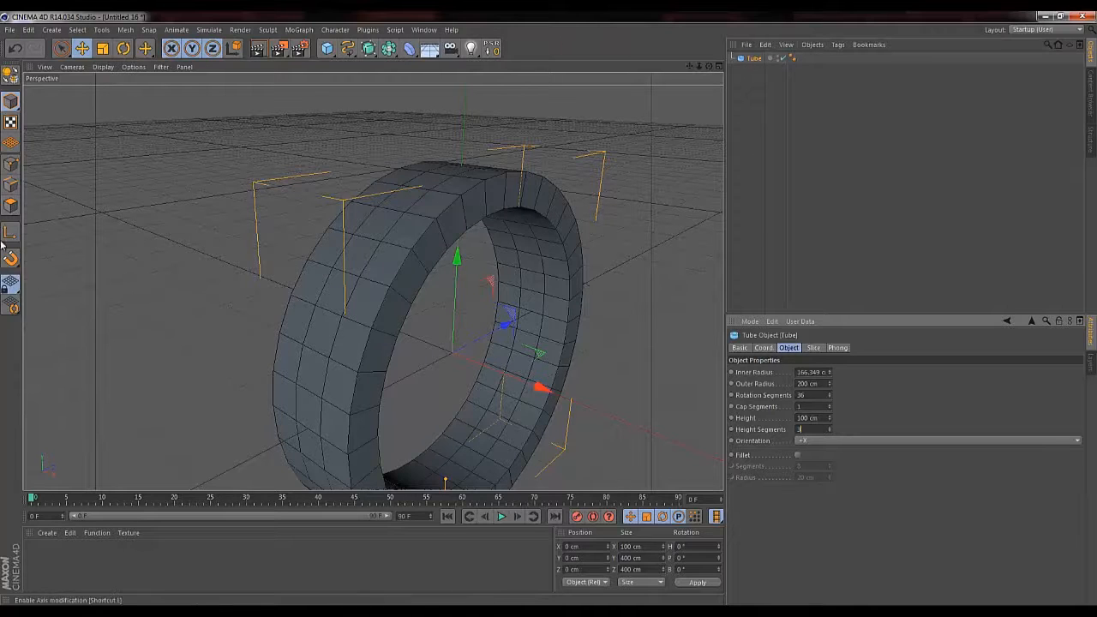
Switch to polygon mode with Live Selection and make the Tube editable
{"action": "left_click", "coordinate": [214, 195]}
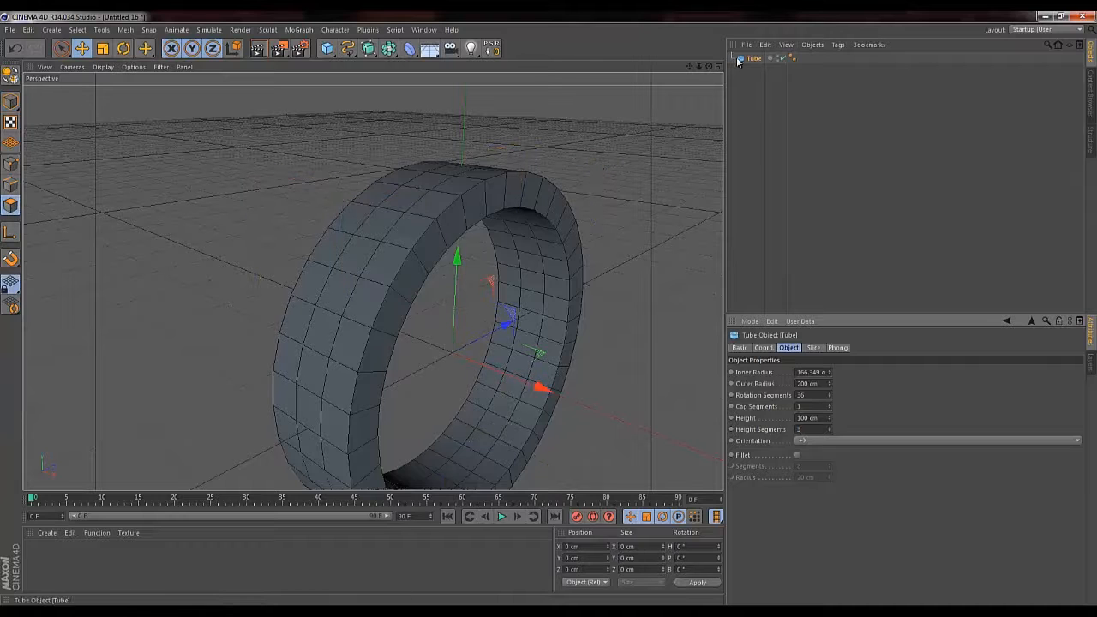
{"action": "left_click_drag", "start_coordinate": [381, 214], "coordinate": [377, 184]}
{"action": "left_click", "coordinate": [62, 48]}
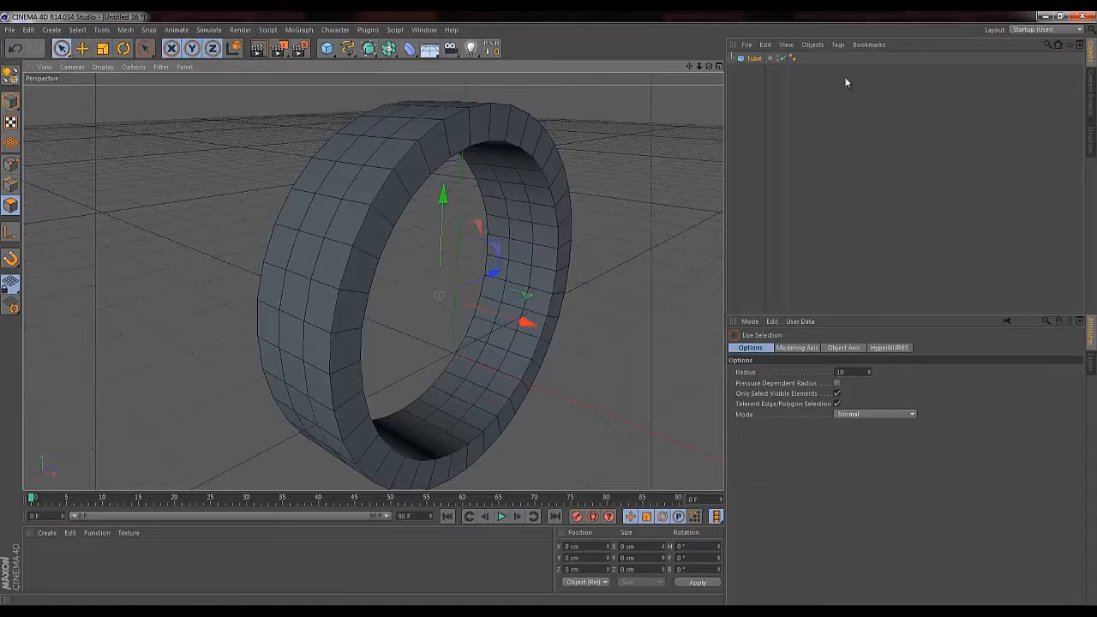
{"action": "left_click", "coordinate": [752, 59]}
{"action": "key", "text": "c"}
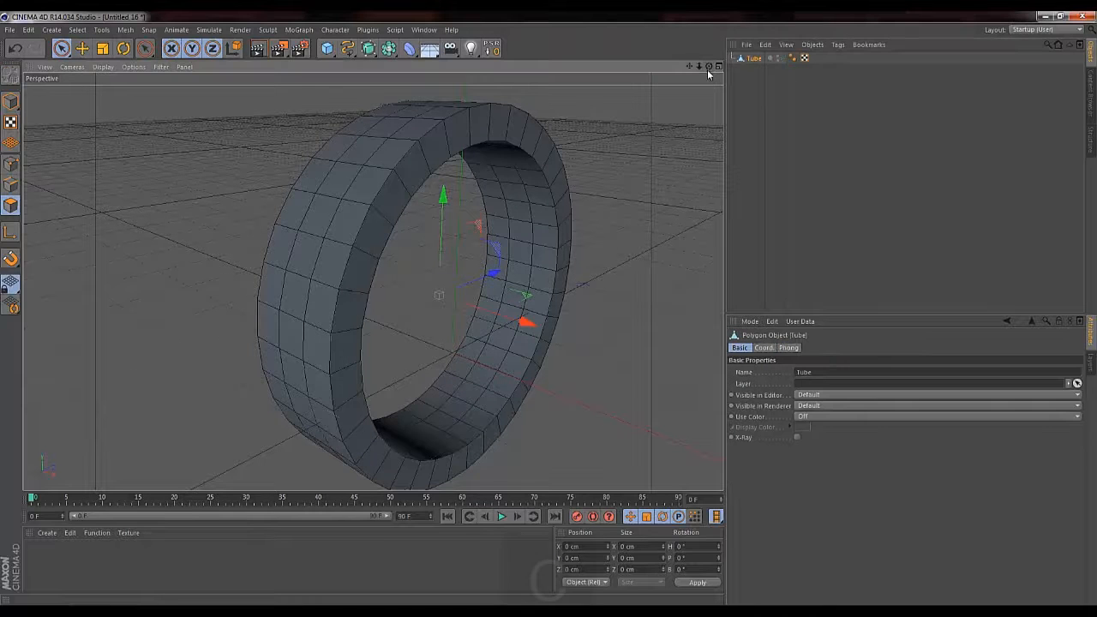
Loop-select the middle band of polygons around the tube's outer surface
{"action": "left_click_drag", "start_coordinate": [687, 64], "coordinate": [688, 69]}
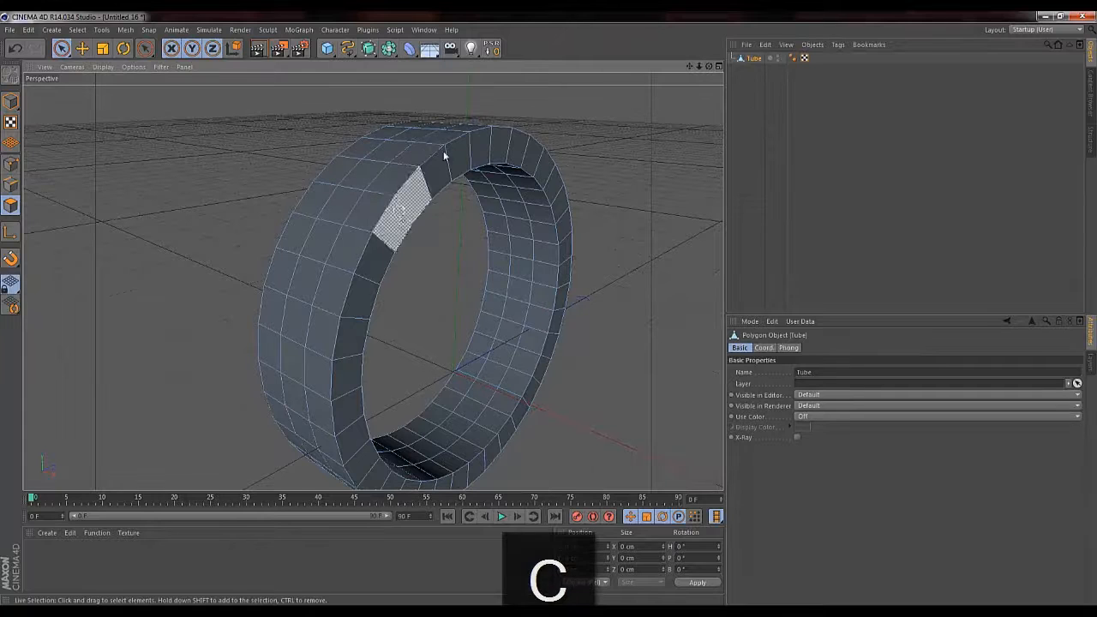
{"action": "left_click", "coordinate": [341, 205]}
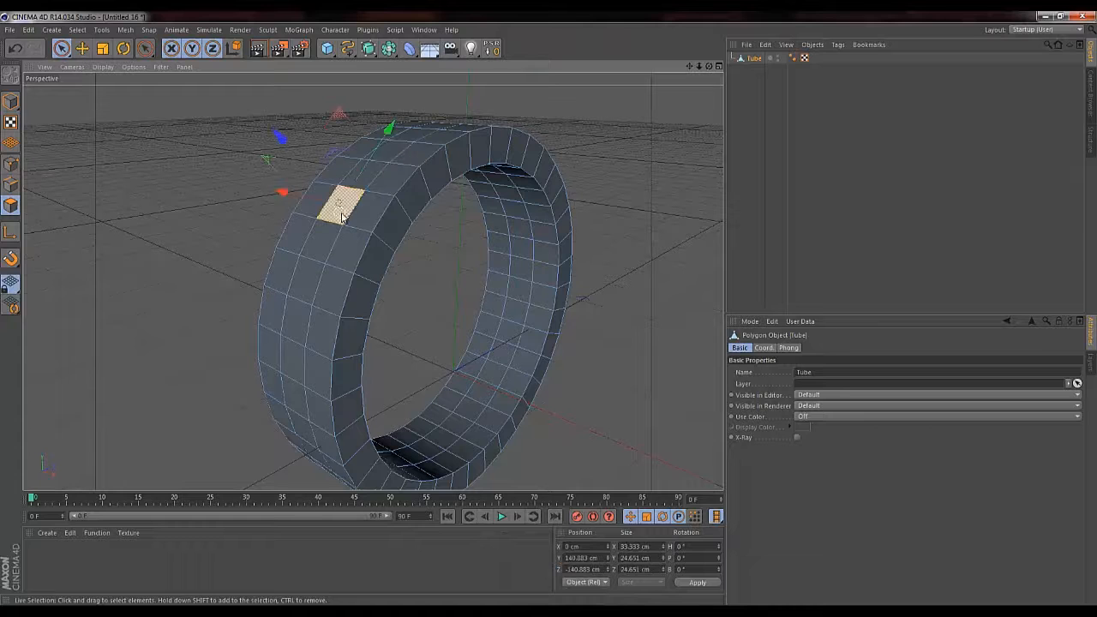
{"action": "left_click", "coordinate": [370, 176]}
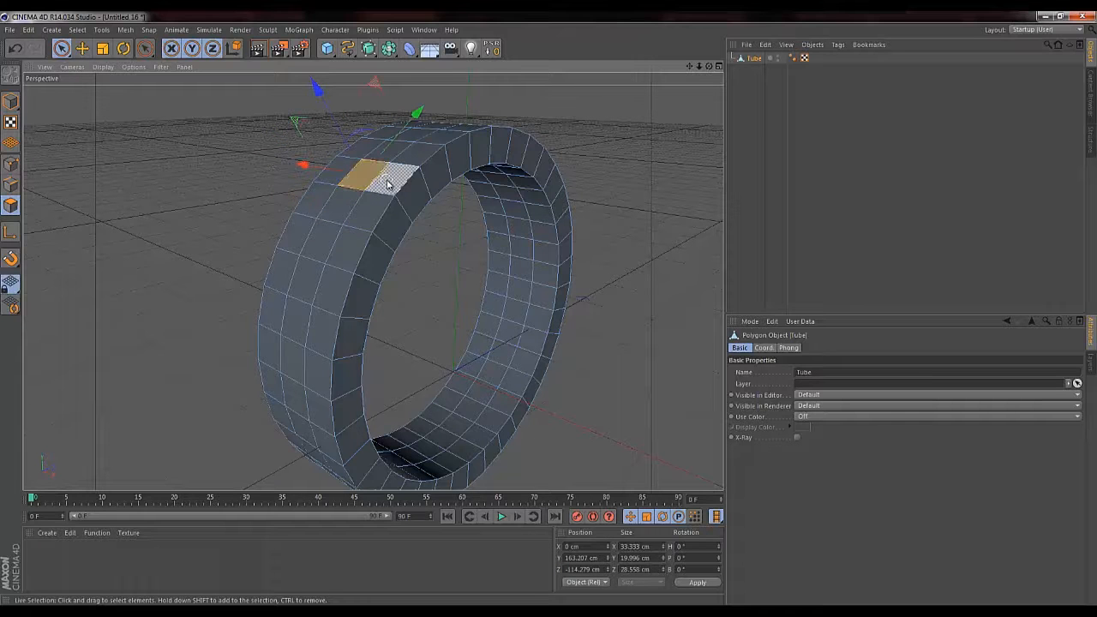
{"action": "key", "text": "u"}
{"action": "key", "text": "l"}
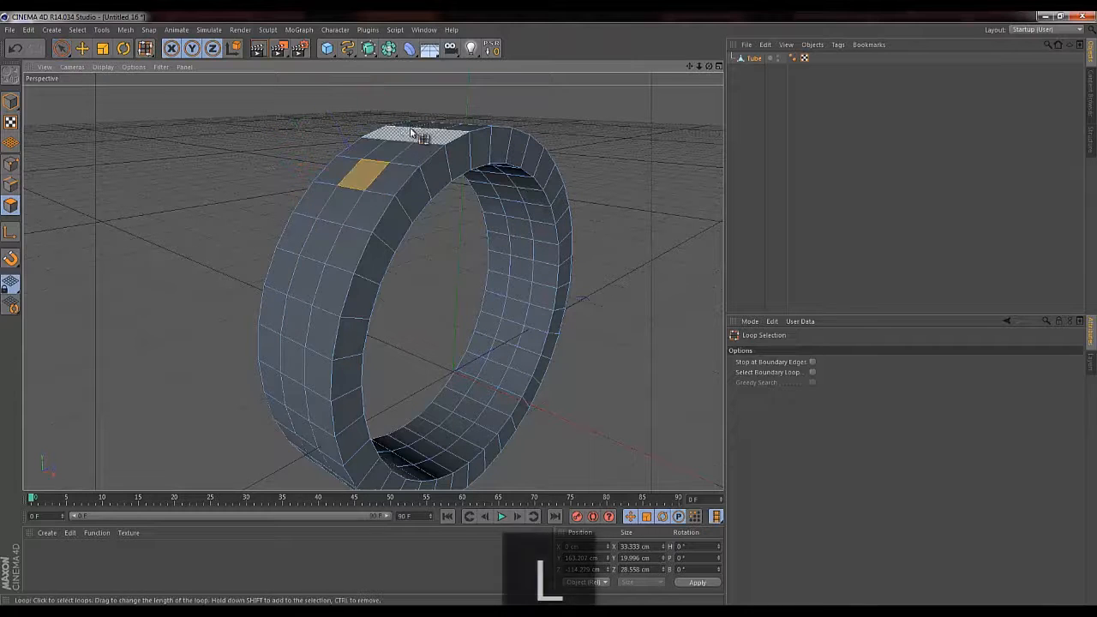
{"action": "left_click", "coordinate": [390, 174]}
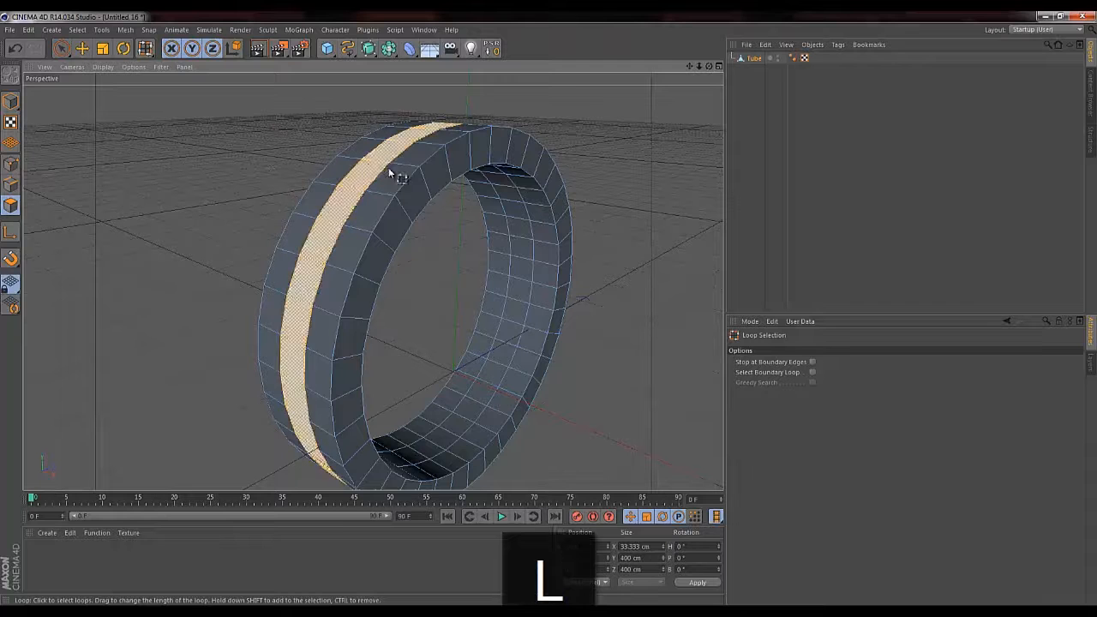
Extrude the selected middle band outward by about 16.8 cm to form a raised ridge
{"action": "key", "text": "d"}
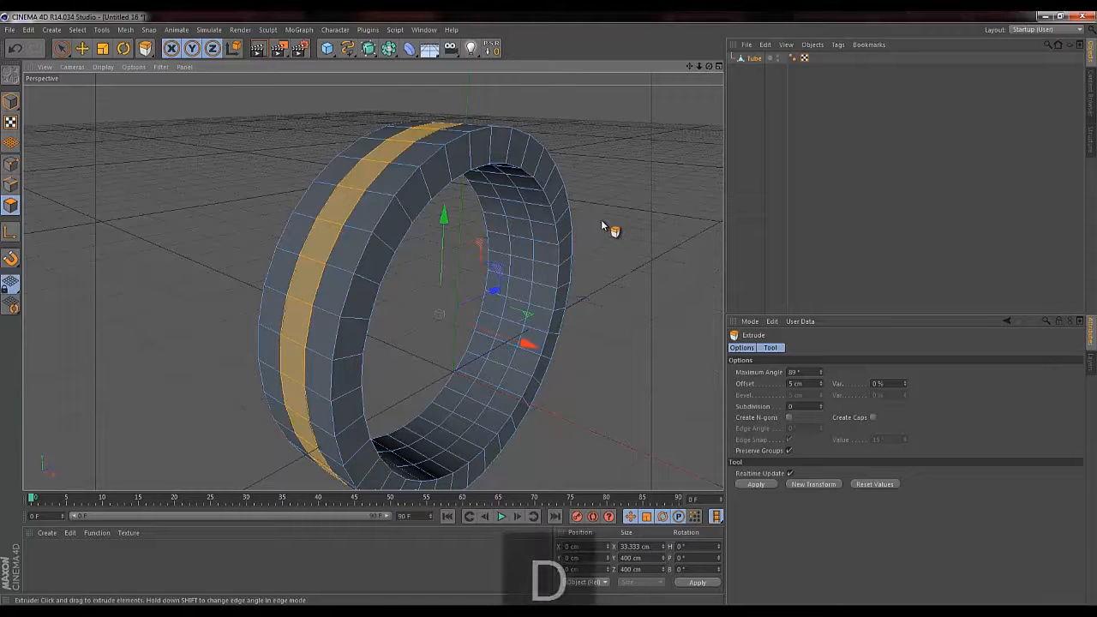
{"action": "left_click_drag", "start_coordinate": [549, 308], "coordinate": [624, 154]}
{"action": "left_click_drag", "start_coordinate": [690, 67], "coordinate": [549, 308]}
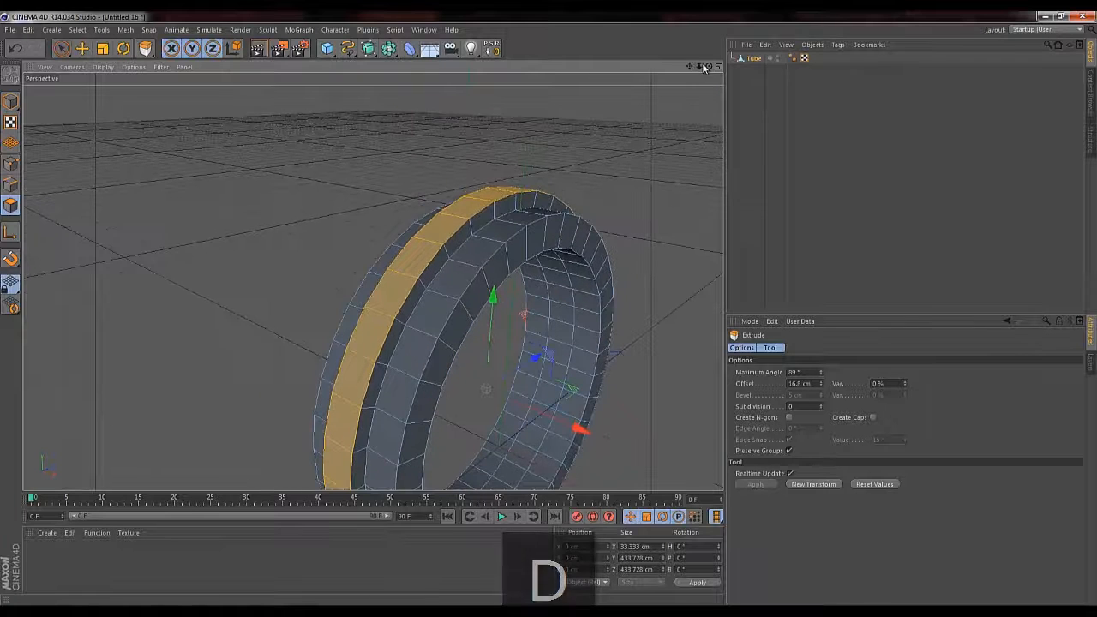
{"action": "left_click_drag", "start_coordinate": [709, 67], "coordinate": [549, 310]}
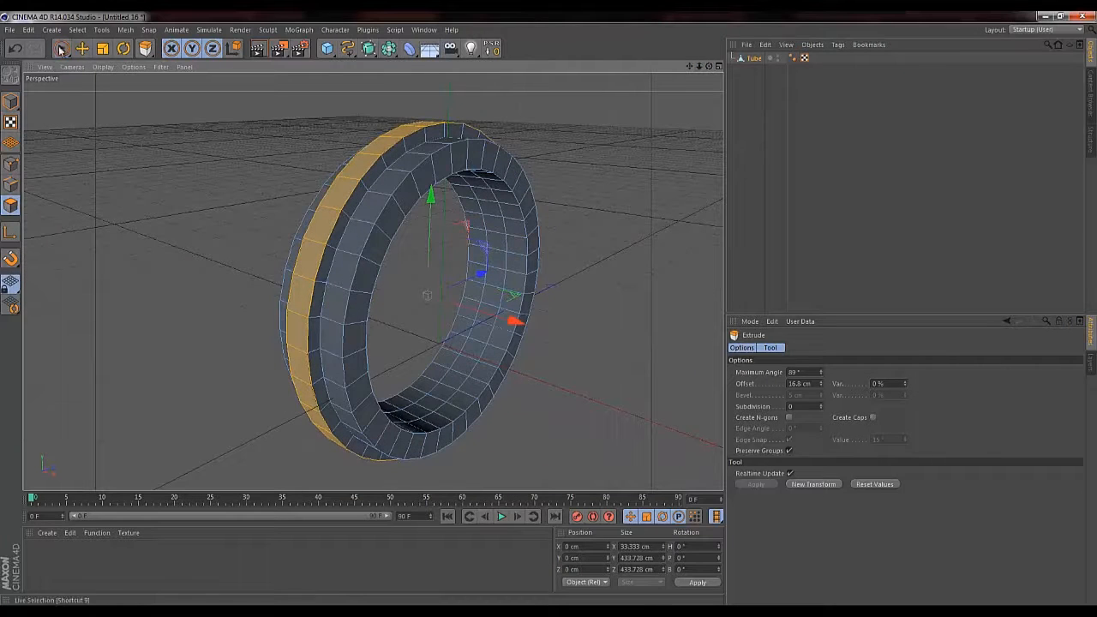
Return to model mode and add a HyperNURBS object as the Tube's parent
{"action": "key", "text": "space"}
{"action": "left_click", "coordinate": [12, 105]}
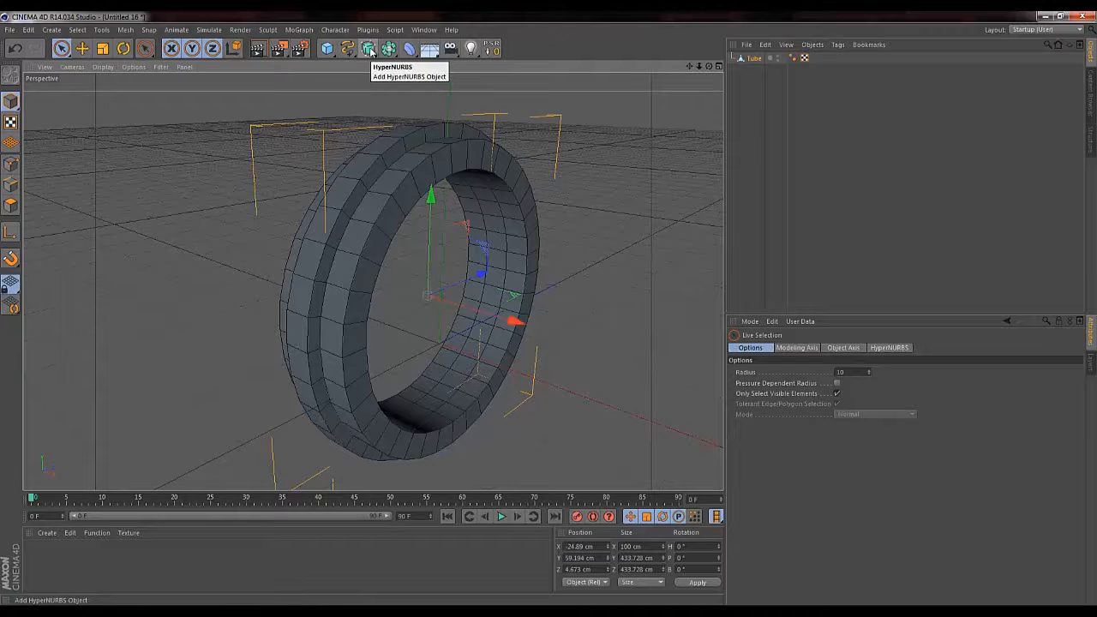
{"action": "left_click_drag", "start_coordinate": [370, 50], "coordinate": [435, 68], "text": "alt"}
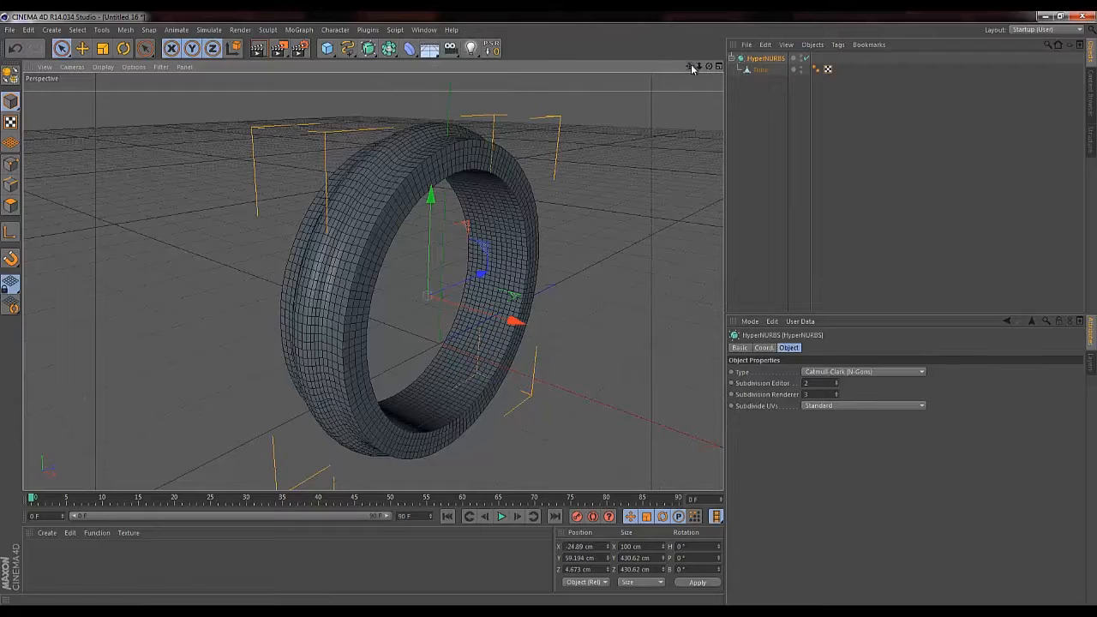
Toggle the HyperNURBS off and on to compare the ridge's raw and smoothed edges up close
{"action": "left_click_drag", "start_coordinate": [690, 68], "coordinate": [554, 313]}
{"action": "left_click", "coordinate": [805, 58]}
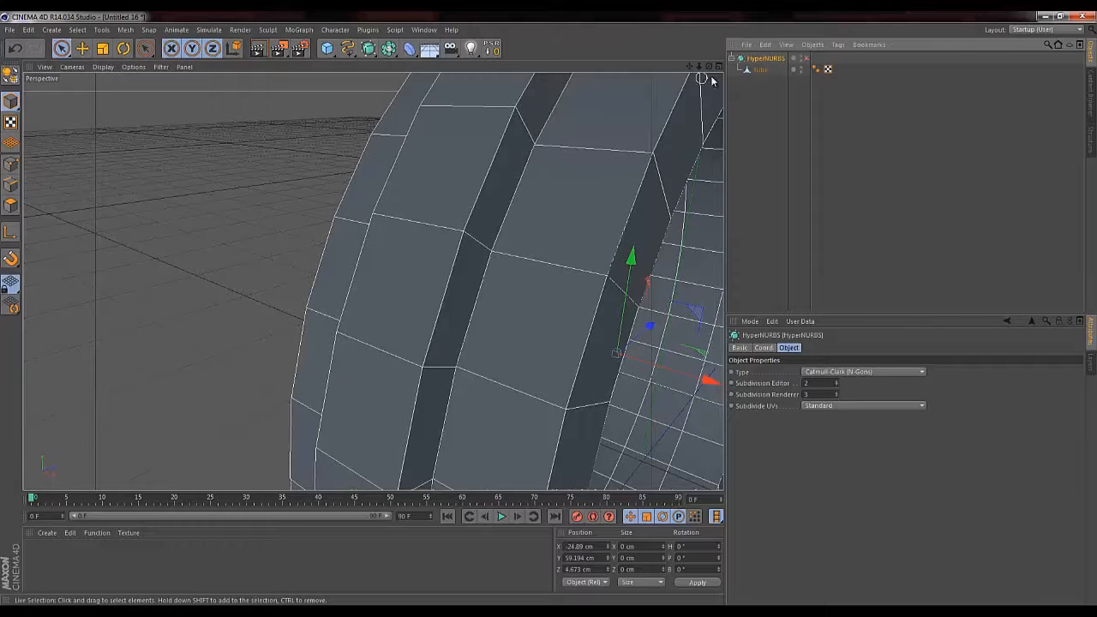
{"action": "left_click", "coordinate": [805, 58]}
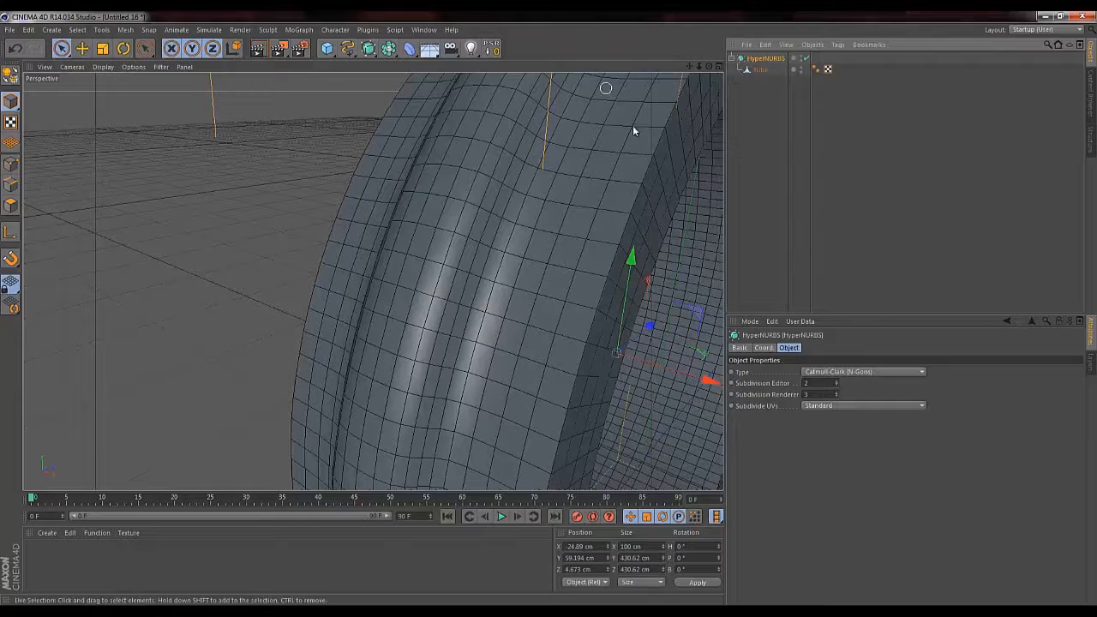
{"action": "key", "text": "q"}
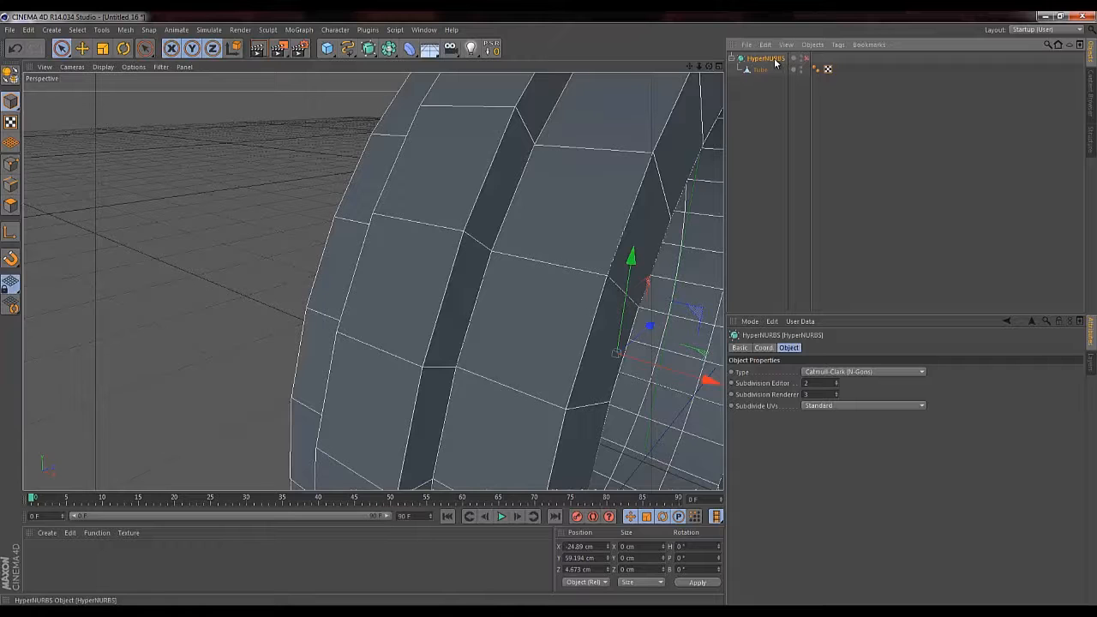
{"action": "left_click", "coordinate": [805, 59]}
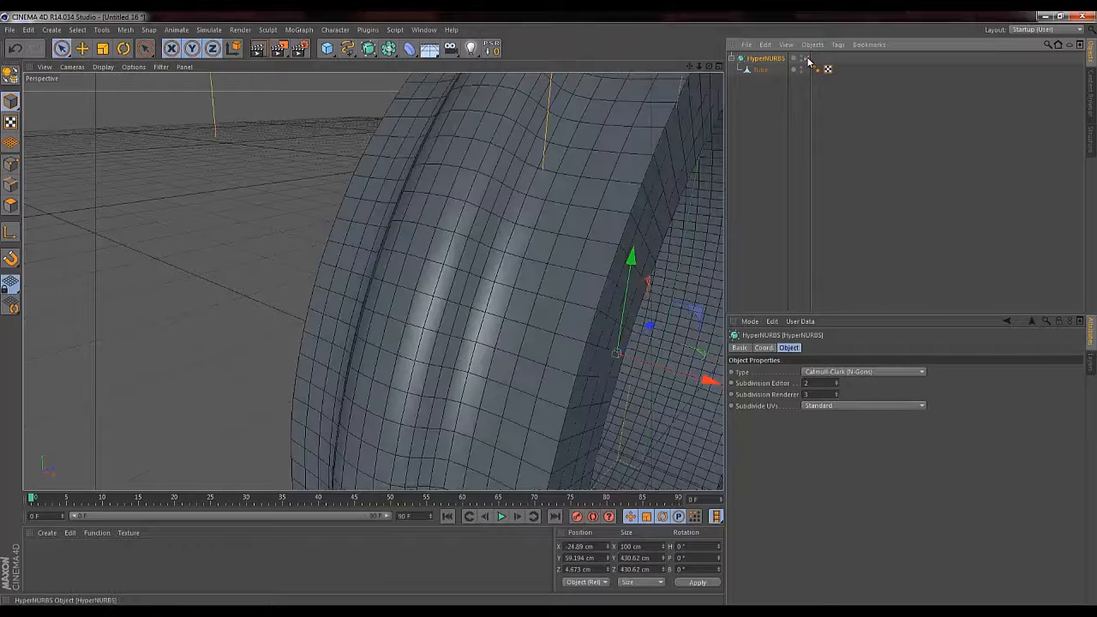
Select the Tube in point mode and cut edge loops beside the ridge's base with the Knife in Loop mode
{"action": "left_click", "coordinate": [761, 70]}
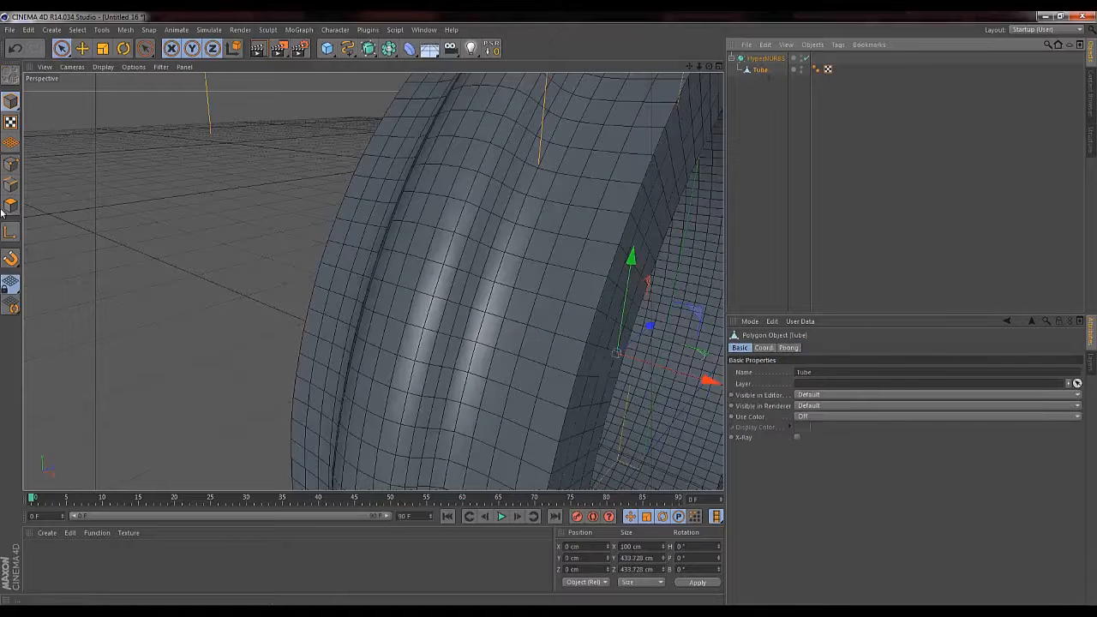
{"action": "left_click", "coordinate": [11, 166]}
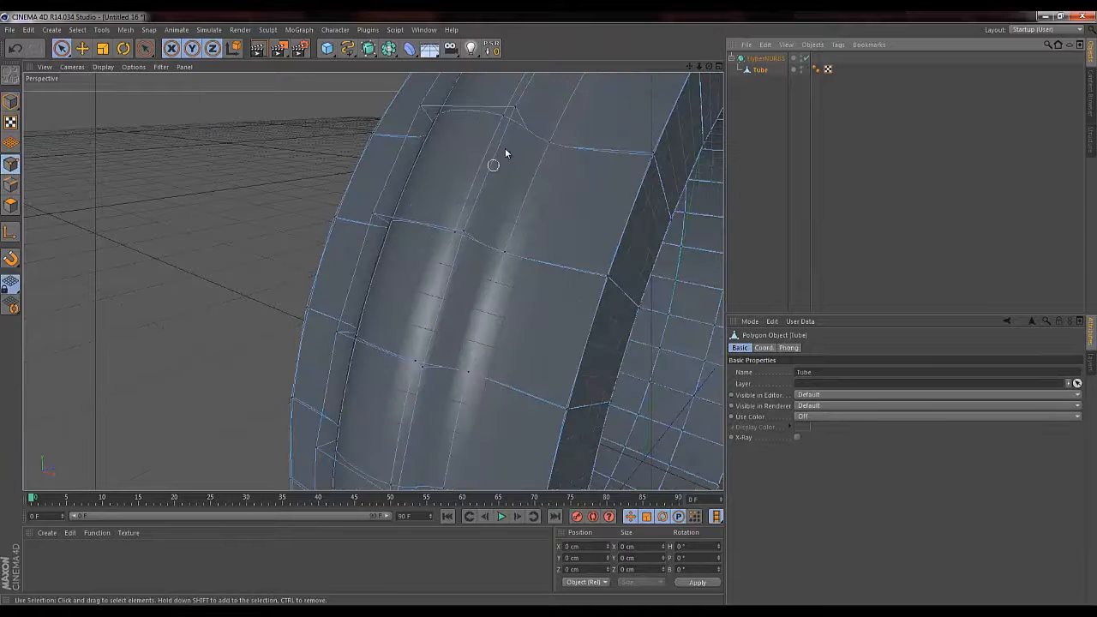
{"action": "left_click_drag", "start_coordinate": [699, 67], "coordinate": [531, 314]}
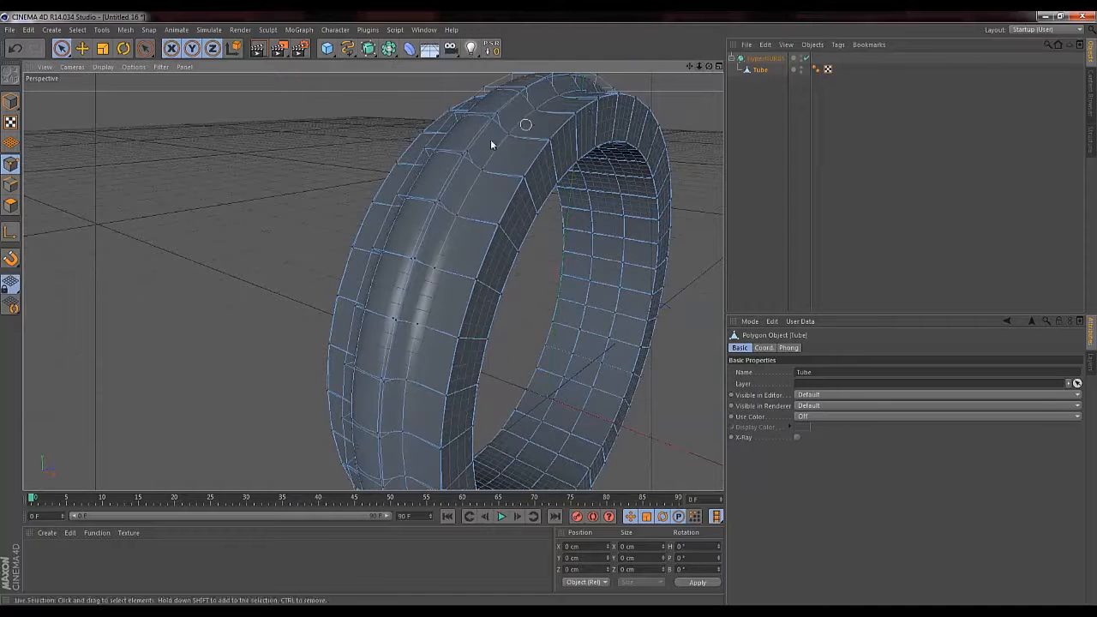
{"action": "left_click_drag", "start_coordinate": [688, 67], "coordinate": [550, 313]}
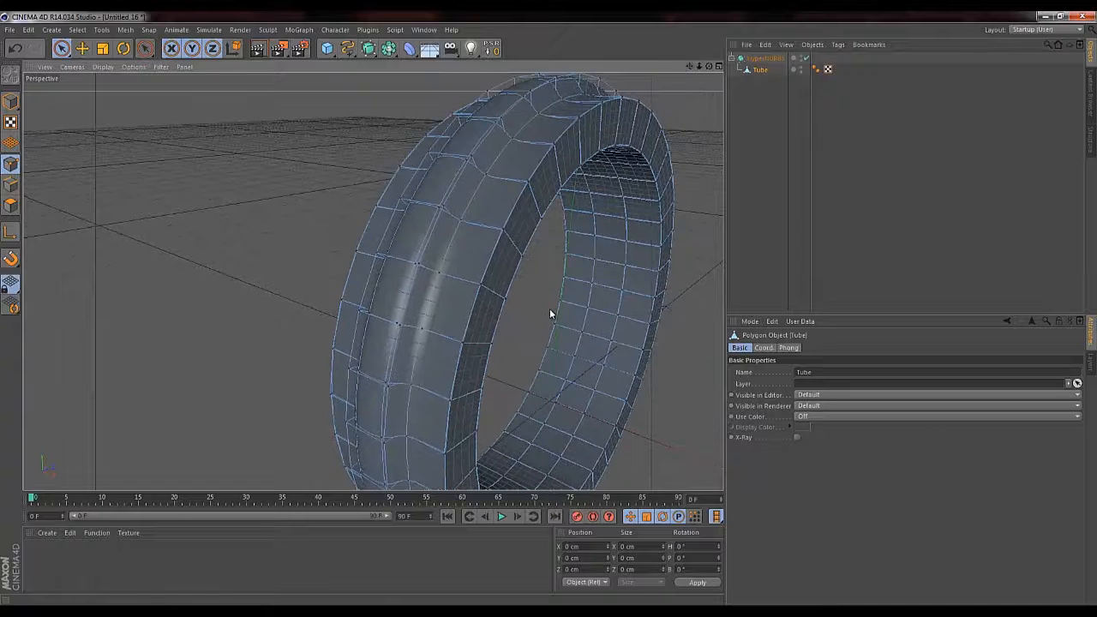
{"action": "key", "text": "k"}
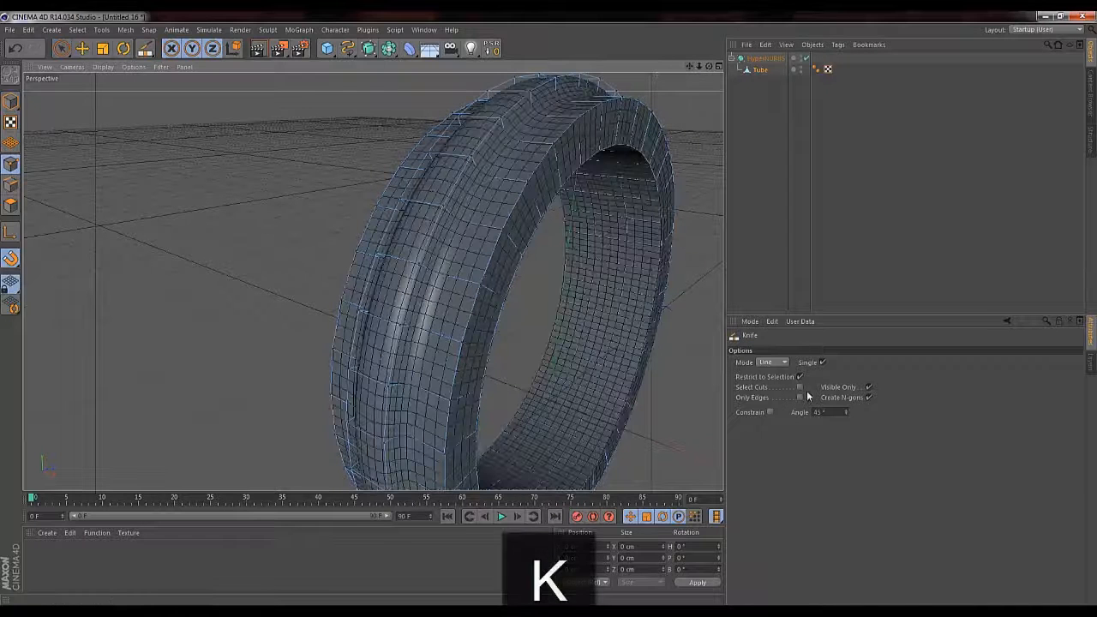
{"action": "left_click", "coordinate": [780, 362]}
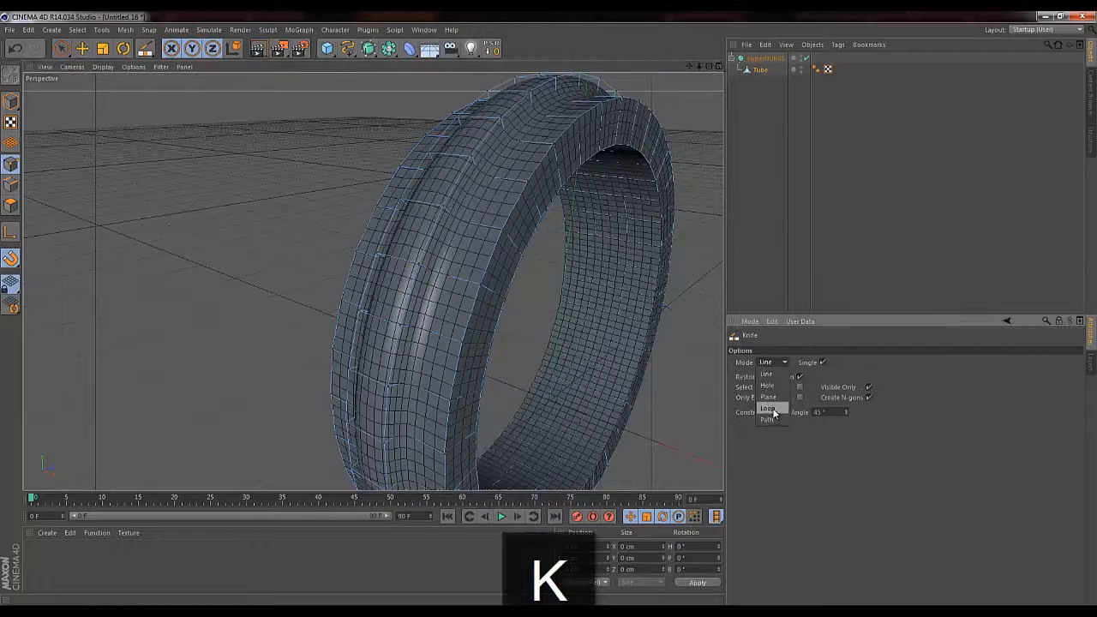
{"action": "left_click", "coordinate": [769, 408]}
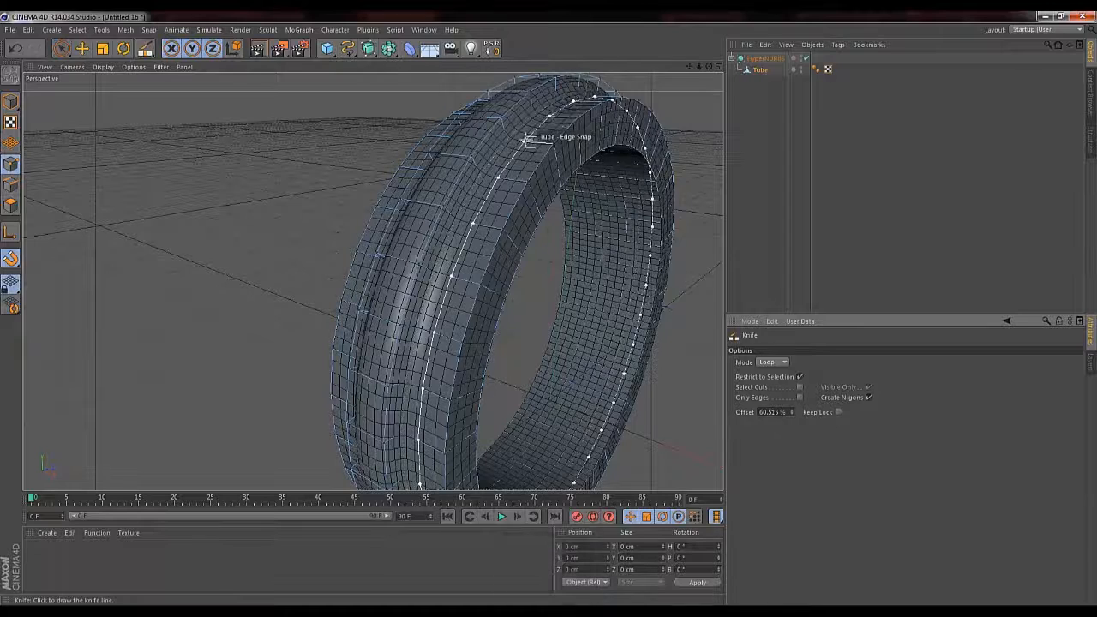
{"action": "scroll", "coordinate": [560, 310], "scroll_direction": "up", "scroll_amount": 6}
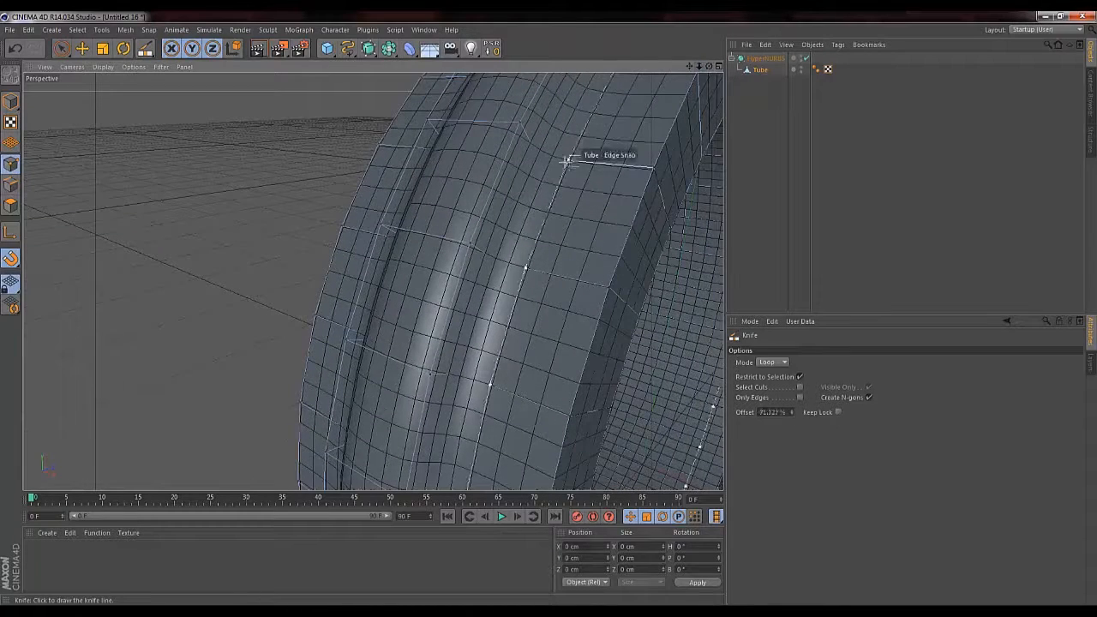
{"action": "left_click", "coordinate": [561, 157]}
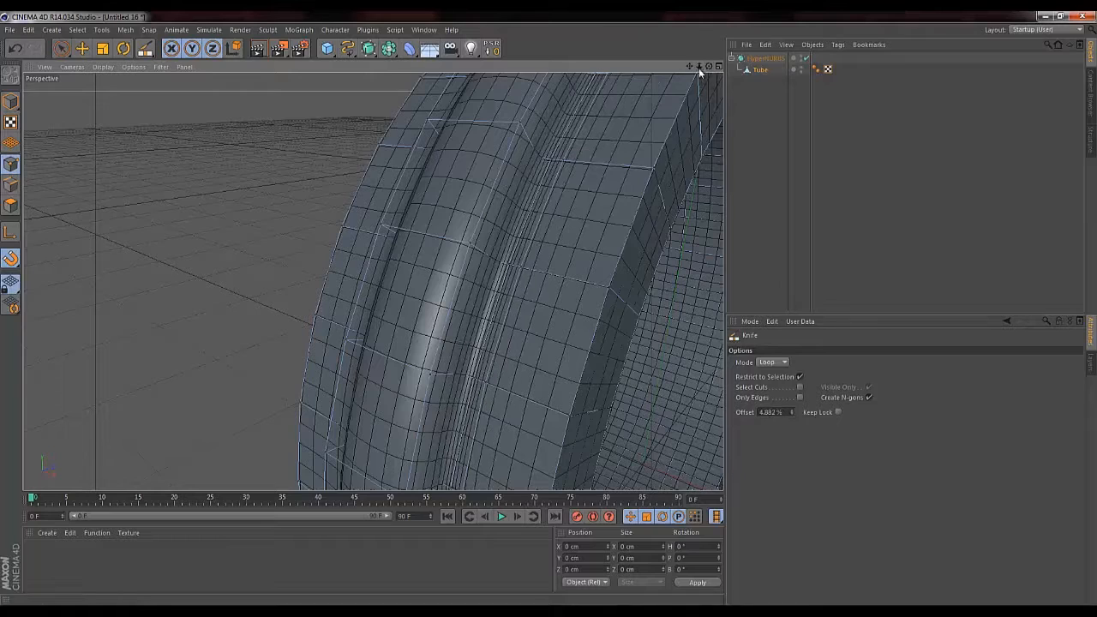
Add a Knife loop cut on the raised band close to its outer top edge
{"action": "left_click_drag", "start_coordinate": [699, 67], "coordinate": [553, 315]}
{"action": "left_click_drag", "start_coordinate": [549, 309], "coordinate": [561, 312]}
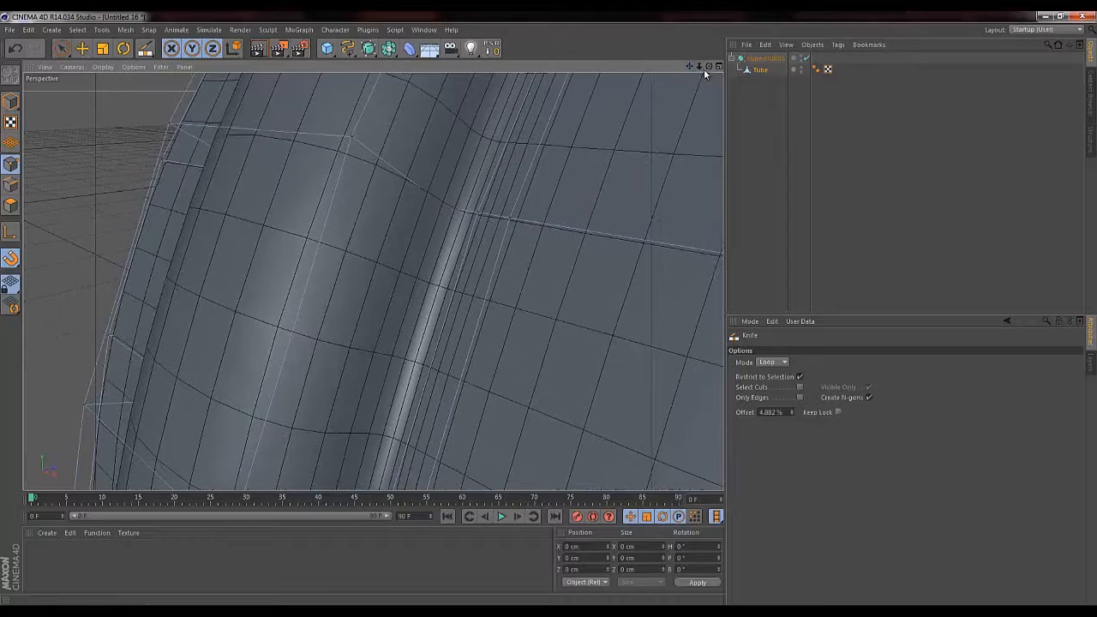
{"action": "left_click_drag", "start_coordinate": [709, 67], "coordinate": [552, 310]}
{"action": "left_click", "coordinate": [455, 171]}
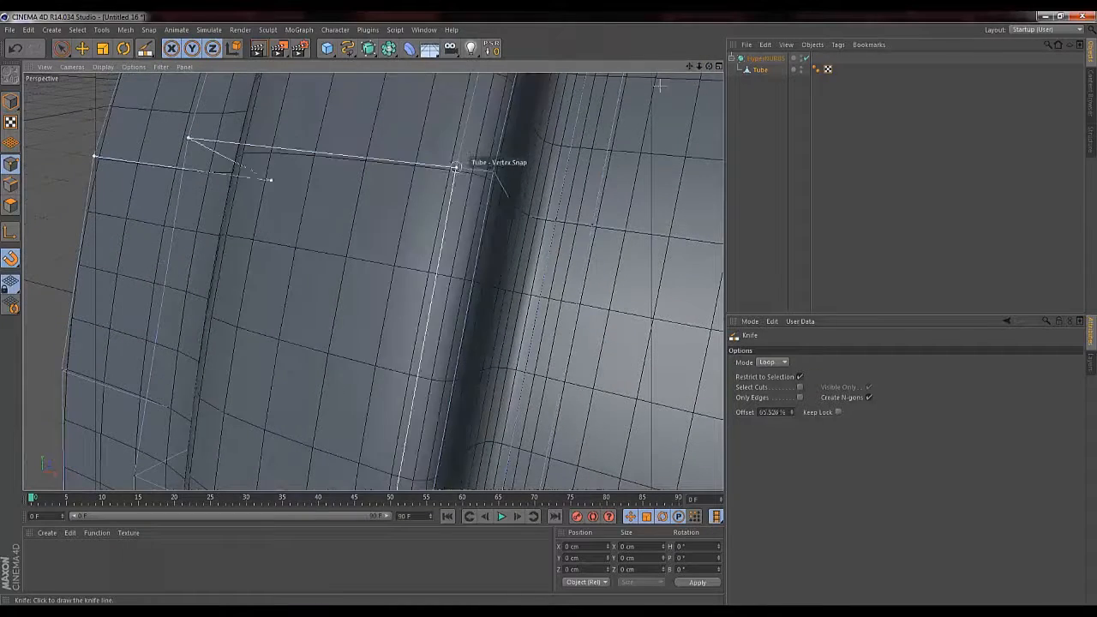
Add Knife loop cuts near the raised band's other top edge and on the lower surface beside that side's base
{"action": "left_click_drag", "start_coordinate": [549, 301], "coordinate": [548, 308]}
{"action": "left_click_drag", "start_coordinate": [698, 69], "coordinate": [548, 309]}
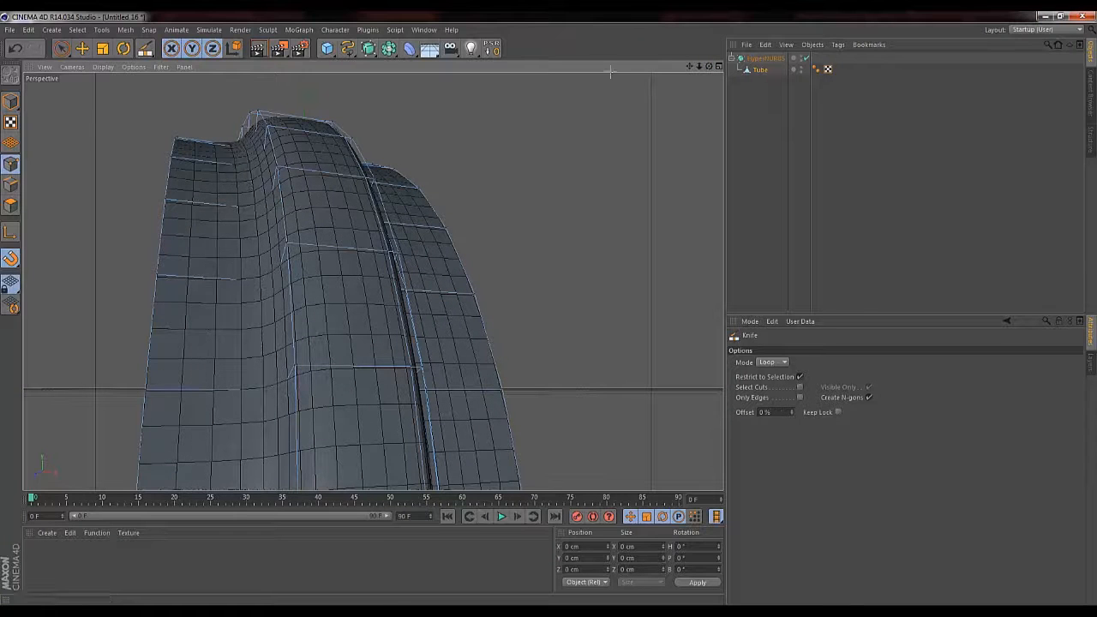
{"action": "left_click_drag", "start_coordinate": [689, 67], "coordinate": [554, 314]}
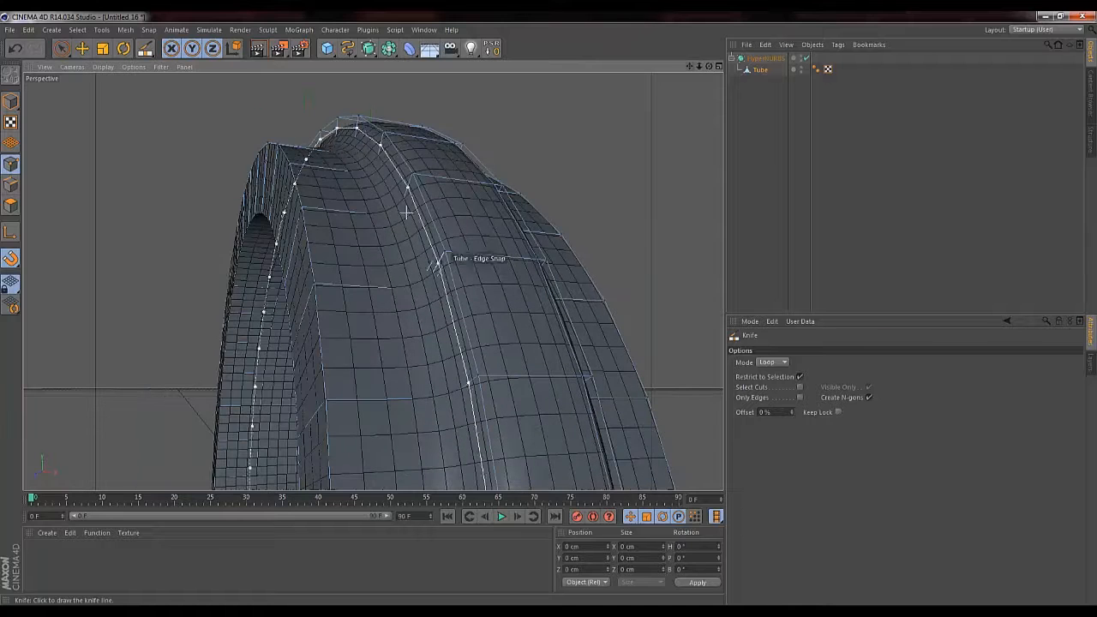
{"action": "left_click", "coordinate": [434, 175]}
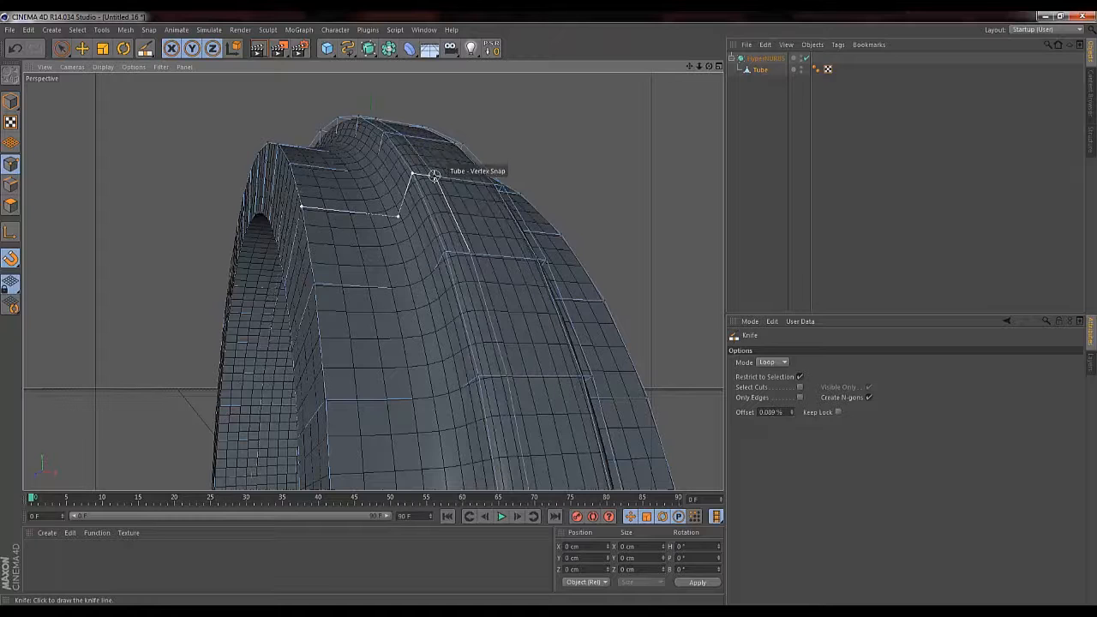
{"action": "left_click", "coordinate": [372, 215]}
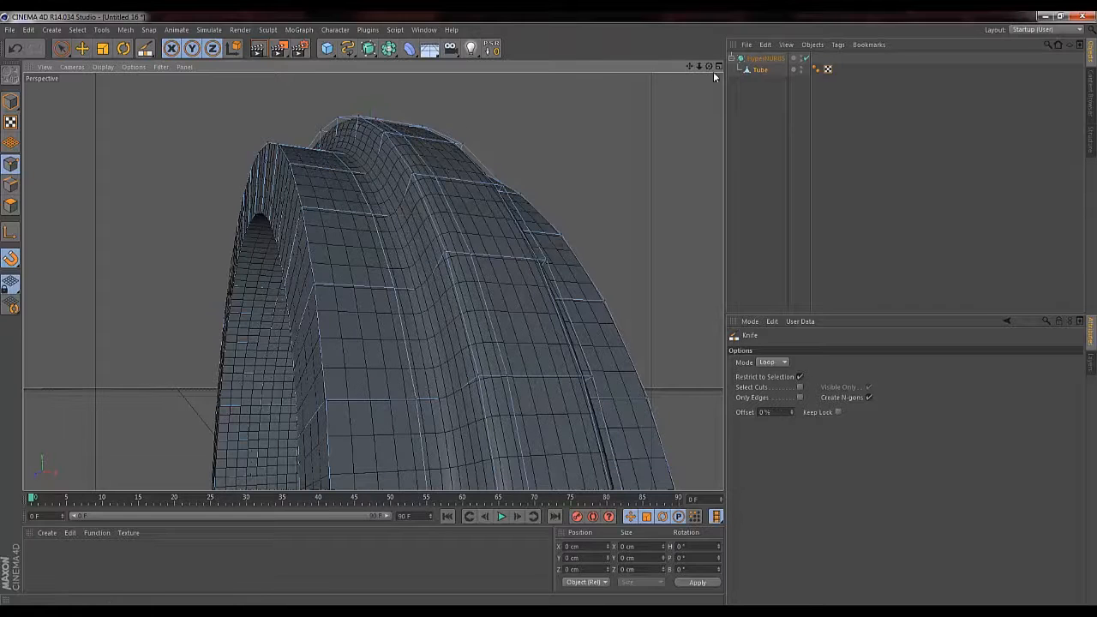
Select the HyperNURBS and toggle it off and on to compare the cut ring's raw and smoothed meshes
{"action": "left_click_drag", "start_coordinate": [709, 67], "coordinate": [554, 310]}
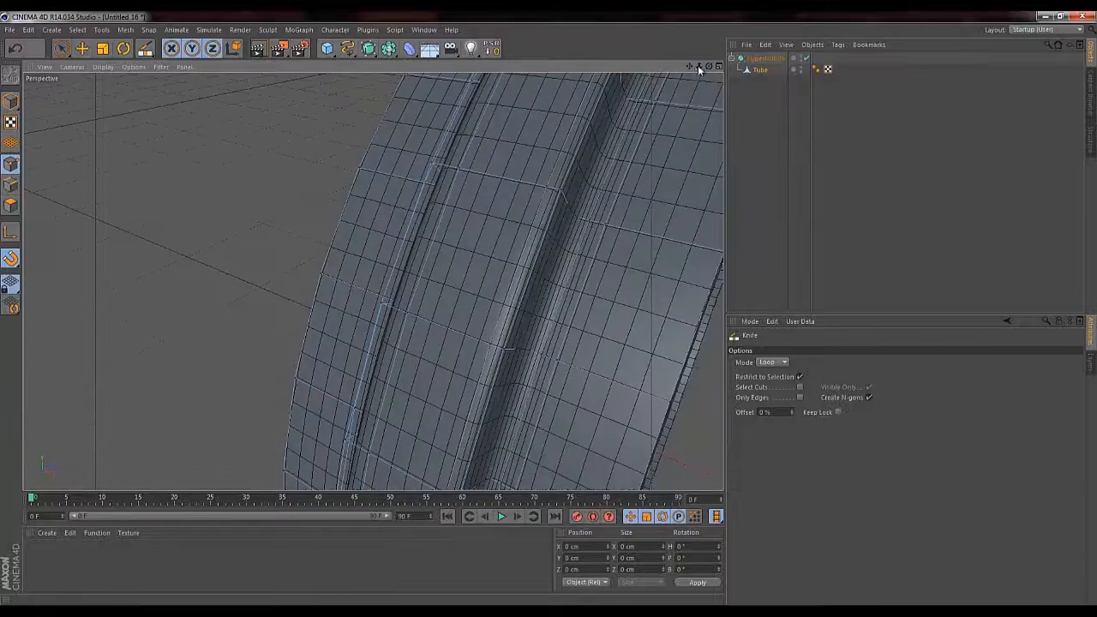
{"action": "left_click_drag", "start_coordinate": [698, 66], "coordinate": [548, 309]}
{"action": "left_click_drag", "start_coordinate": [689, 67], "coordinate": [547, 306]}
{"action": "left_click", "coordinate": [764, 59]}
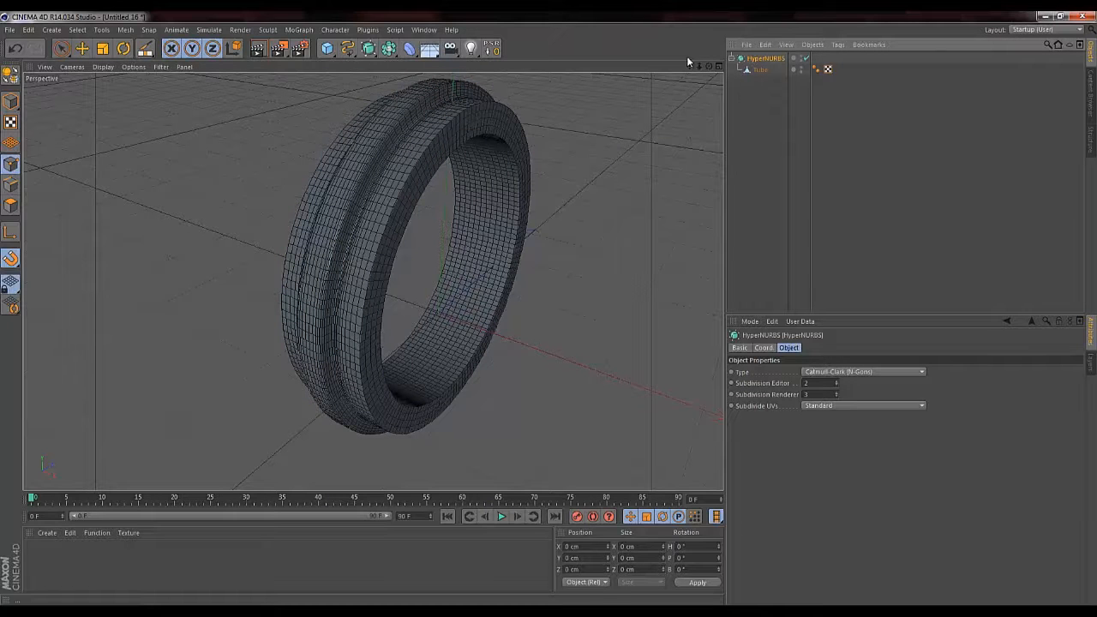
{"action": "left_click_drag", "start_coordinate": [688, 64], "coordinate": [683, 114]}
{"action": "left_click_drag", "start_coordinate": [708, 67], "coordinate": [677, 89]}
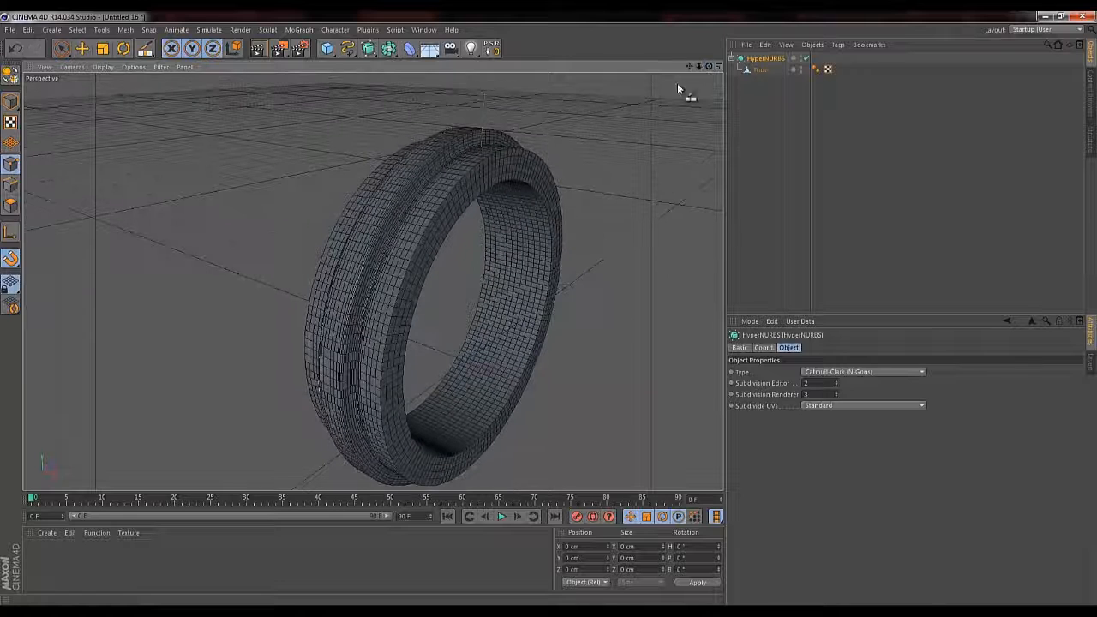
{"action": "left_click", "coordinate": [768, 62]}
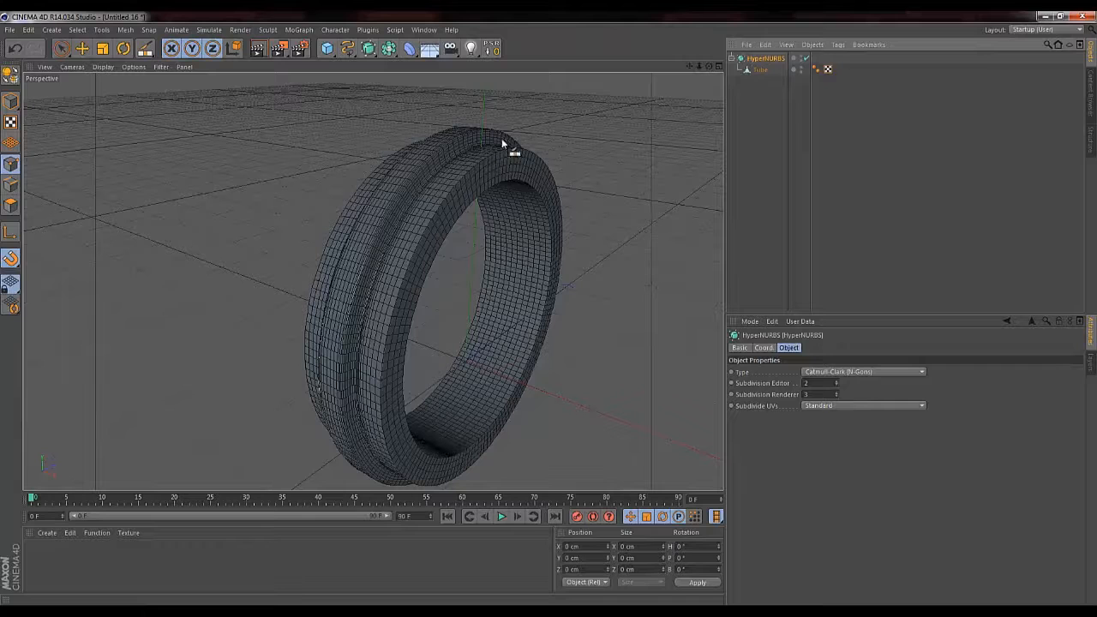
{"action": "left_click", "coordinate": [804, 58]}
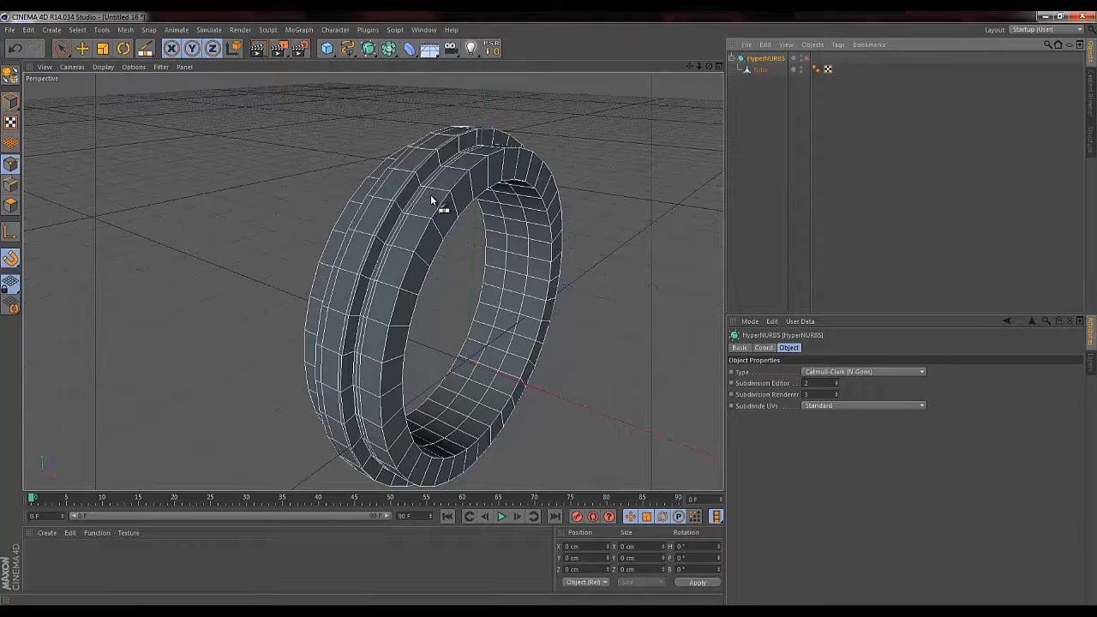
{"action": "left_click", "coordinate": [805, 58]}
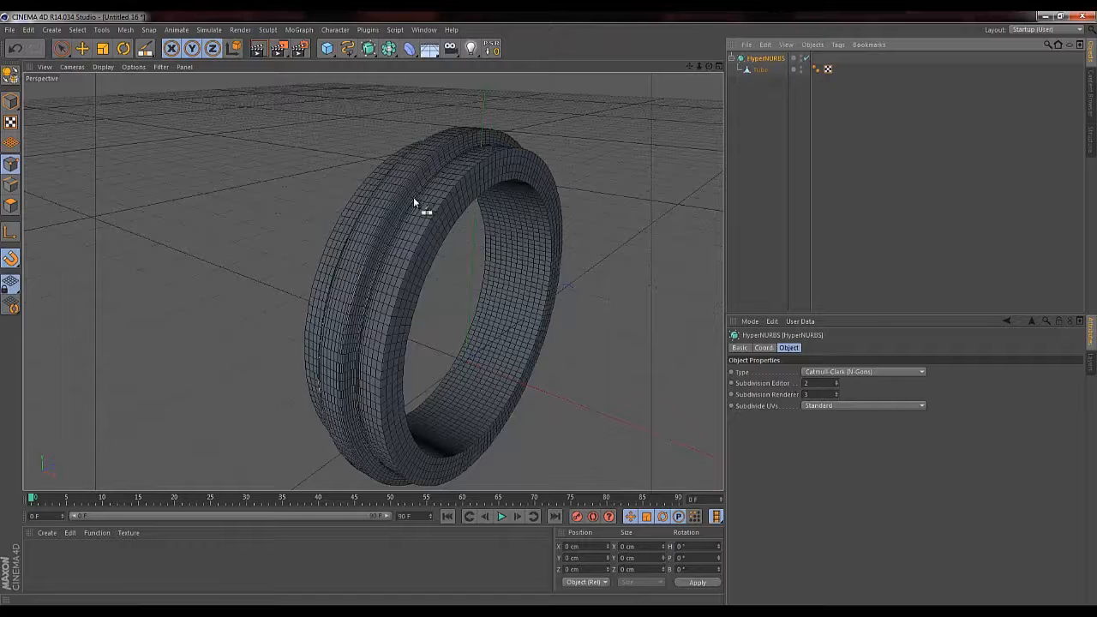
Try Subdivision Editor levels 3 and 4 on the HyperNURBS and return the value to 2
{"action": "left_click", "coordinate": [817, 383]}
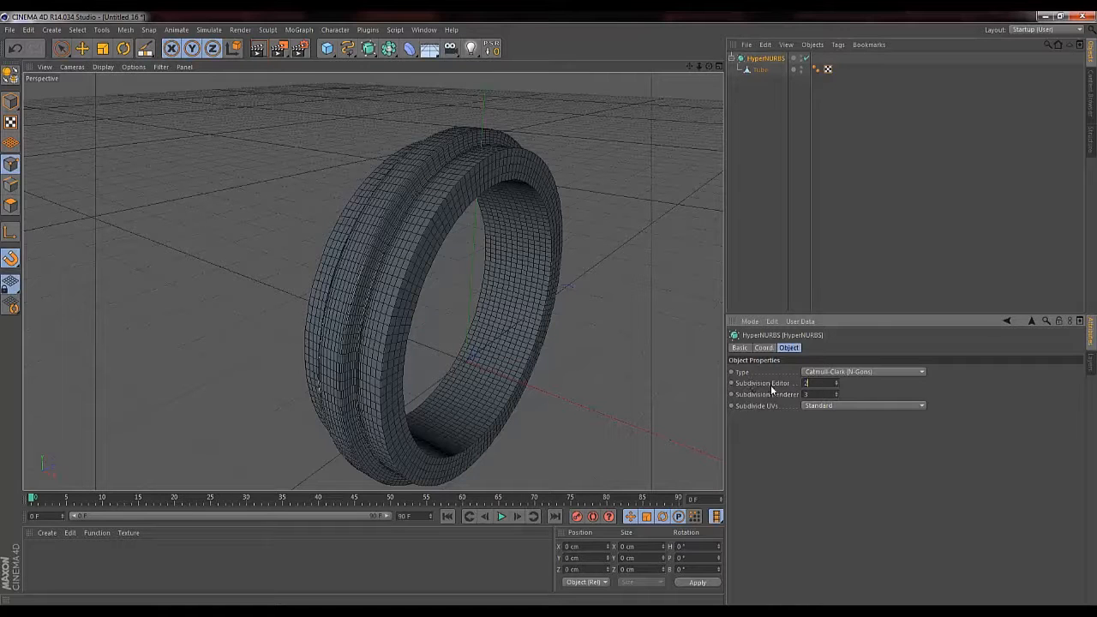
{"action": "type", "text": "4"}
{"action": "key", "text": "Return"}
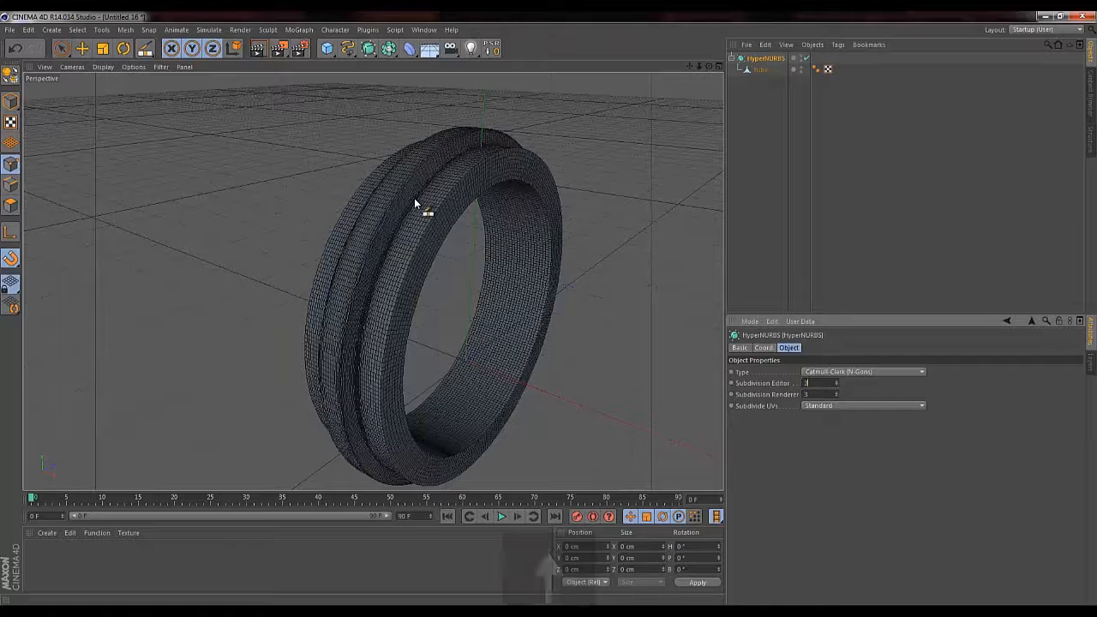
{"action": "key", "text": "Down"}
{"action": "key", "text": "Down"}
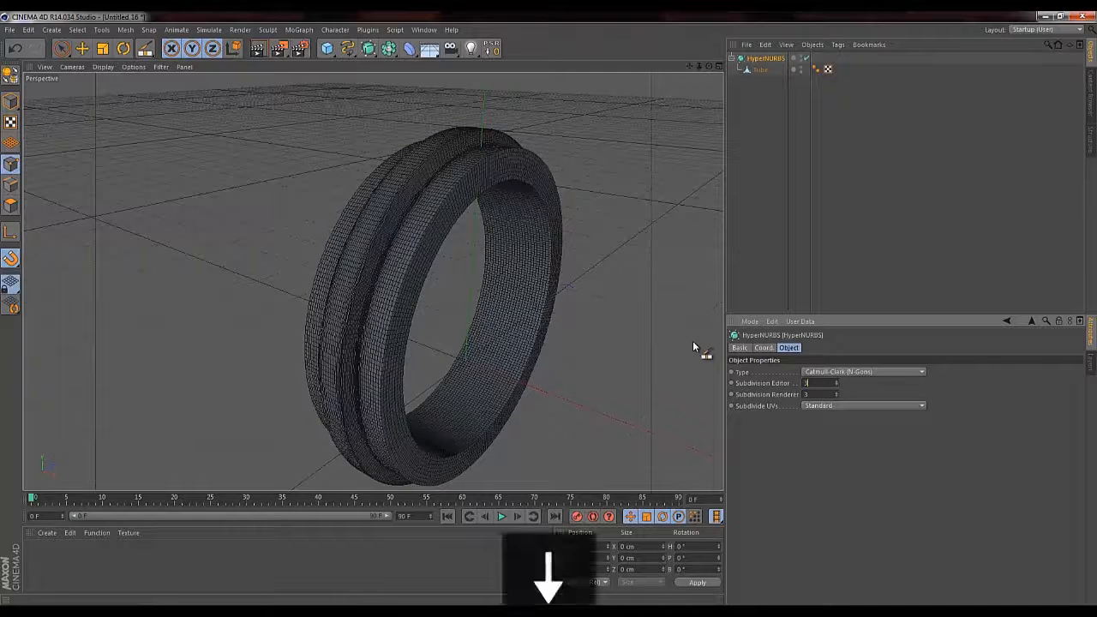
{"action": "key", "text": "Up"}
{"action": "key", "text": "Up"}
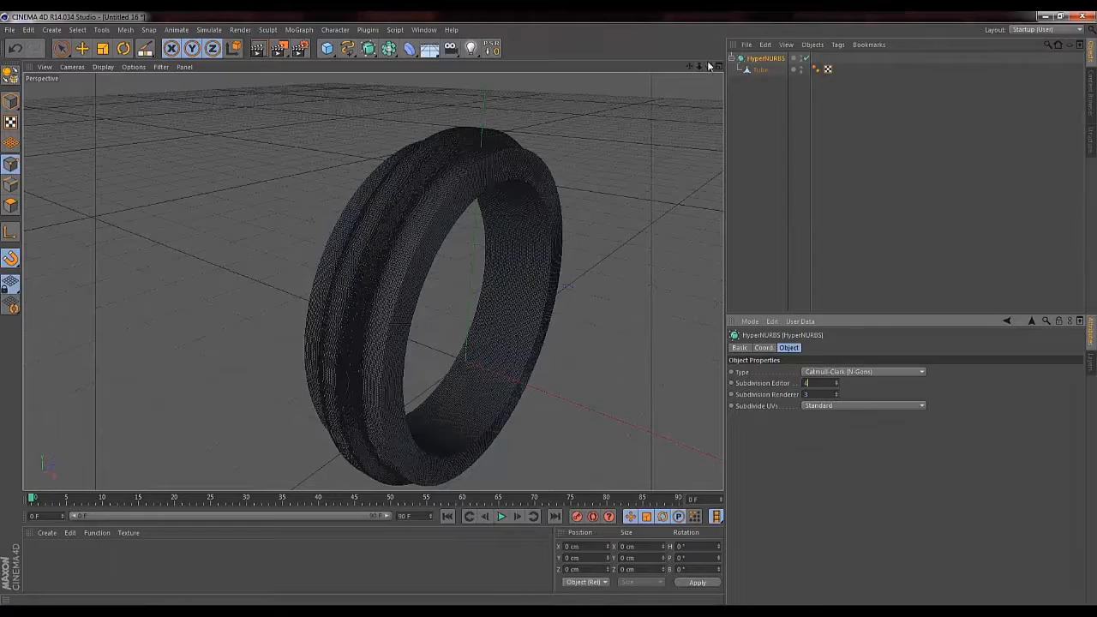
{"action": "left_click_drag", "start_coordinate": [709, 66], "coordinate": [548, 313]}
{"action": "key", "text": "Down"}
{"action": "key", "text": "Down"}
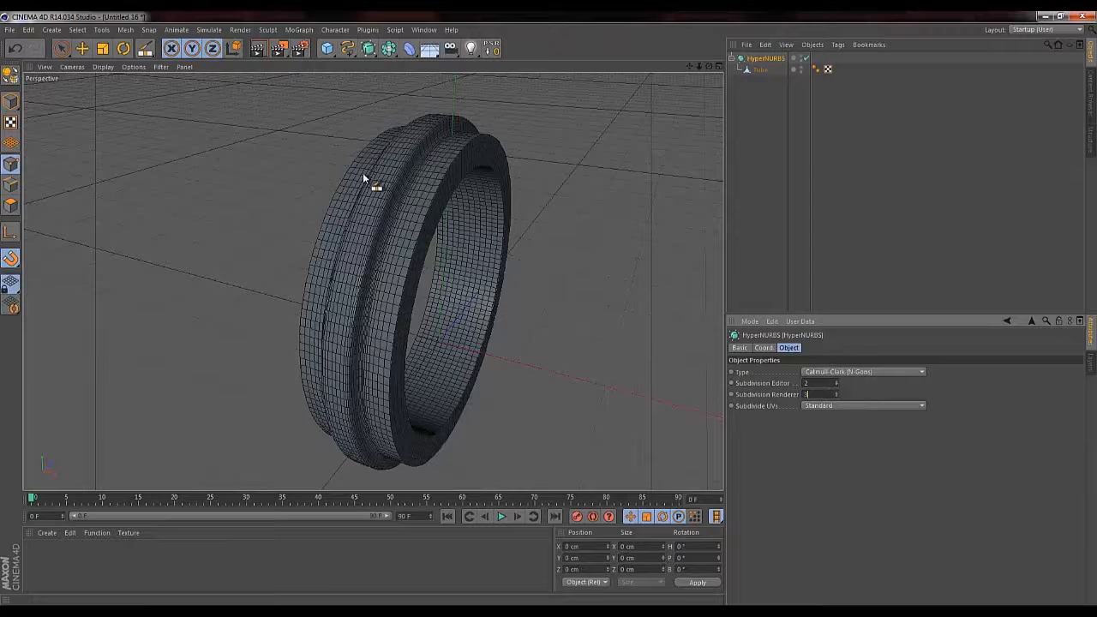
Render the whole ring in the viewport and in the Picture Viewer, and close the viewer
{"action": "key", "text": "ctrl+r"}
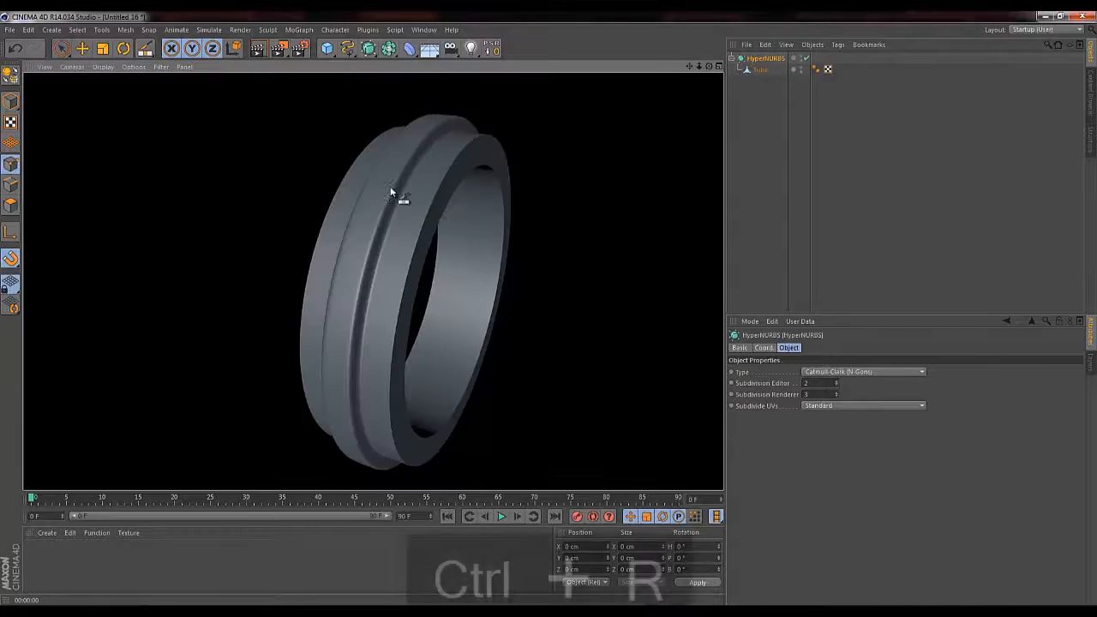
{"action": "left_click", "coordinate": [547, 308]}
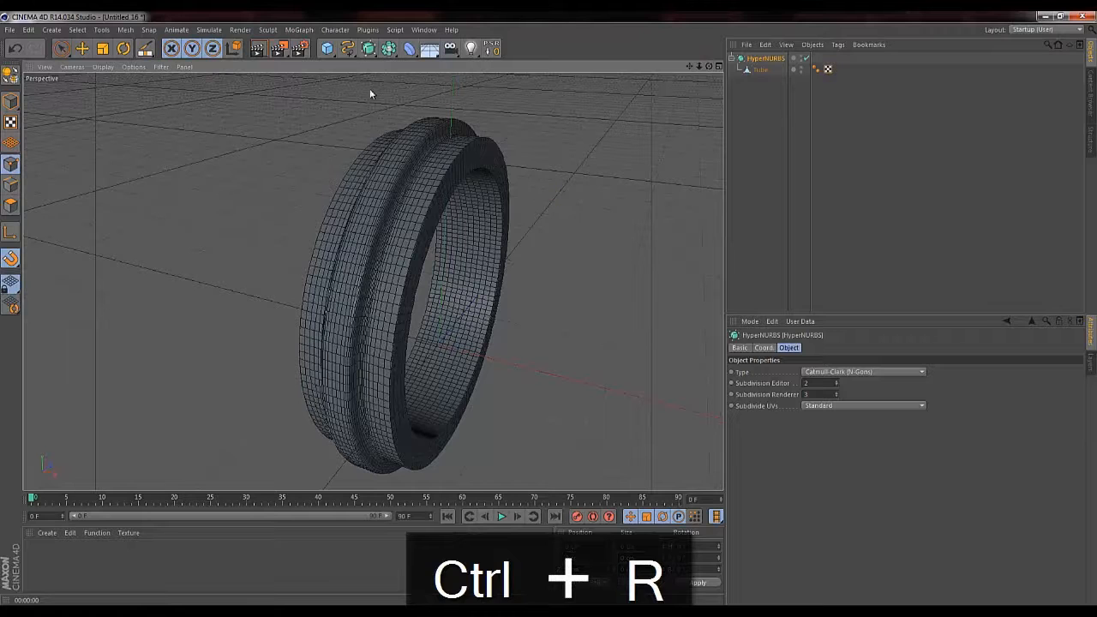
{"action": "left_click", "coordinate": [280, 49]}
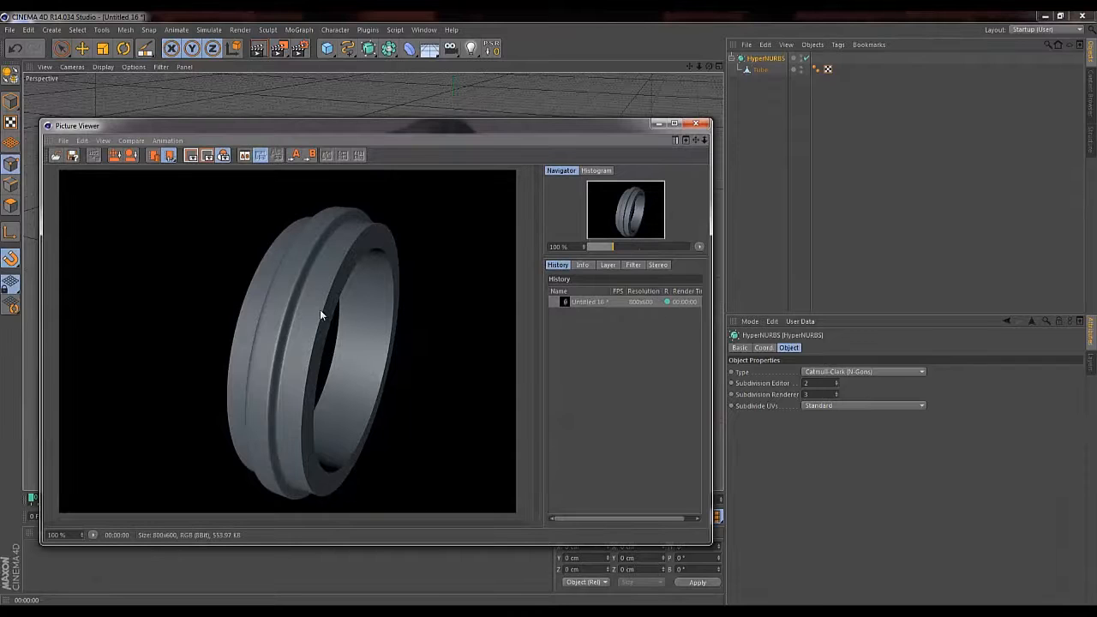
{"action": "left_click", "coordinate": [693, 123]}
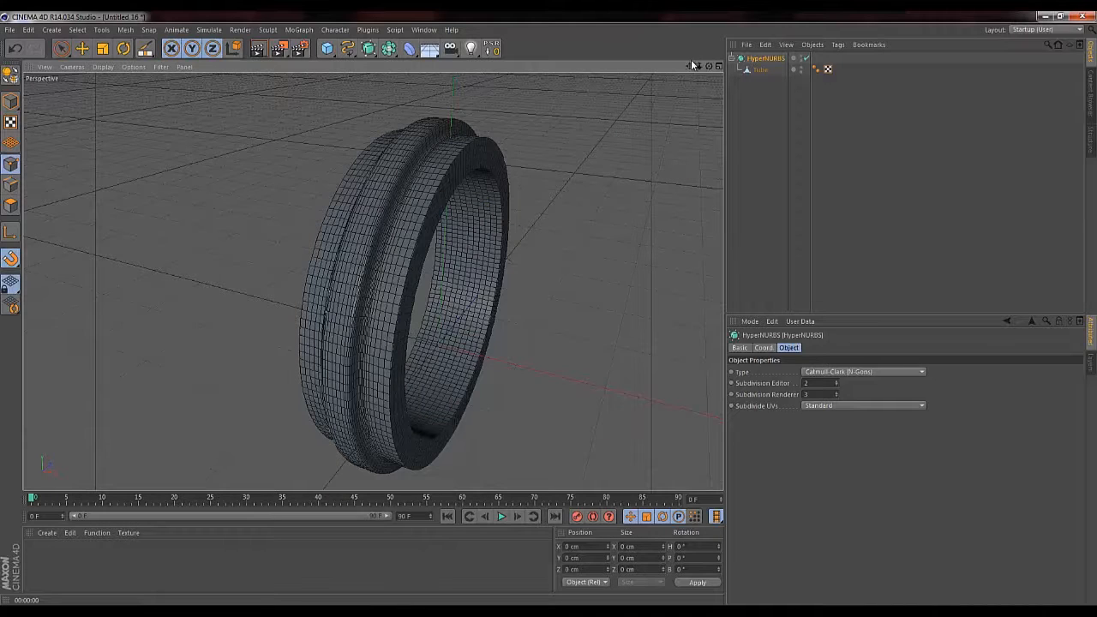
Render an extreme close-up of the ring's surface in the viewport and the Picture Viewer to examine its smoothness
{"action": "left_click_drag", "start_coordinate": [698, 66], "coordinate": [549, 314]}
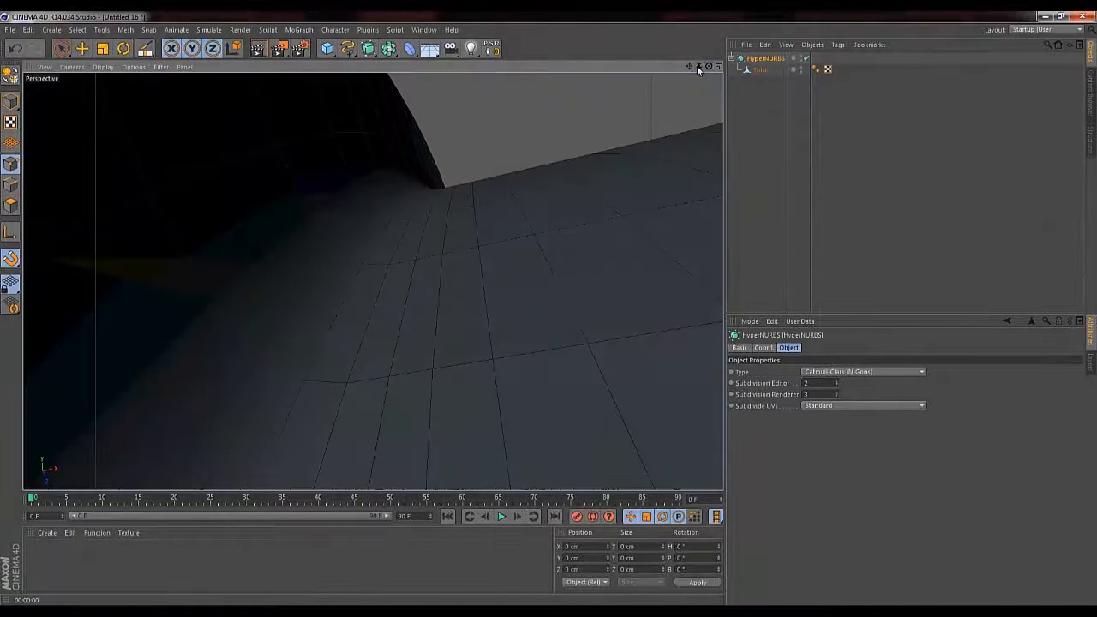
{"action": "left_click", "coordinate": [258, 48]}
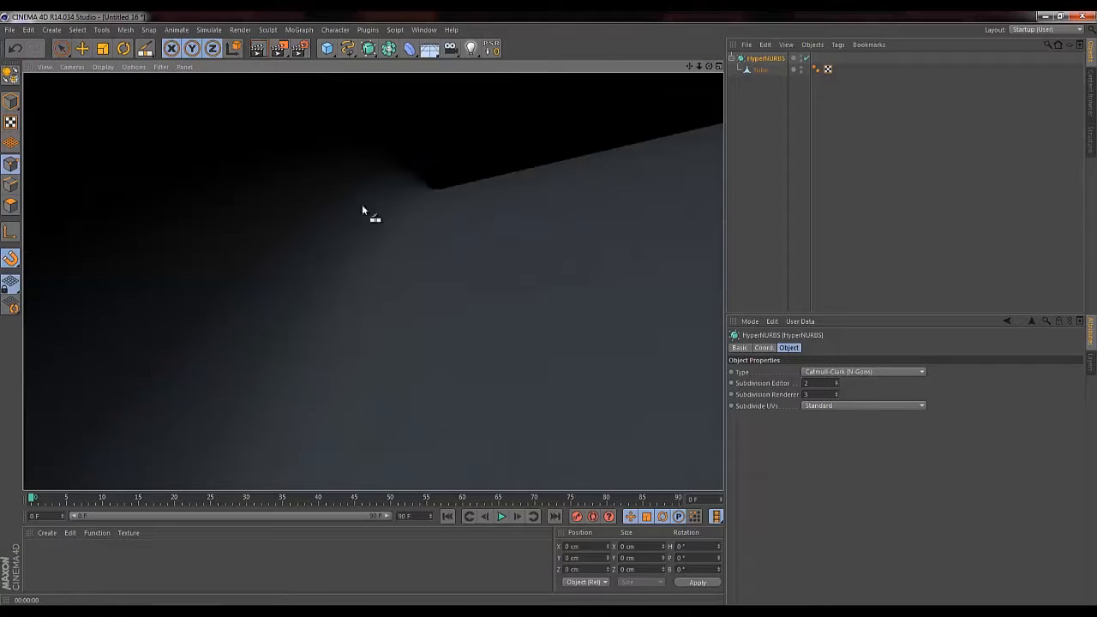
{"action": "left_click", "coordinate": [279, 49]}
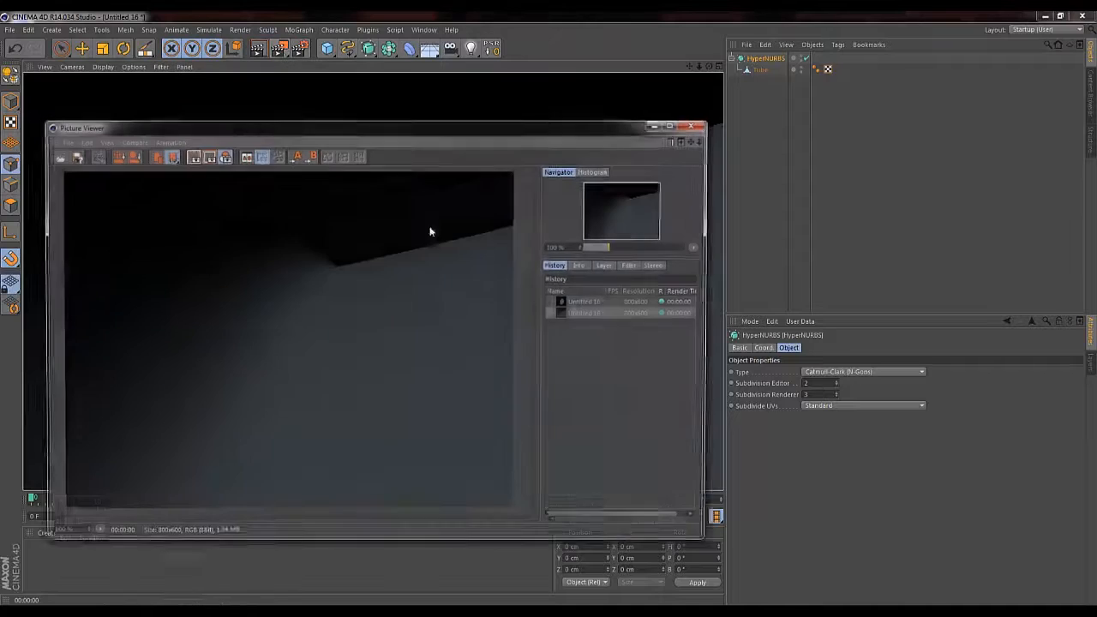
{"action": "left_click", "coordinate": [696, 124]}
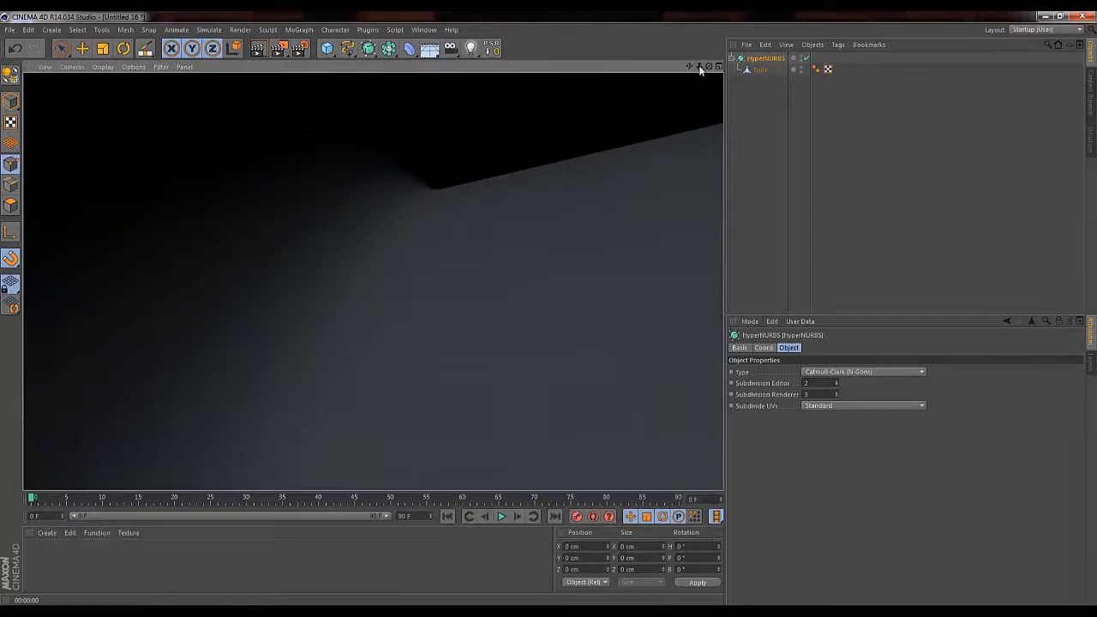
{"action": "left_click_drag", "start_coordinate": [699, 65], "coordinate": [546, 312]}
{"action": "mouse_move", "coordinate": [708, 67]}
{"action": "left_mouse_down"}
{"action": "mouse_move", "coordinate": [548, 308]}
{"action": "mouse_move", "coordinate": [700, 69]}
{"action": "left_mouse_up"}
{"action": "left_click_drag", "start_coordinate": [549, 308], "coordinate": [700, 67]}
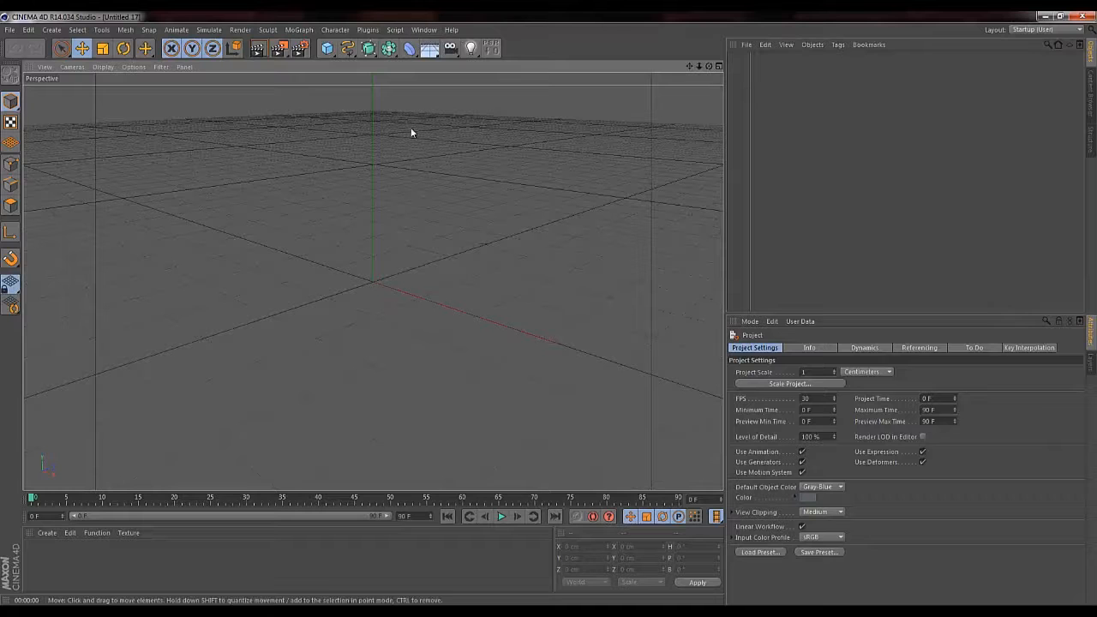
Load the Infidio_Pro_V1.2.c4d studio from the Content Browser into the empty project and test-render the view
{"action": "left_click", "coordinate": [423, 29]}
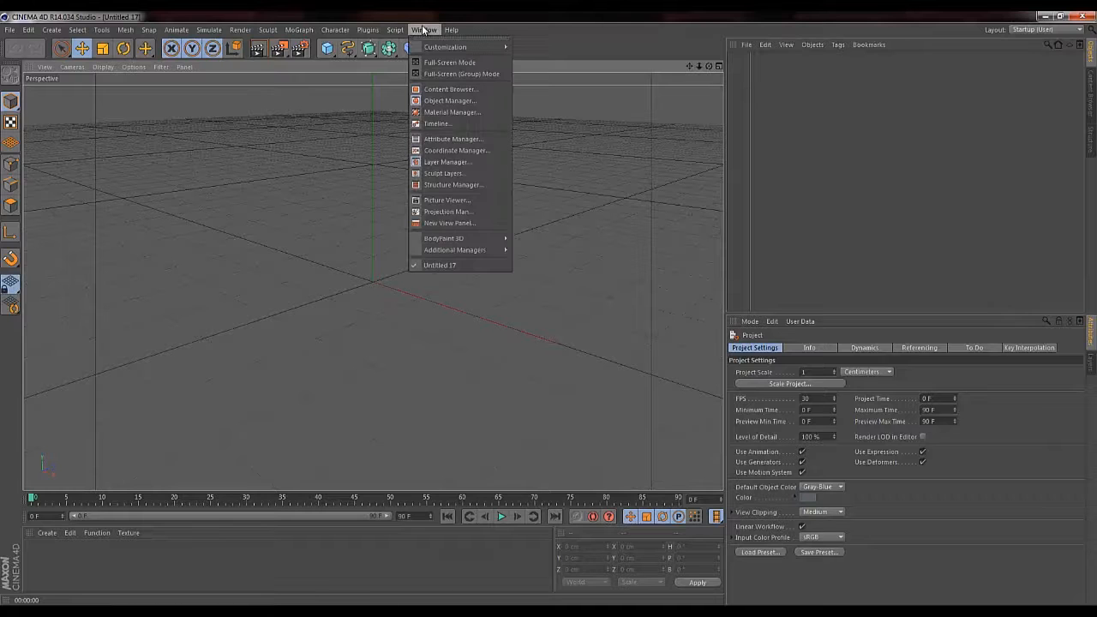
{"action": "left_click", "coordinate": [473, 89]}
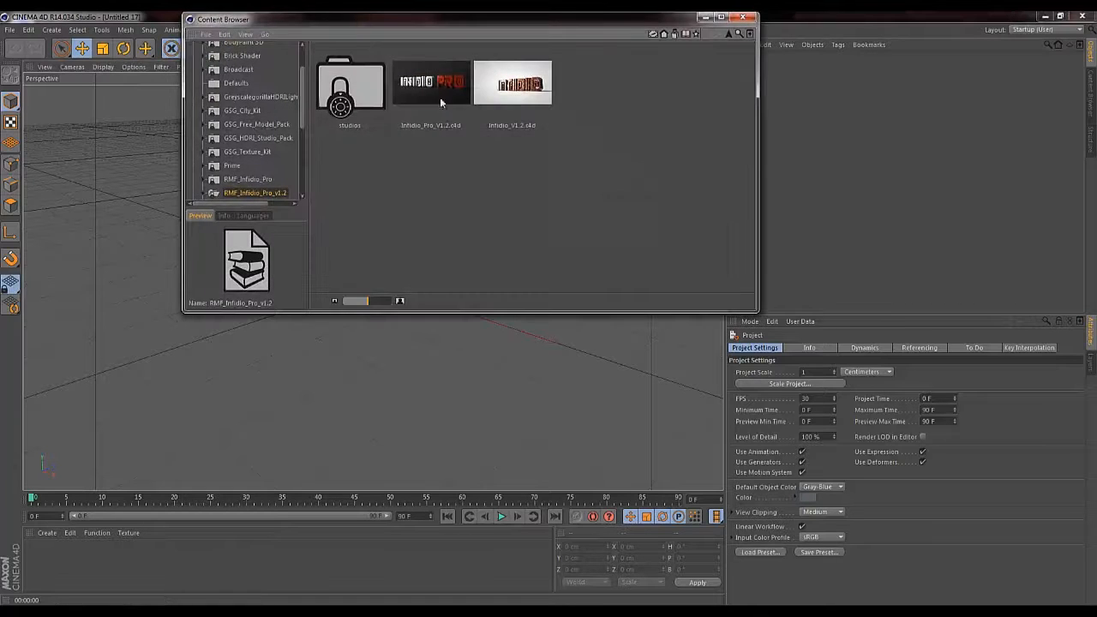
{"action": "left_click", "coordinate": [427, 89]}
{"action": "left_click_drag", "start_coordinate": [880, 125], "coordinate": [880, 125]}
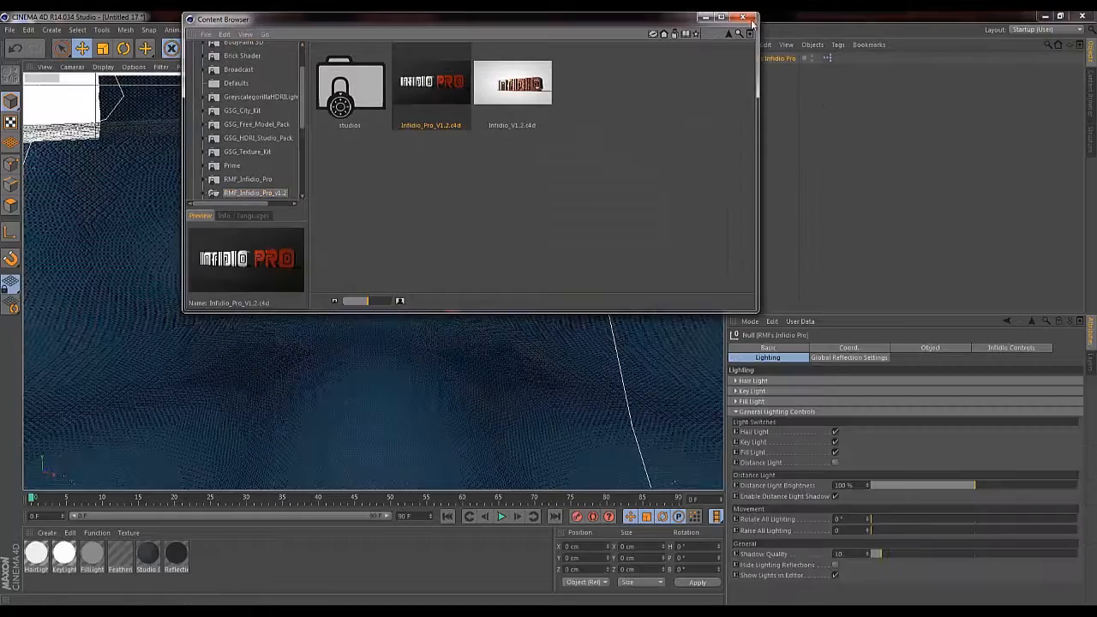
{"action": "left_click", "coordinate": [744, 17]}
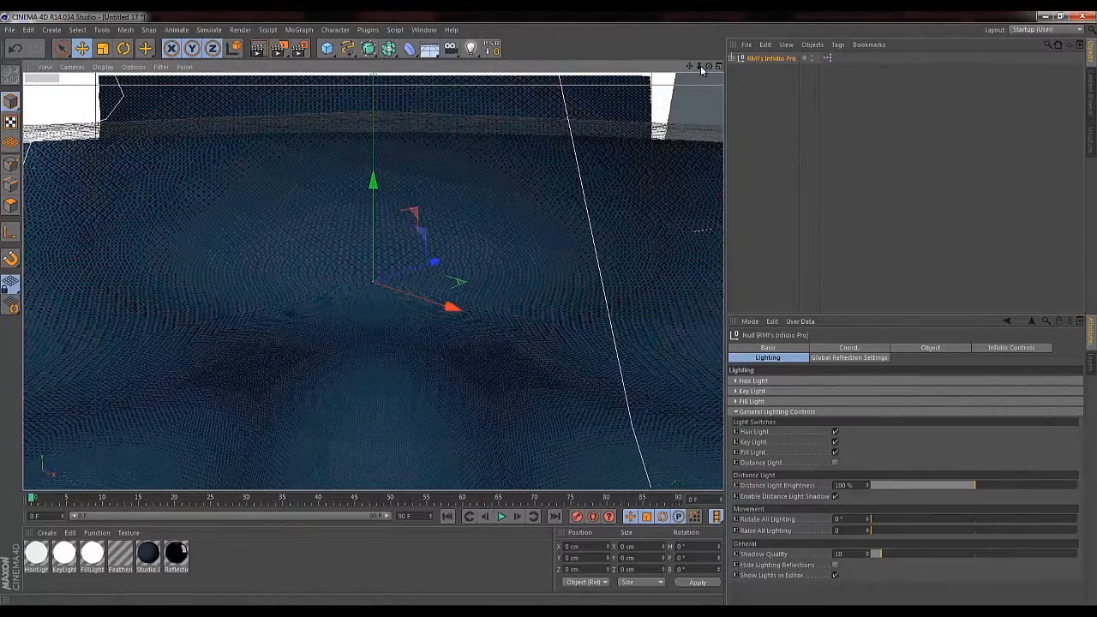
{"action": "left_click_drag", "start_coordinate": [700, 68], "coordinate": [551, 312]}
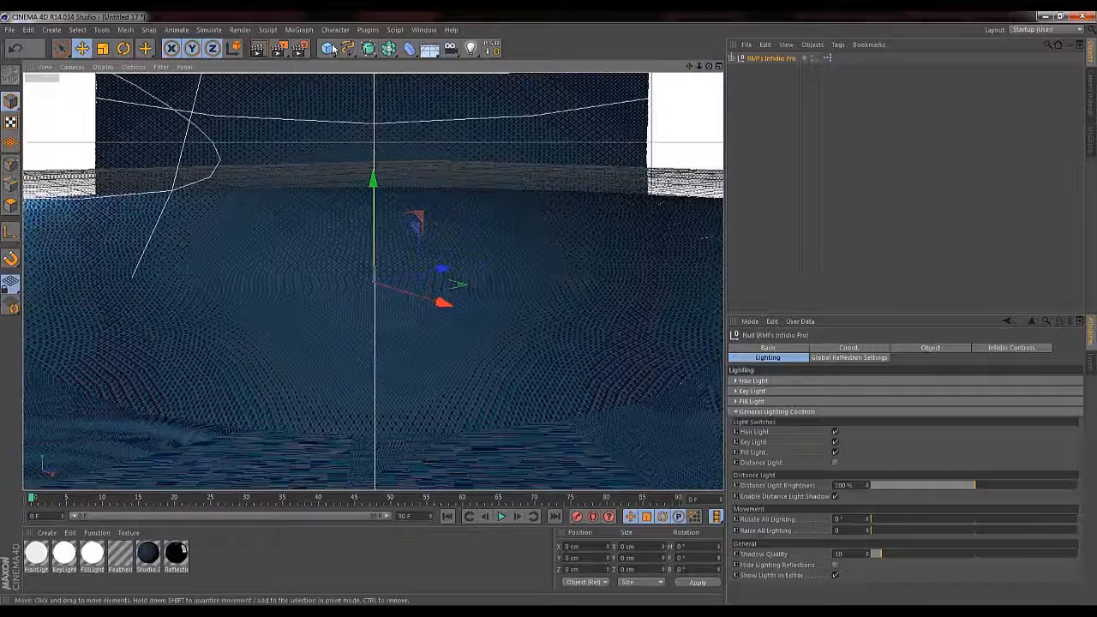
{"action": "left_click", "coordinate": [258, 49]}
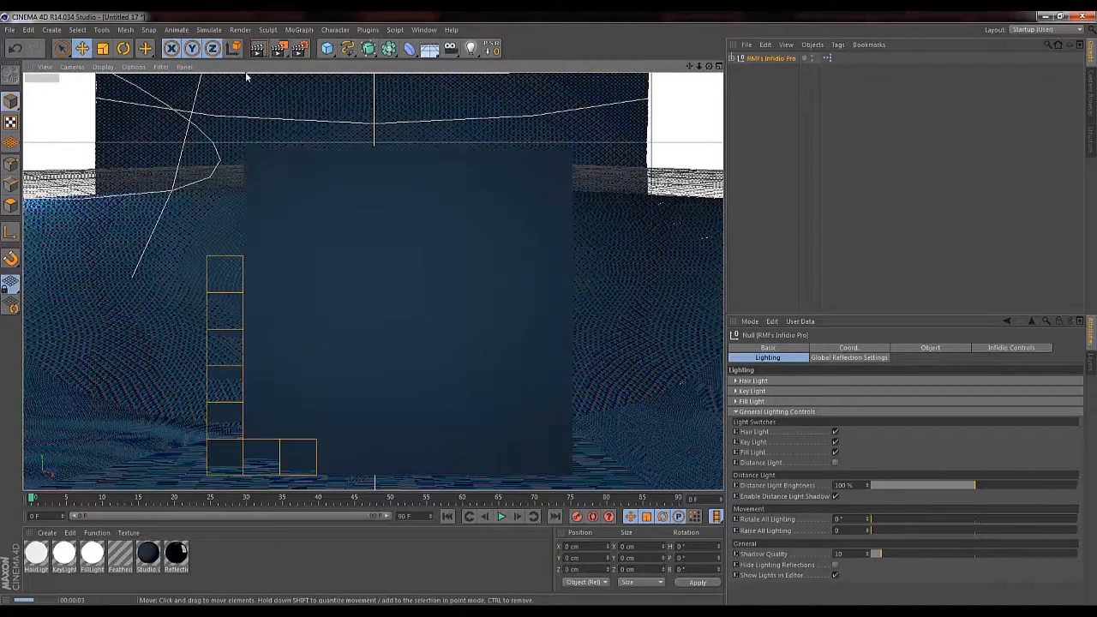
Add a cube, raise it to about 118 cm in Y above the studio floor, and render the view
{"action": "left_click", "coordinate": [327, 49]}
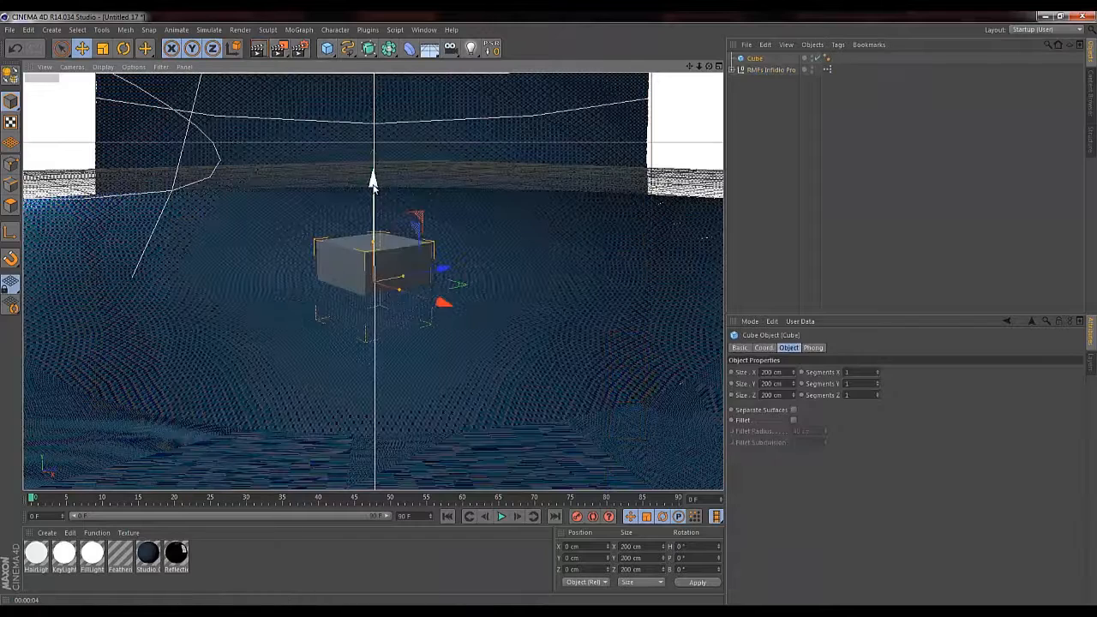
{"action": "left_click_drag", "start_coordinate": [372, 183], "coordinate": [373, 136]}
{"action": "key", "text": "ctrl+r"}
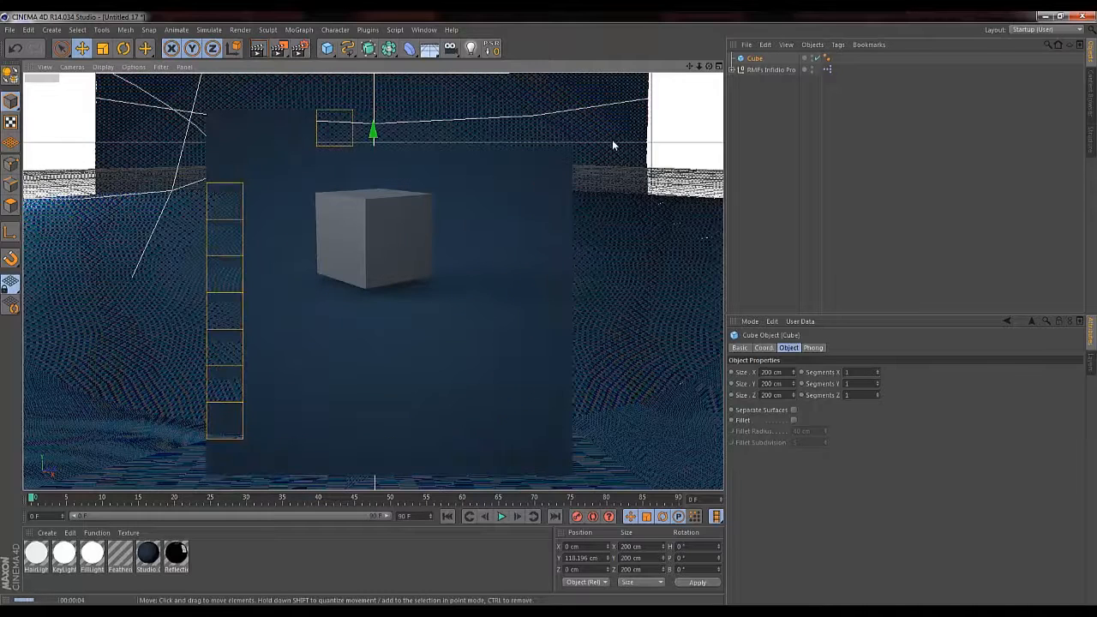
Give the cube a Rigid Body simulation tag, raise it to about 265 cm in Y, and play the simulation
{"action": "right_click", "coordinate": [758, 60]}
{"action": "mouse_move", "coordinate": [819, 144]}
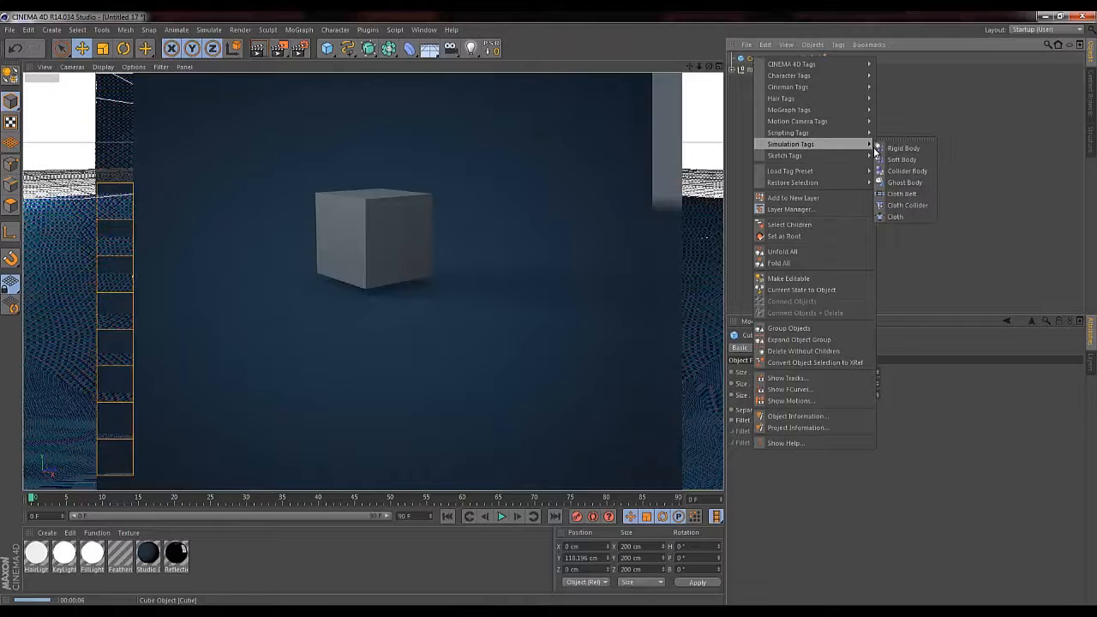
{"action": "left_click", "coordinate": [900, 149]}
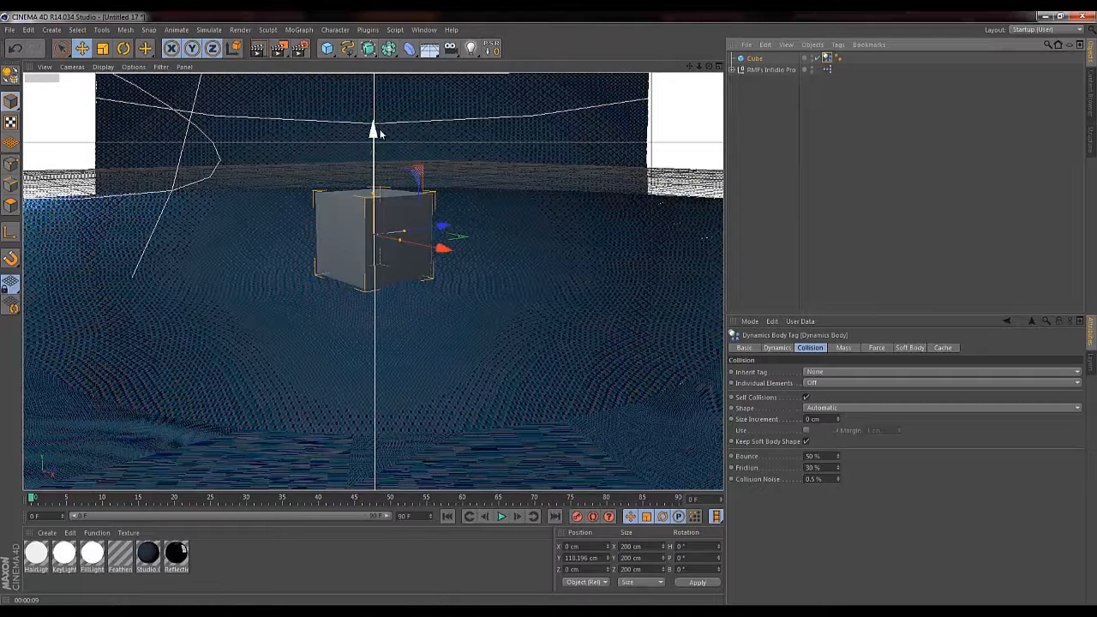
{"action": "left_click_drag", "start_coordinate": [373, 129], "coordinate": [373, 83]}
{"action": "left_click", "coordinate": [502, 516]}
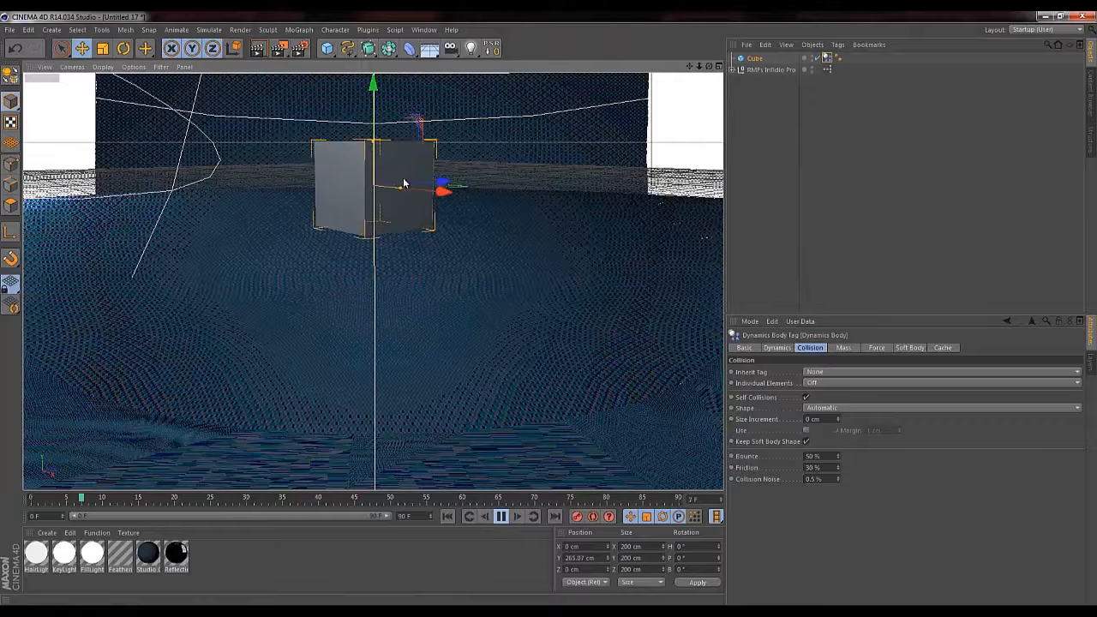
Stop the simulation, return to the first frame and scale the cube down uniformly to about 19.4 cm
{"action": "left_click", "coordinate": [502, 515]}
{"action": "left_click", "coordinate": [446, 516]}
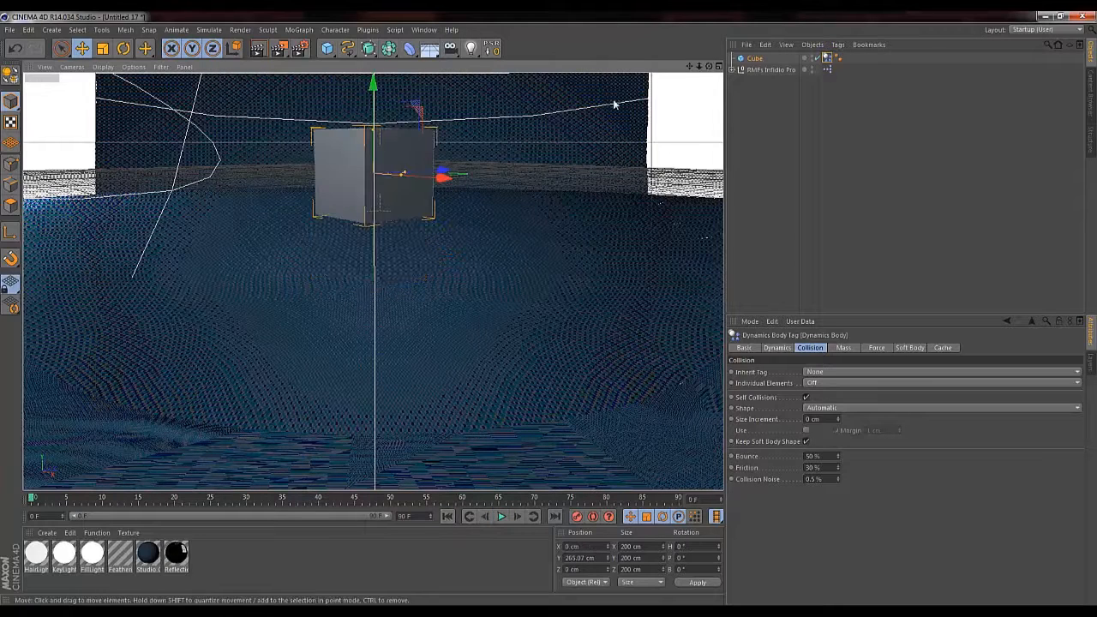
{"action": "left_click_drag", "start_coordinate": [690, 68], "coordinate": [551, 304]}
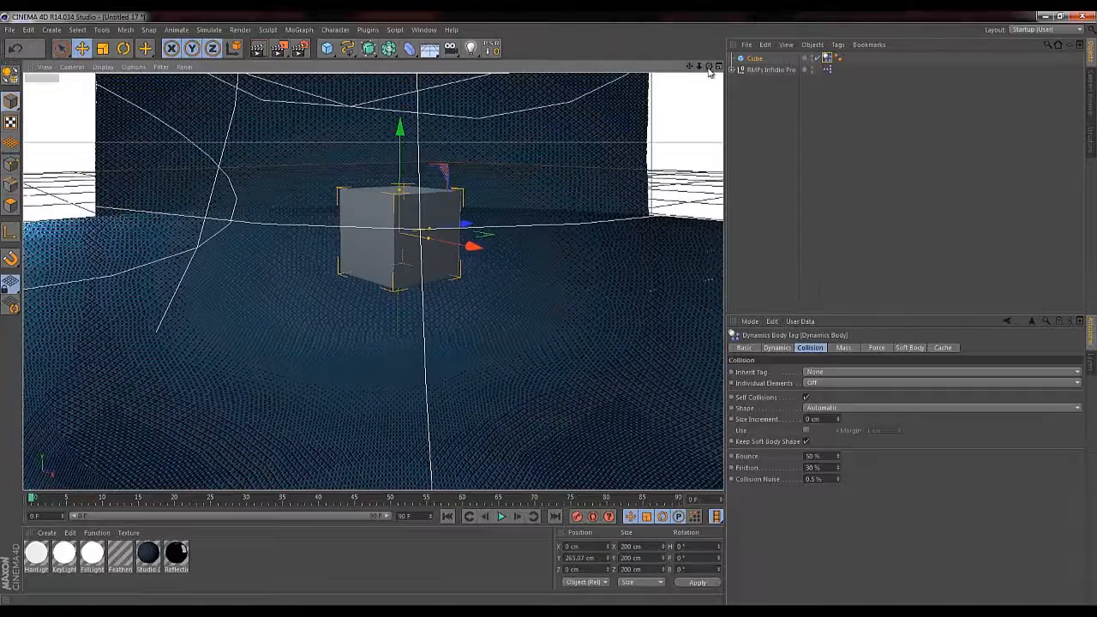
{"action": "mouse_move", "coordinate": [709, 67]}
{"action": "left_mouse_down"}
{"action": "mouse_move", "coordinate": [548, 310]}
{"action": "mouse_move", "coordinate": [582, 308]}
{"action": "mouse_move", "coordinate": [526, 316]}
{"action": "mouse_move", "coordinate": [711, 68]}
{"action": "left_mouse_up"}
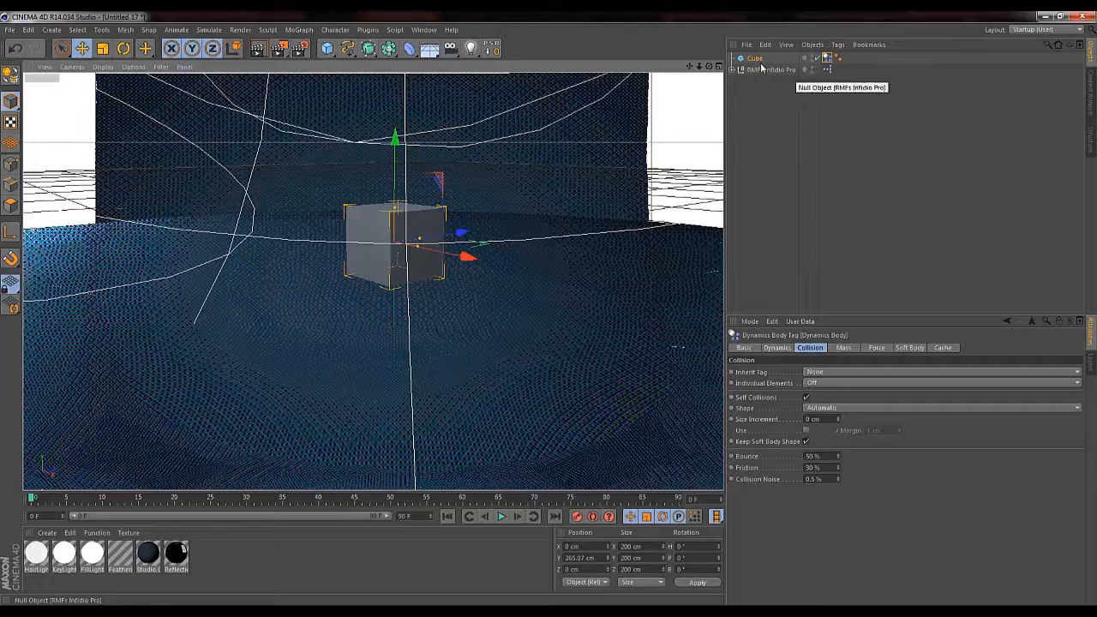
{"action": "key", "text": "t"}
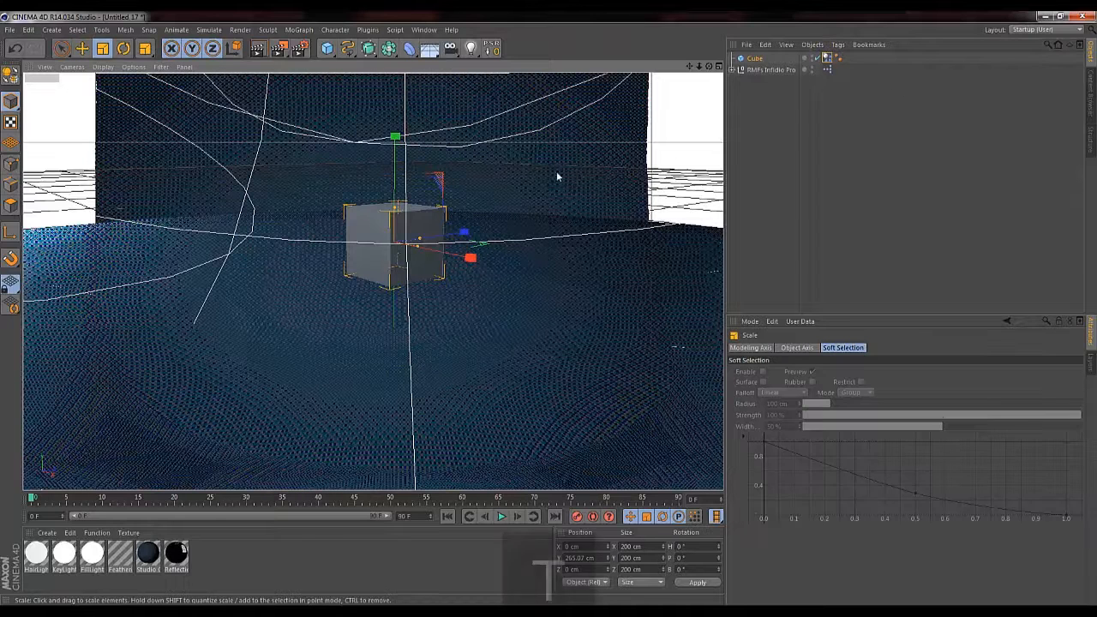
{"action": "left_click_drag", "start_coordinate": [558, 177], "coordinate": [323, 433]}
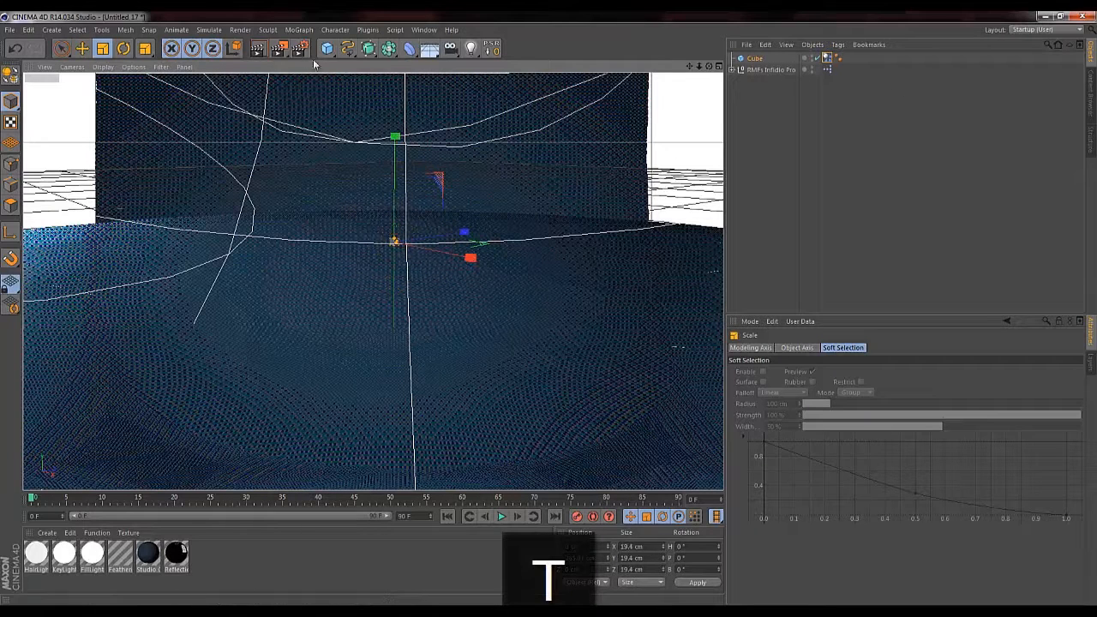
Place the cube inside a new MoGraph Cloner and set the cloner's mode to Grid Array
{"action": "left_click", "coordinate": [300, 30]}
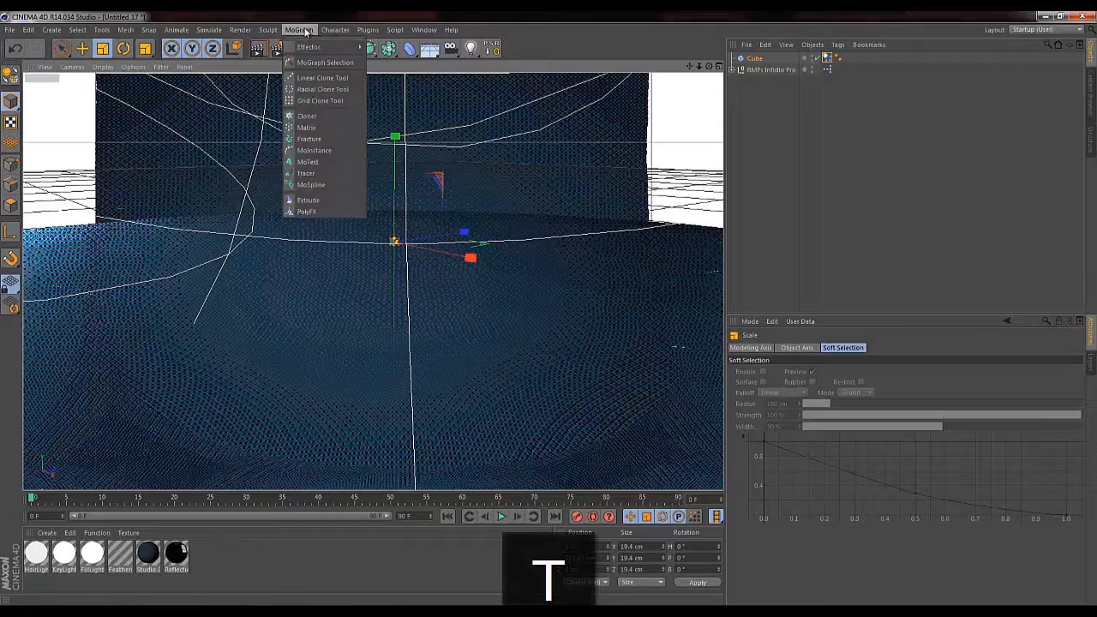
{"action": "left_click", "coordinate": [331, 117], "text": "alt"}
{"action": "left_click", "coordinate": [758, 69]}
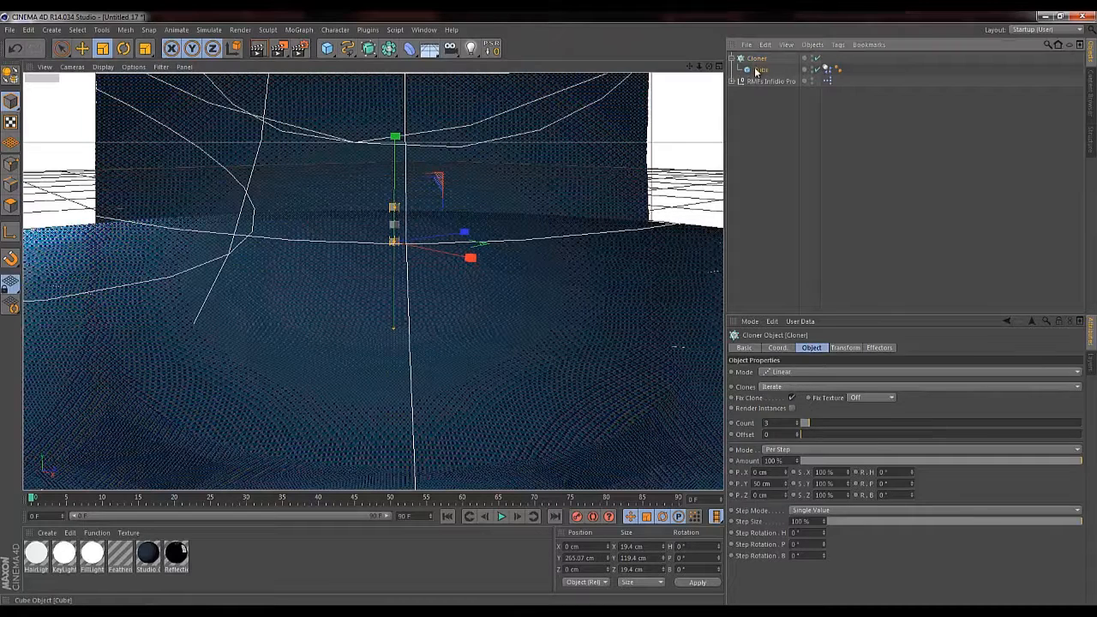
{"action": "left_click", "coordinate": [756, 58]}
{"action": "left_click", "coordinate": [784, 374]}
{"action": "left_click", "coordinate": [795, 420]}
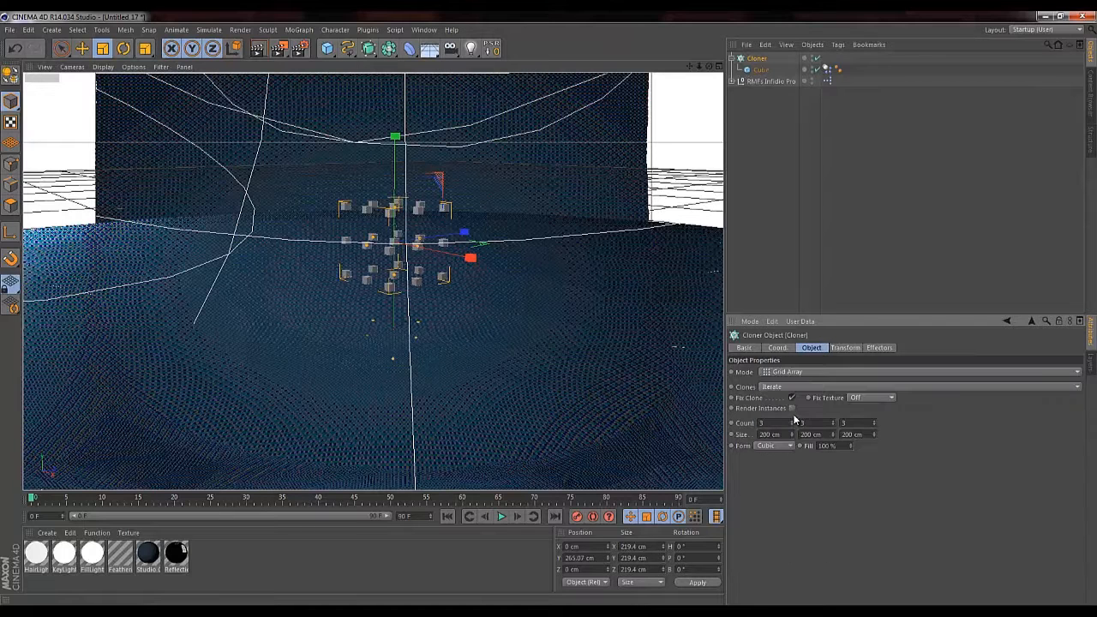
Set the cloner's grid count to 10 clones along each of the three axes
{"action": "key", "text": "Up"}
{"action": "key", "text": "Up"}
{"action": "key", "text": "Up"}
{"action": "key", "text": "Up"}
{"action": "key", "text": "Up"}
{"action": "key", "text": "Up"}
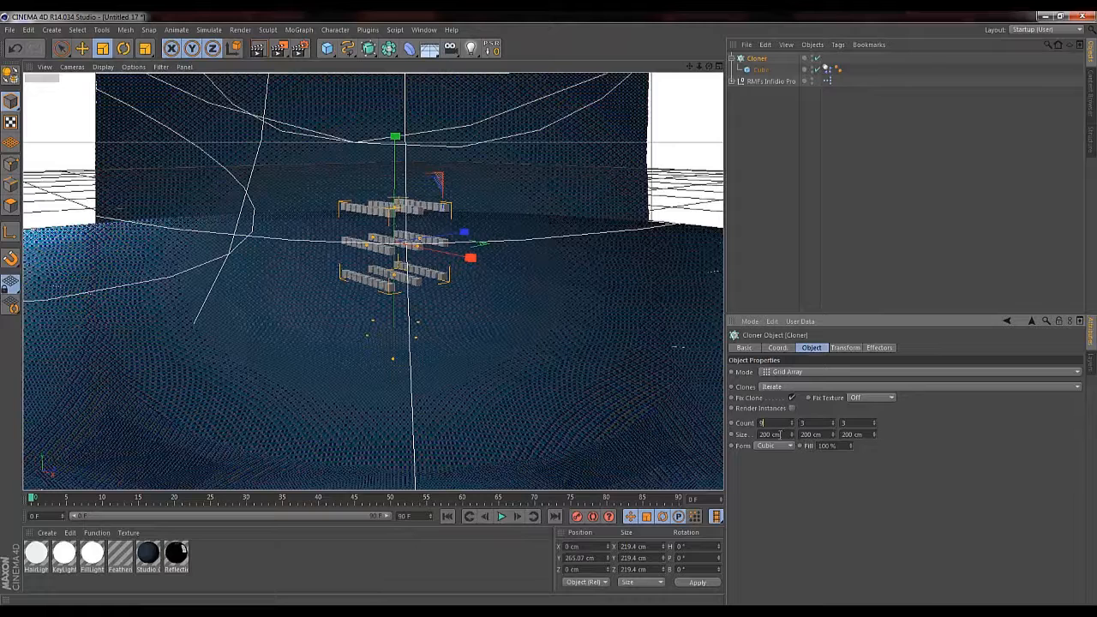
{"action": "key", "text": "Up"}
{"action": "key", "text": "Up"}
{"action": "key", "text": "Up"}
{"action": "key", "text": "Up"}
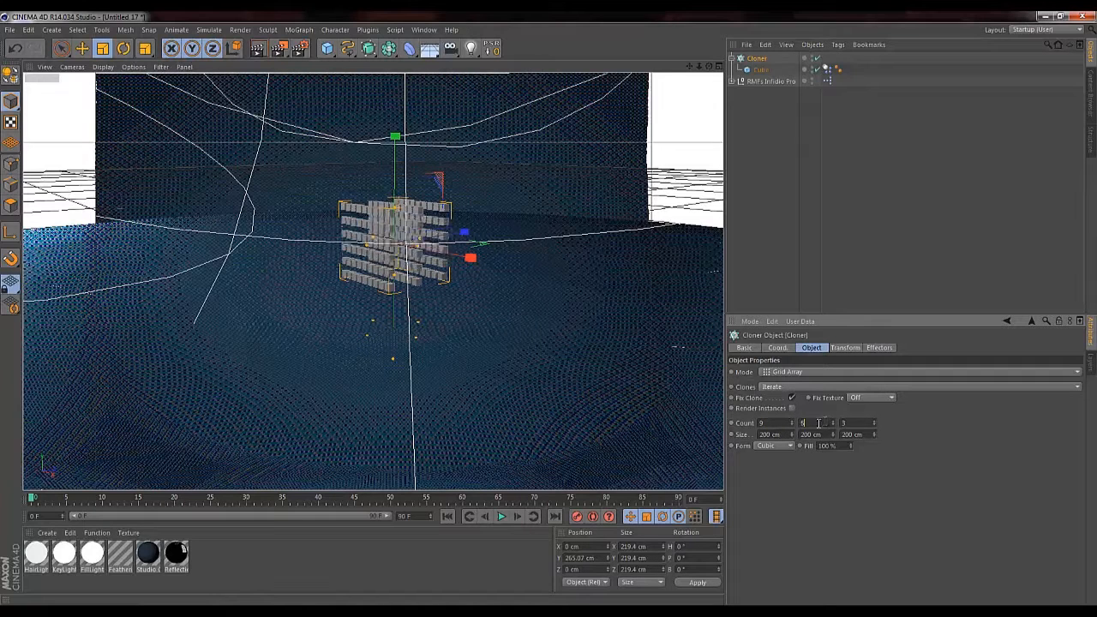
{"action": "left_click", "coordinate": [771, 424]}
{"action": "key", "text": "Up"}
{"action": "left_click", "coordinate": [813, 423]}
{"action": "key", "text": "Up"}
{"action": "left_click", "coordinate": [858, 425]}
{"action": "scroll", "coordinate": [858, 427], "scroll_direction": "up", "scroll_amount": 7}
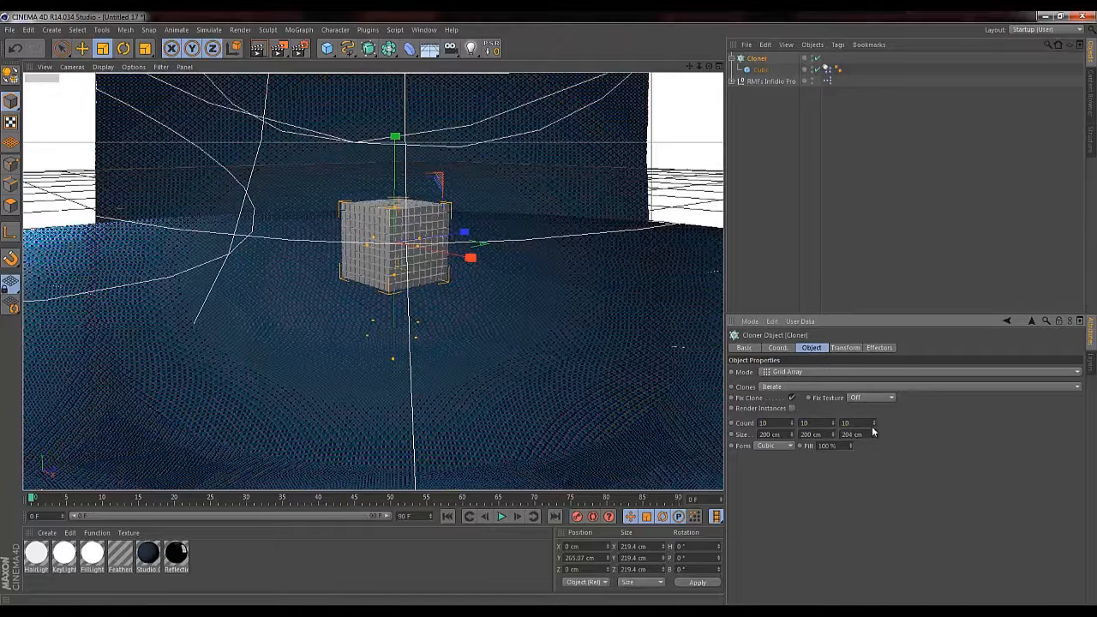
Spread the clones apart by enlarging the grid size to about 224 × 248 × 275 cm
{"action": "left_click_drag", "start_coordinate": [873, 432], "coordinate": [896, 367]}
{"action": "left_click_drag", "start_coordinate": [833, 435], "coordinate": [839, 390]}
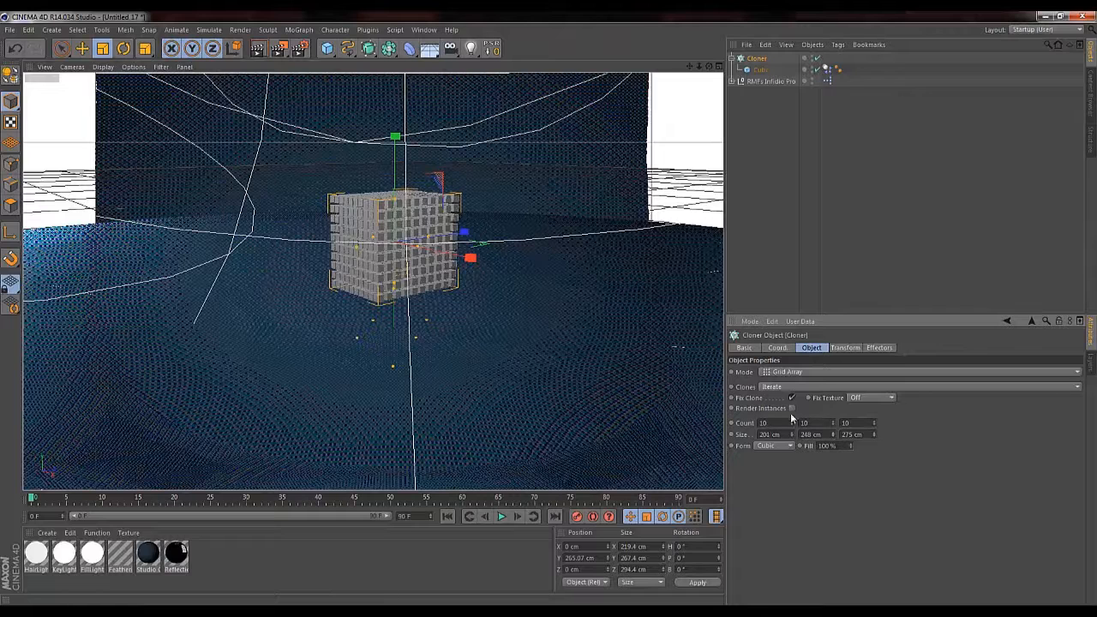
{"action": "left_click_drag", "start_coordinate": [792, 418], "coordinate": [794, 399]}
Raise the cloner above the studio floor to about 469 cm in Y
{"action": "key", "text": "space"}
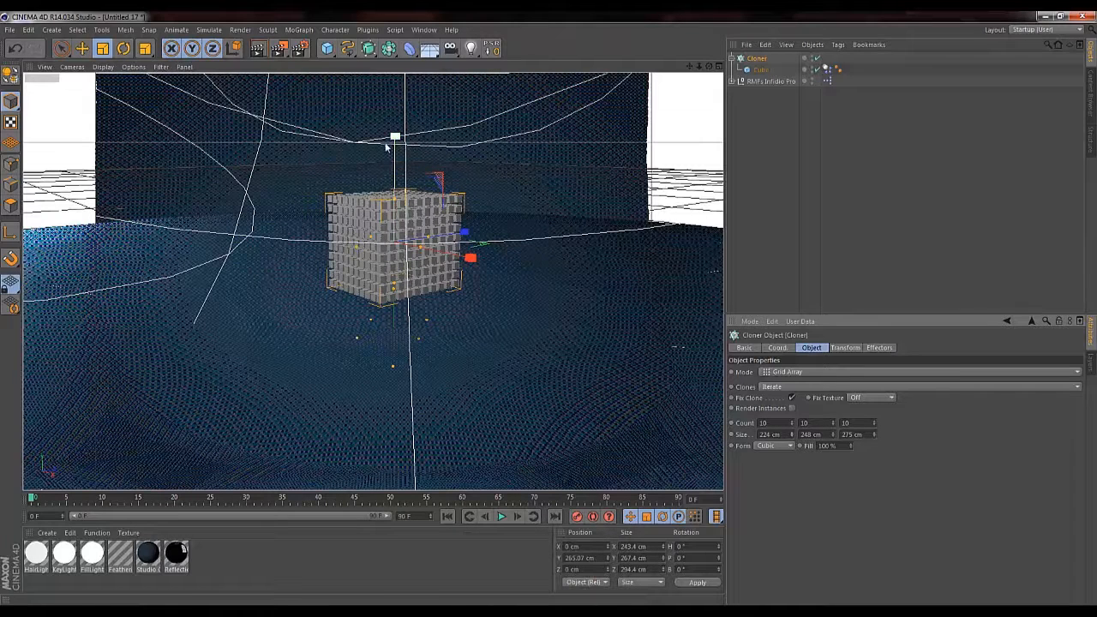
{"action": "key", "text": "space"}
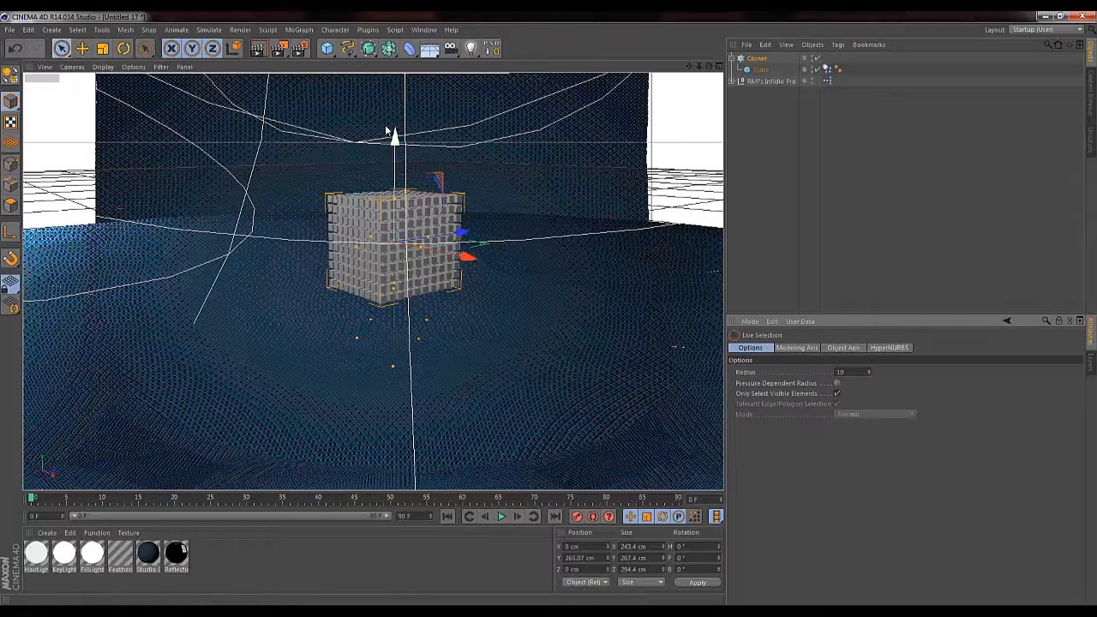
{"action": "left_click_drag", "start_coordinate": [396, 141], "coordinate": [397, 67]}
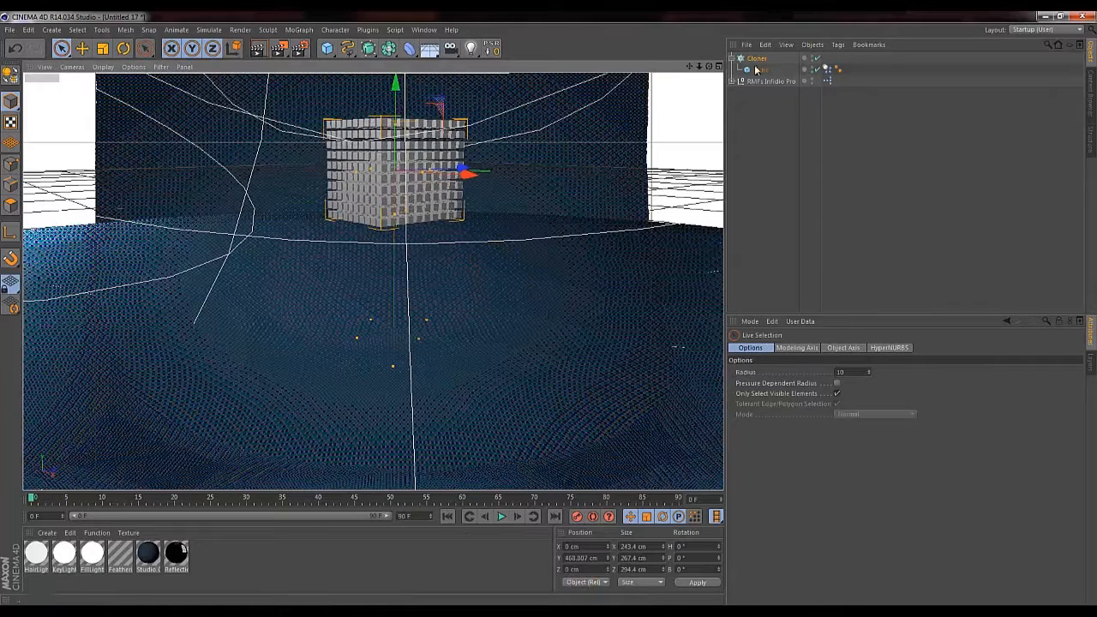
Set the collision shape of the cube's Dynamics Body tag to Moving Mesh
{"action": "left_click", "coordinate": [828, 69]}
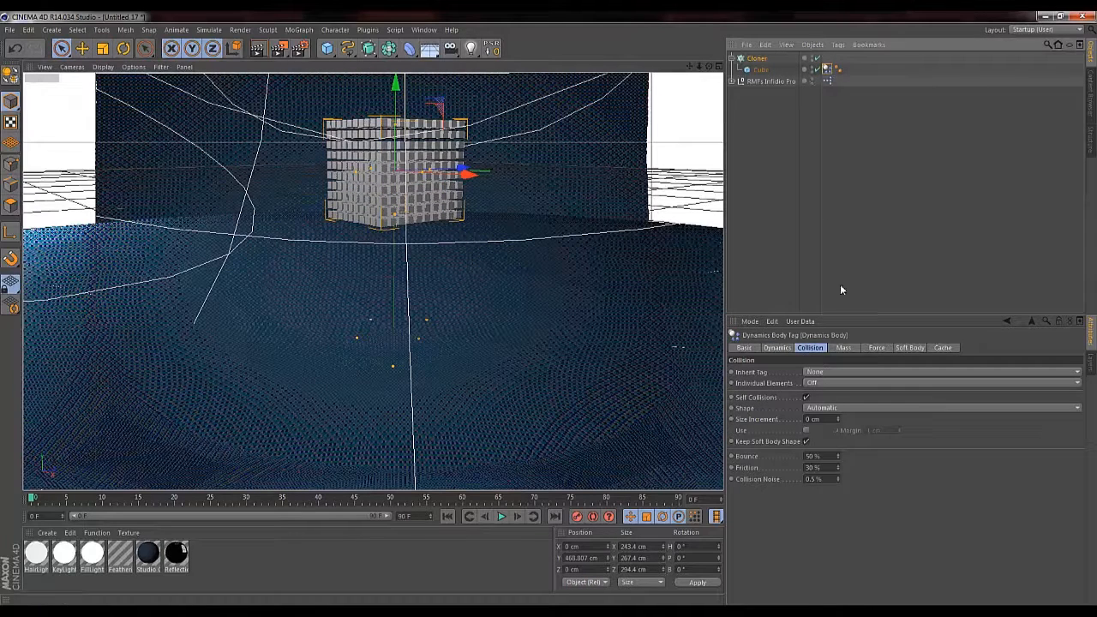
{"action": "left_click", "coordinate": [839, 409]}
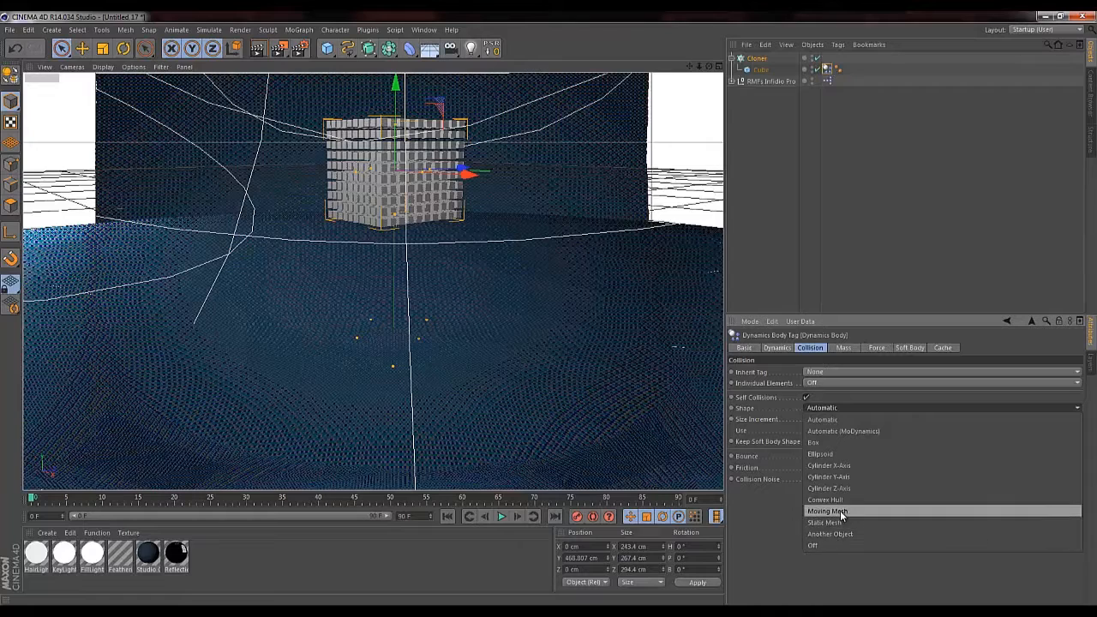
{"action": "left_click", "coordinate": [842, 513]}
{"action": "left_click_drag", "start_coordinate": [689, 66], "coordinate": [684, 93]}
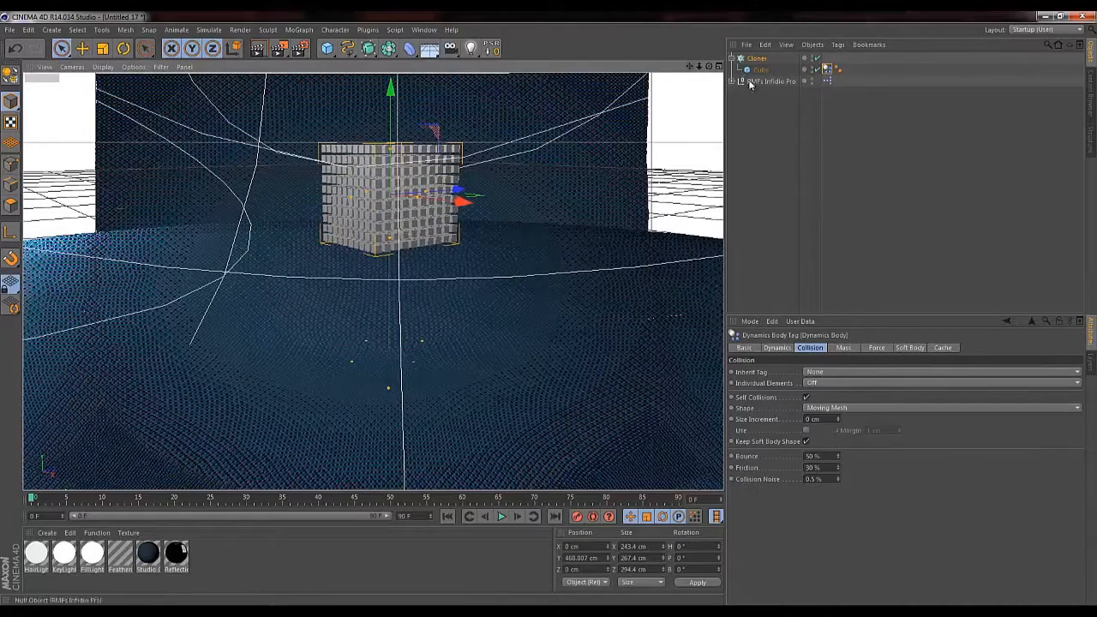
Recolour the Infidio studio's colour gradient from white at the first knot to a very light grey at the last
{"action": "left_click", "coordinate": [771, 81]}
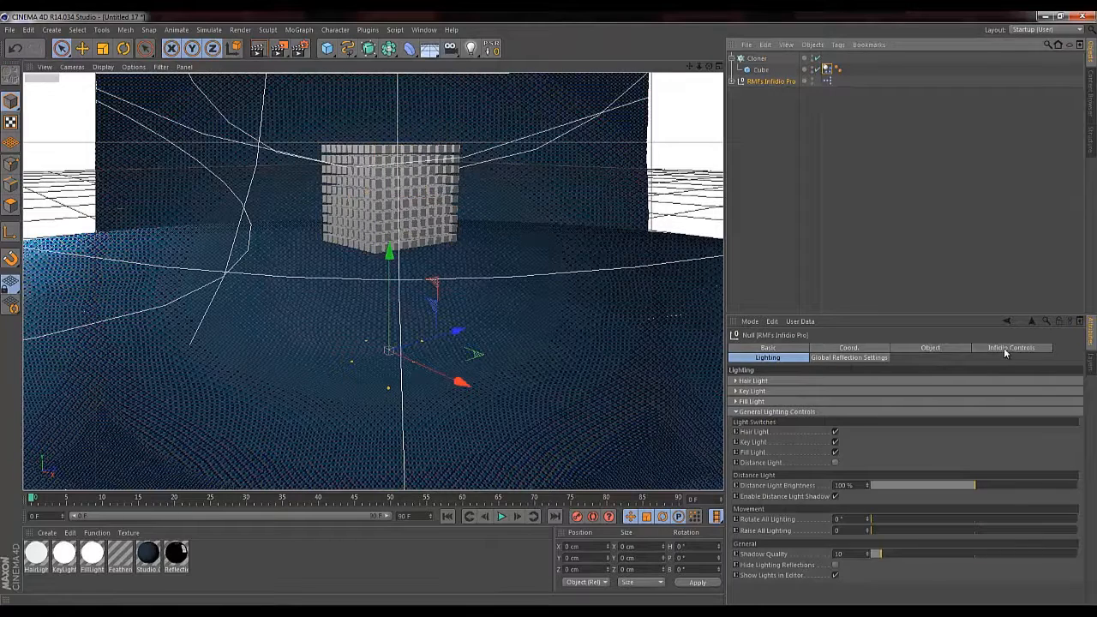
{"action": "left_click", "coordinate": [1005, 351]}
{"action": "left_click", "coordinate": [825, 418]}
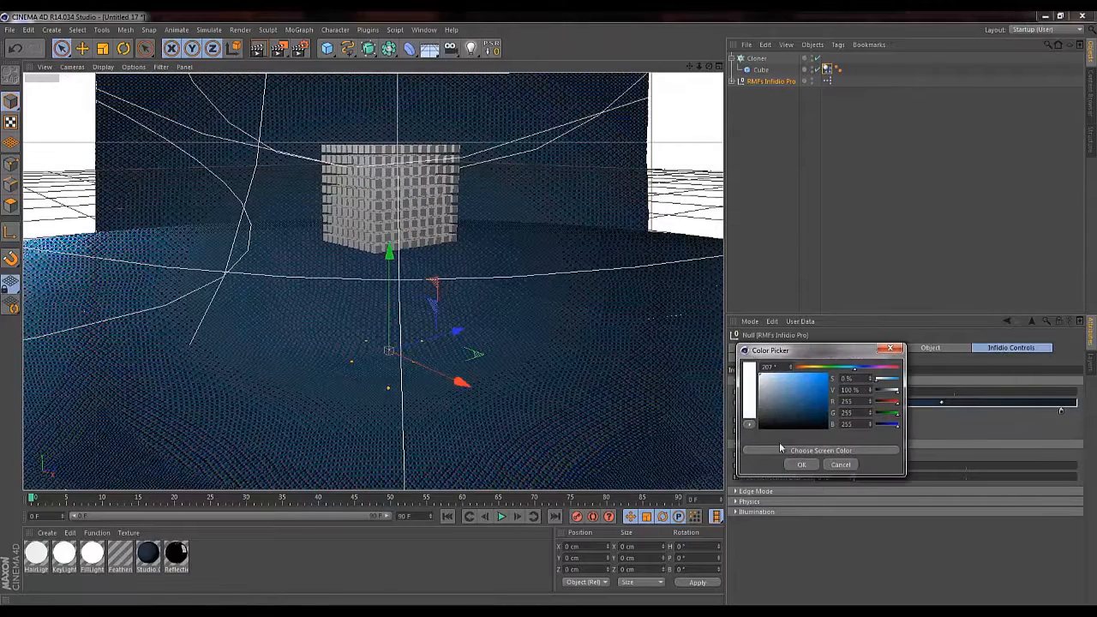
{"action": "left_click", "coordinate": [801, 465]}
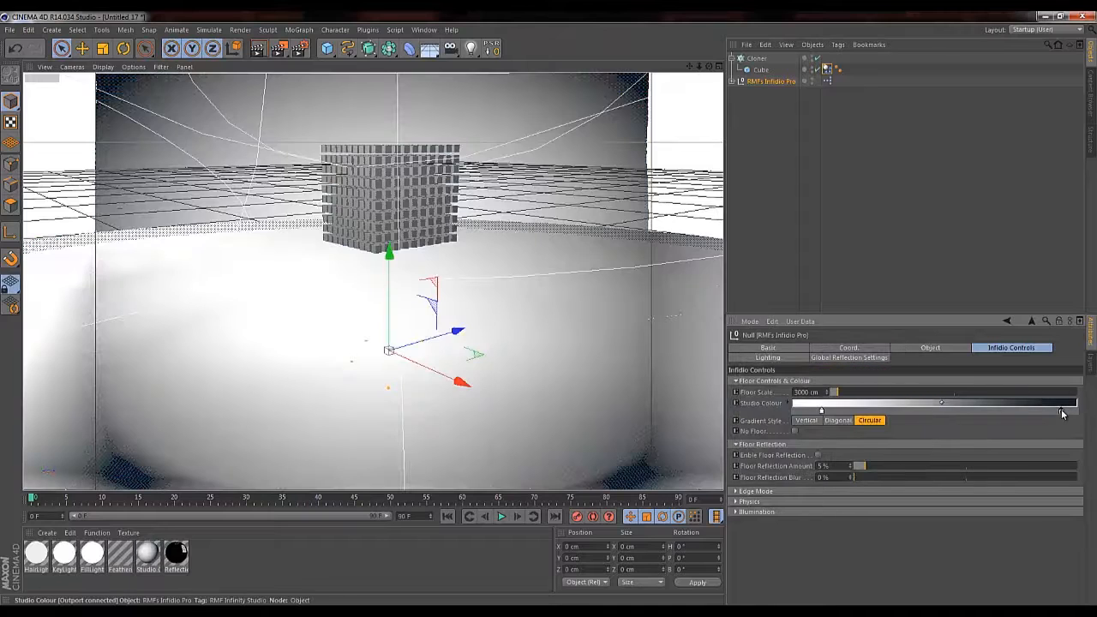
{"action": "double_click", "coordinate": [1063, 412]}
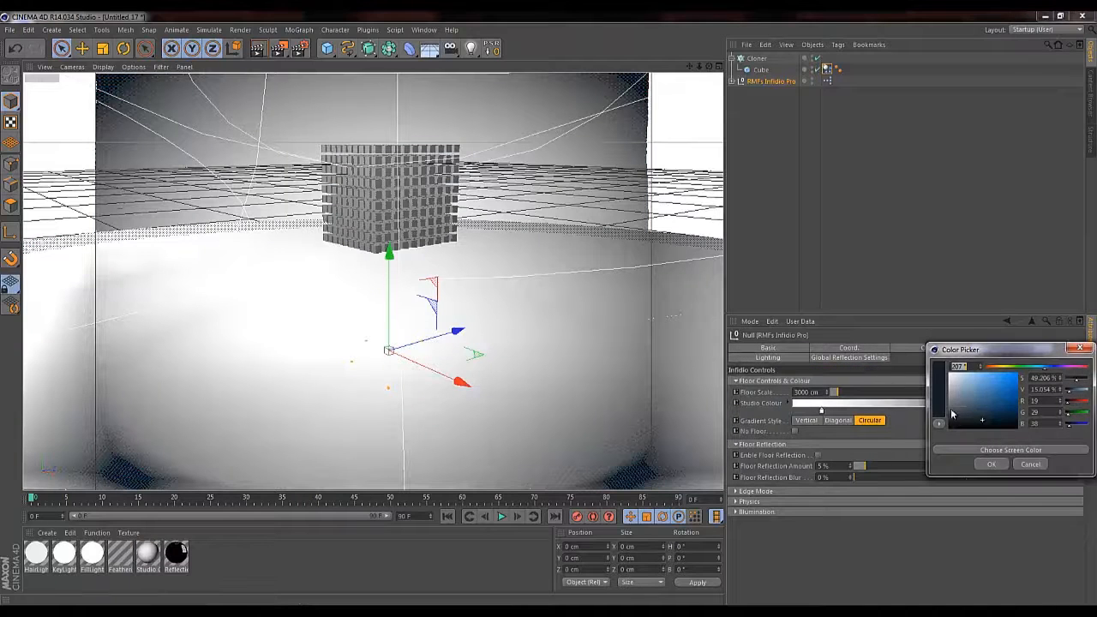
{"action": "left_click", "coordinate": [992, 465]}
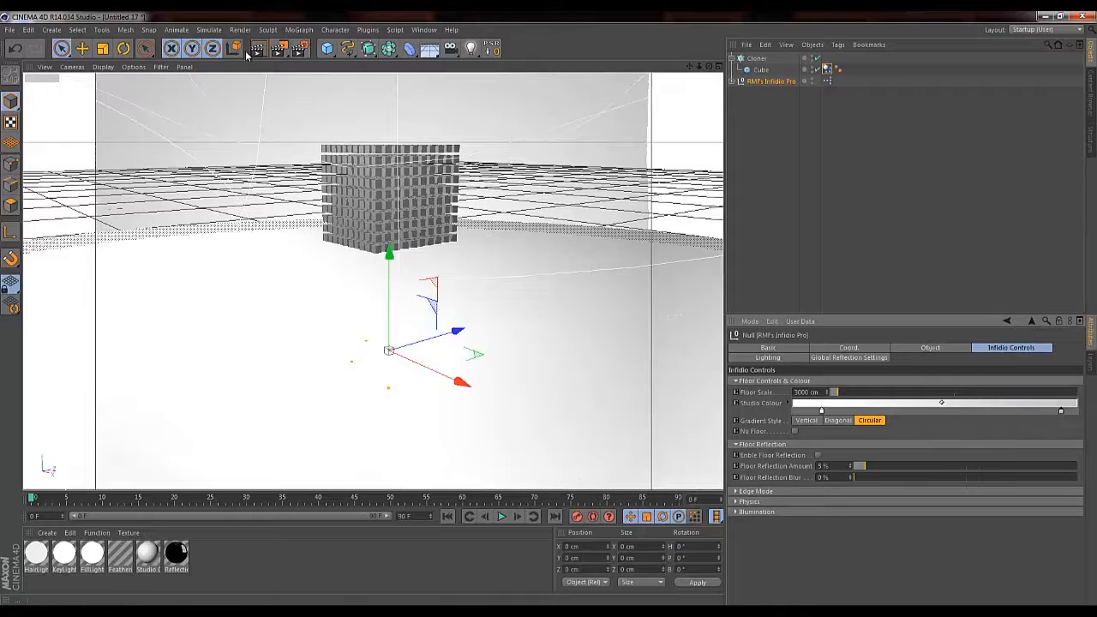
Play the simulation, stop it at frame 44 and examine the collapsed pile of cubes up close
{"action": "left_click", "coordinate": [501, 515]}
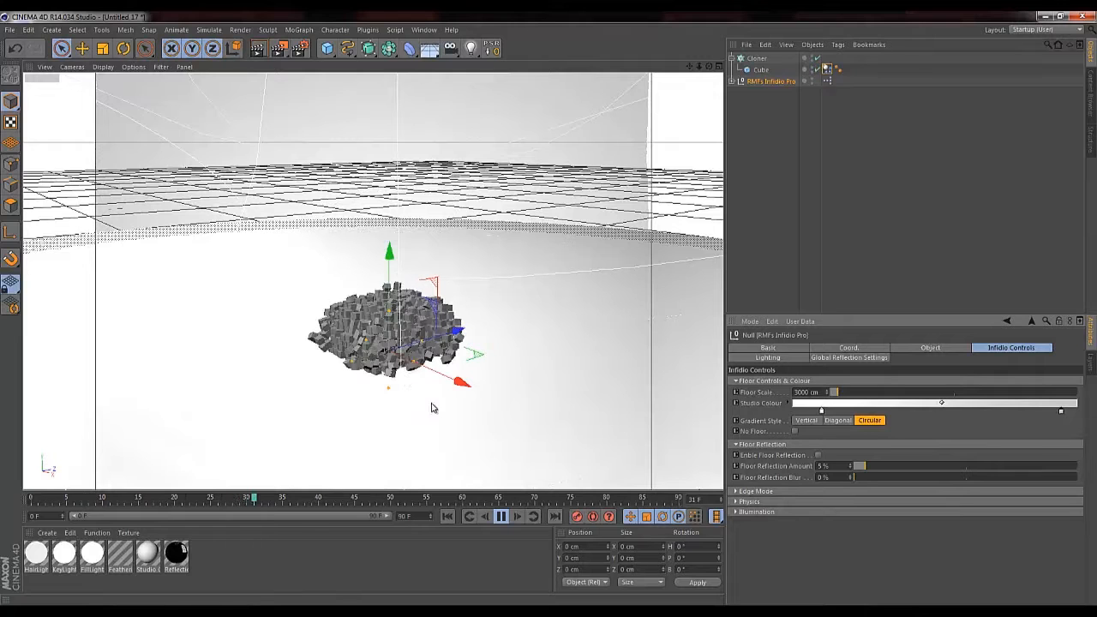
{"action": "left_click", "coordinate": [501, 516]}
{"action": "right_click_drag", "start_coordinate": [551, 312], "coordinate": [624, 326], "text": "alt"}
{"action": "mouse_move", "coordinate": [551, 300]}
{"action": "left_mouse_down"}
{"action": "mouse_move", "coordinate": [551, 320]}
{"action": "mouse_move", "coordinate": [549, 300]}
{"action": "left_mouse_up"}
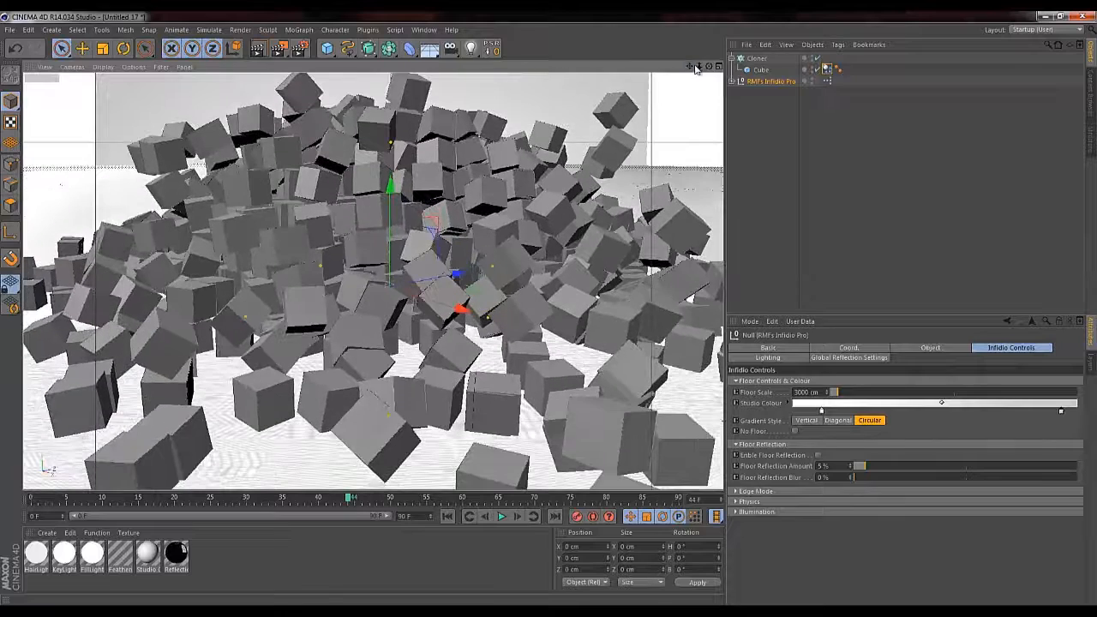
{"action": "left_click_drag", "start_coordinate": [696, 69], "coordinate": [549, 317]}
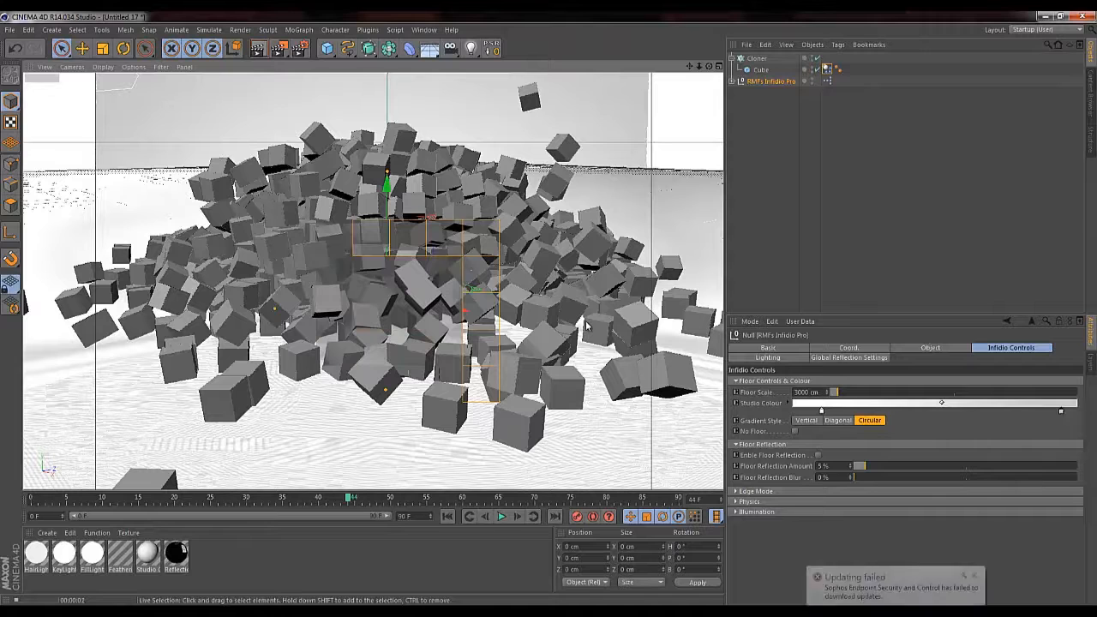
Add the Ambient Occlusion effect to the render settings and render the pile of cubes in the viewport
{"action": "left_click", "coordinate": [296, 51]}
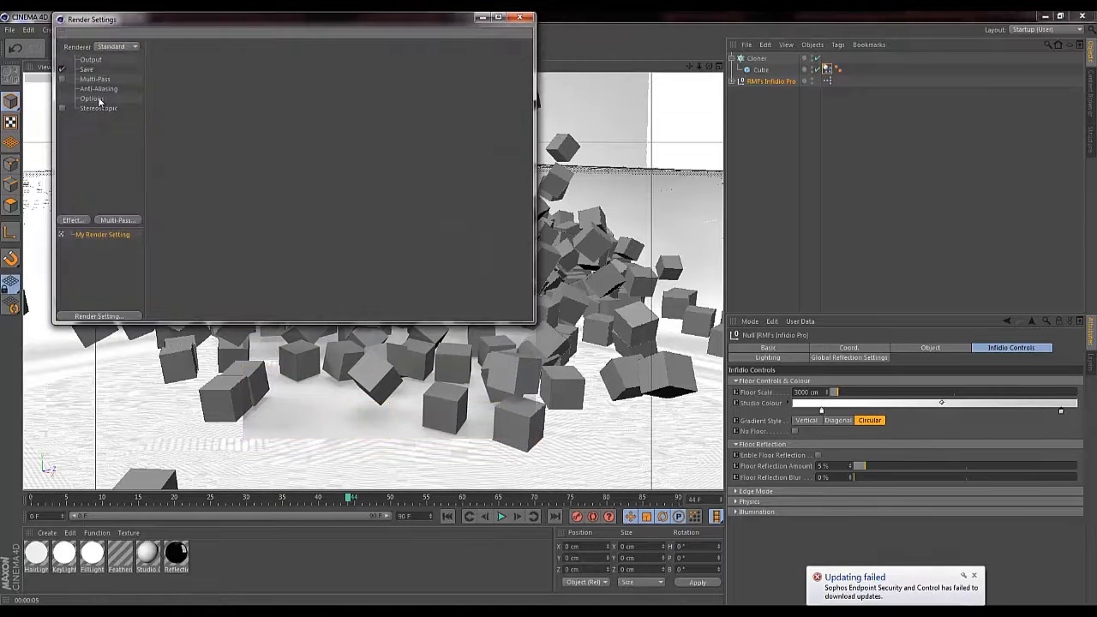
{"action": "left_click", "coordinate": [77, 220]}
{"action": "left_click", "coordinate": [116, 290]}
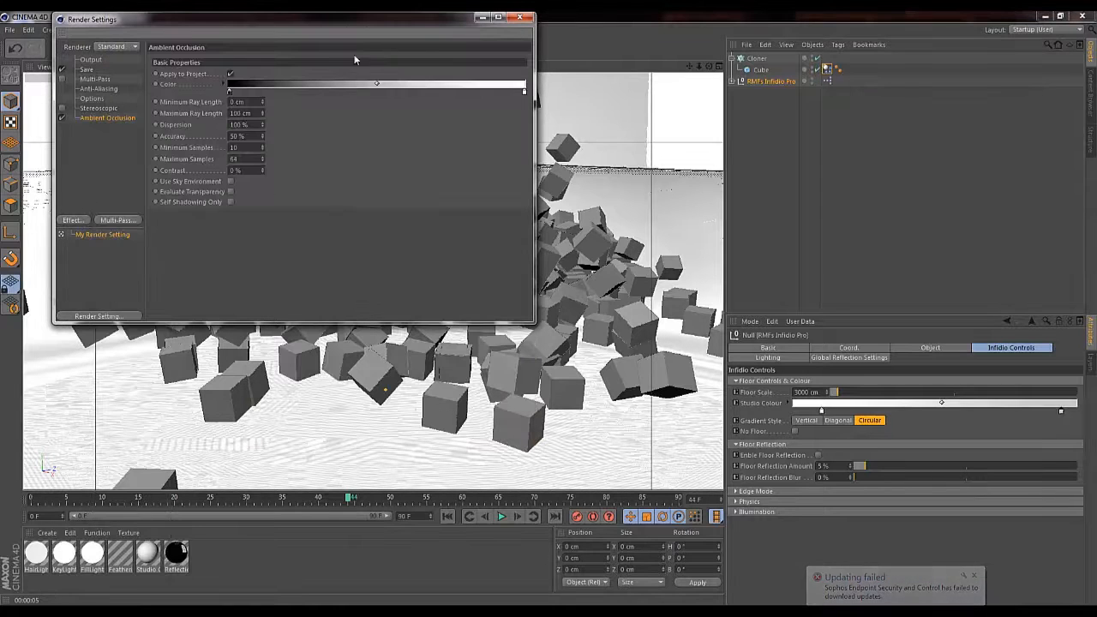
{"action": "left_click", "coordinate": [519, 17]}
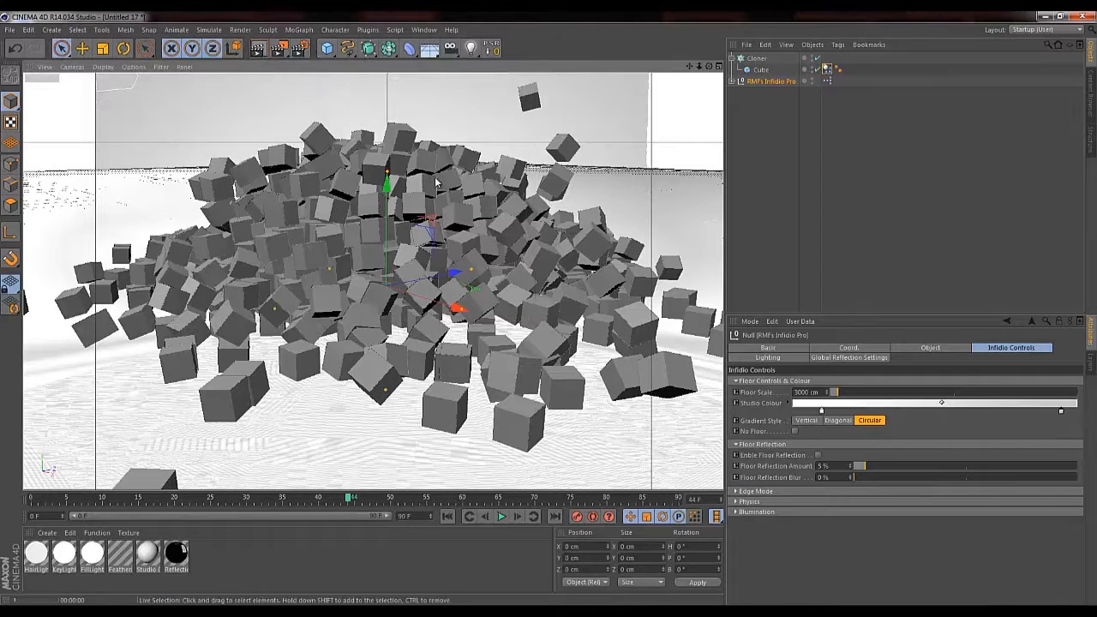
{"action": "key", "text": "ctrl+r"}
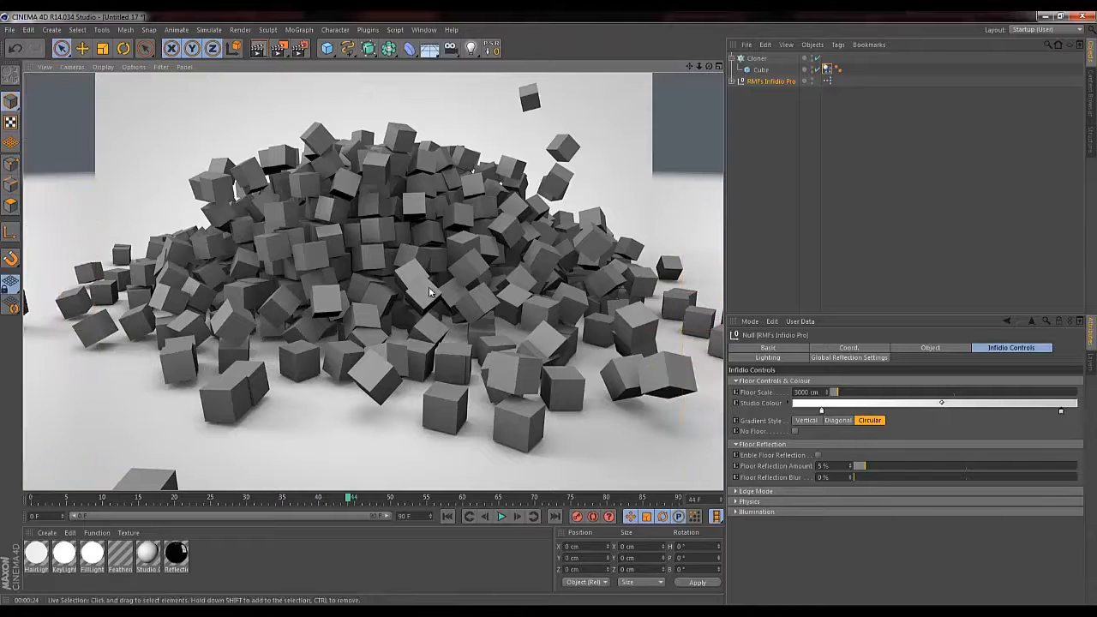
Rewind the animation to frame 0 and set the project's expert dynamics collision margin to 0.2 cm
{"action": "left_click", "coordinate": [443, 518]}
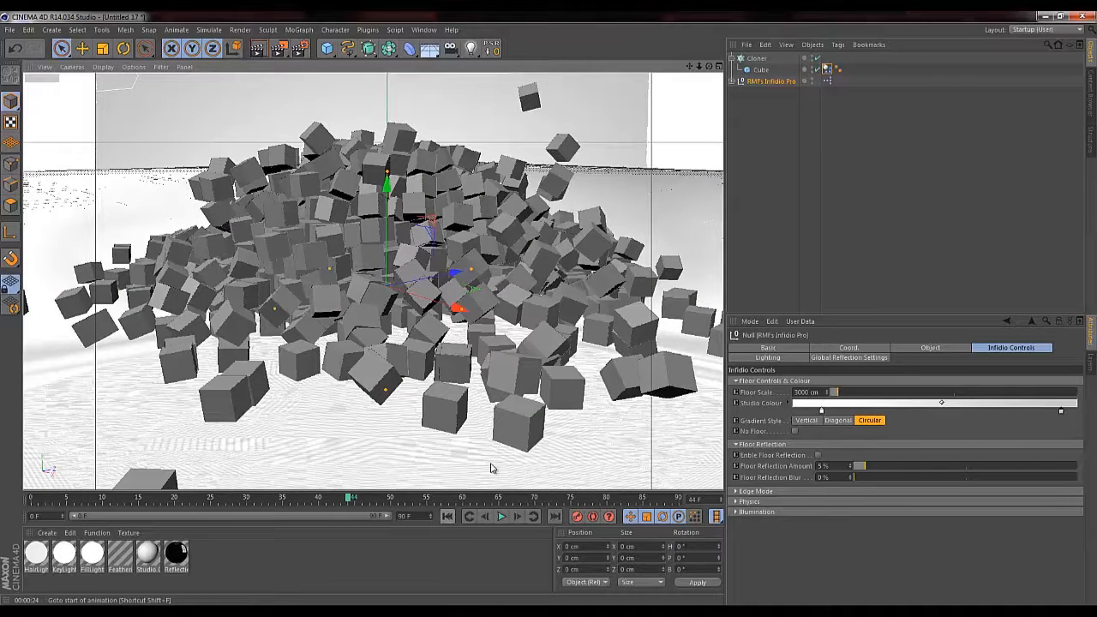
{"action": "left_click_drag", "start_coordinate": [698, 66], "coordinate": [635, 67]}
{"action": "left_click", "coordinate": [447, 515]}
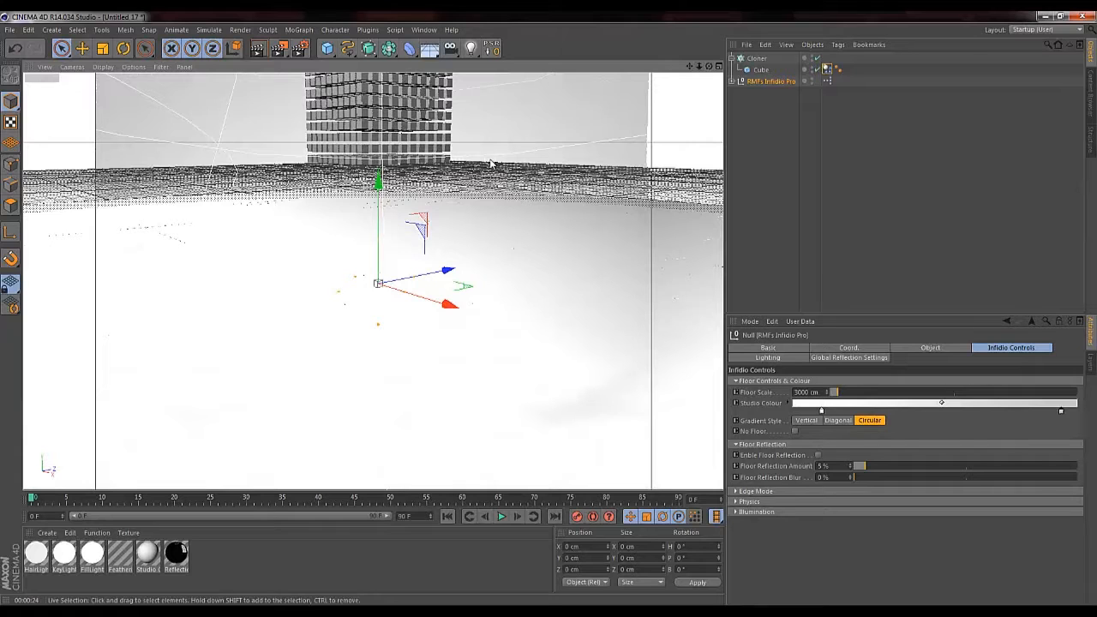
{"action": "key", "text": "ctrl+d"}
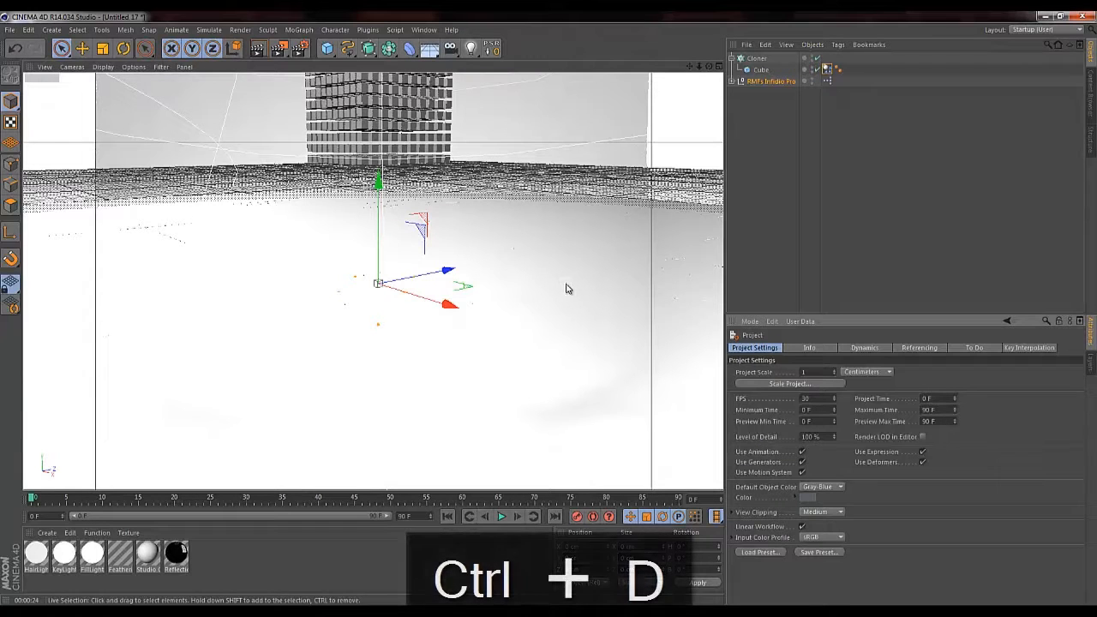
{"action": "left_click", "coordinate": [872, 347]}
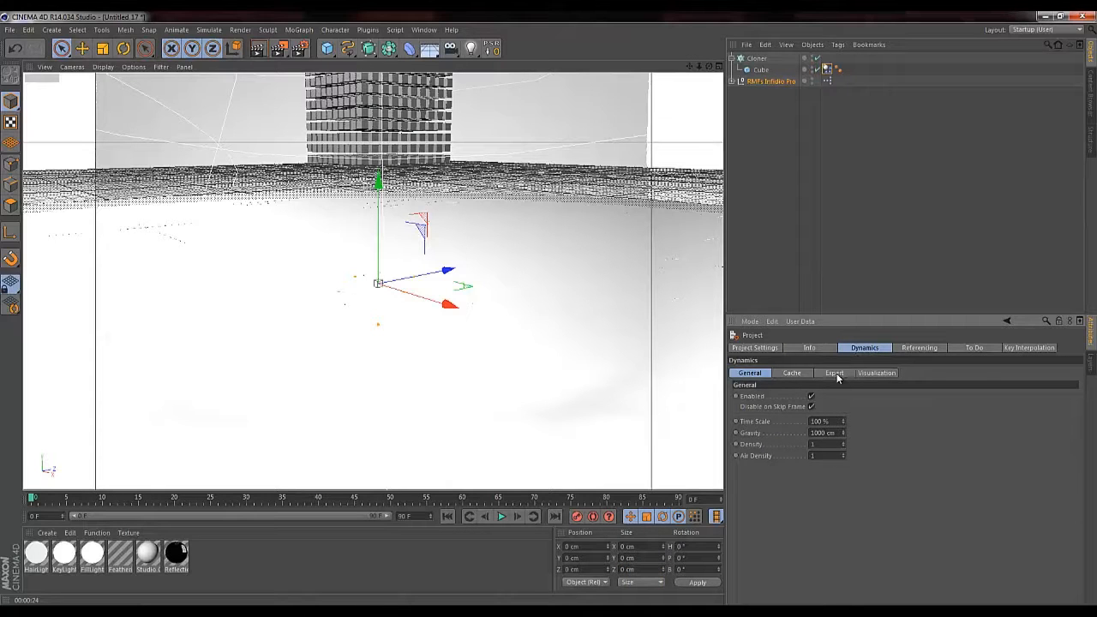
{"action": "left_click", "coordinate": [835, 374]}
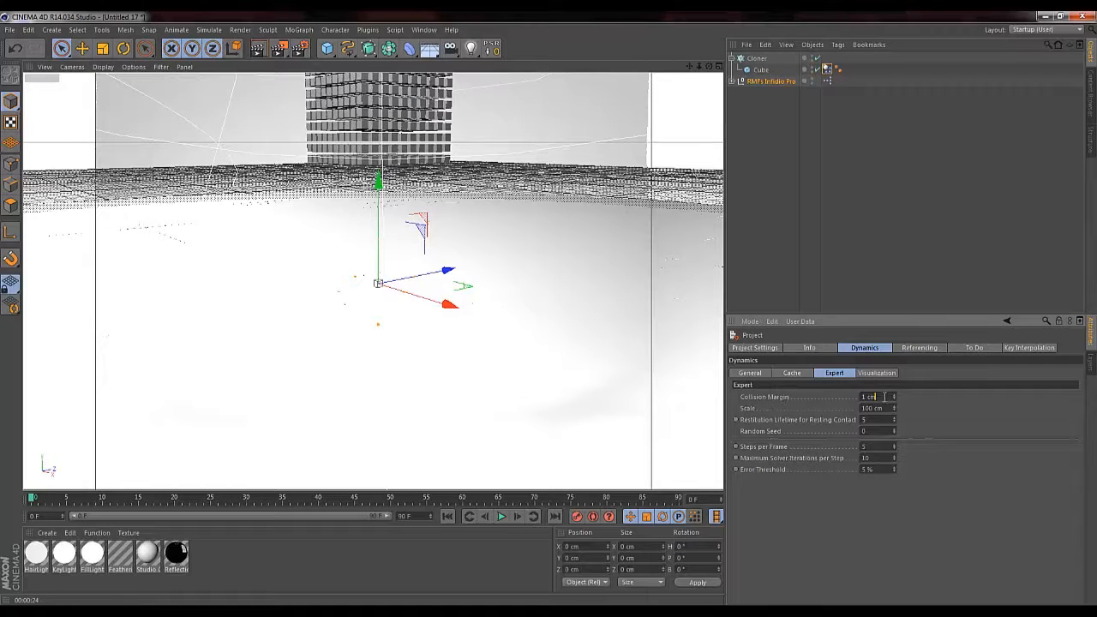
{"action": "type", "text": "0.2"}
{"action": "key", "text": "Return"}
Play the simulation, stop it at frame 36 and render a close view of the collapsed cubes in the viewport
{"action": "left_click", "coordinate": [501, 516]}
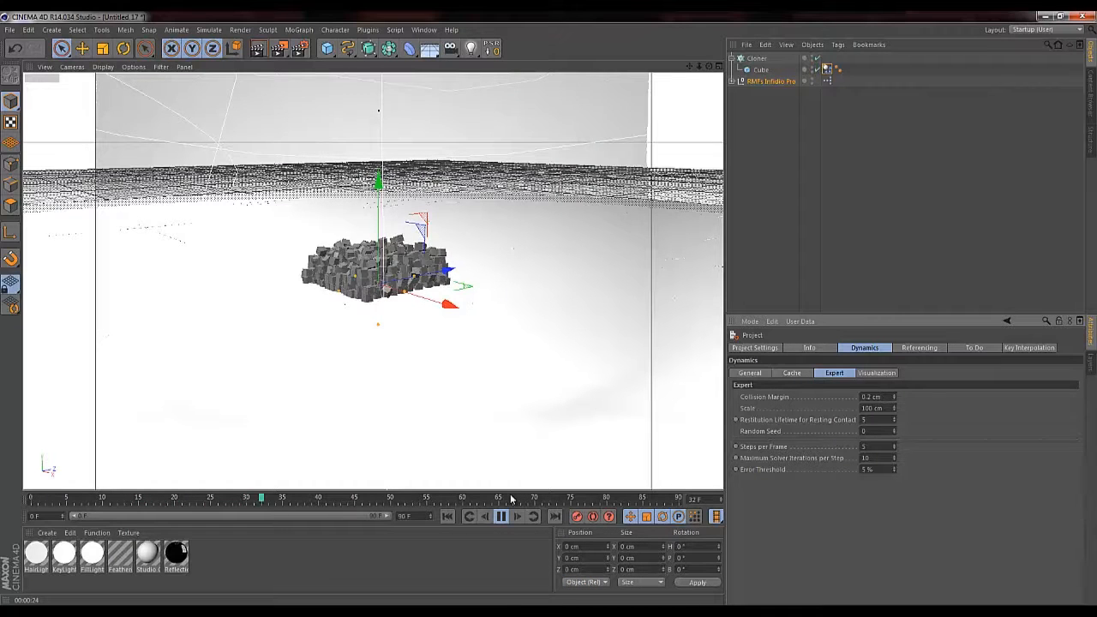
{"action": "left_click", "coordinate": [501, 515]}
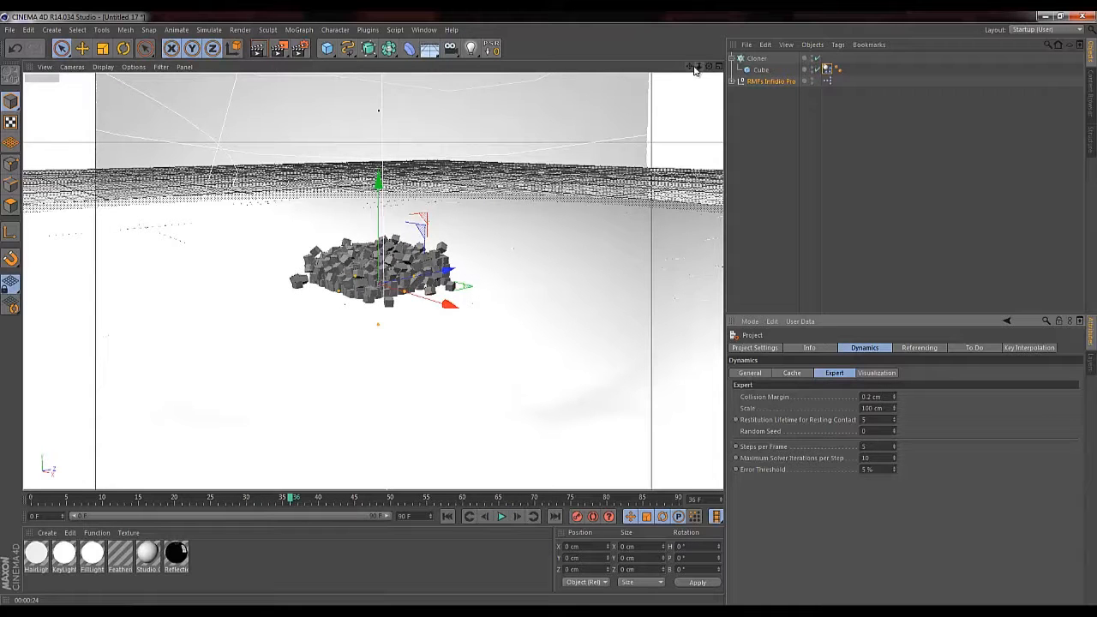
{"action": "left_click_drag", "start_coordinate": [698, 67], "coordinate": [554, 313]}
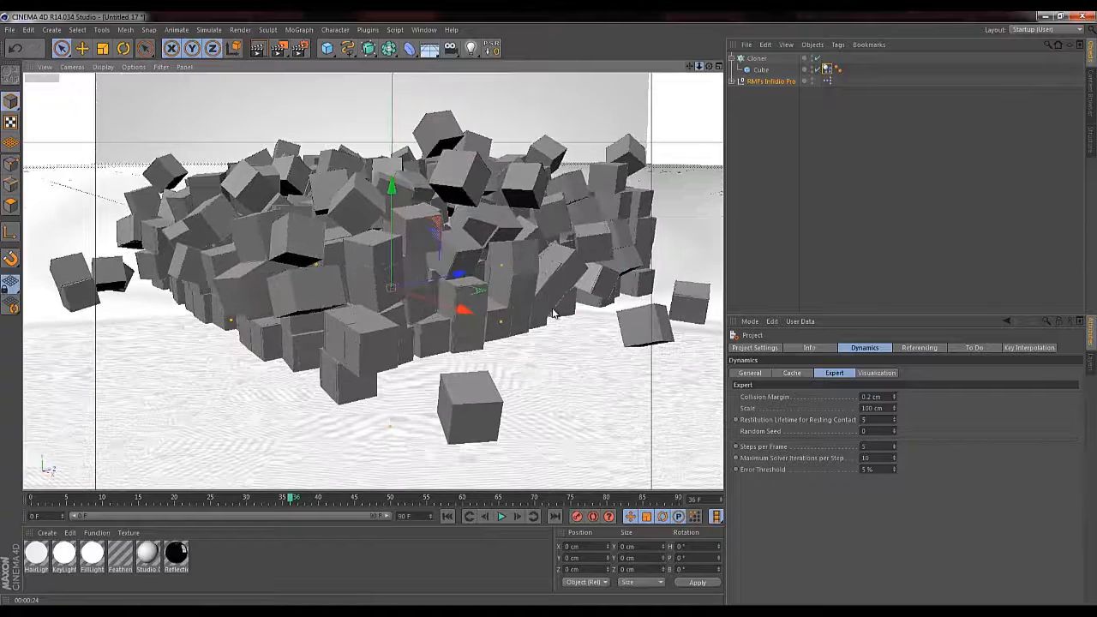
{"action": "left_click", "coordinate": [461, 391]}
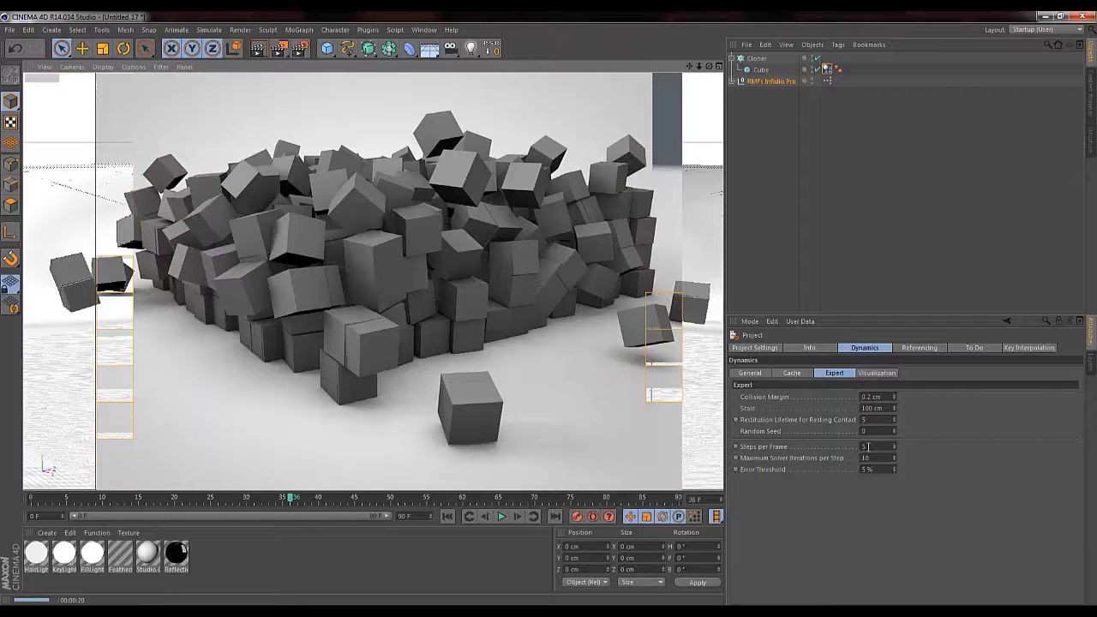
Set the project dynamics steps per frame to 25
{"action": "left_click", "coordinate": [867, 445]}
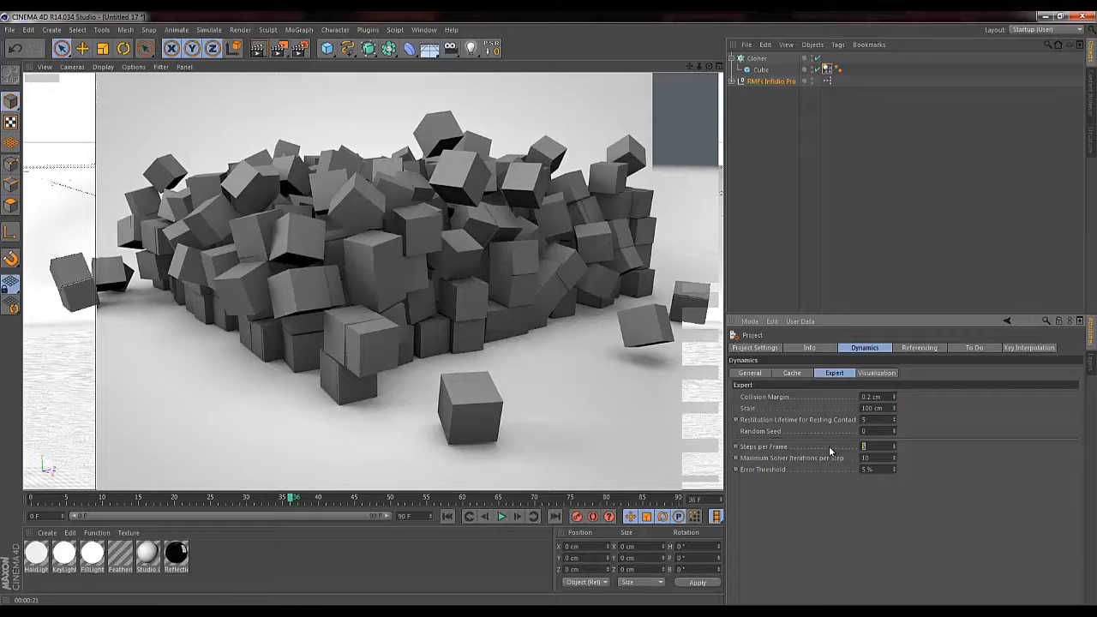
{"action": "type", "text": "25"}
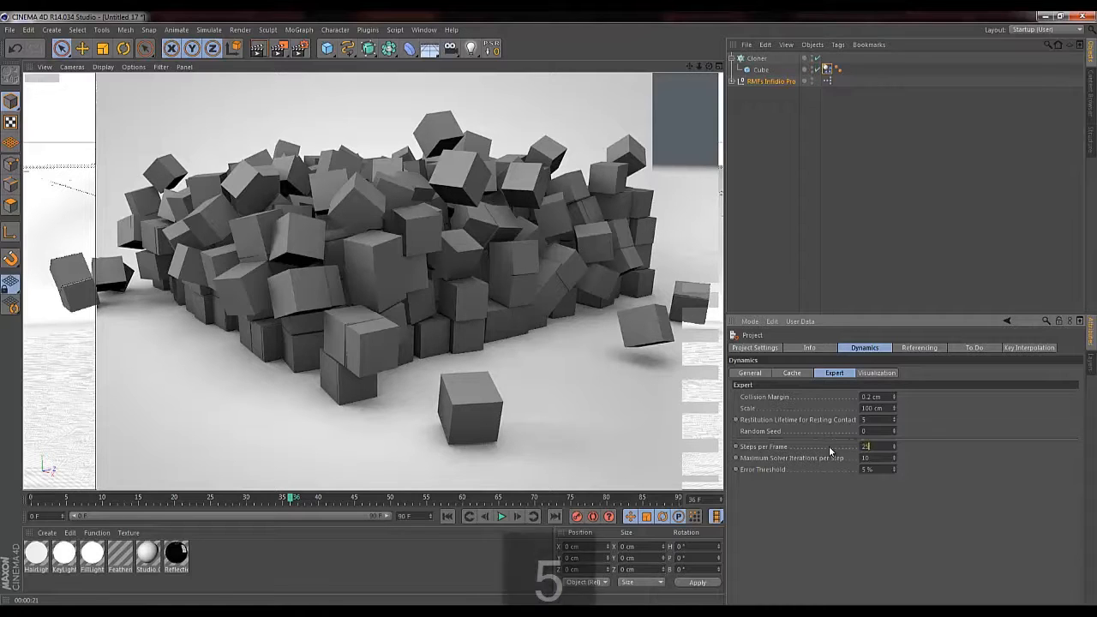
{"action": "left_click", "coordinate": [914, 456]}
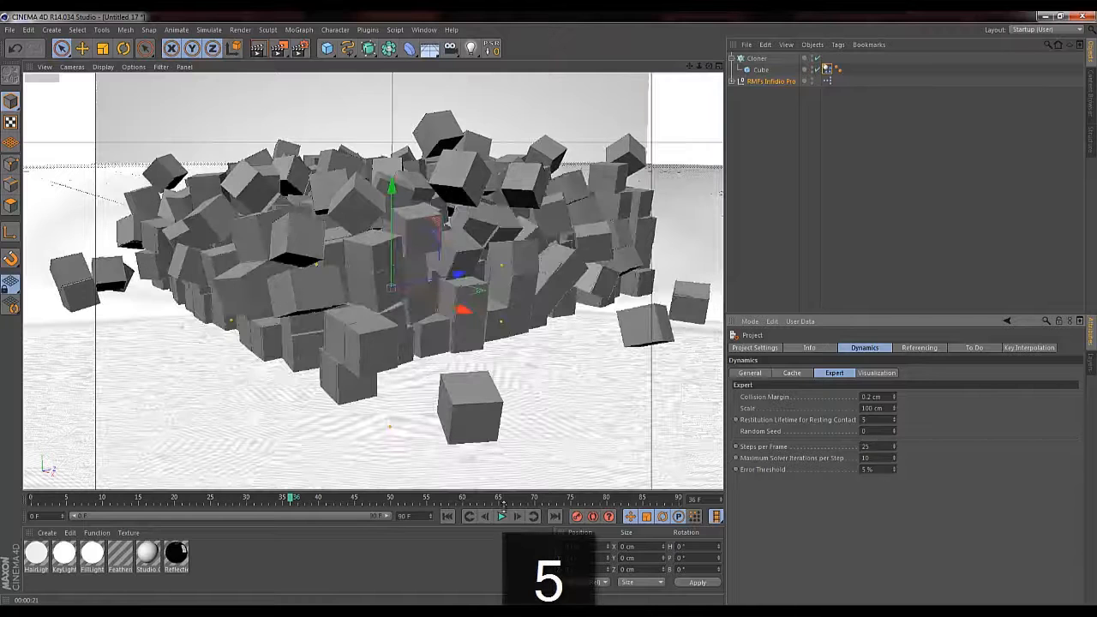
Replay the simulation from the start, stop it at frame 32 and render the cubes in the viewport
{"action": "left_click", "coordinate": [446, 516]}
{"action": "left_click", "coordinate": [502, 516]}
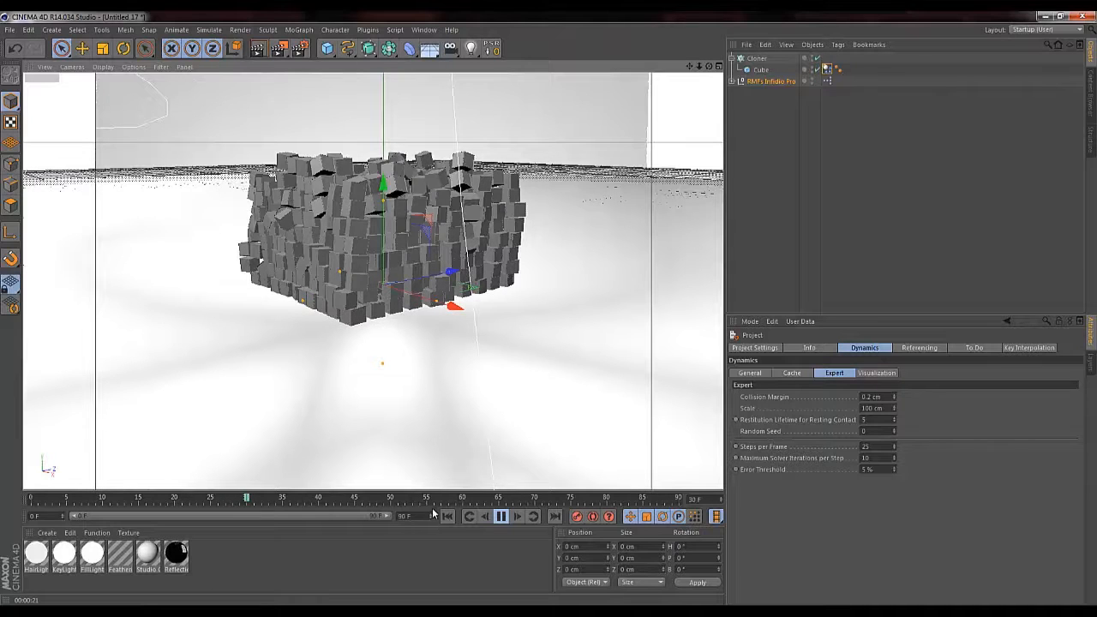
{"action": "left_click", "coordinate": [501, 516]}
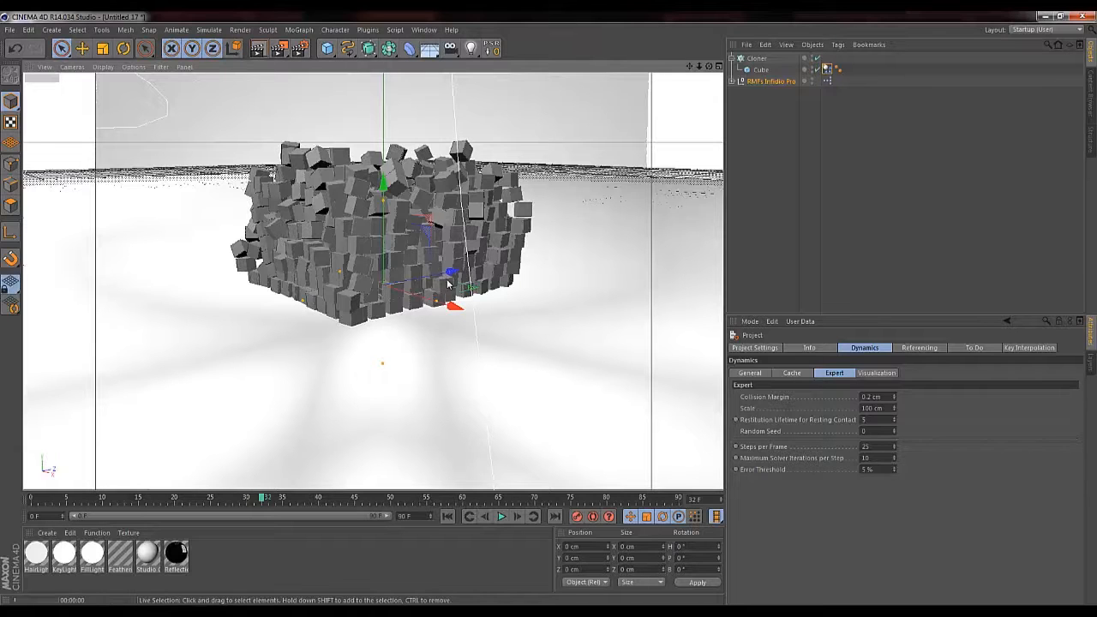
{"action": "key", "text": "ctrl+r"}
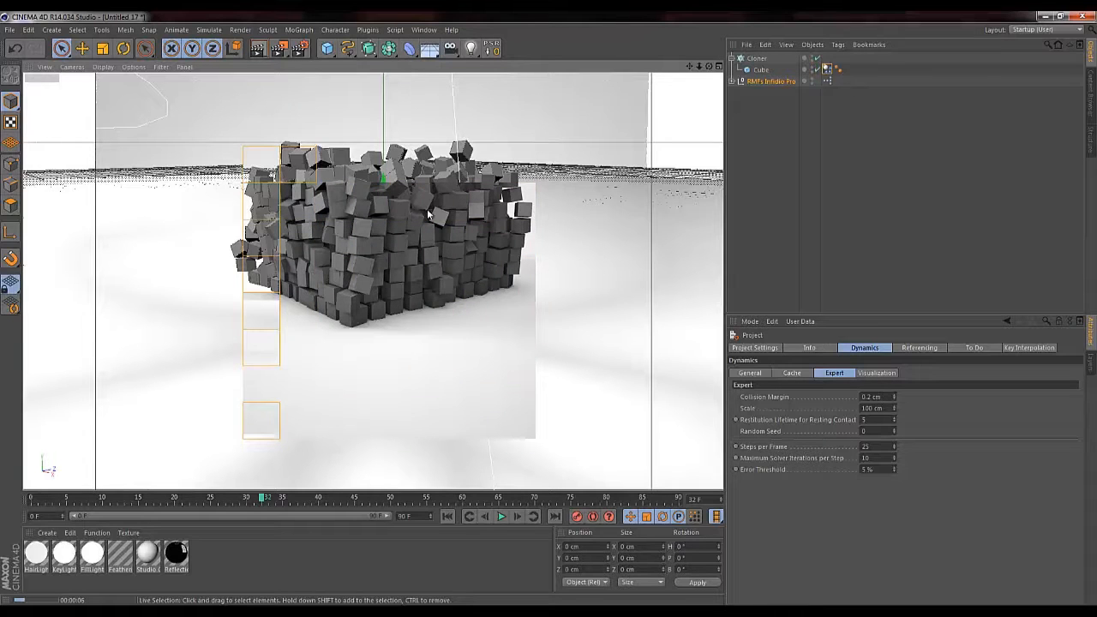
Set the dynamics collision margin to 0.6 cm and the steps per frame to 40
{"action": "left_click_drag", "start_coordinate": [881, 446], "coordinate": [793, 445]}
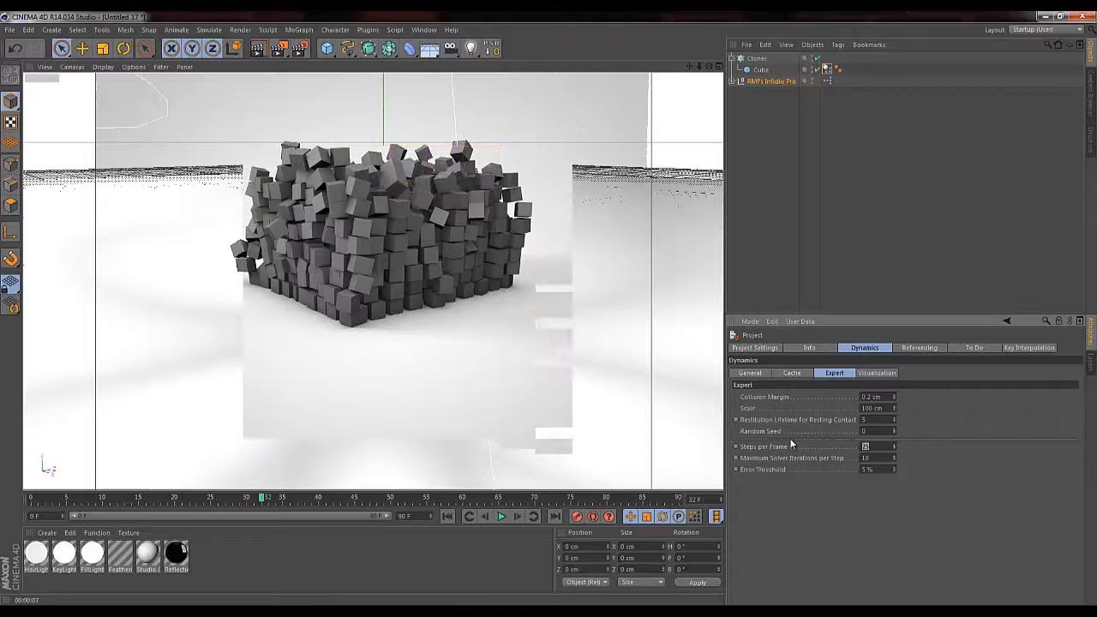
{"action": "type", "text": "45"}
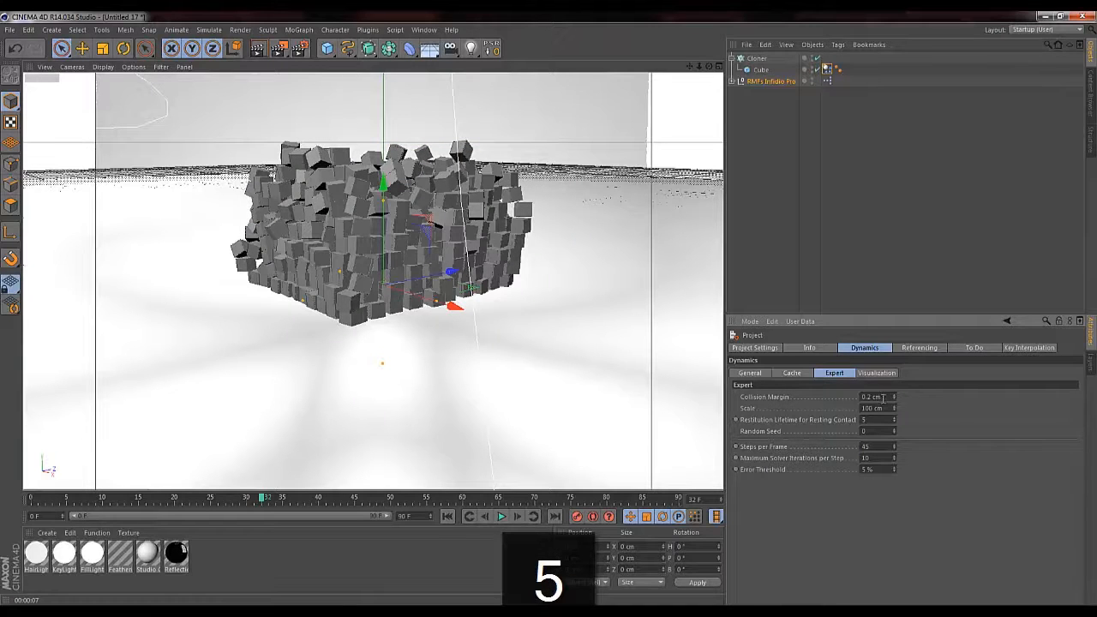
{"action": "left_click_drag", "start_coordinate": [883, 398], "coordinate": [836, 403]}
{"action": "type", "text": "0.6"}
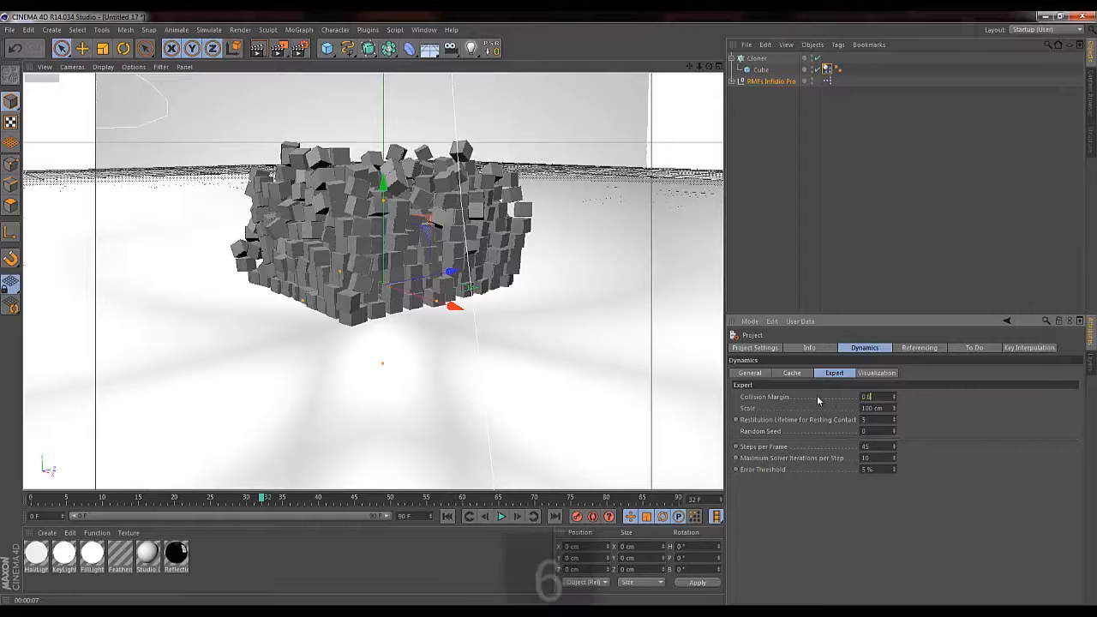
{"action": "key", "text": "Return"}
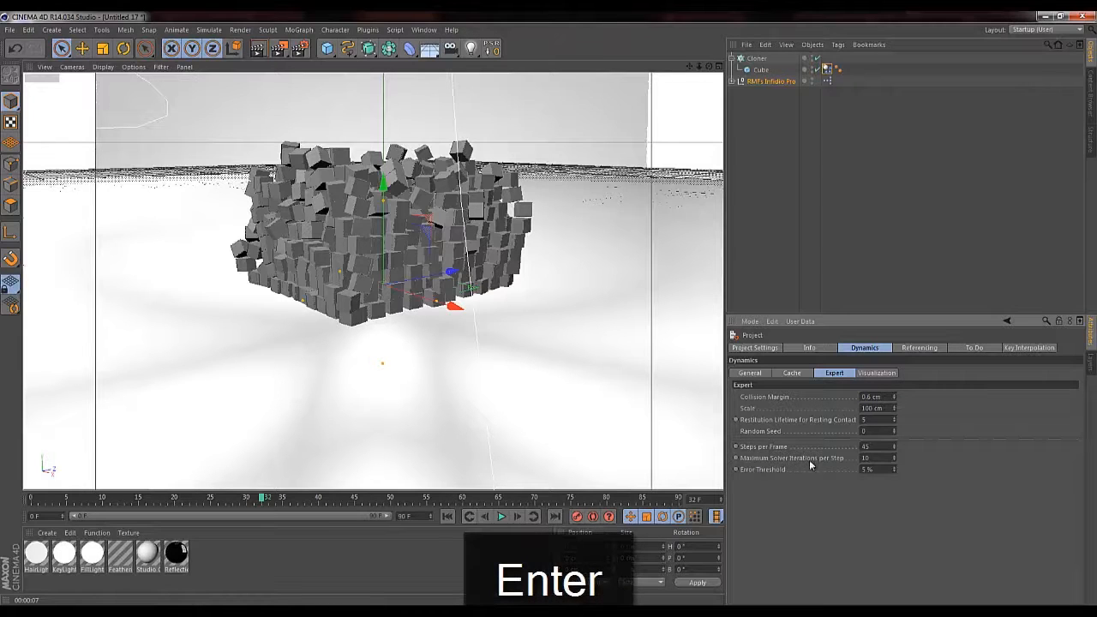
{"action": "left_click_drag", "start_coordinate": [879, 446], "coordinate": [805, 452]}
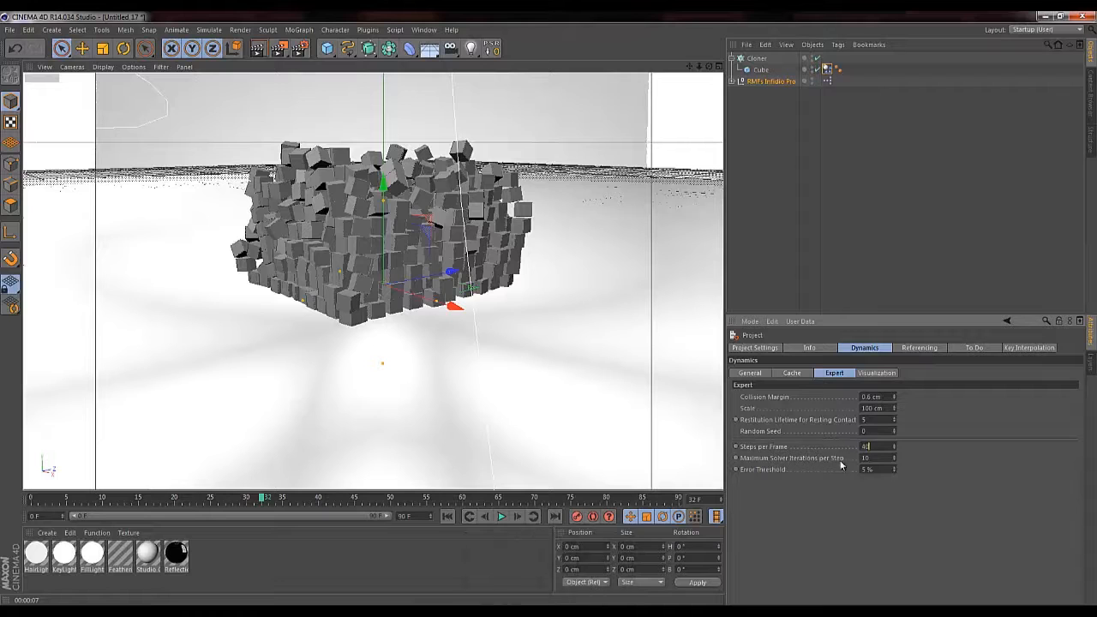
{"action": "key", "text": "Return"}
Rerun the simulation from frame 0, stop it at frame 40 and render the stacked cubes in the viewport
{"action": "left_click", "coordinate": [448, 516]}
{"action": "left_click", "coordinate": [501, 515]}
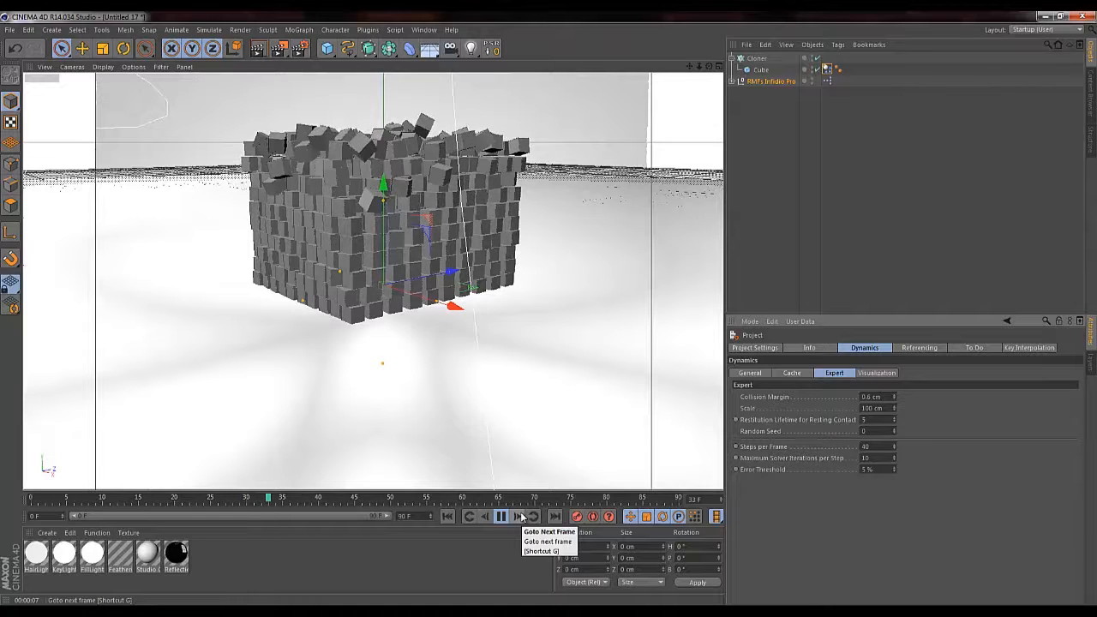
{"action": "left_click", "coordinate": [876, 446]}
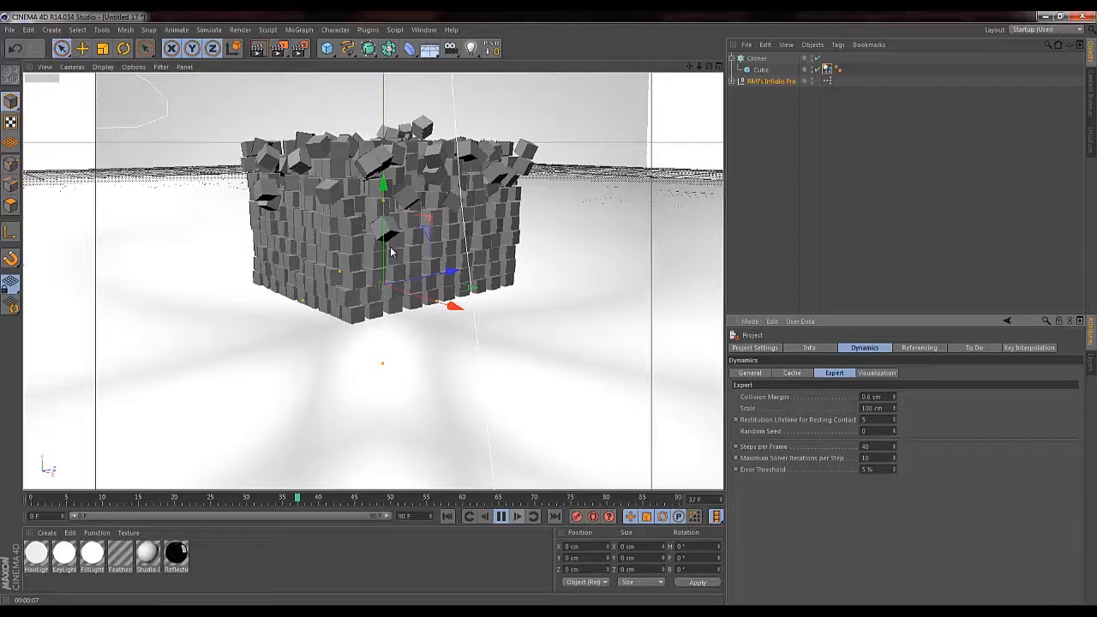
{"action": "left_click", "coordinate": [504, 518]}
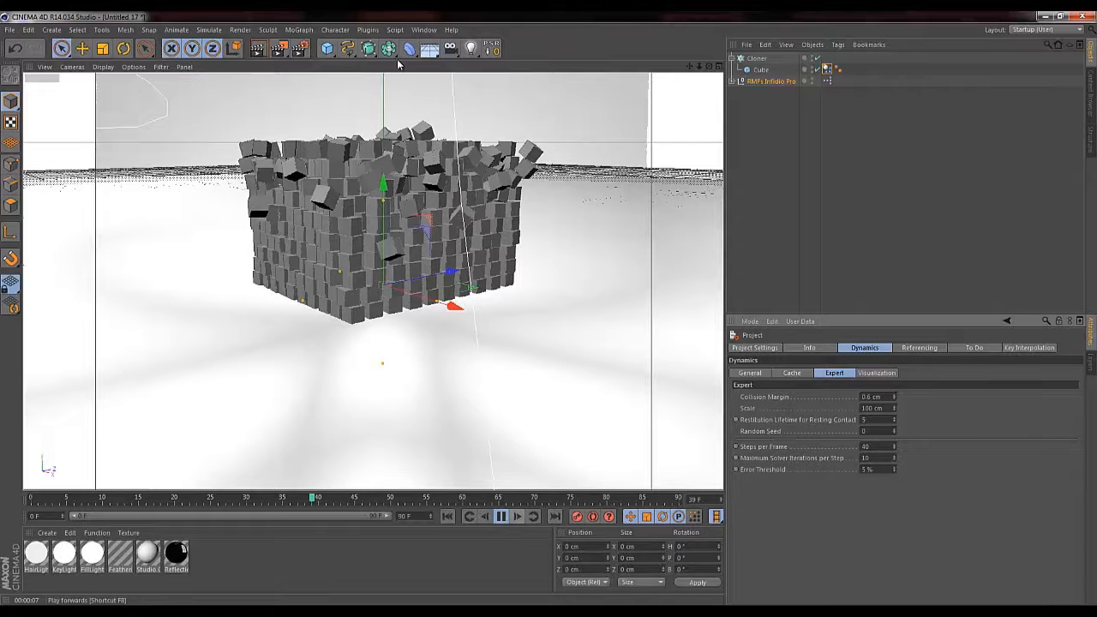
{"action": "left_click", "coordinate": [258, 48]}
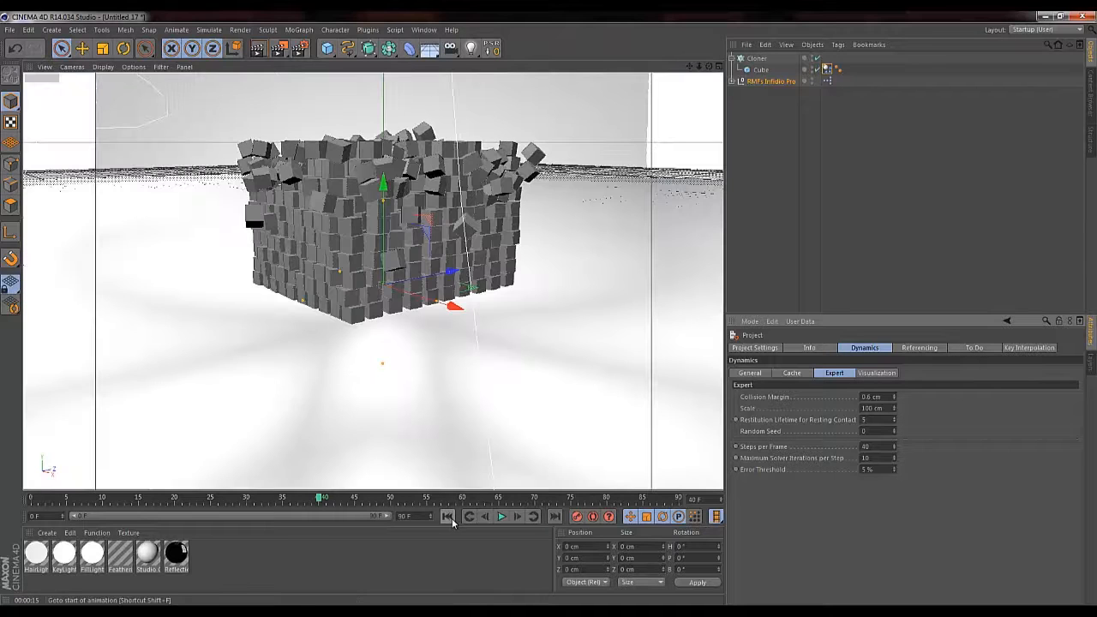
Bake the project's dynamics simulation to the cache from frame 0 and play the cached result, stopping at frame 71
{"action": "left_click", "coordinate": [449, 518]}
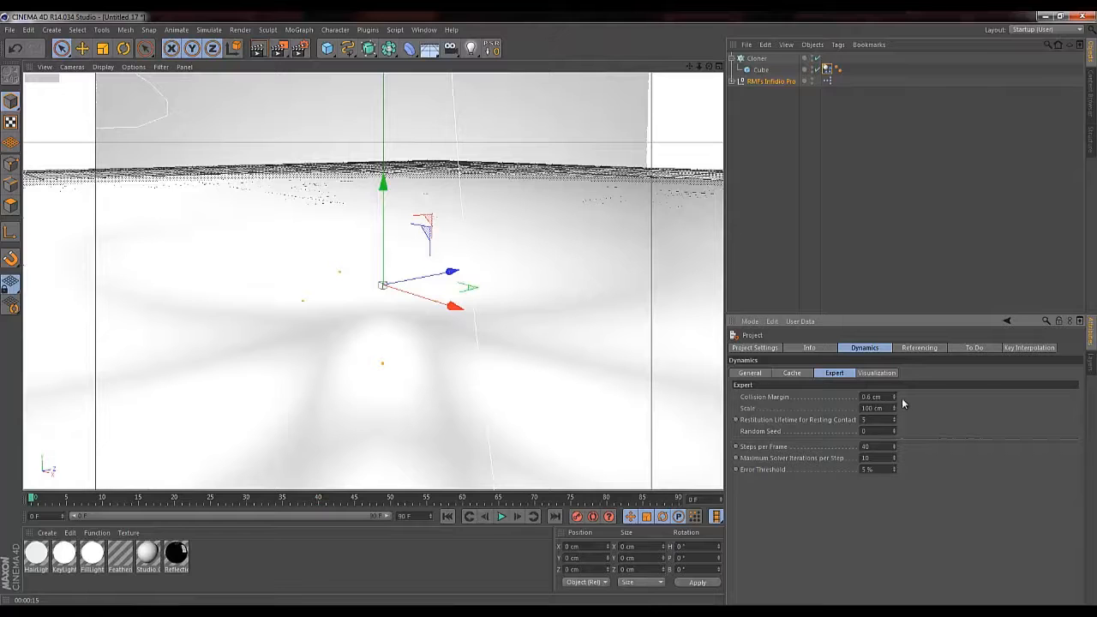
{"action": "left_click", "coordinate": [796, 374]}
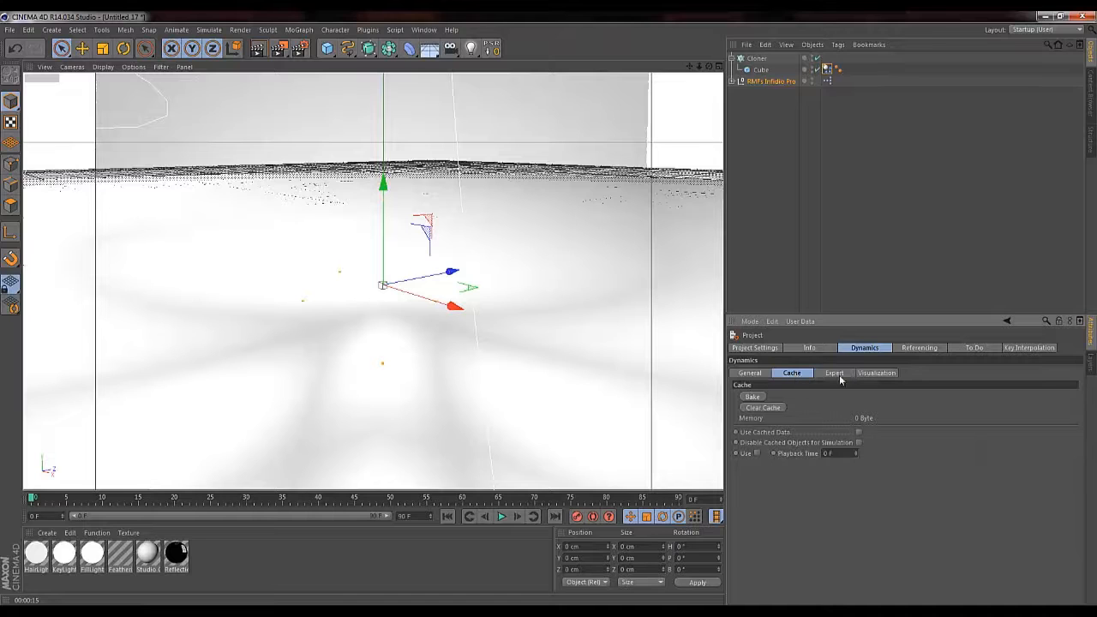
{"action": "left_click", "coordinate": [754, 397]}
{"action": "left_click", "coordinate": [500, 517]}
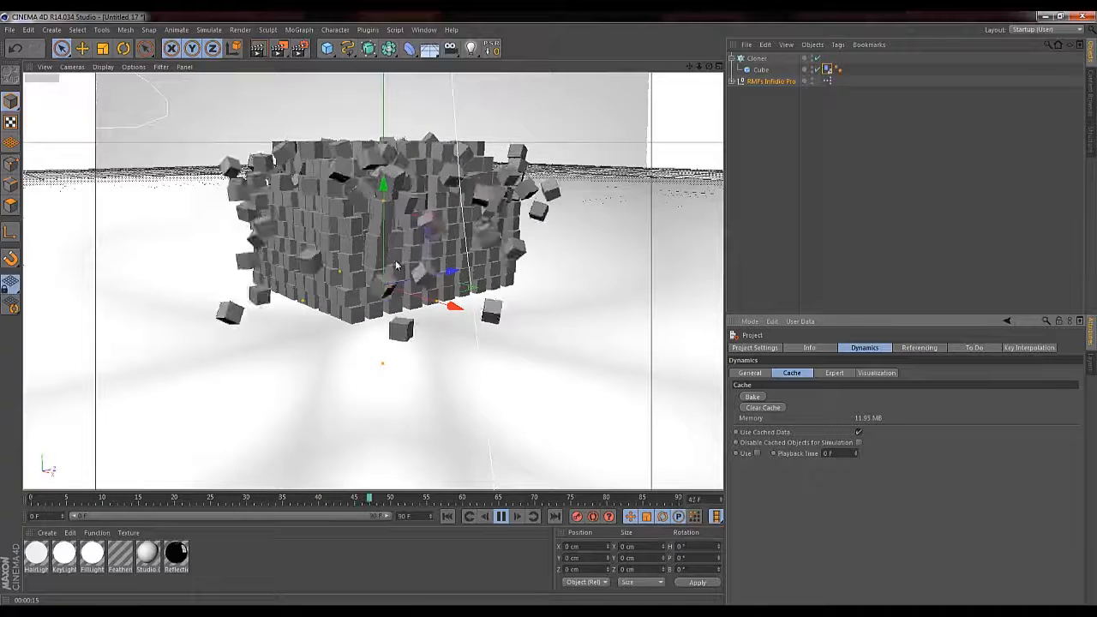
{"action": "left_click", "coordinate": [503, 516]}
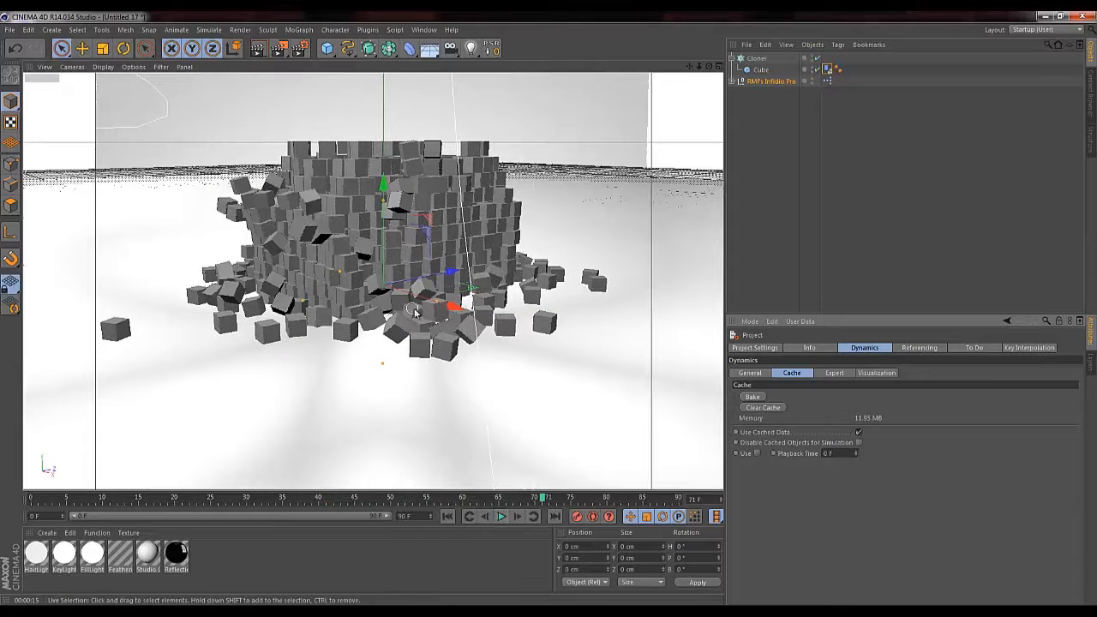
Create a new material and enable its luminance channel with white colour at 44% brightness
{"action": "double_click", "coordinate": [211, 560]}
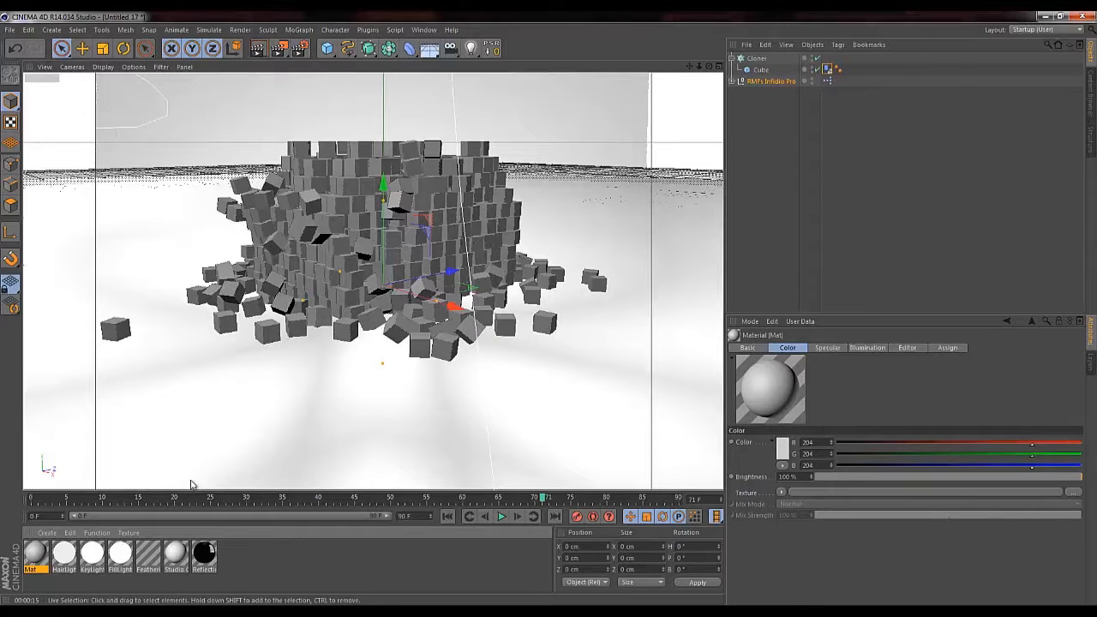
{"action": "double_click", "coordinate": [32, 559]}
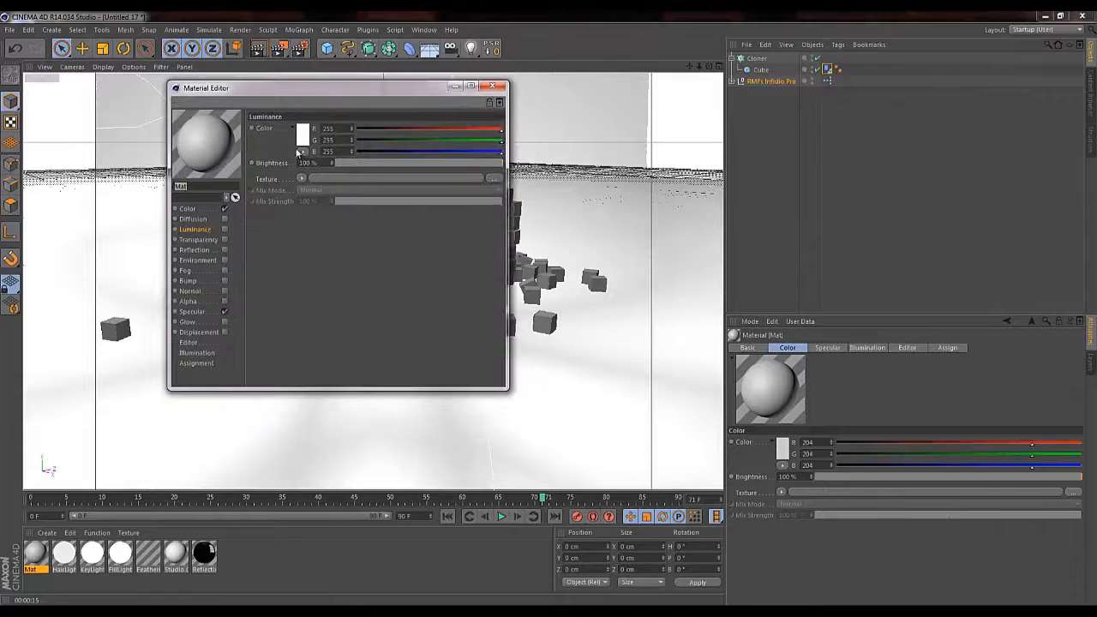
{"action": "left_click", "coordinate": [225, 229]}
{"action": "left_click", "coordinate": [303, 134]}
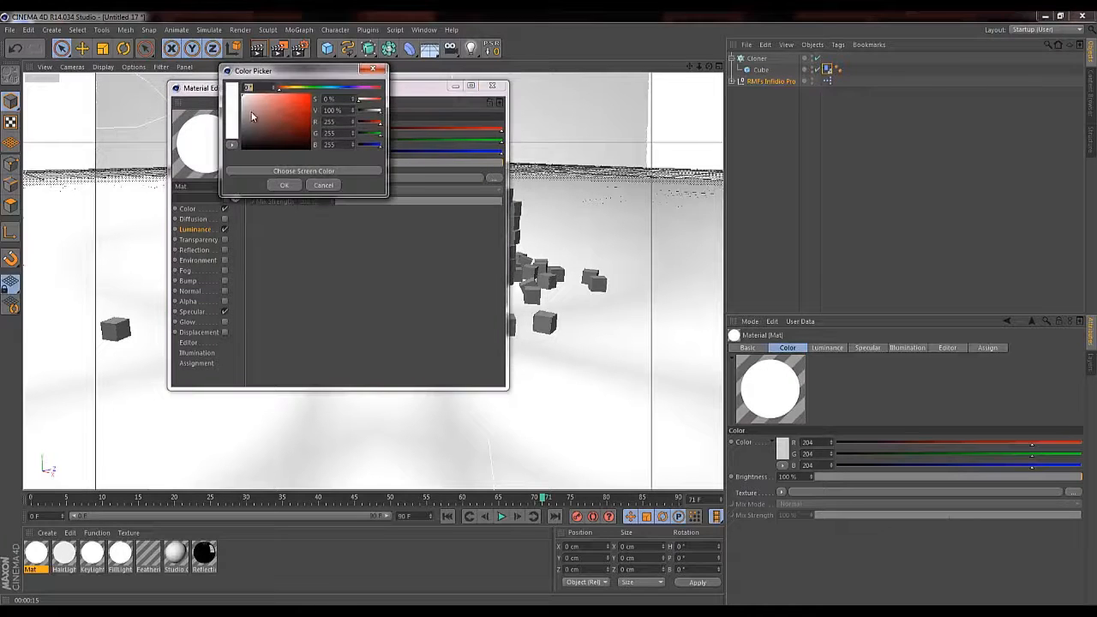
{"action": "left_click", "coordinate": [287, 186]}
{"action": "mouse_move", "coordinate": [392, 161]}
{"action": "left_mouse_down"}
{"action": "mouse_move", "coordinate": [376, 160]}
{"action": "mouse_move", "coordinate": [402, 162]}
{"action": "left_mouse_up"}
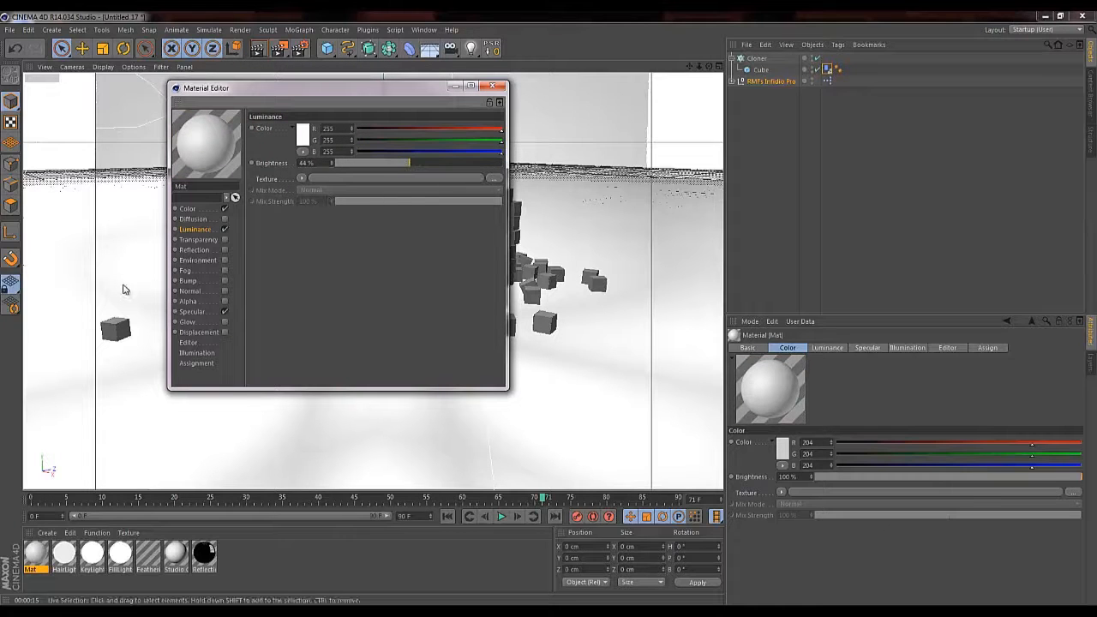
Enable the new material's reflection with a Fresnel texture, 36% brightness and 34% mix strength
{"action": "left_click", "coordinate": [225, 249]}
{"action": "left_click", "coordinate": [301, 197]}
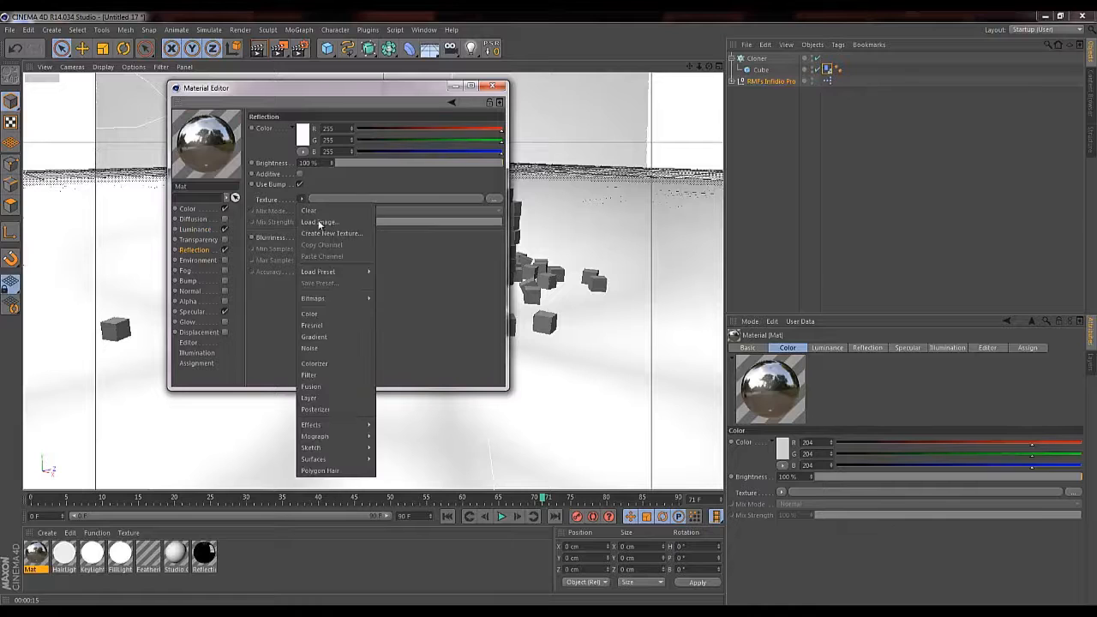
{"action": "left_click", "coordinate": [318, 335]}
{"action": "left_click_drag", "start_coordinate": [354, 165], "coordinate": [397, 165]}
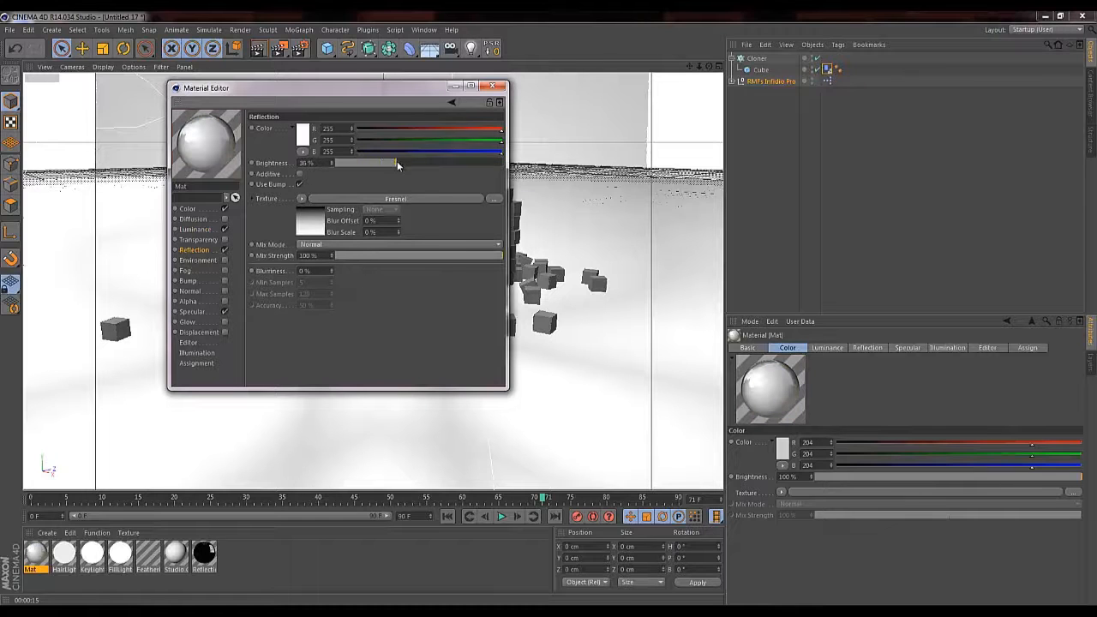
{"action": "left_click_drag", "start_coordinate": [368, 254], "coordinate": [392, 254]}
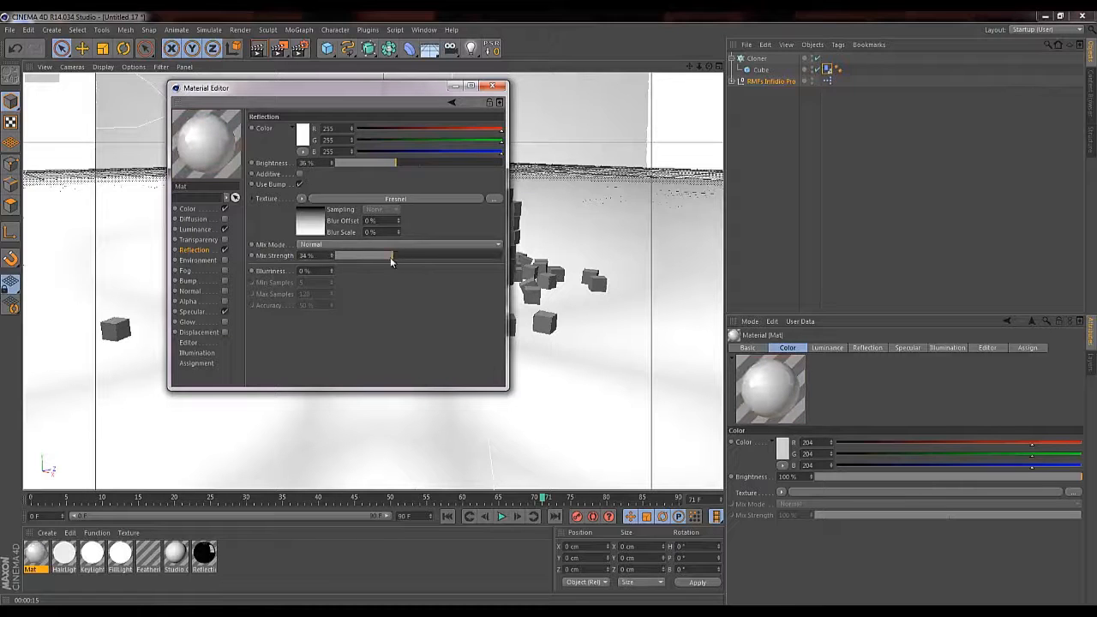
Turn off the new material's specular channel and apply the material to the Cube inside the Cloner
{"action": "left_click", "coordinate": [224, 311]}
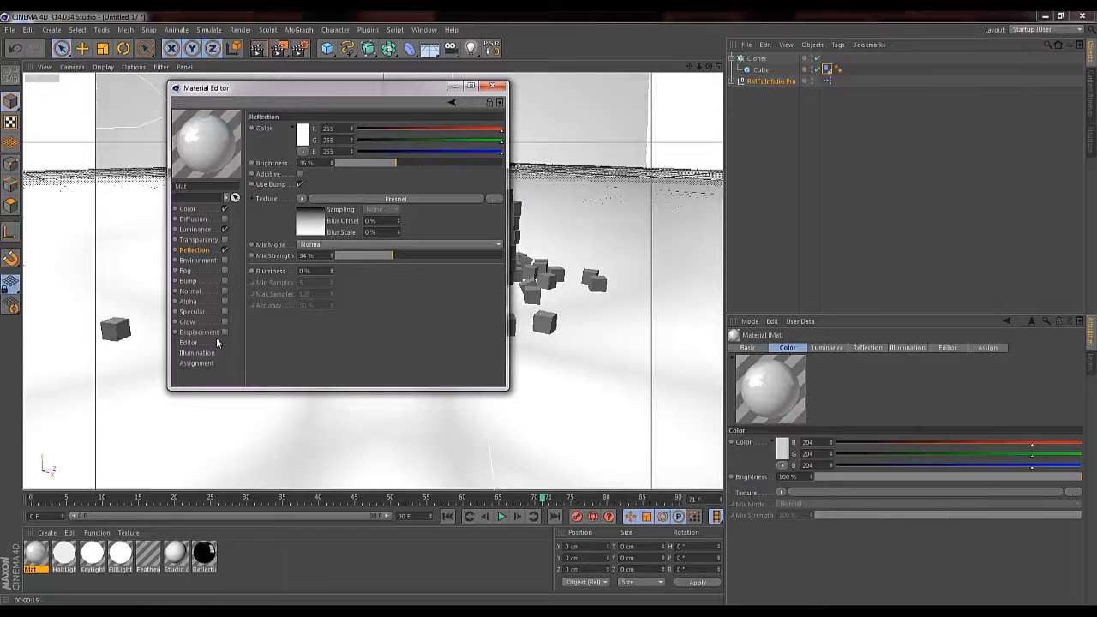
{"action": "left_click", "coordinate": [492, 85]}
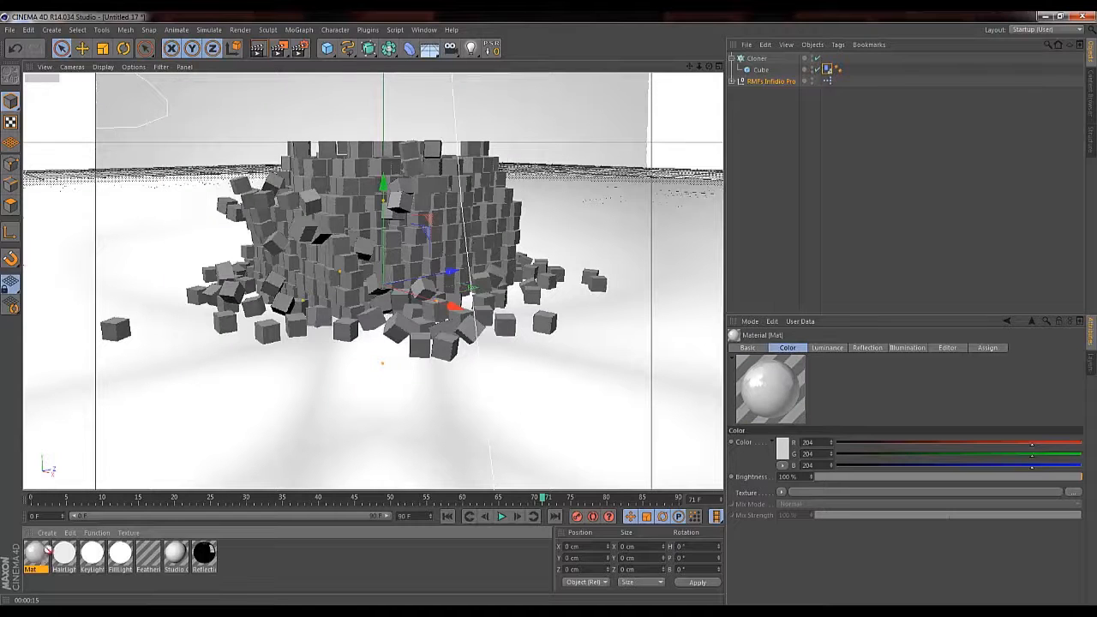
{"action": "left_click_drag", "start_coordinate": [45, 550], "coordinate": [759, 69]}
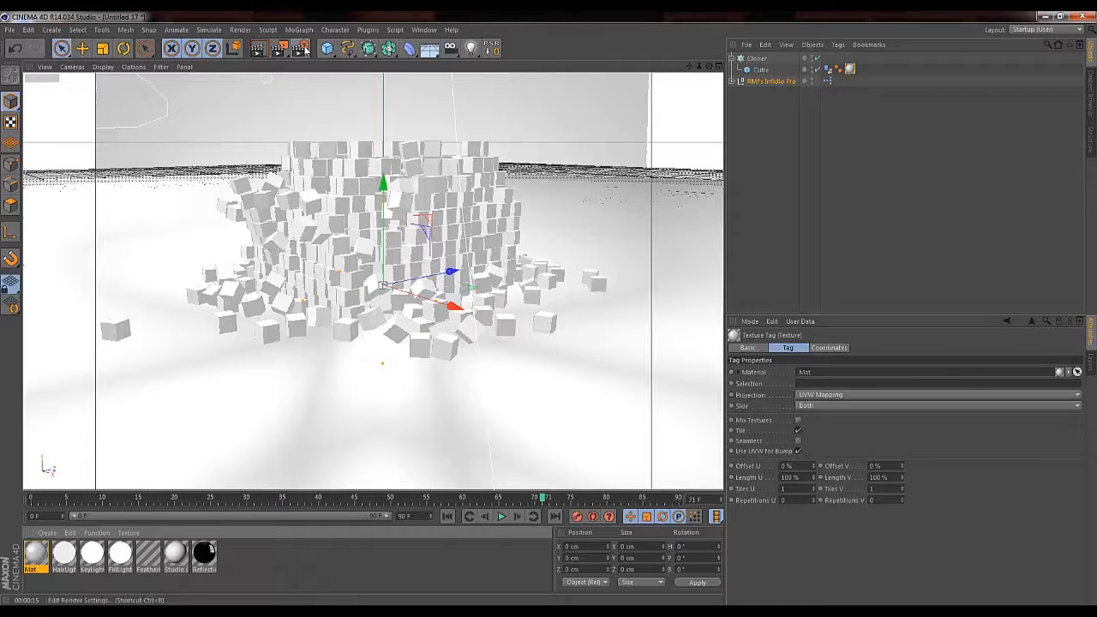
Enable floor reflection on the RMFs Infidio Pro studio with 28% reflection amount and 1% blur
{"action": "left_click", "coordinate": [771, 82]}
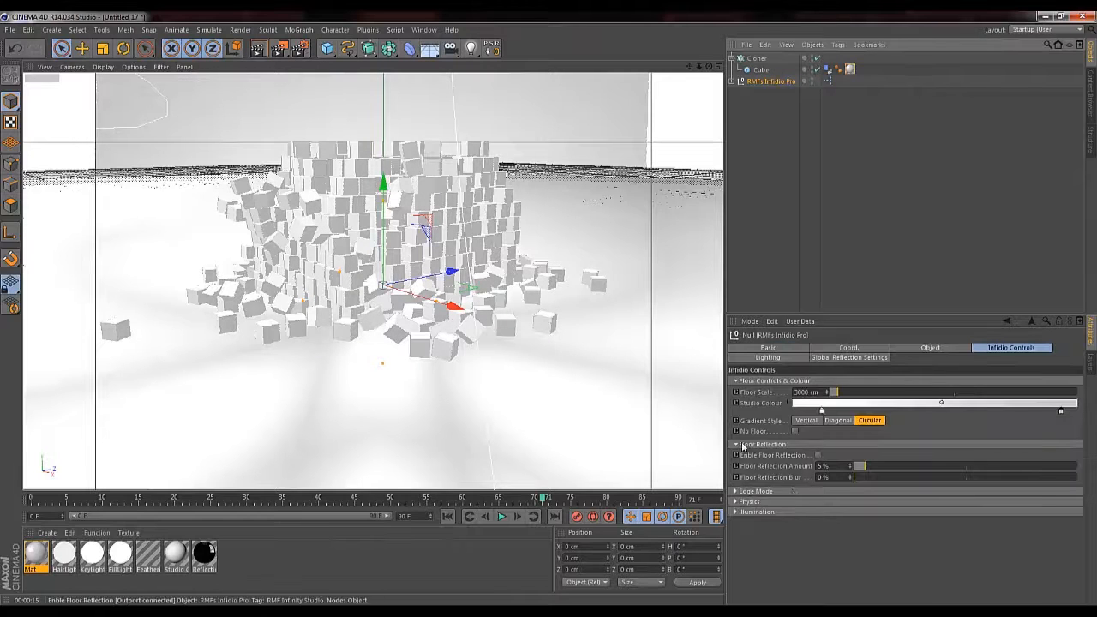
{"action": "left_click_drag", "start_coordinate": [894, 469], "coordinate": [916, 467]}
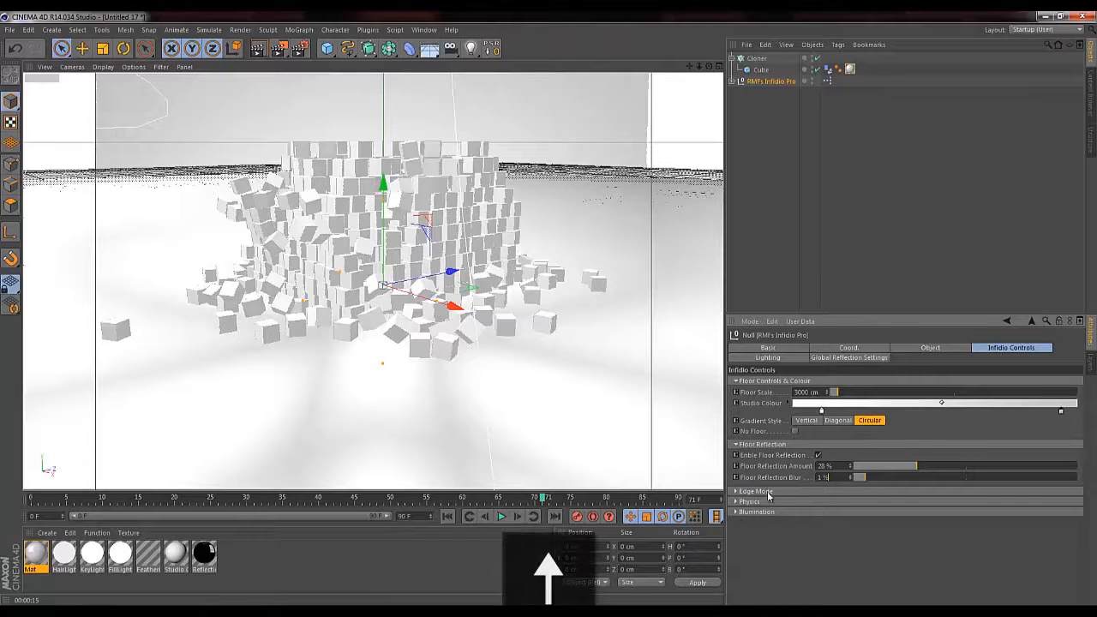
Tint the studio's key light a very pale blue with about 12% saturation and full value
{"action": "left_click", "coordinate": [774, 359]}
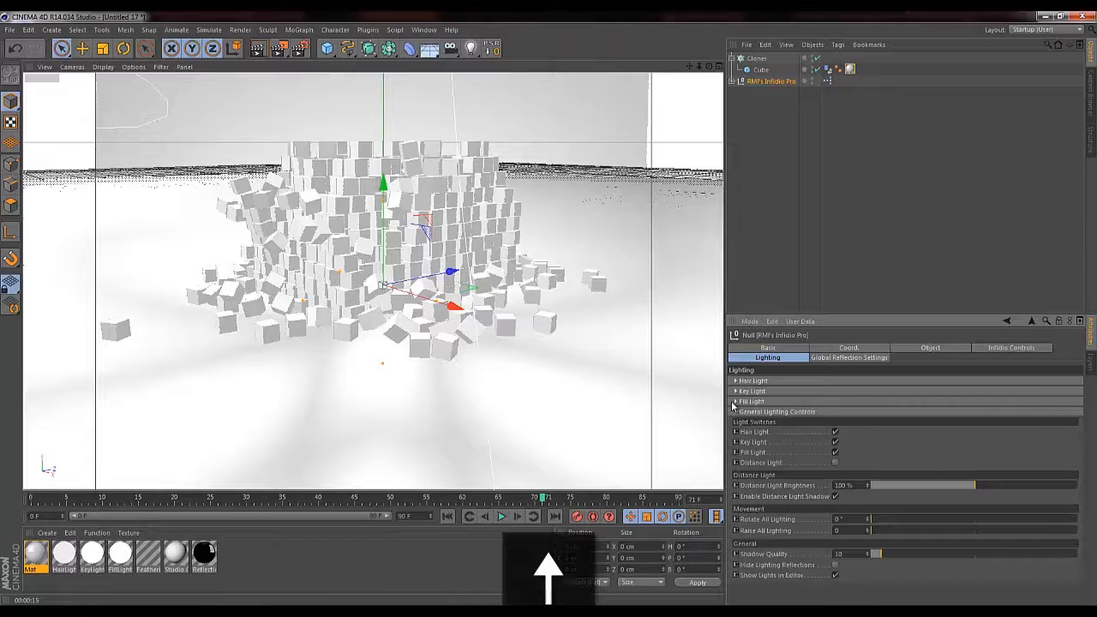
{"action": "left_click", "coordinate": [736, 402]}
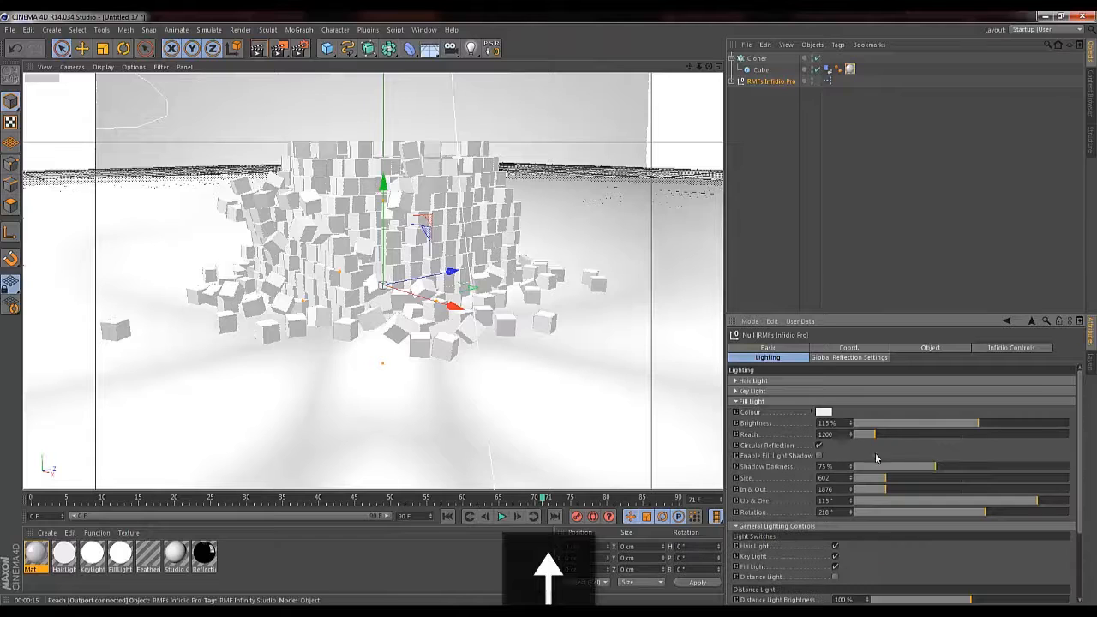
{"action": "left_click", "coordinate": [736, 402]}
{"action": "left_click", "coordinate": [736, 390]}
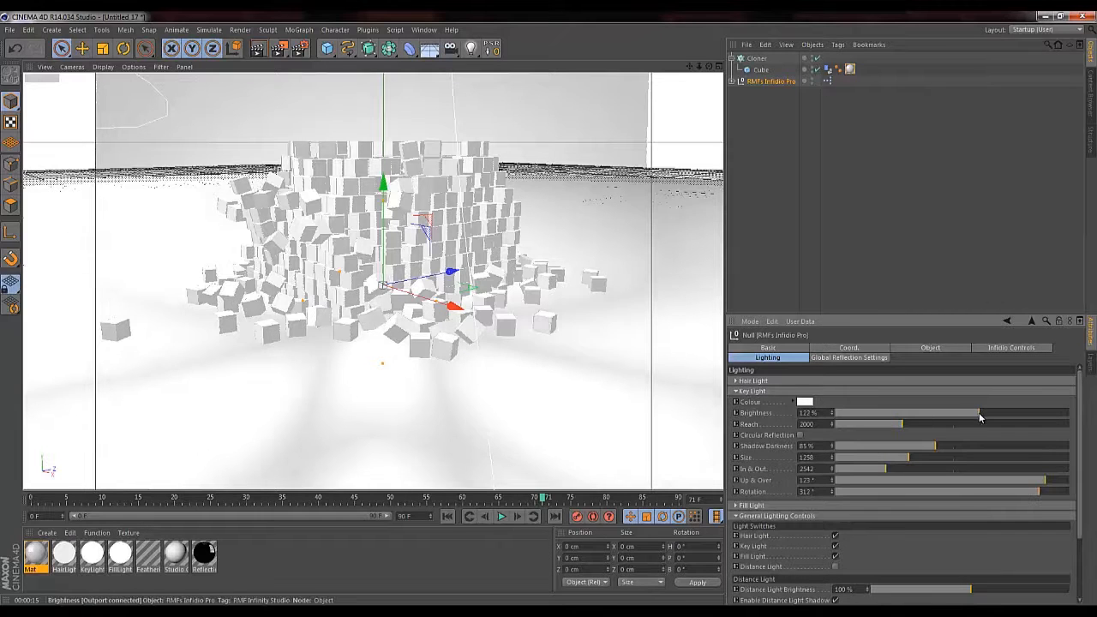
{"action": "left_click", "coordinate": [804, 401]}
{"action": "left_click", "coordinate": [789, 358]}
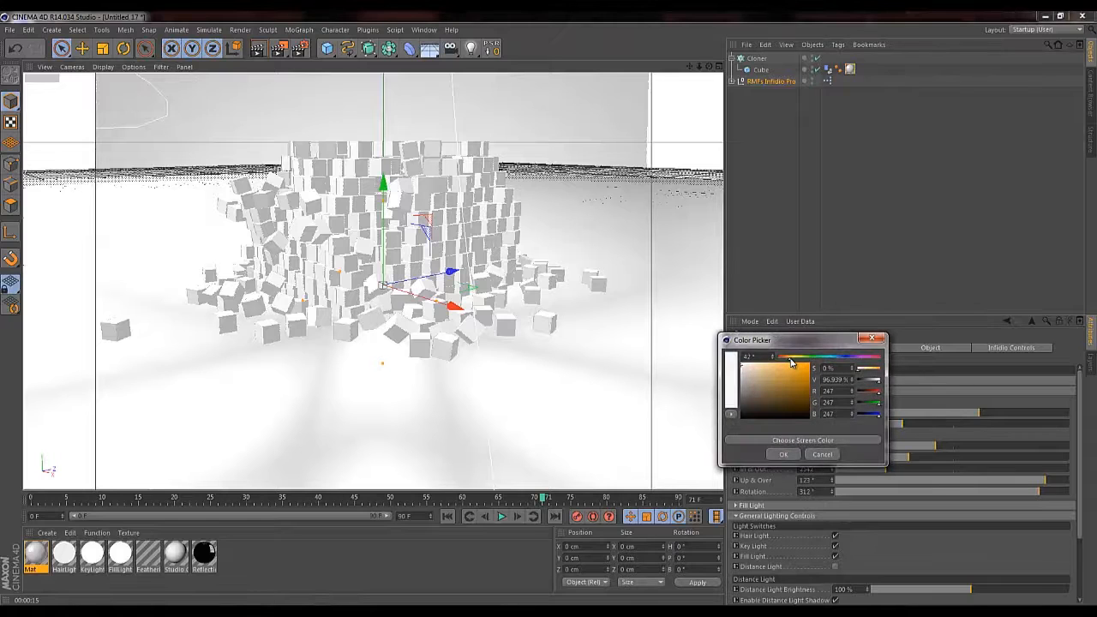
{"action": "left_click_drag", "start_coordinate": [749, 366], "coordinate": [748, 364]}
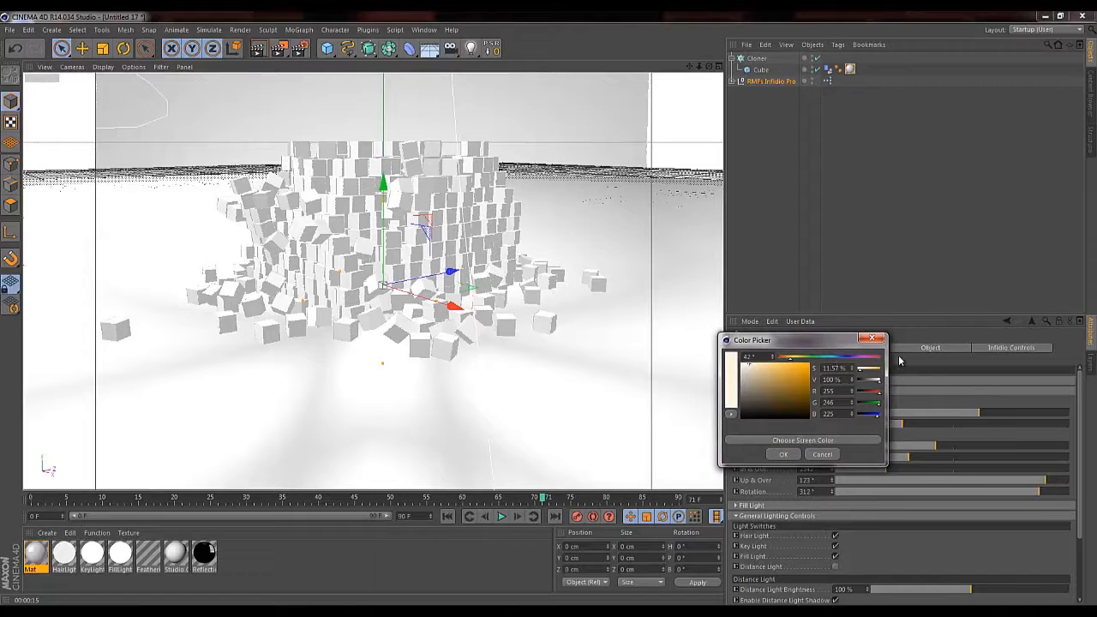
{"action": "left_click_drag", "start_coordinate": [831, 358], "coordinate": [839, 358]}
{"action": "left_click", "coordinate": [782, 454]}
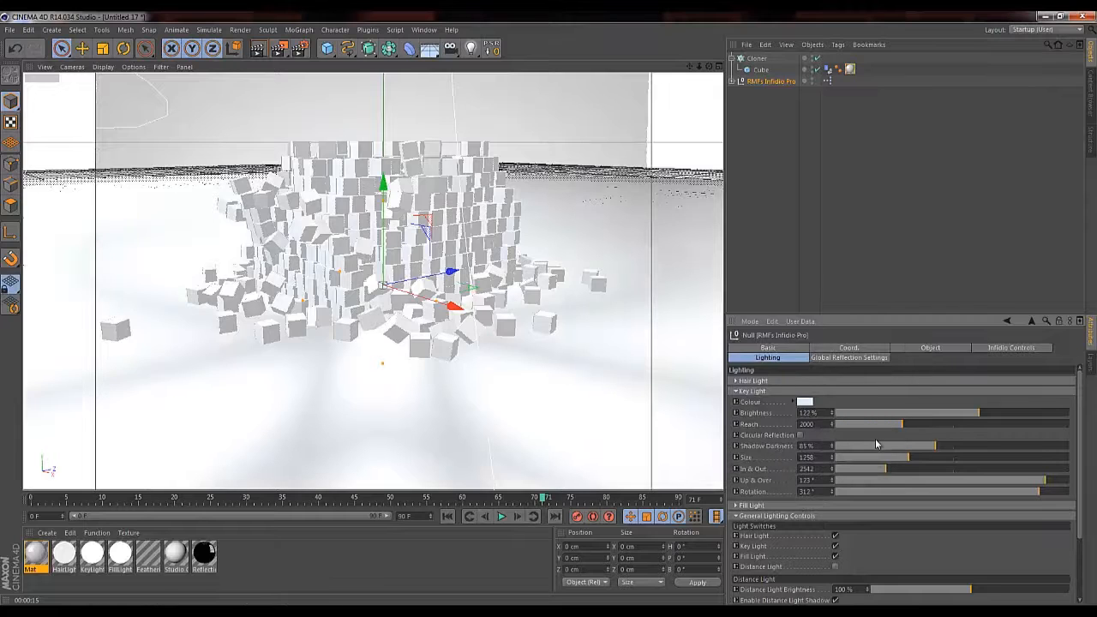
{"action": "left_click", "coordinate": [735, 391]}
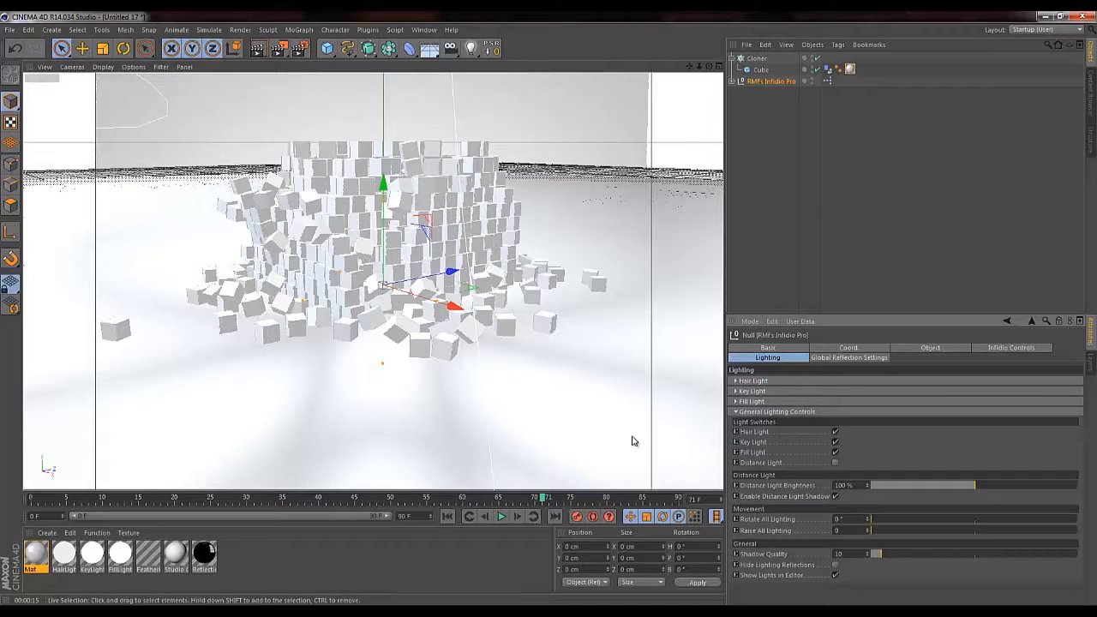
Render the collapsed cubes with their new material and lighting in the viewport at frame 71
{"action": "left_click", "coordinate": [258, 49]}
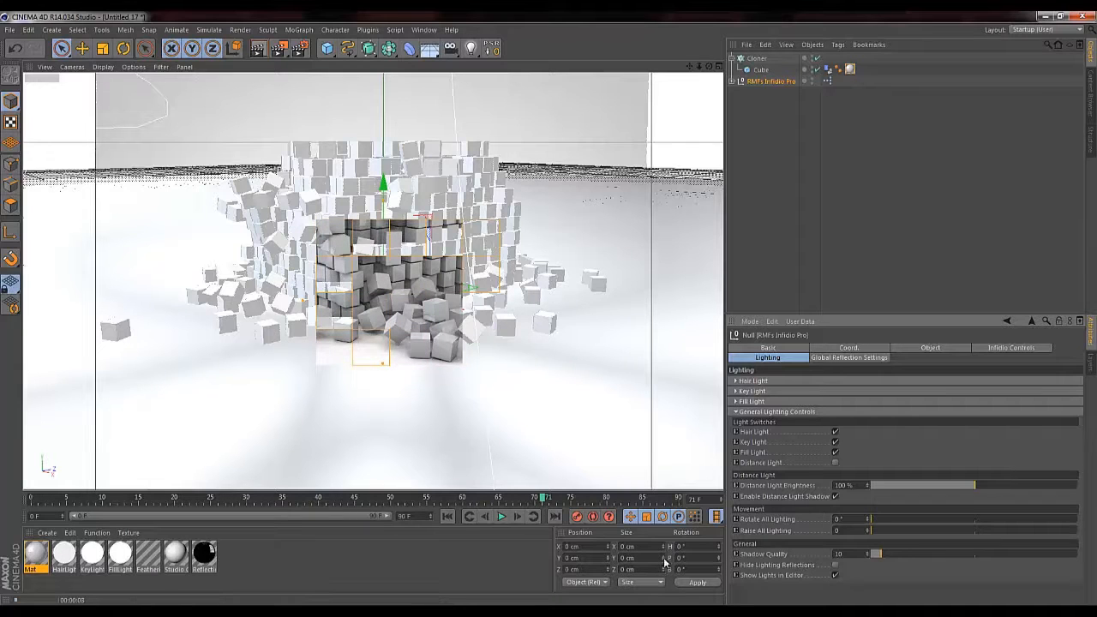
{"action": "mouse_move", "coordinate": [514, 613]}
{"action": "left_click", "coordinate": [551, 593]}
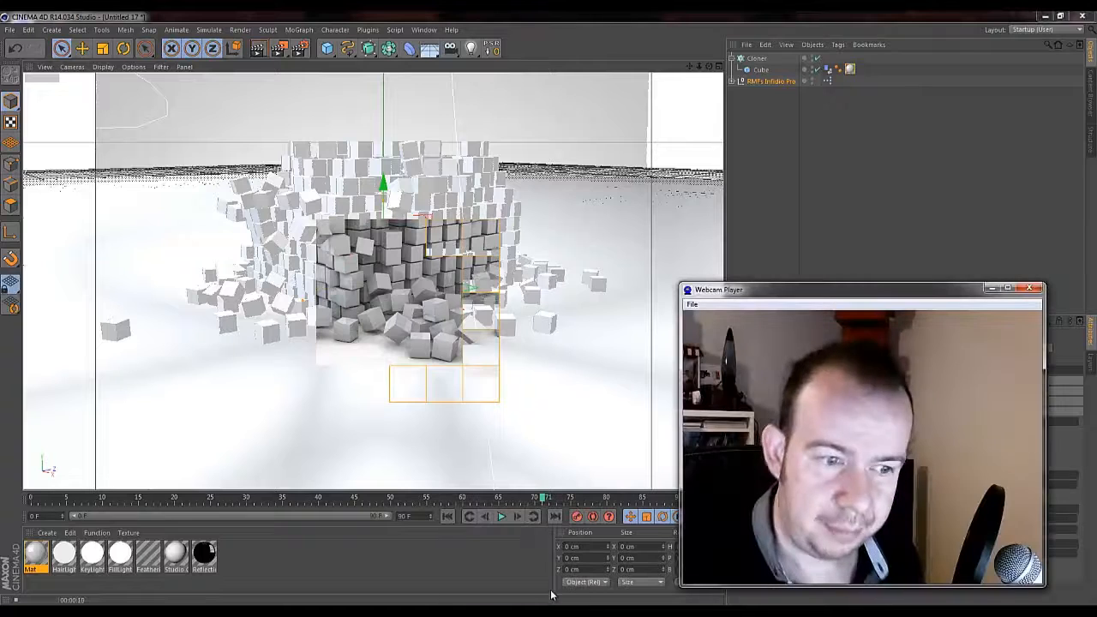